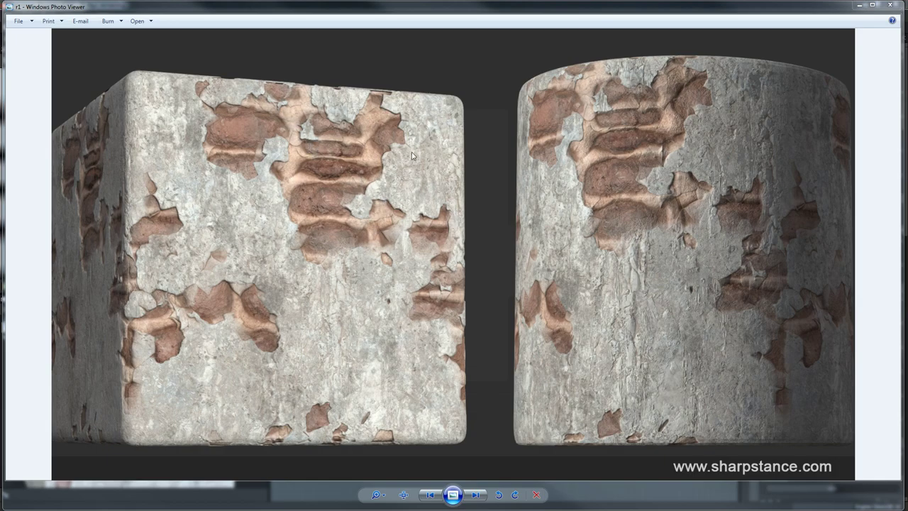
# - Examine the peeling plaster and exposed bricks on the cube and cylinder in the r1 render
pyautogui.scroll(3, 312, 290)
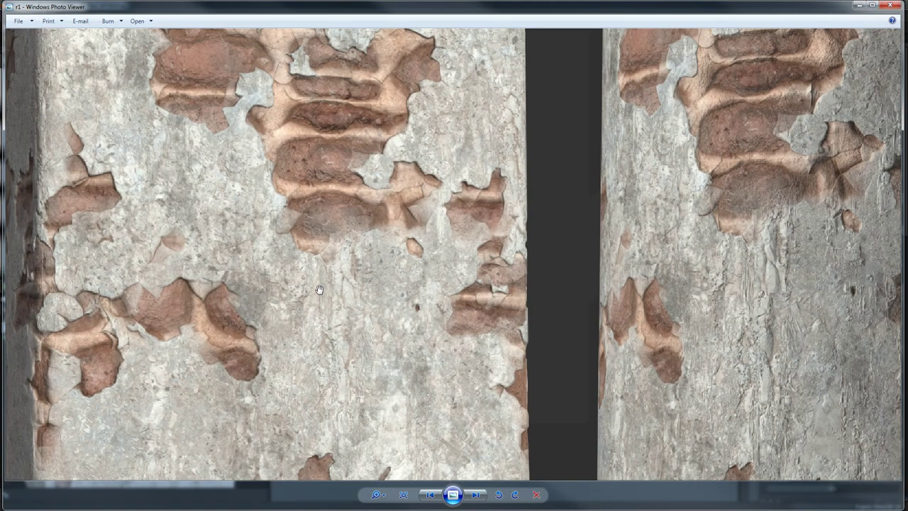
pyautogui.scroll(-2, 316, 292)
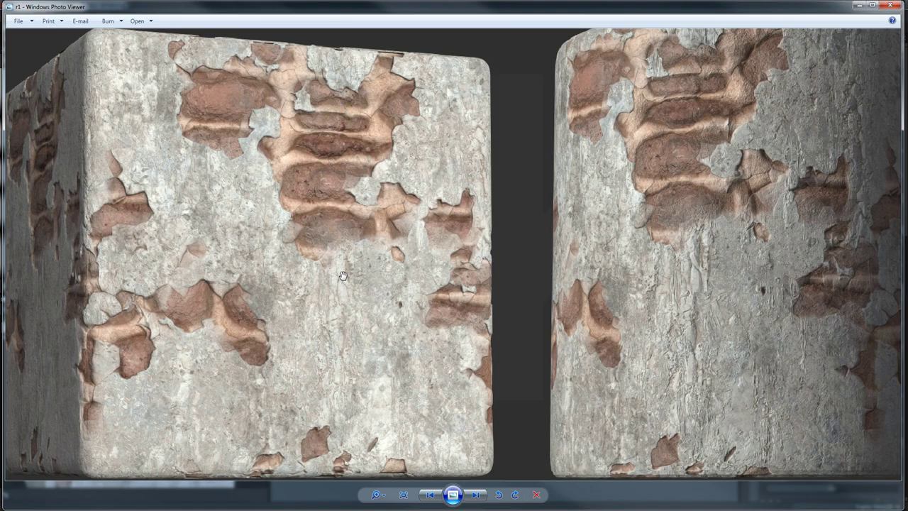
pyautogui.scroll(1, 343, 275)
pyautogui.moveTo(288, 196); pyautogui.dragTo(258, 240)
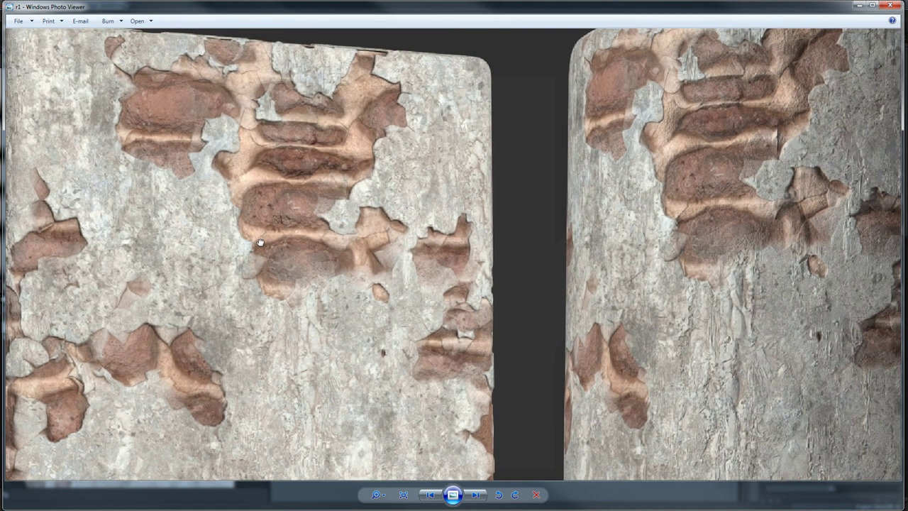
pyautogui.scroll(1, 702, 175)
pyautogui.scroll(1, 700, 159)
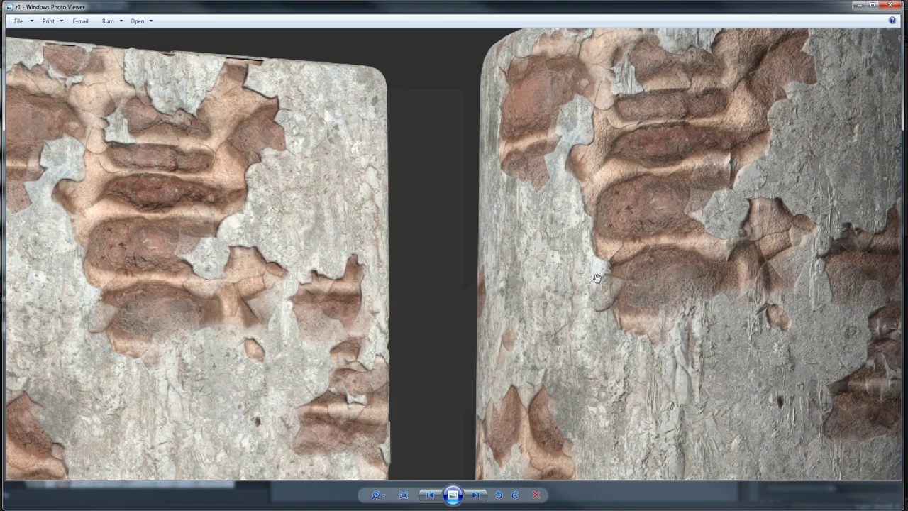
pyautogui.scroll(-1, 596, 323)
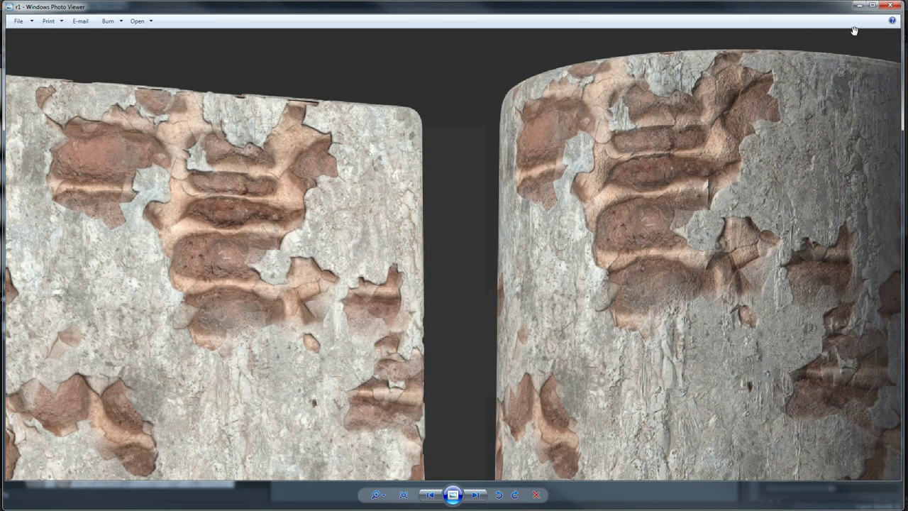
pyautogui.scroll(-3, 638, 252)
# - Show the r2 render and examine the plaster and brick surface detail on its cylinder up close
pyautogui.click(476, 495)
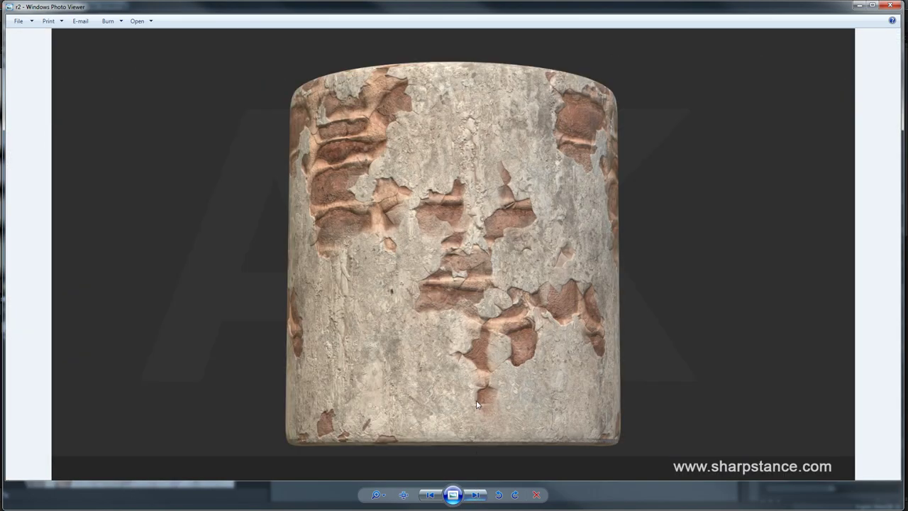
pyautogui.scroll(1, 470, 276)
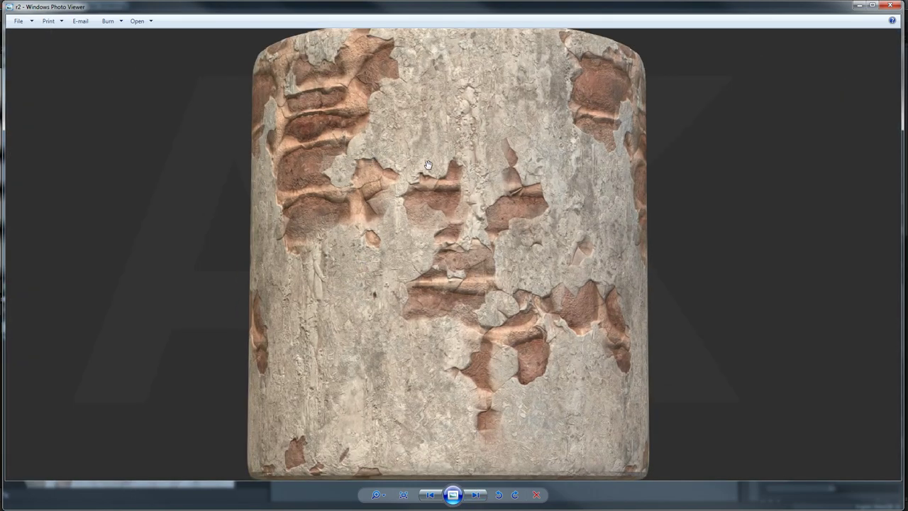
pyautogui.scroll(2, 481, 193)
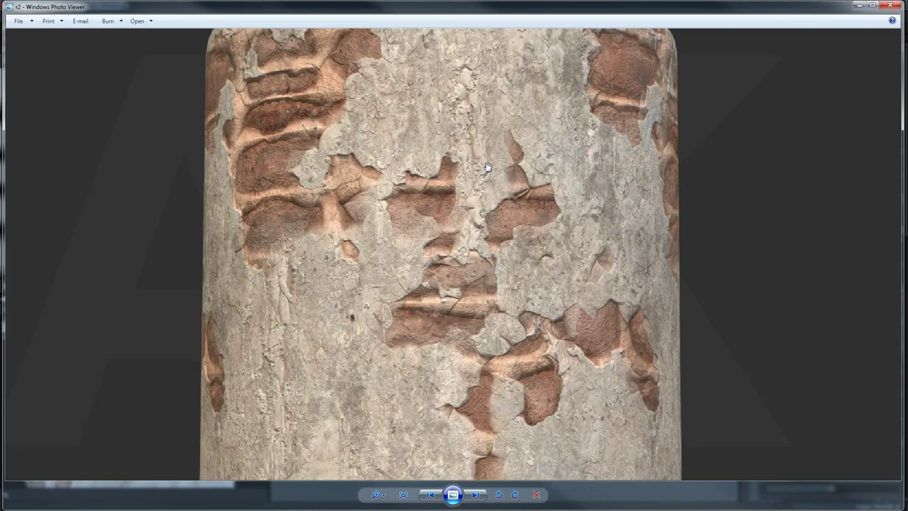
pyautogui.scroll(-2, 480, 193)
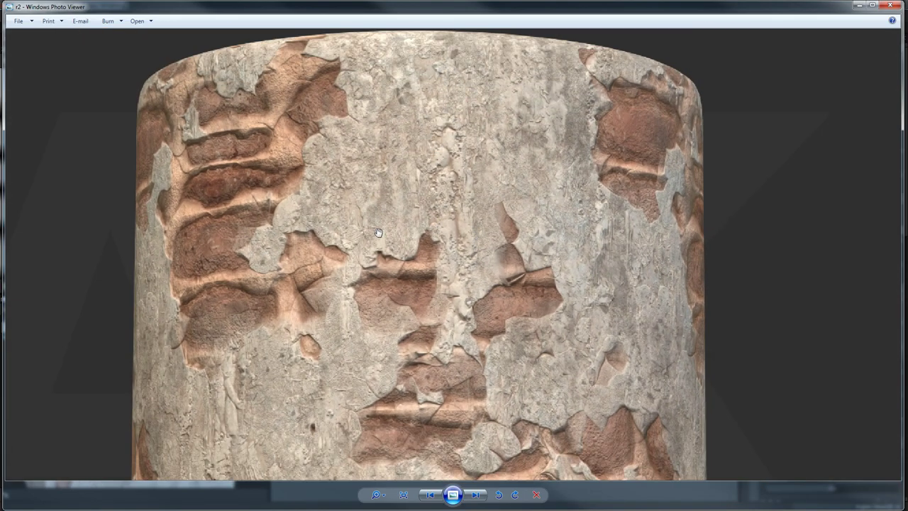
pyautogui.scroll(-1, 419, 225)
pyautogui.scroll(-1, 429, 261)
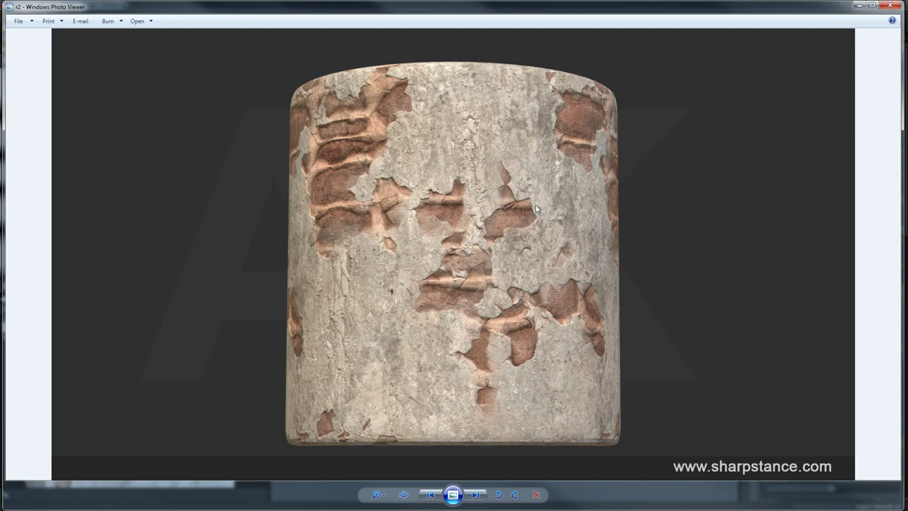
pyautogui.scroll(5, 472, 211)
pyautogui.scroll(-1, 474, 203)
pyautogui.moveTo(481, 122); pyautogui.dragTo(471, 241)
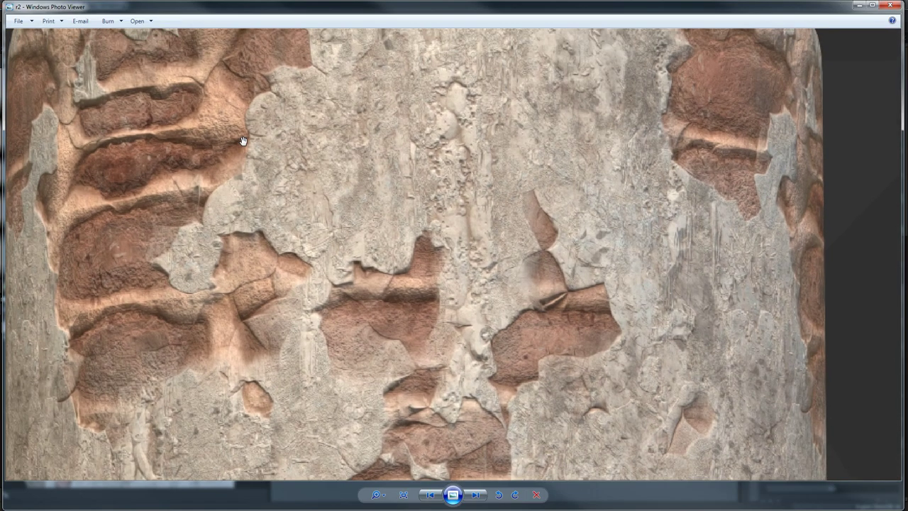
pyautogui.scroll(-3, 708, 128)
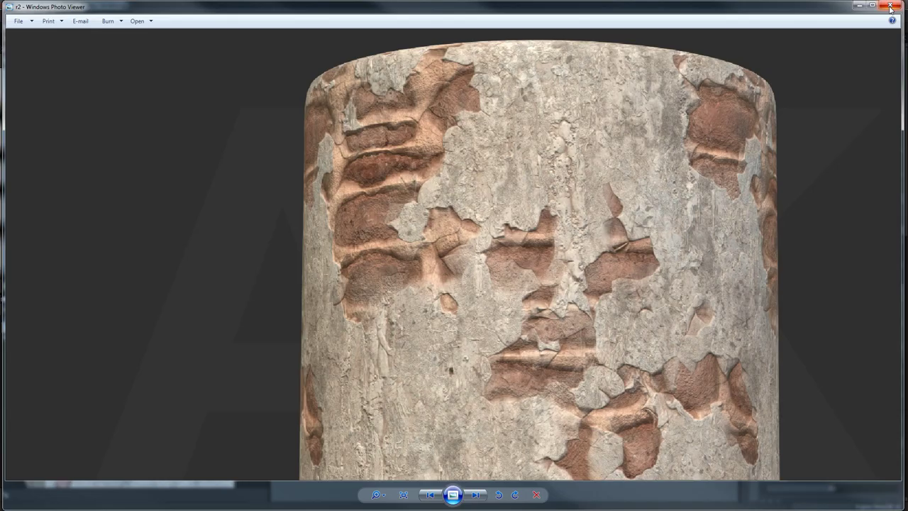
# - Close the render image and bring the Tile Random node of the Bricks Below frame into view in Substance Designer
pyautogui.click(890, 6)
pyautogui.moveTo(405, 311); pyautogui.dragTo(413, 291, button='middle')
pyautogui.scroll(3, 326, 298)
pyautogui.moveTo(340, 298); pyautogui.dragTo(523, 305, button='middle')
pyautogui.scroll(4, 523, 305)
pyautogui.scroll(2, 505, 284)
pyautogui.scroll(2, 425, 220)
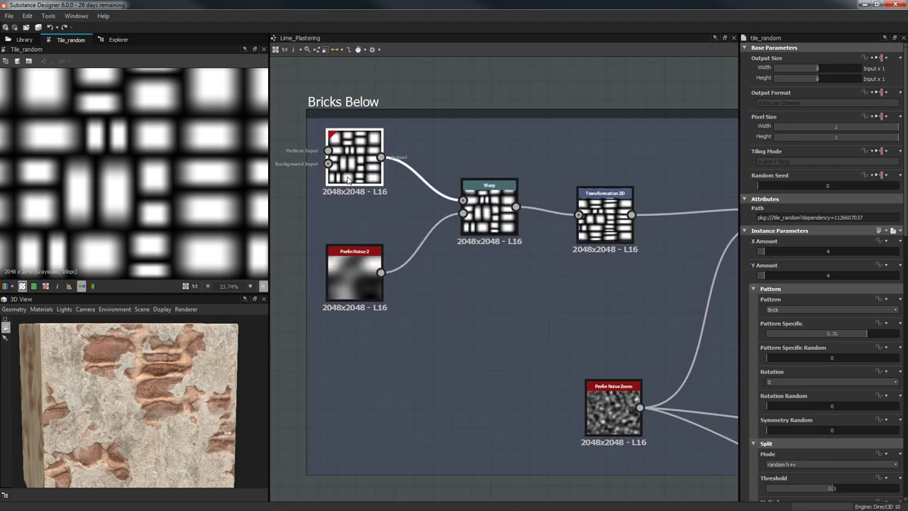
# - Inspect the Tile Random brick pattern in the 2D preview, both as a repeating tile and as a single tile
pyautogui.scroll(-3, 107, 192)
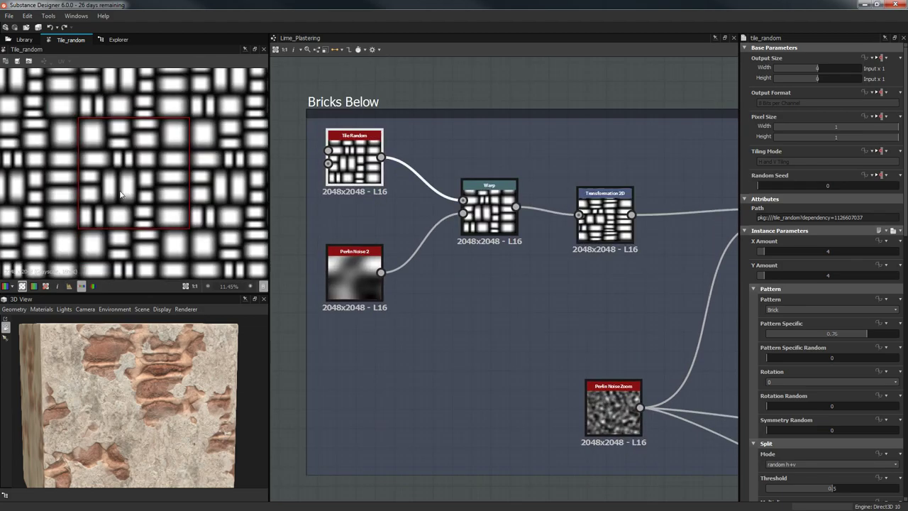
pyautogui.press('space')
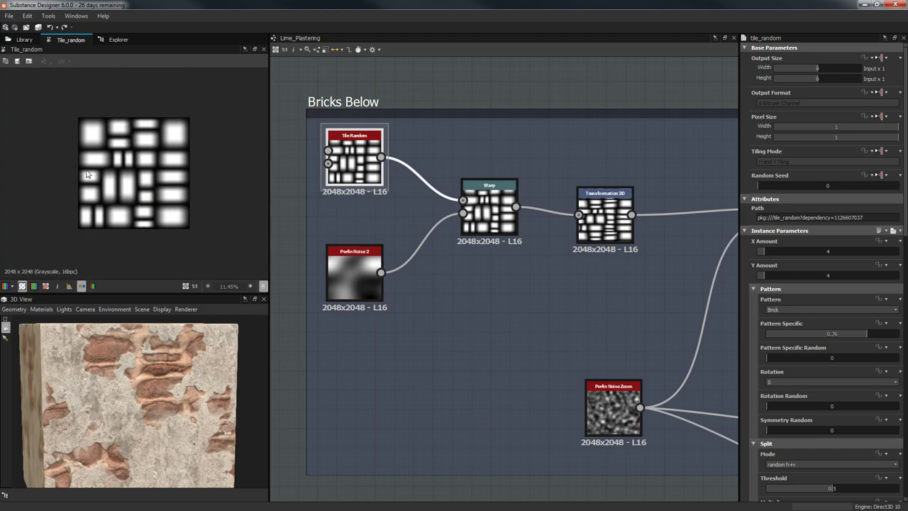
pyautogui.scroll(2, 464, 250)
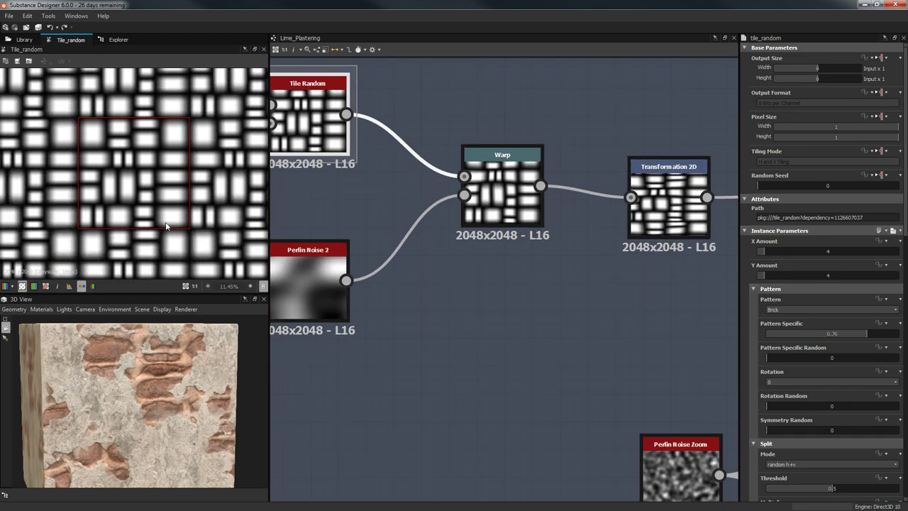
pyautogui.press('space')
pyautogui.moveTo(551, 297); pyautogui.dragTo(575, 340, button='middle')
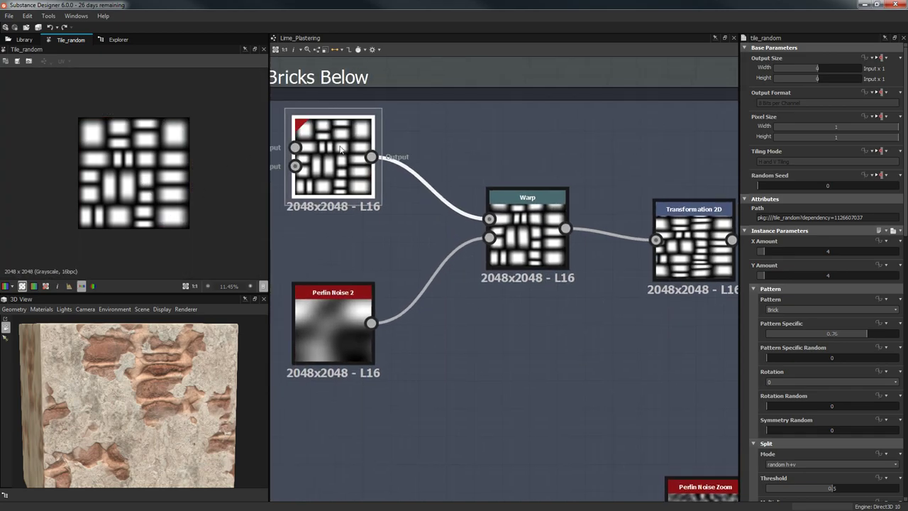
pyautogui.moveTo(451, 226); pyautogui.dragTo(383, 205, button='middle')
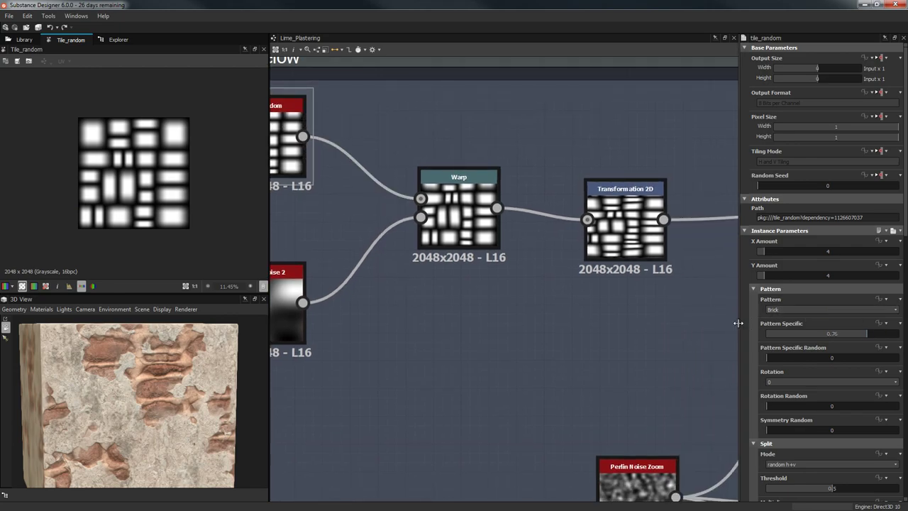
# - Widen the parameter area and review the Tile Random node's pattern, split, size, interstice, shape and position settings
pyautogui.moveTo(722, 324); pyautogui.dragTo(655, 323)
pyautogui.moveTo(635, 335); pyautogui.dragTo(506, 323, button='middle')
pyautogui.scroll(-3, 488, 346)
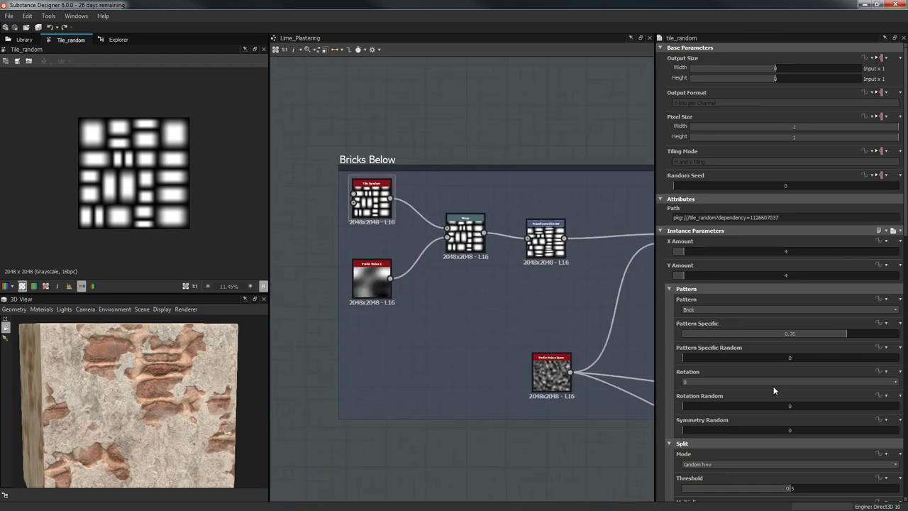
pyautogui.scroll(-12, 658, 402)
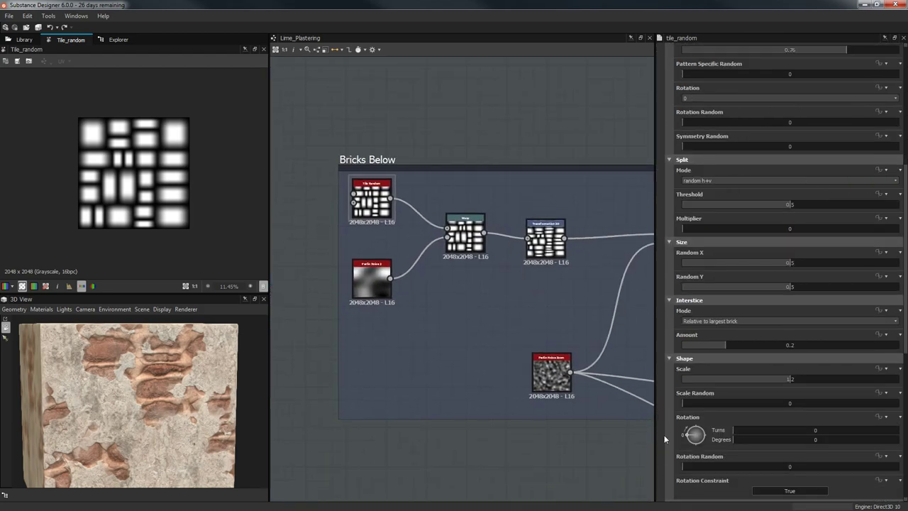
pyautogui.scroll(-2, 665, 439)
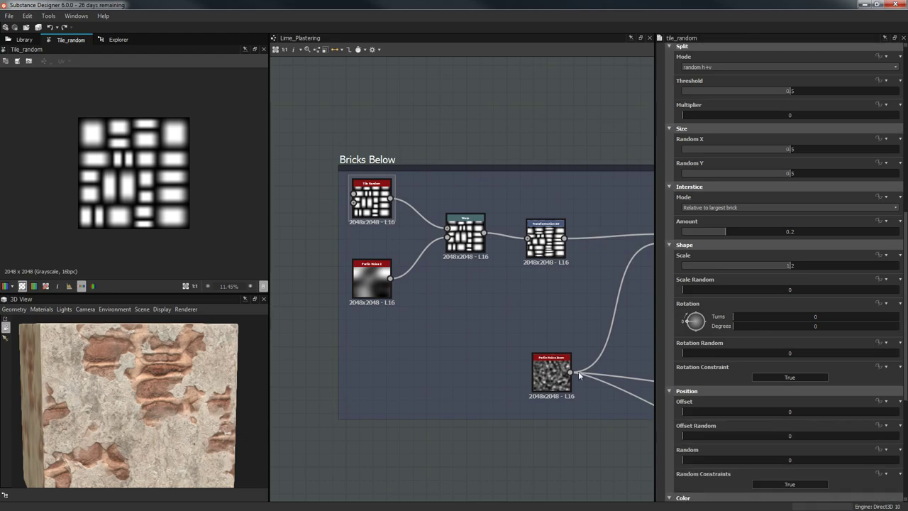
# - Preview the outputs and parameters of the Warp and Transformation 2D nodes in the Bricks Below frame
pyautogui.doubleClick(465, 234)
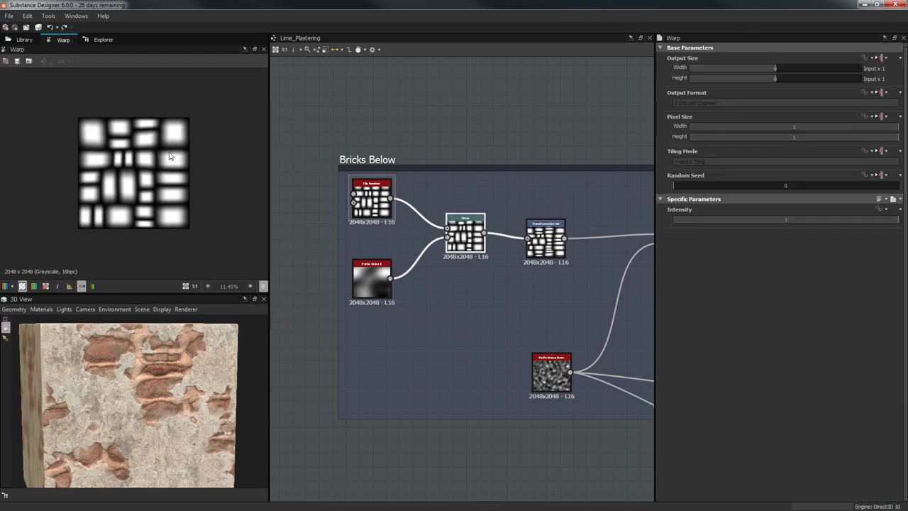
pyautogui.scroll(2, 152, 165)
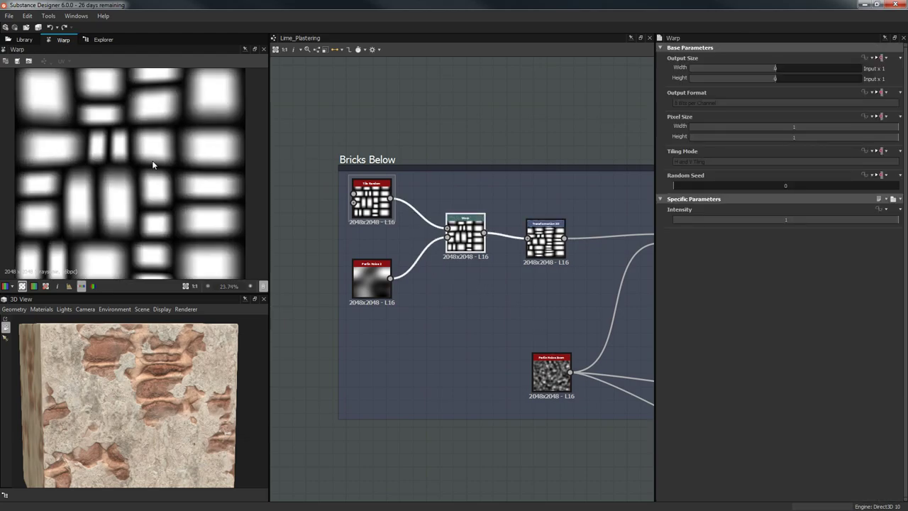
pyautogui.doubleClick(546, 237)
pyautogui.scroll(-1, 76, 136)
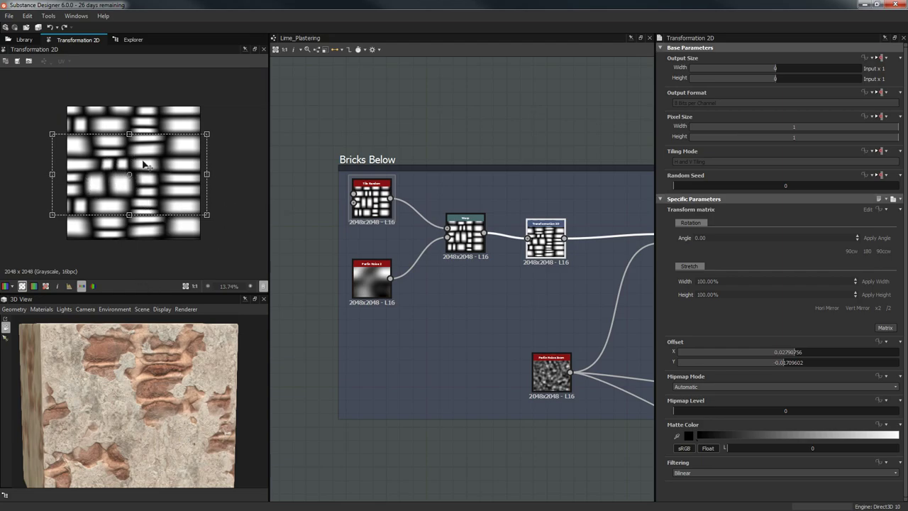
# - Preview the Slope Blur Grayscale node's output and compare it with a close-up of the bricks on the 3D model
pyautogui.moveTo(468, 227); pyautogui.dragTo(271, 219, button='middle')
pyautogui.scroll(2, 473, 226)
pyautogui.moveTo(374, 176); pyautogui.dragTo(512, 193, button='middle')
pyautogui.doubleClick(602, 213)
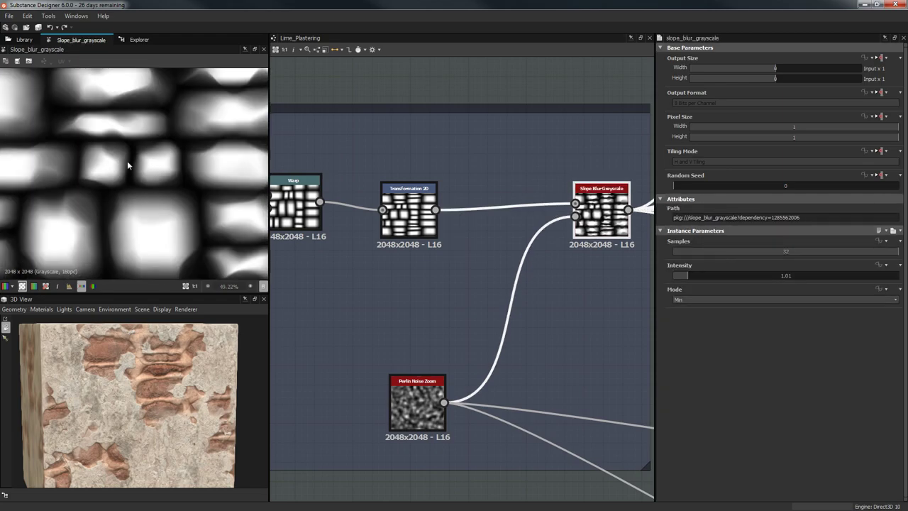
pyautogui.scroll(-3, 121, 186)
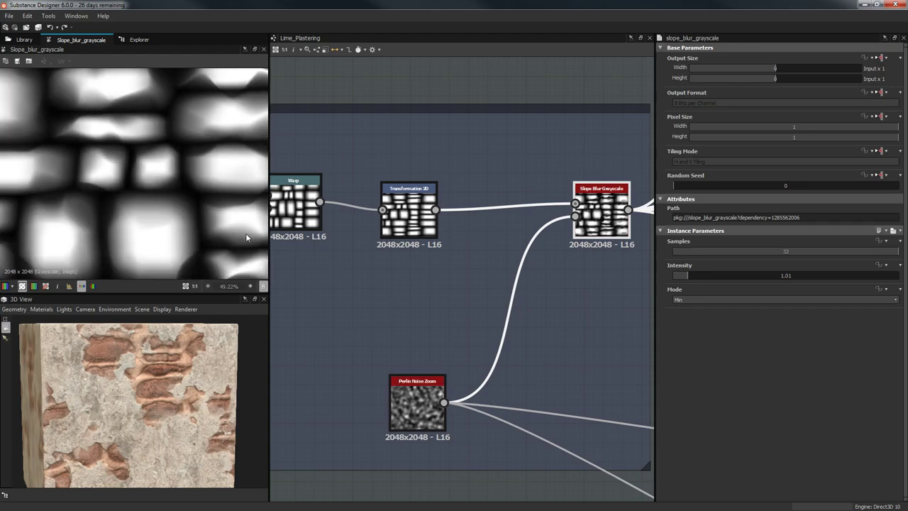
pyautogui.moveTo(249, 182); pyautogui.dragTo(111, 183, button='middle')
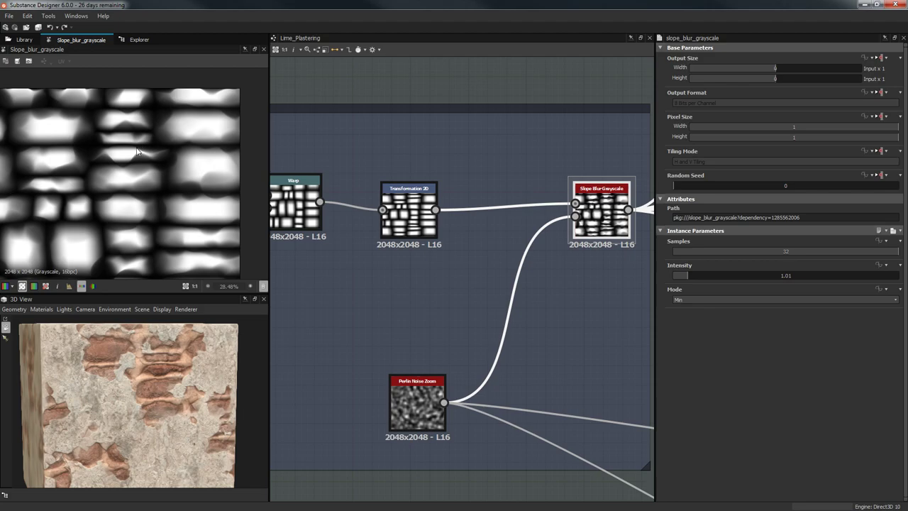
pyautogui.scroll(5, 169, 406)
pyautogui.moveTo(193, 351); pyautogui.dragTo(163, 370, button='middle')
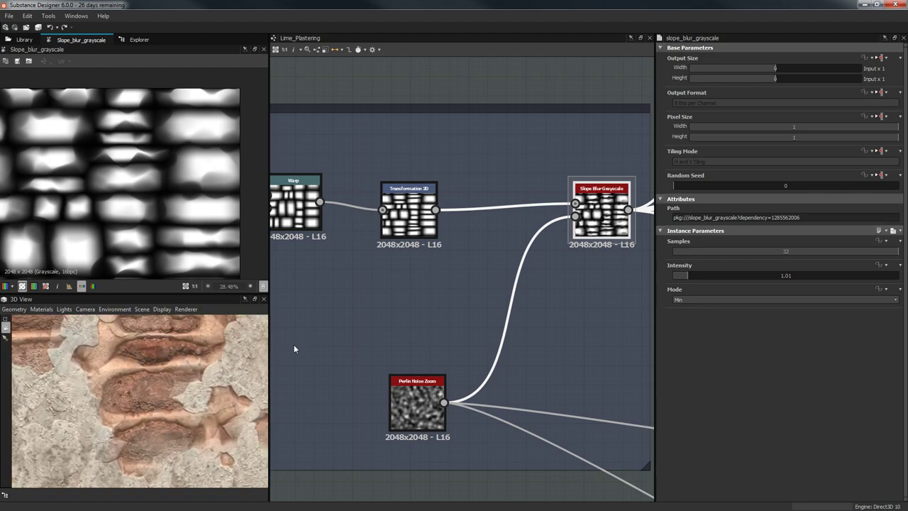
# - Select the Bricks Below frame in the overall graph and bring the start of the Lime Wall frame into view
pyautogui.scroll(-3, 483, 316)
pyautogui.scroll(-3, 493, 284)
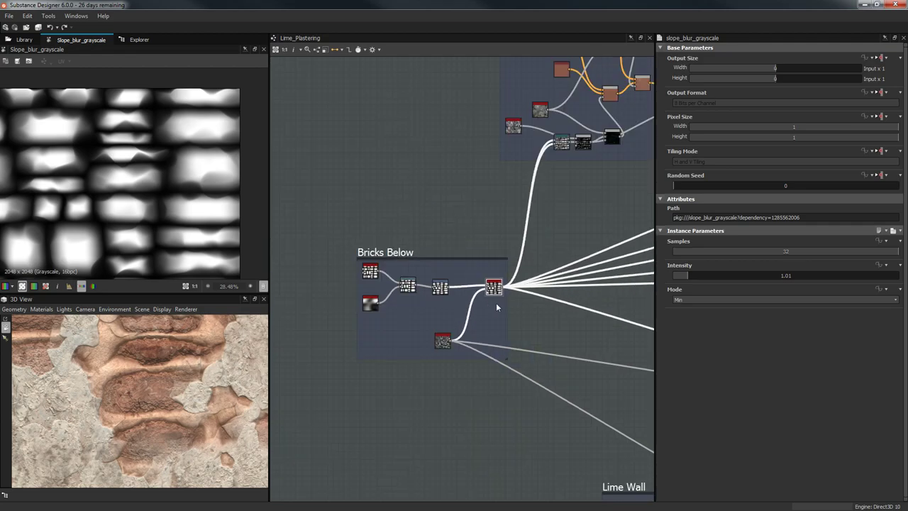
pyautogui.moveTo(341, 251); pyautogui.dragTo(451, 408)
pyautogui.click(449, 407)
pyautogui.moveTo(376, 335); pyautogui.dragTo(215, 189, button='middle')
pyautogui.scroll(2, 427, 318)
pyautogui.moveTo(427, 318); pyautogui.dragTo(258, 190, button='middle')
pyautogui.scroll(2, 423, 282)
pyautogui.moveTo(293, 279); pyautogui.dragTo(419, 276, button='middle')
pyautogui.scroll(1, 415, 274)
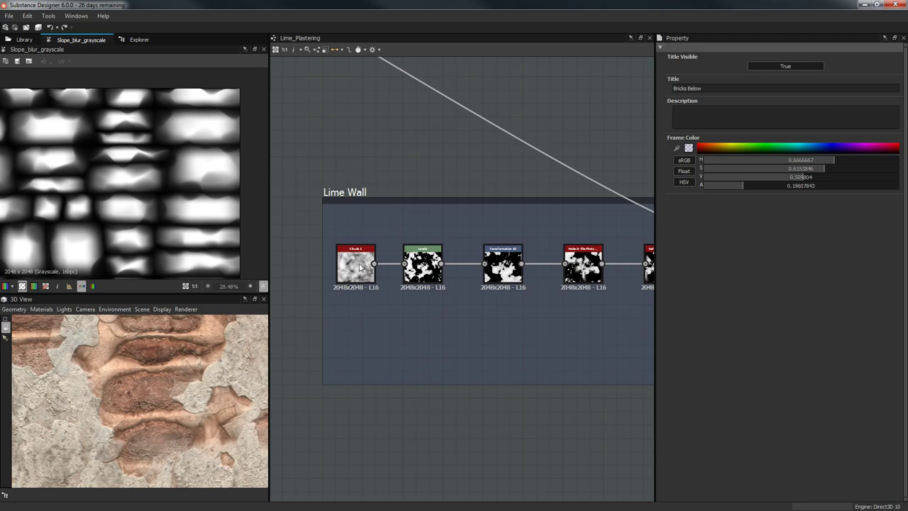
# - Preview the Clouds 2 node that starts the Lime Wall chain and check its parameters
pyautogui.doubleClick(355, 263)
pyautogui.scroll(-2, 118, 163)
pyautogui.scroll(1, 119, 167)
pyautogui.doubleClick(423, 263)
pyautogui.click(356, 264)
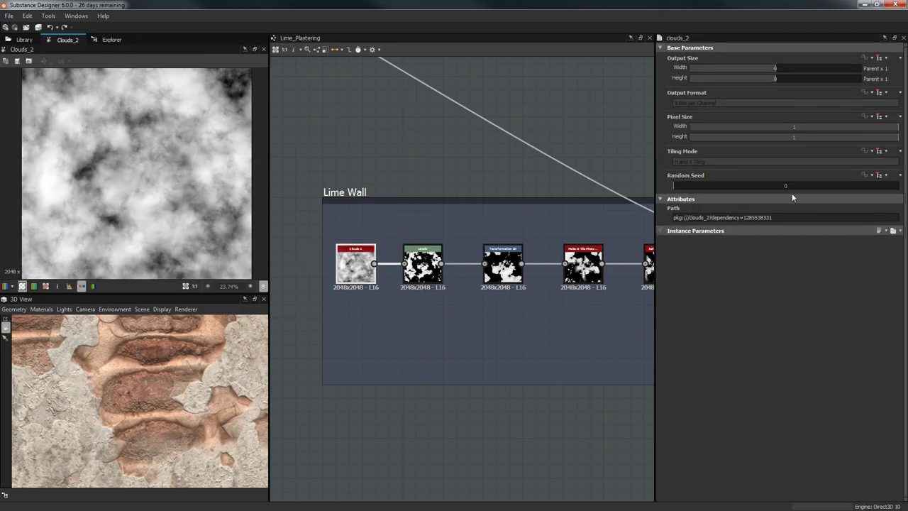
# - Preview the Lime Wall's Levels node and examine its mask output and histogram settings
pyautogui.moveTo(492, 263); pyautogui.dragTo(413, 284, button='middle')
pyautogui.scroll(1, 413, 284)
pyautogui.doubleClick(330, 285)
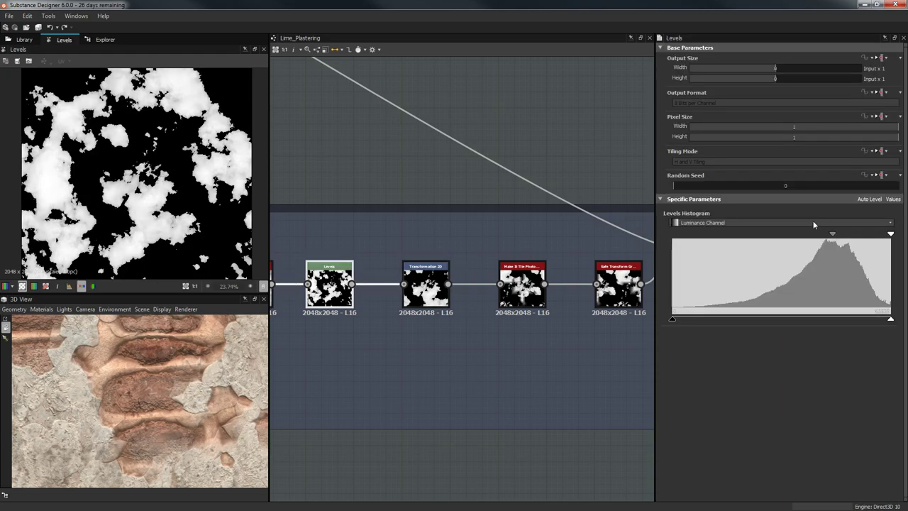
pyautogui.scroll(-2, 121, 181)
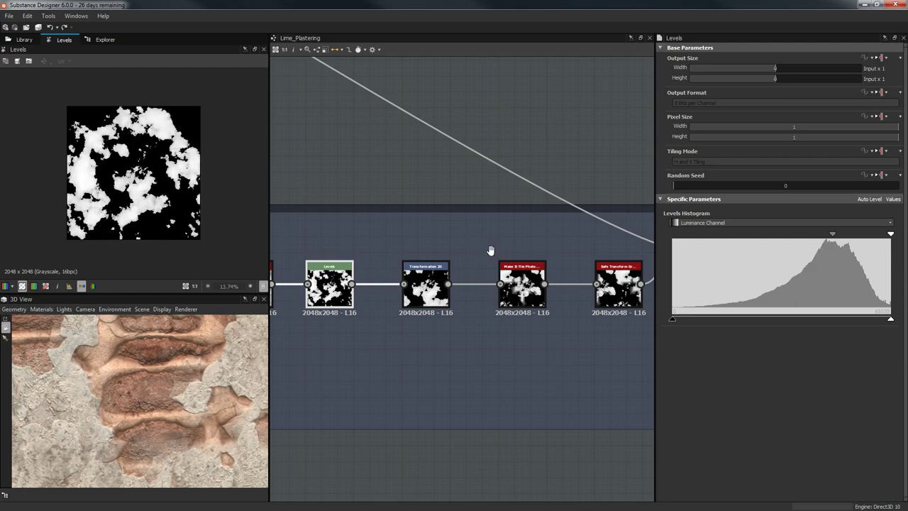
# - Preview the Lime Wall's Transformation 2D node and examine how it scales the cloud mask
pyautogui.moveTo(490, 251); pyautogui.dragTo(393, 248, button='middle')
pyautogui.doubleClick(327, 281)
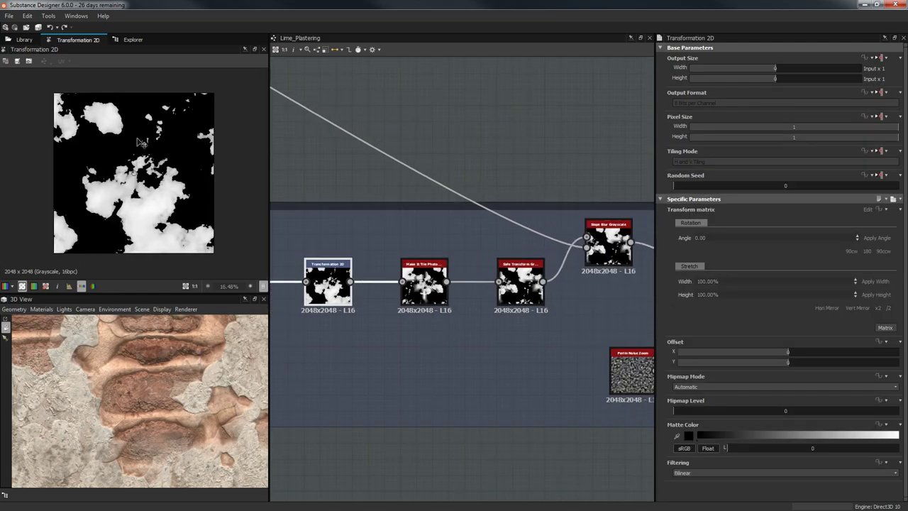
pyautogui.scroll(-3, 133, 174)
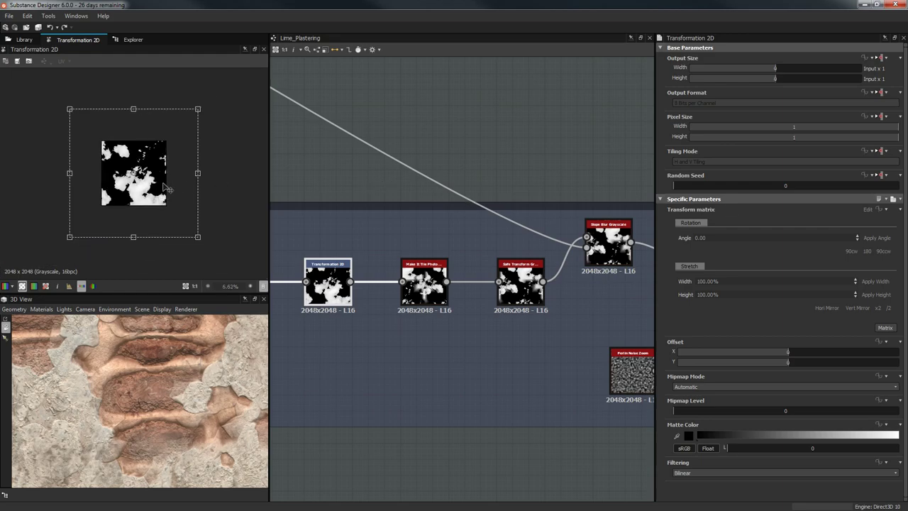
# - Check how the Lime Wall's Transformation 2D output repeats by toggling the tiled display of its 2D preview
pyautogui.click(214, 181)
pyautogui.press('space')
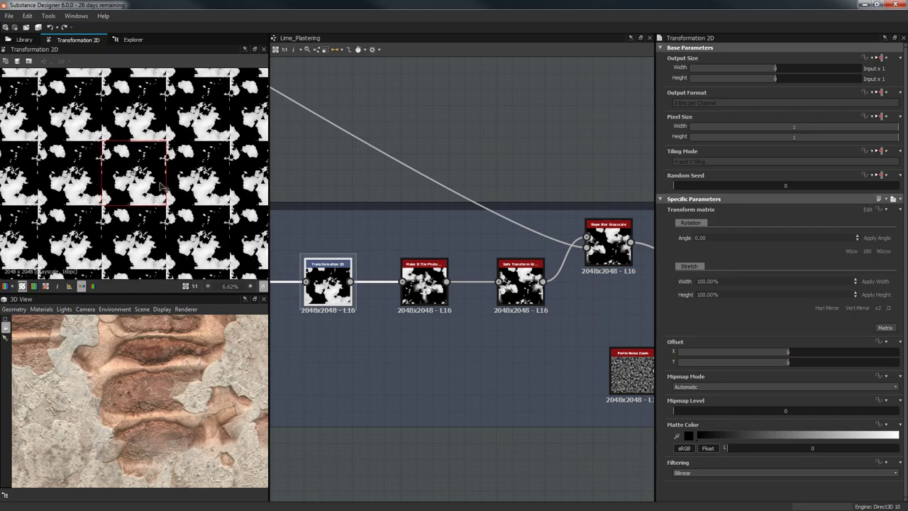
pyautogui.press('t')
# - Preview the Make It Tile Photo node and examine its mask for seams, both tiled and close up
pyautogui.scroll(3, 439, 242)
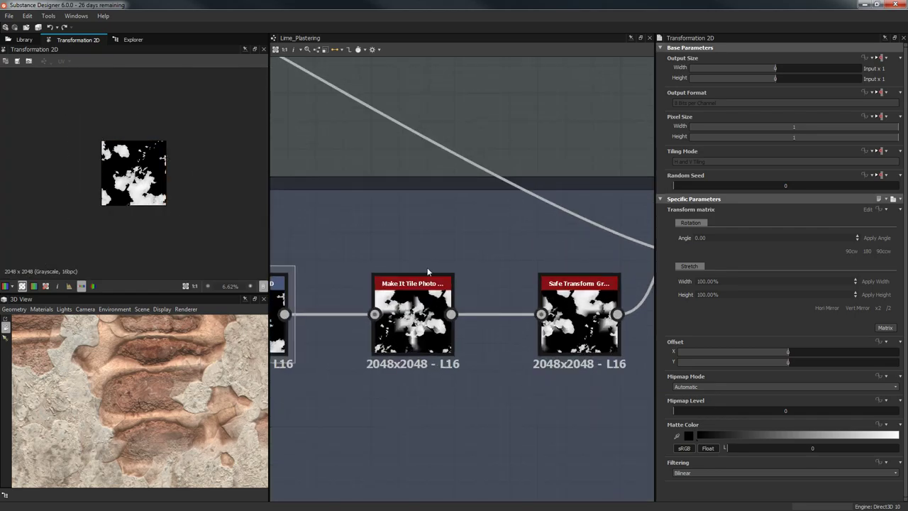
pyautogui.doubleClick(413, 312)
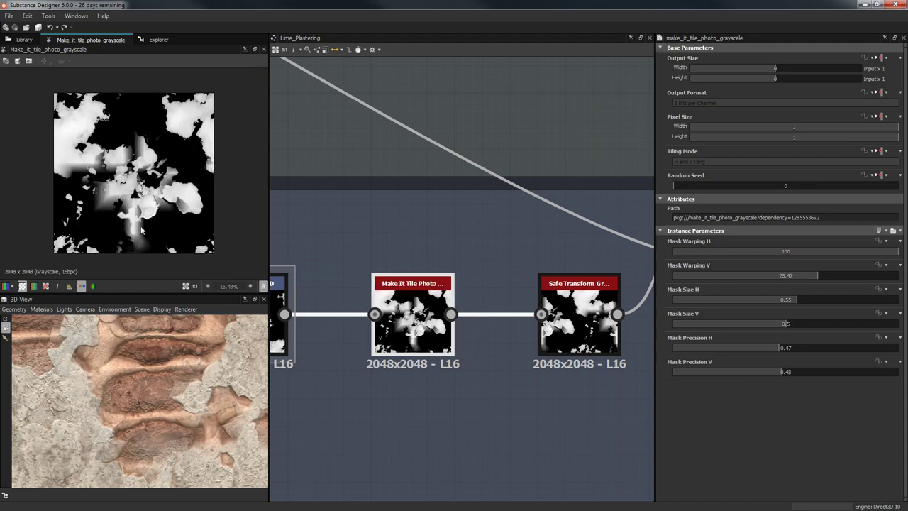
pyautogui.scroll(1, 97, 165)
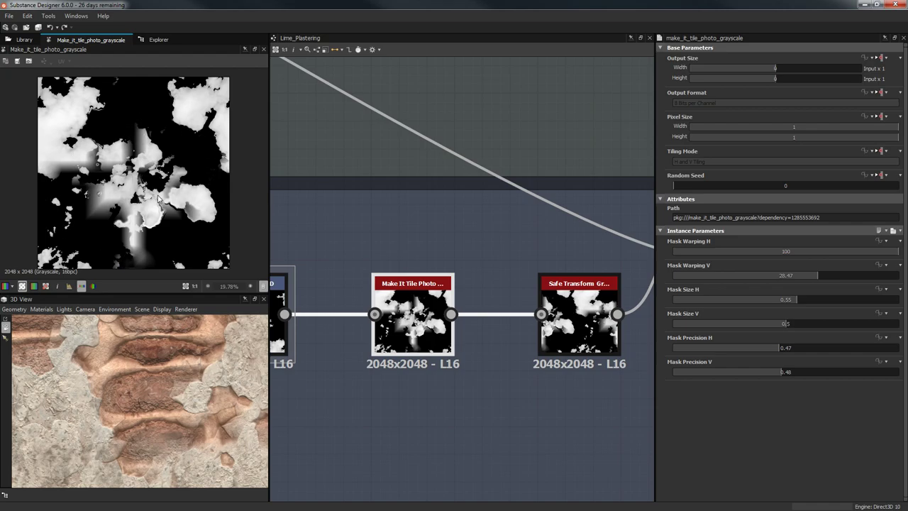
pyautogui.scroll(-4, 170, 177)
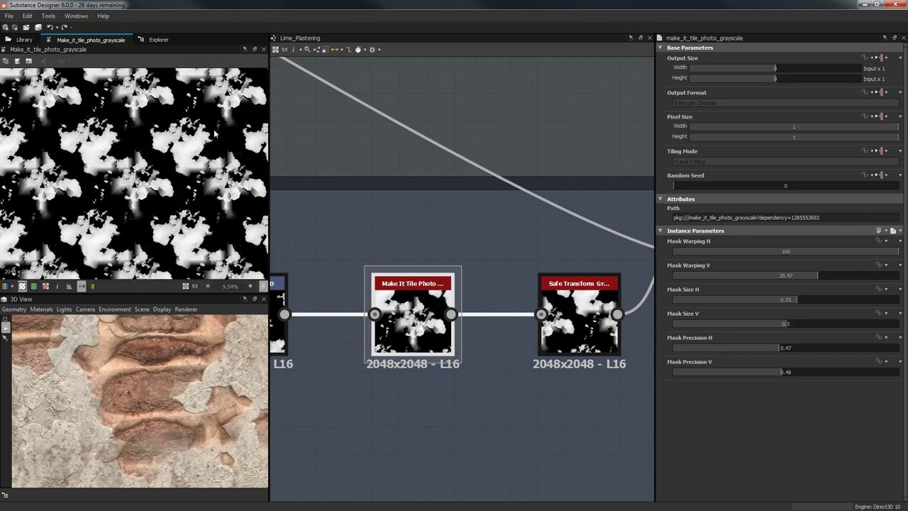
pyautogui.scroll(7, 132, 126)
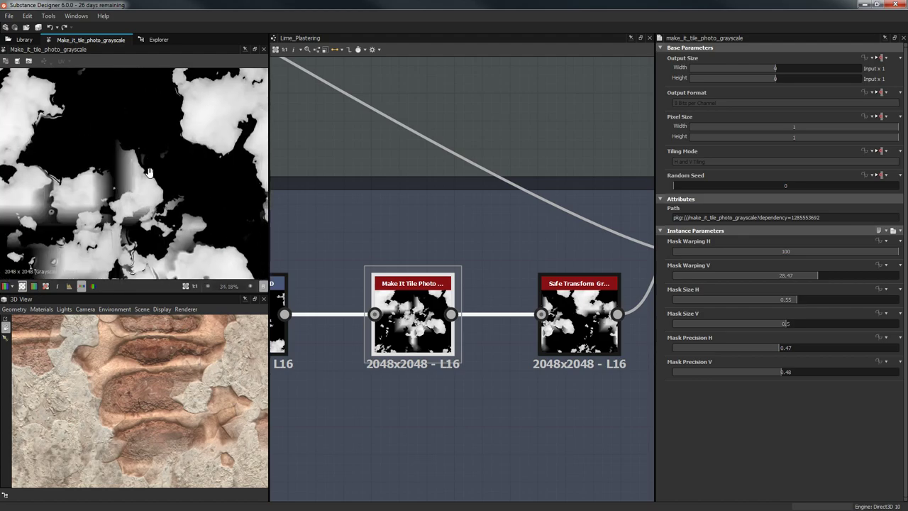
pyautogui.scroll(-5, 112, 160)
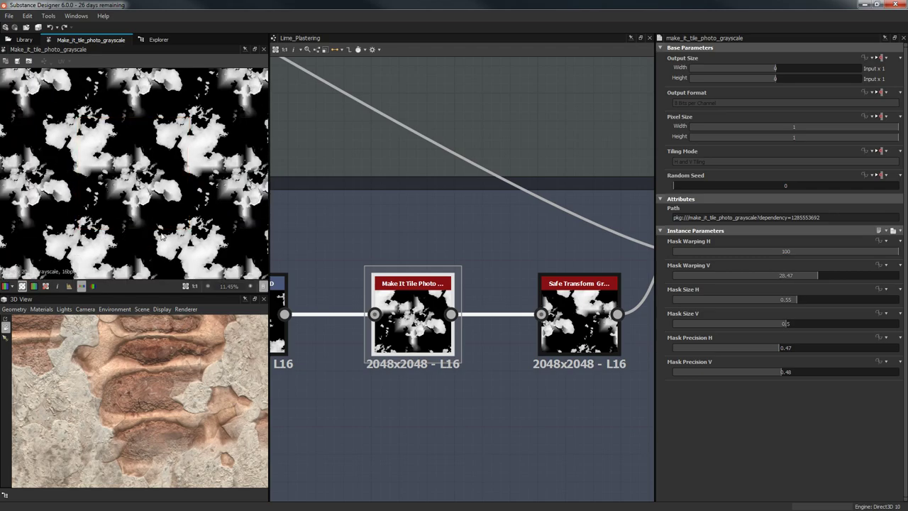
pyautogui.scroll(2, 128, 150)
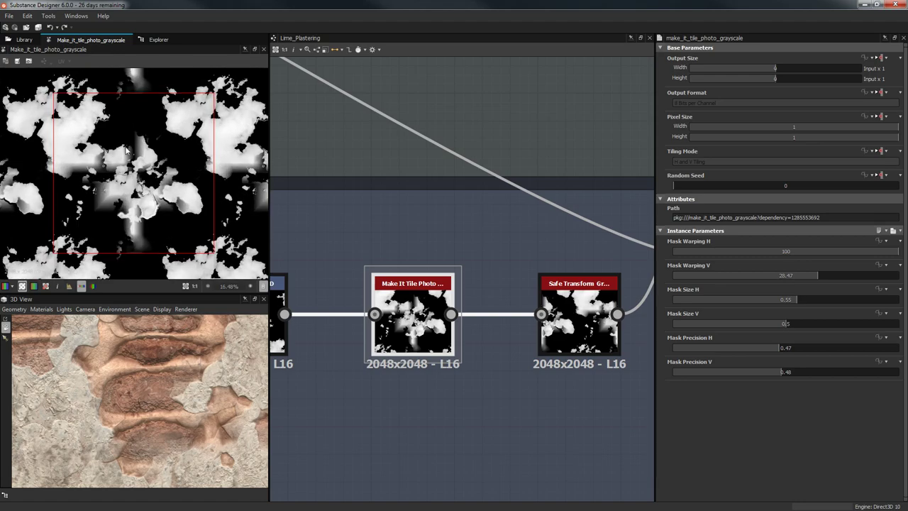
pyautogui.scroll(2, 144, 182)
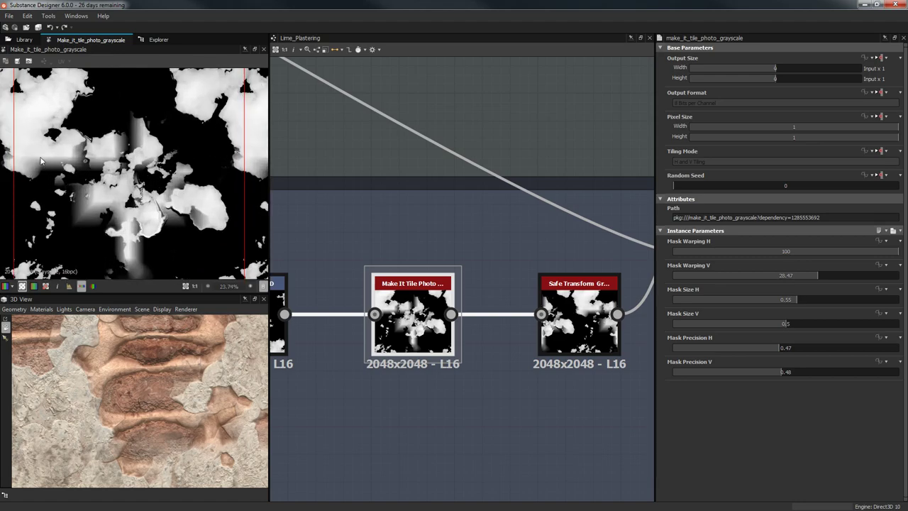
pyautogui.scroll(-5, 116, 417)
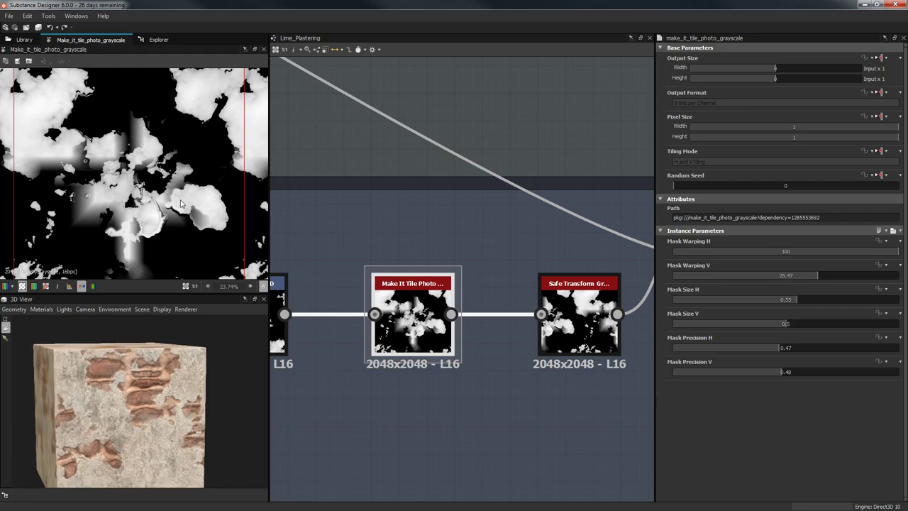
# - Preview the Safe Transform Grayscale node and compare its offset mask with the Make It Tile Photo output
pyautogui.moveTo(456, 224); pyautogui.dragTo(375, 161, button='middle')
pyautogui.doubleClick(492, 252)
pyautogui.scroll(-4, 149, 199)
pyautogui.scroll(3, 154, 182)
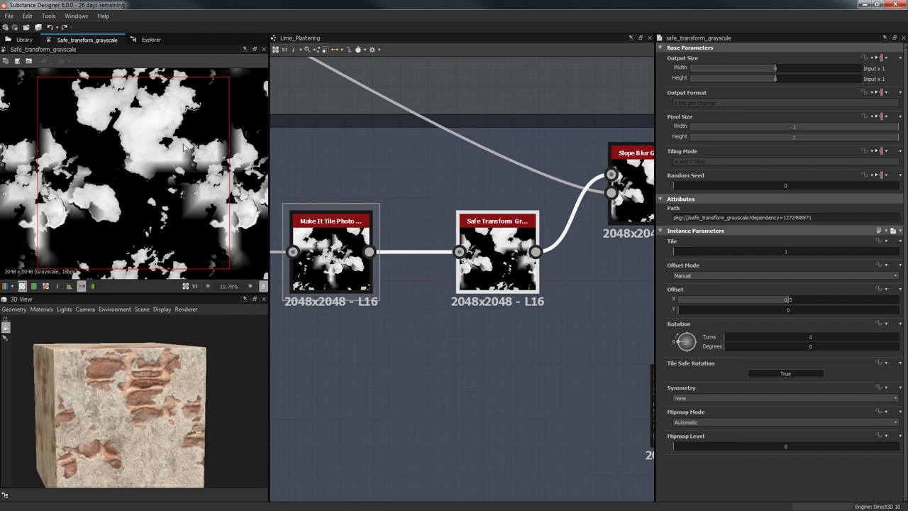
pyautogui.moveTo(419, 174); pyautogui.dragTo(472, 162, button='middle')
pyautogui.doubleClick(399, 252)
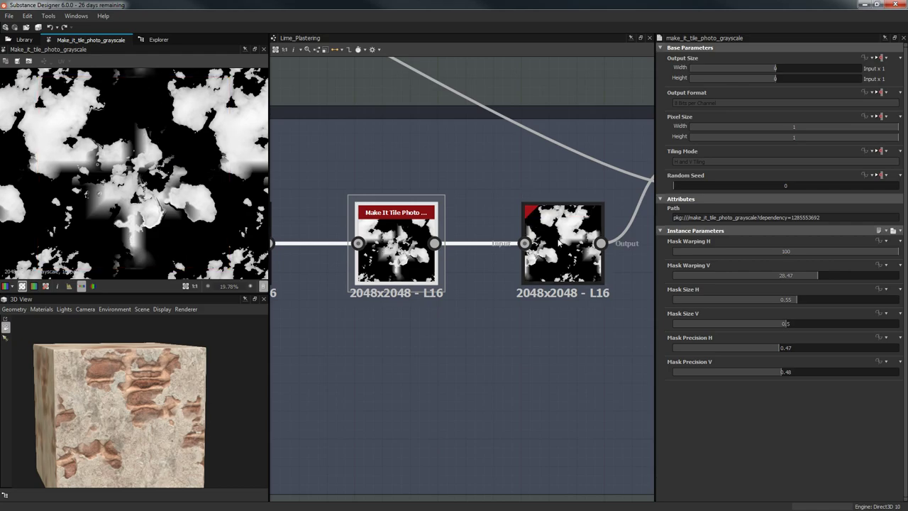
pyautogui.doubleClick(561, 245)
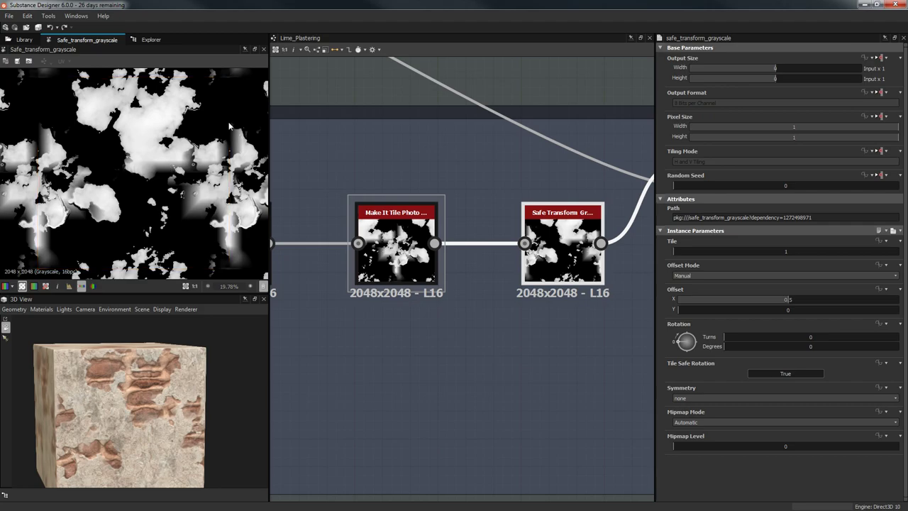
# - Preview the Lime Wall's first Slope Blur Grayscale node and examine the mask edges and its parameters
pyautogui.scroll(-2, 401, 165)
pyautogui.moveTo(360, 180); pyautogui.dragTo(209, 185, button='middle')
pyautogui.doubleClick(466, 170)
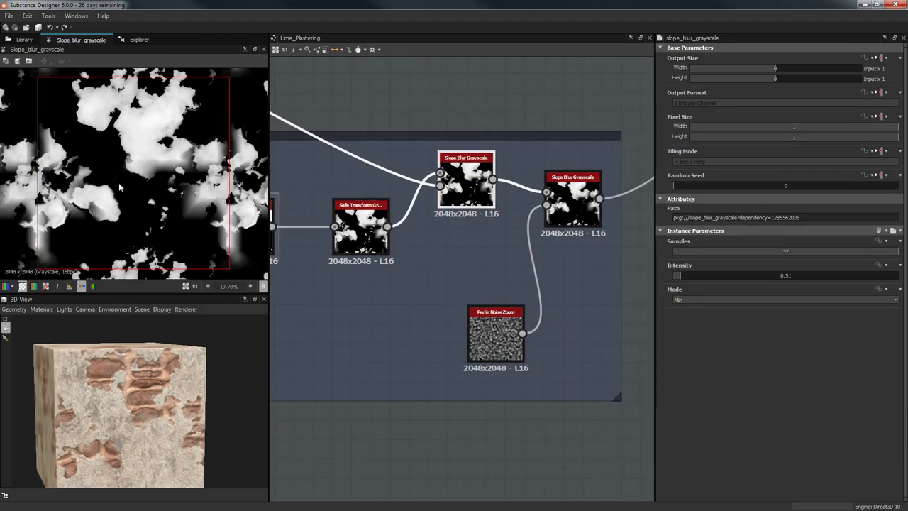
pyautogui.moveTo(395, 136); pyautogui.dragTo(413, 155, button='middle')
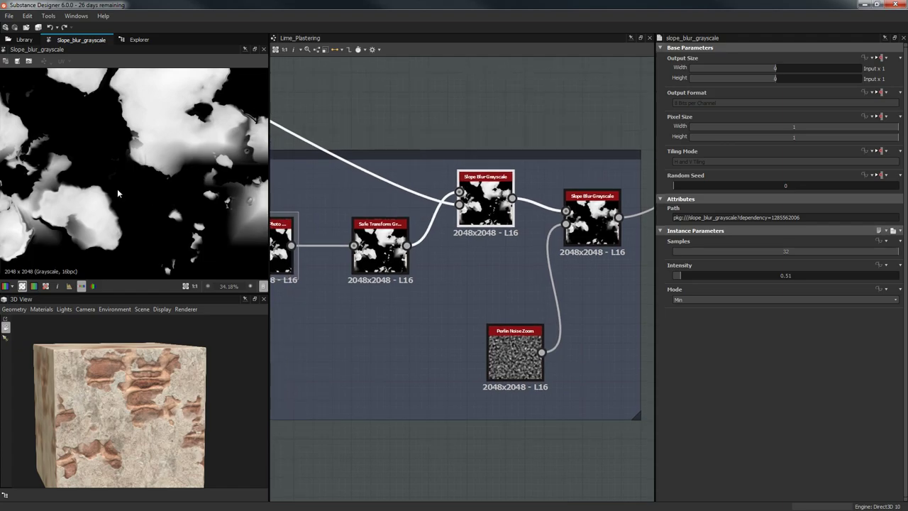
pyautogui.scroll(-2, 427, 134)
# - Trace the first Slope Blur's slope input back to its Perlin Noise Zoom node and preview that noise
pyautogui.moveTo(356, 123); pyautogui.dragTo(464, 185, button='middle')
pyautogui.moveTo(548, 248); pyautogui.dragTo(722, 346, button='middle')
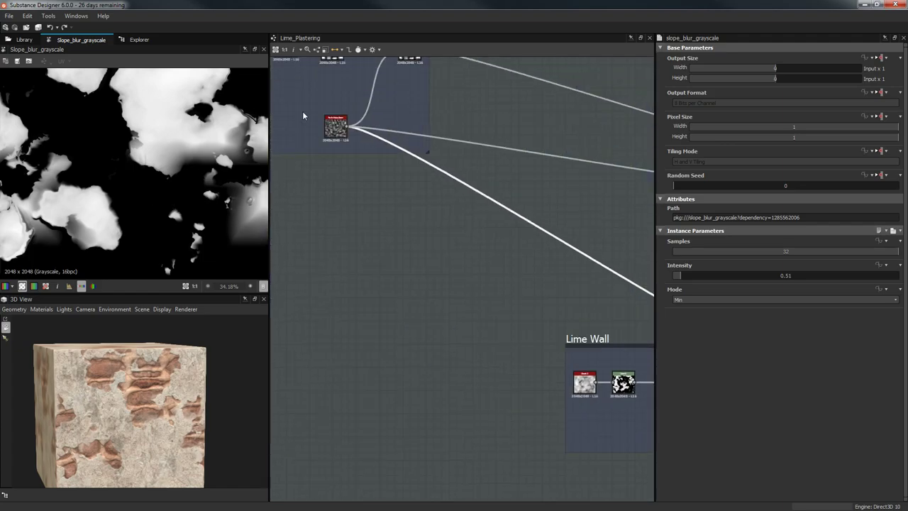
pyautogui.moveTo(401, 267); pyautogui.dragTo(562, 395, button='middle')
pyautogui.scroll(3, 545, 315)
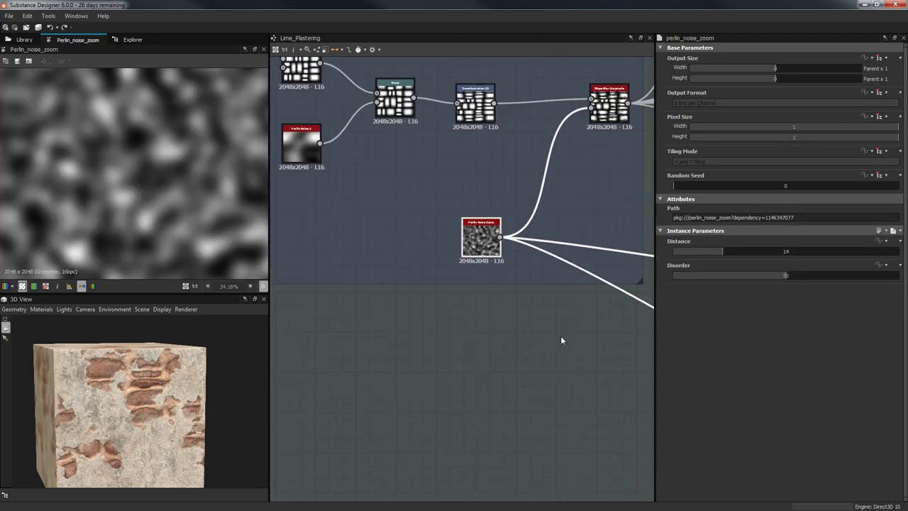
# - Return to the end of the Lime Wall frame and preview its second Slope Blur Grayscale node
pyautogui.moveTo(561, 335); pyautogui.dragTo(306, 233, button='middle')
pyautogui.scroll(3, 375, 226)
pyautogui.doubleClick(361, 220)
pyautogui.moveTo(360, 220); pyautogui.dragTo(548, 245, button='middle')
pyautogui.scroll(-3, 215, 174)
pyautogui.moveTo(459, 206); pyautogui.dragTo(362, 197, button='middle')
pyautogui.click(577, 264)
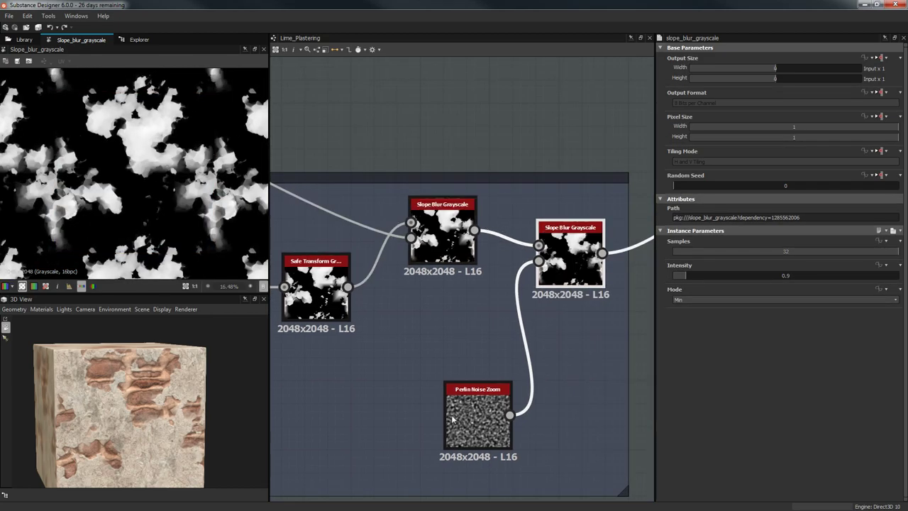
pyautogui.scroll(2, 193, 197)
# - Preview the first Slope Blur Grayscale node again and inspect its mask edges up close for comparison
pyautogui.click(464, 234)
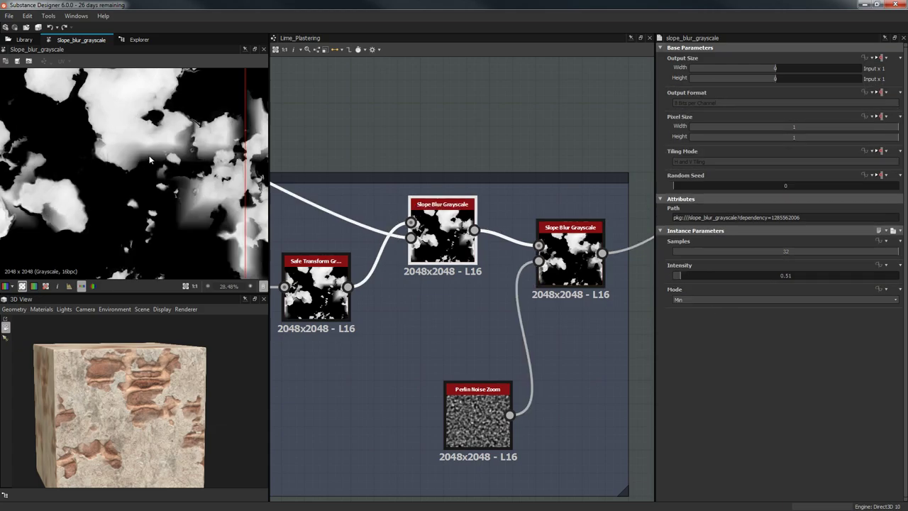
pyautogui.scroll(2, 98, 223)
pyautogui.scroll(-2, 100, 223)
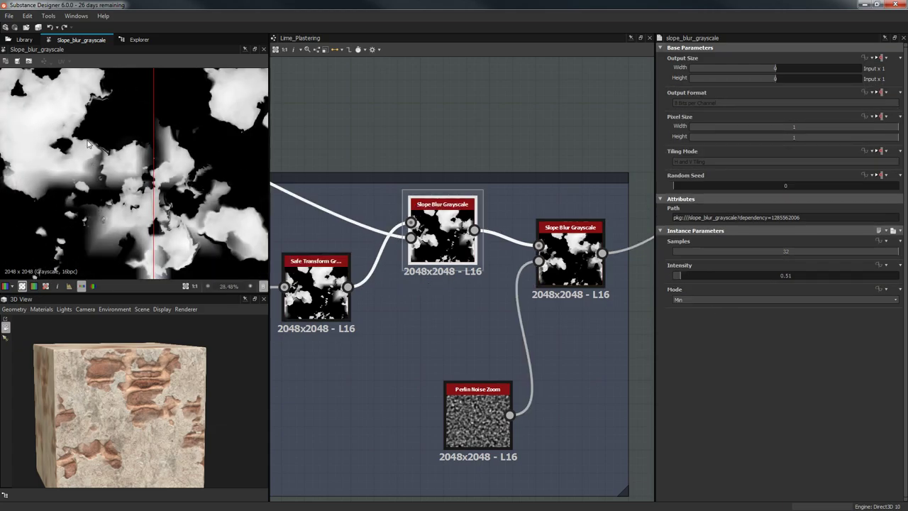
pyautogui.moveTo(97, 167); pyautogui.dragTo(177, 153, button='middle')
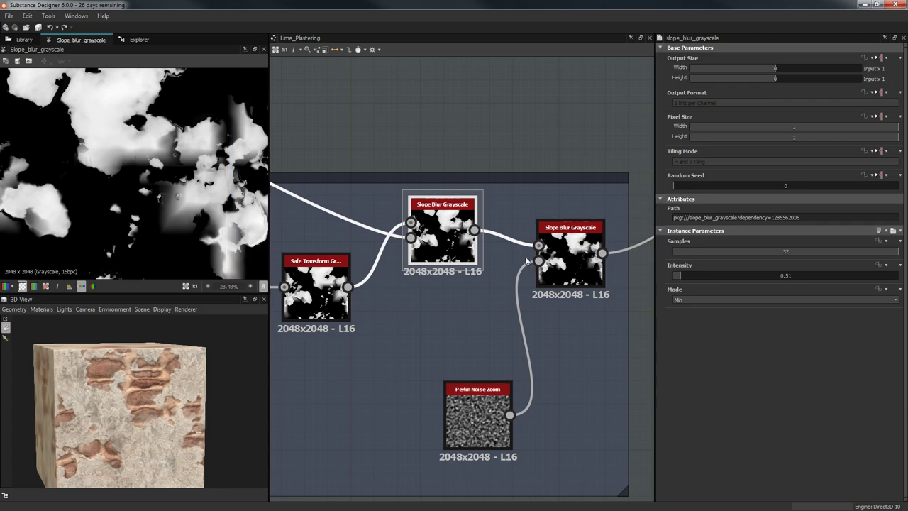
# - Examine the second Slope Blur Grayscale's chipped edges together with the Perlin Noise Zoom node that drives its slope
pyautogui.doubleClick(571, 259)
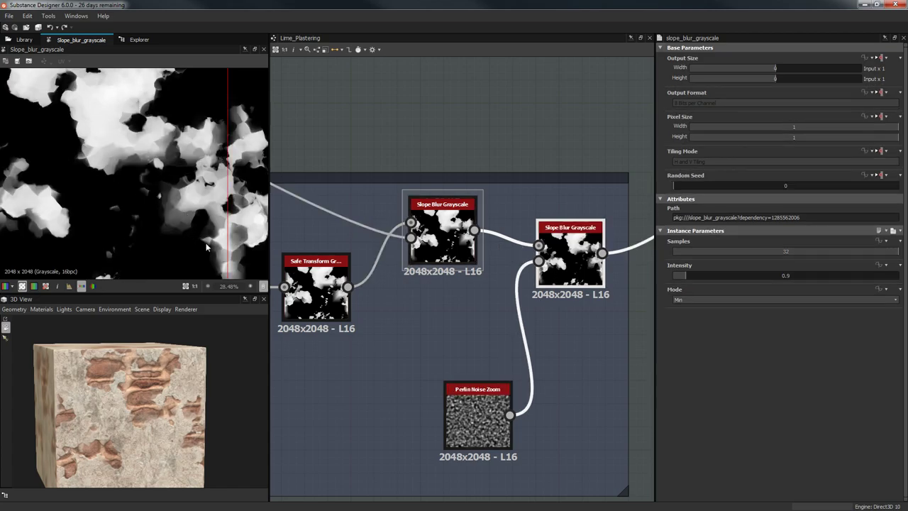
pyautogui.doubleClick(468, 423)
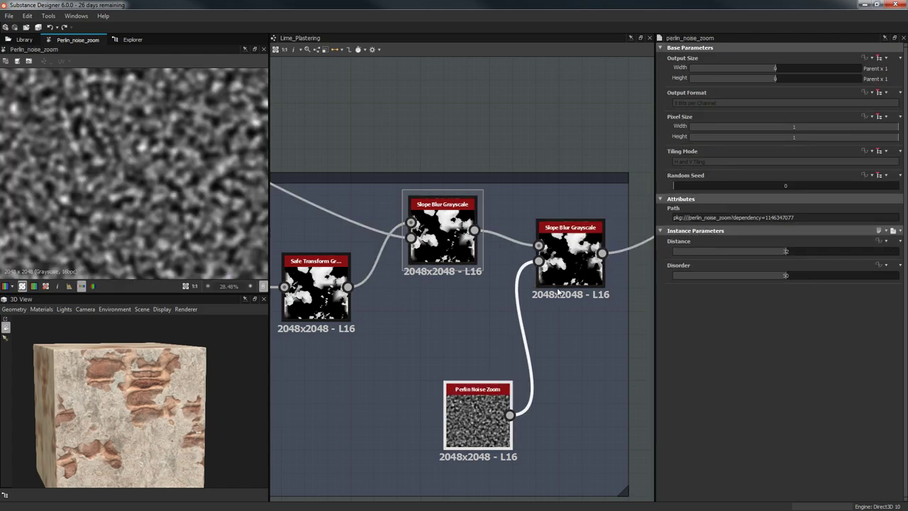
pyautogui.doubleClick(571, 259)
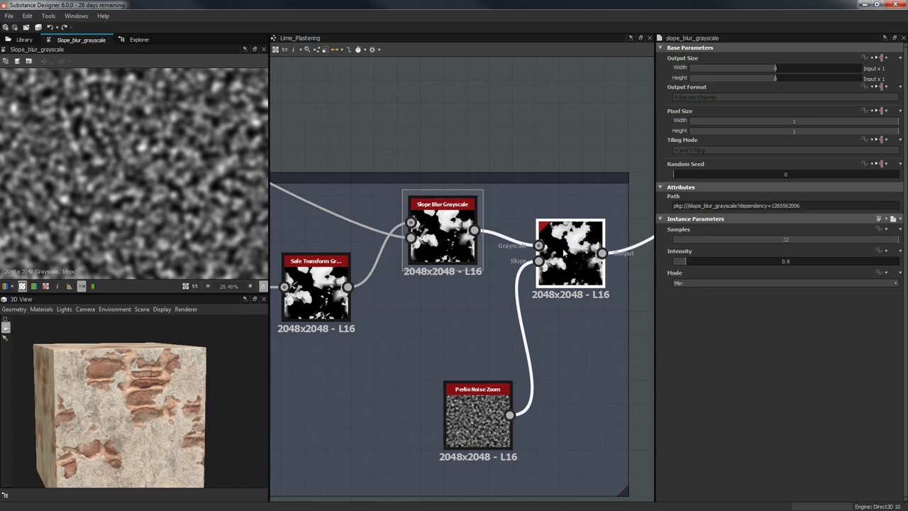
pyautogui.scroll(2, 140, 198)
pyautogui.moveTo(142, 199); pyautogui.dragTo(136, 207, button='middle')
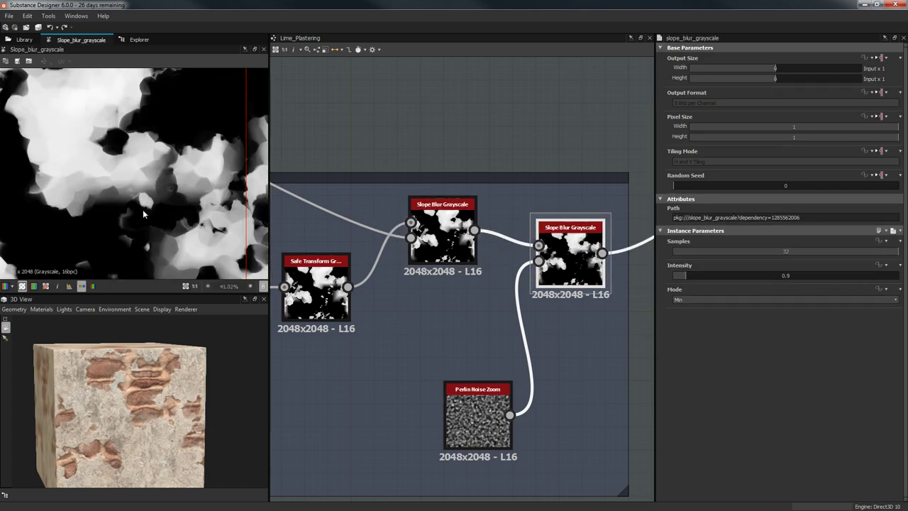
pyautogui.scroll(-3, 132, 204)
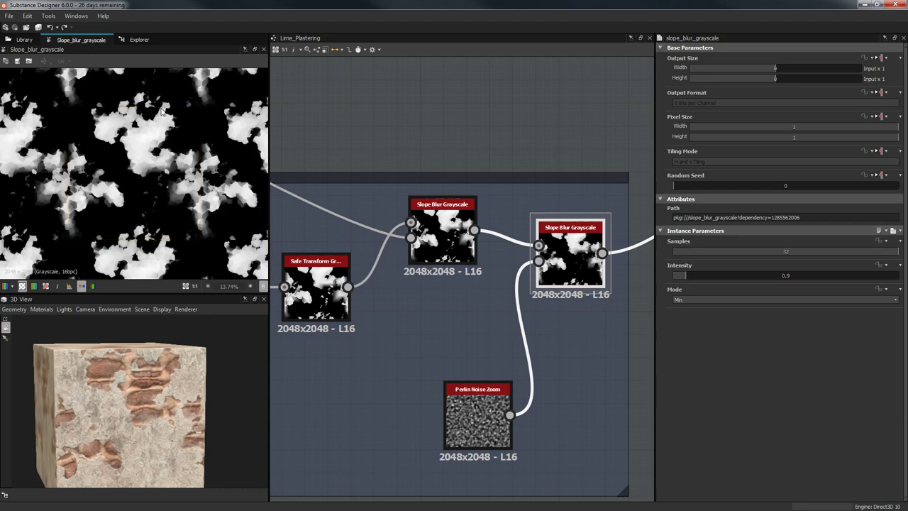
# - Follow the Lime Wall output to the Wall Mask frame and preview its Subtract Blend node
pyautogui.scroll(-2, 435, 202)
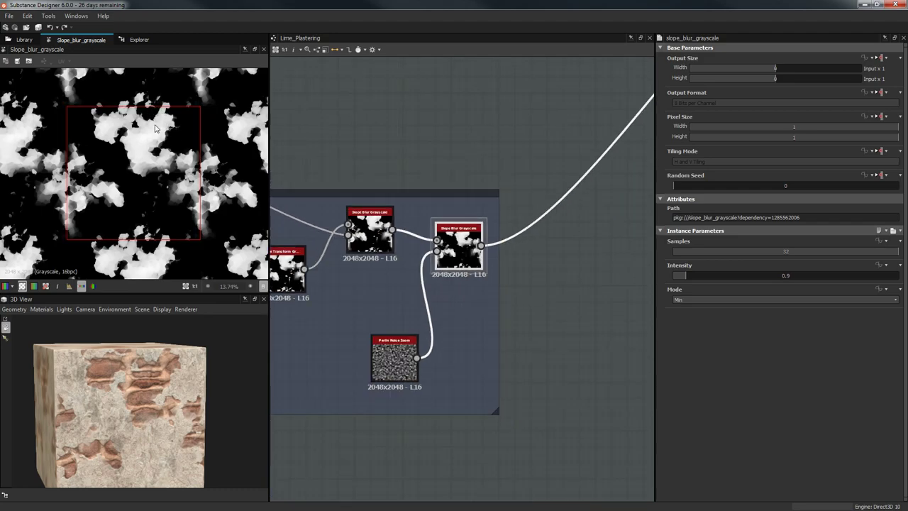
pyautogui.moveTo(535, 182); pyautogui.dragTo(388, 314, button='middle')
pyautogui.scroll(-3, 495, 207)
pyautogui.moveTo(435, 268); pyautogui.dragTo(380, 344, button='middle')
pyautogui.scroll(-2, 380, 301)
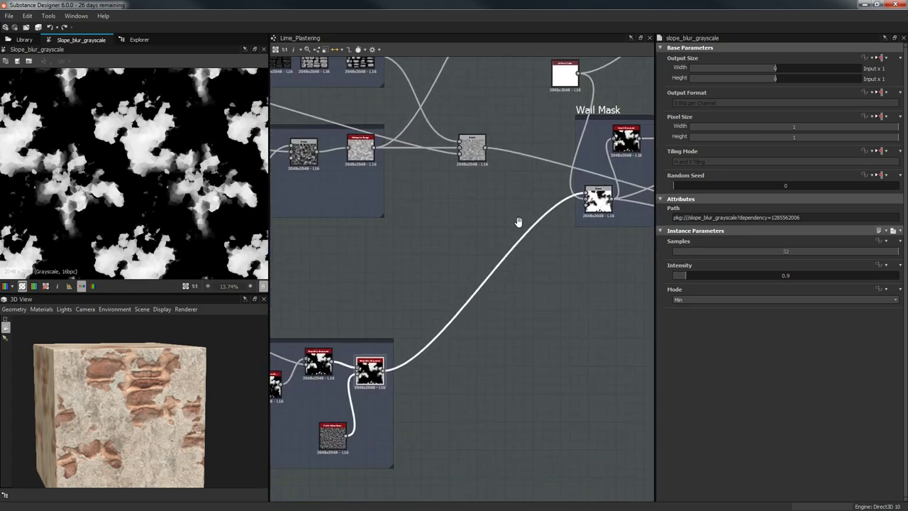
pyautogui.scroll(4, 461, 294)
pyautogui.doubleClick(450, 330)
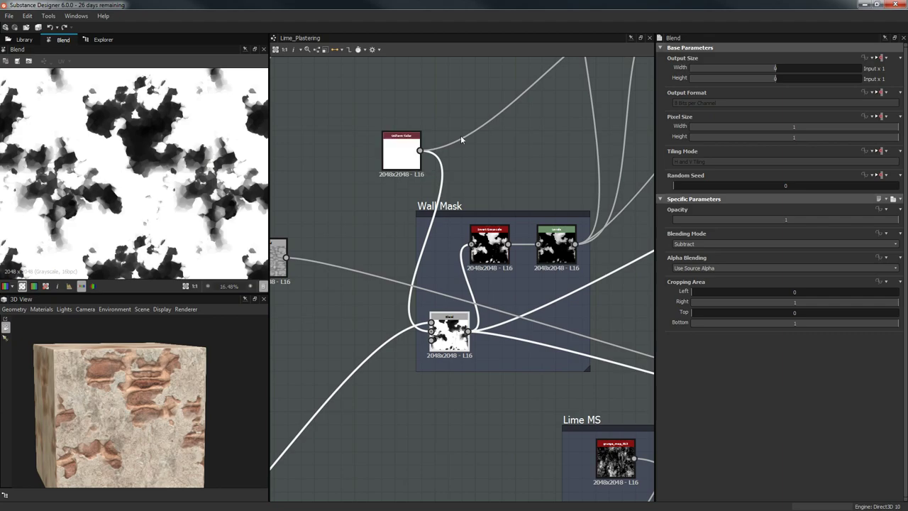
# - Preview the white Uniform Color node feeding the Wall Mask's Blend and check its parameters
pyautogui.moveTo(351, 176); pyautogui.dragTo(365, 220, button='middle')
pyautogui.doubleClick(417, 193)
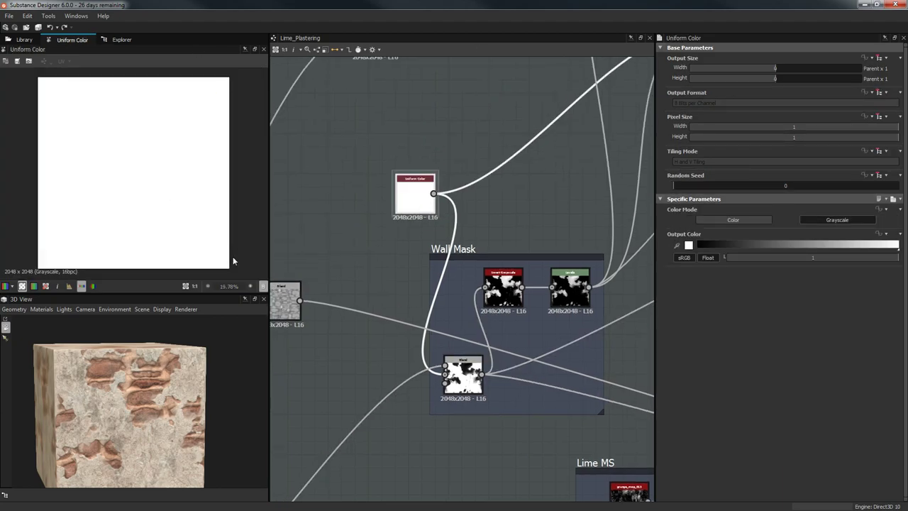
pyautogui.scroll(-2, 92, 166)
pyautogui.scroll(1, 124, 175)
pyautogui.scroll(2, 472, 212)
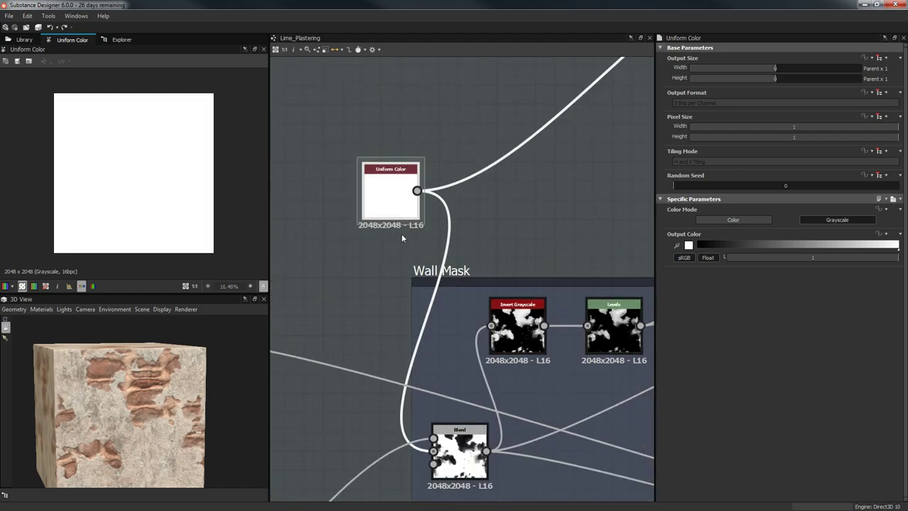
# - Duplicate the Uniform Color node and place the copy in the empty graph area above the original
pyautogui.moveTo(544, 198); pyautogui.dragTo(620, 187, button='middle')
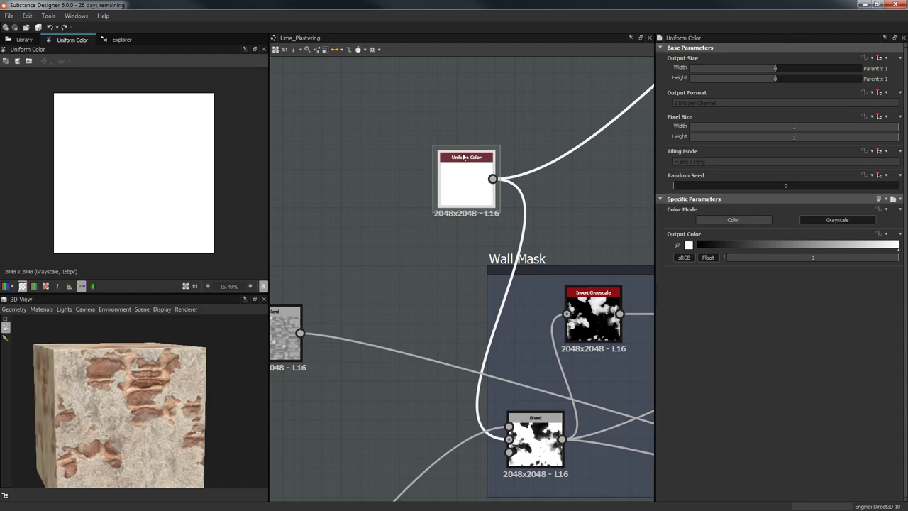
pyautogui.moveTo(463, 157); pyautogui.dragTo(359, 183, button='middle')
pyautogui.moveTo(423, 171); pyautogui.dragTo(522, 216, button='middle')
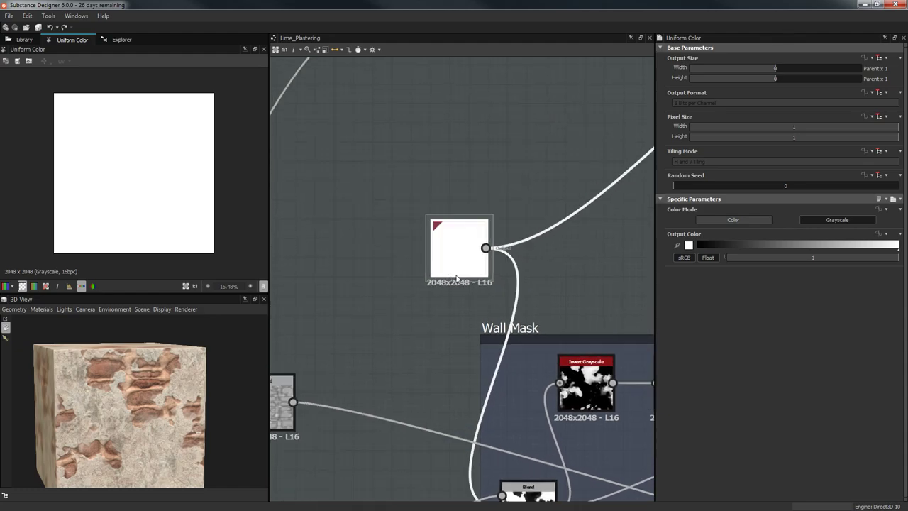
pyautogui.hotkey('ctrl', 'd')
pyautogui.moveTo(461, 287); pyautogui.dragTo(351, 148)
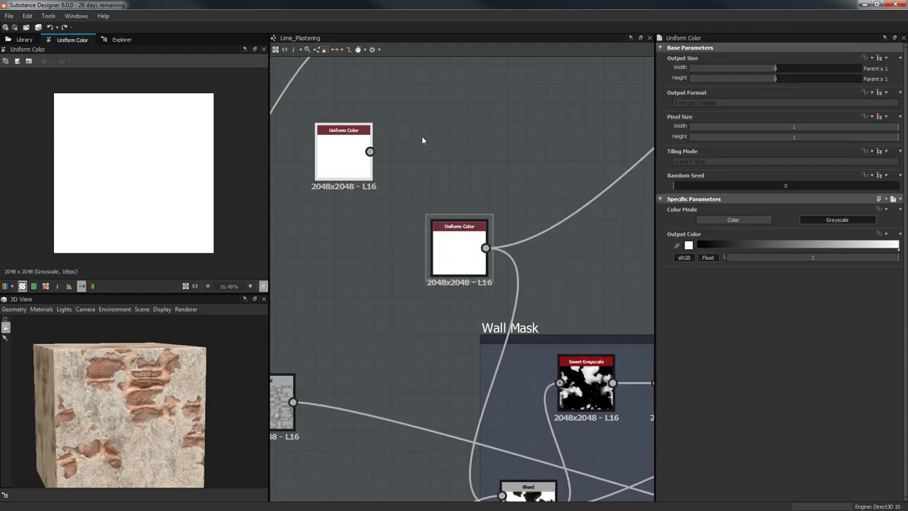
# - Add a Levels node beside the duplicated Uniform Color node
pyautogui.press('space')
pyautogui.write('levels')
pyautogui.press('Return')
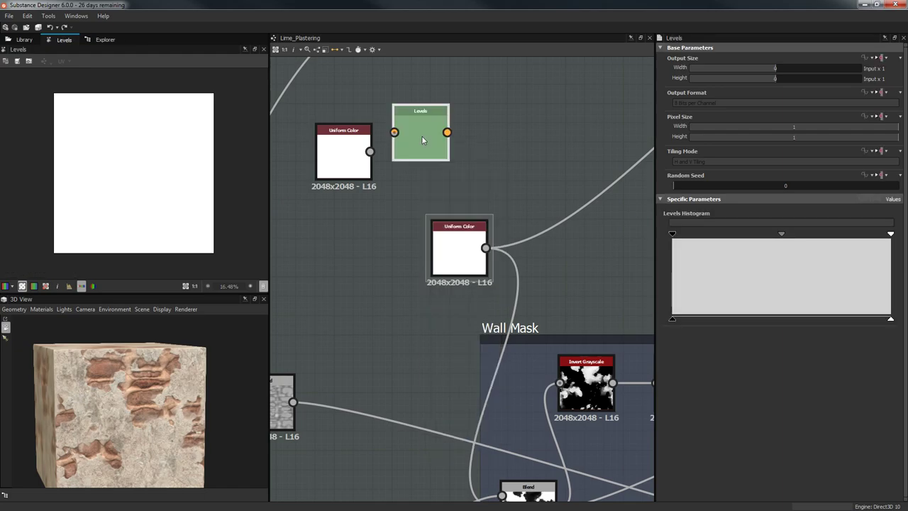
# - Connect the duplicated Uniform Color to the Levels node and set the color node's output size to a fixed 16 × 16 px
pyautogui.moveTo(369, 151); pyautogui.dragTo(454, 146)
pyautogui.click(358, 147)
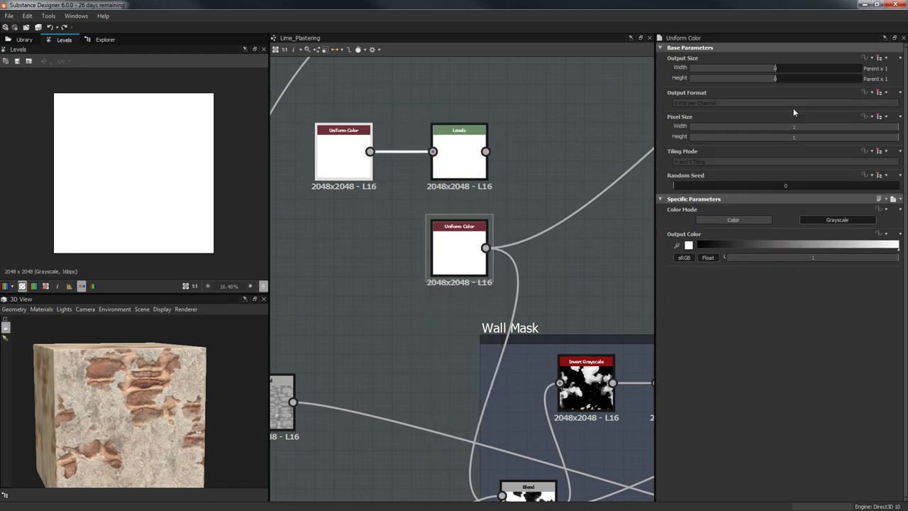
pyautogui.click(884, 59)
pyautogui.click(886, 82)
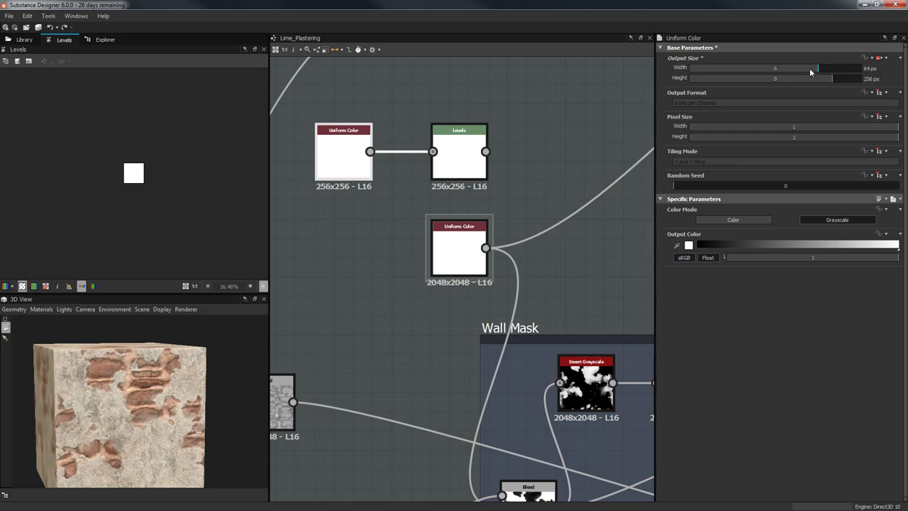
pyautogui.click(803, 72)
pyautogui.click(804, 78)
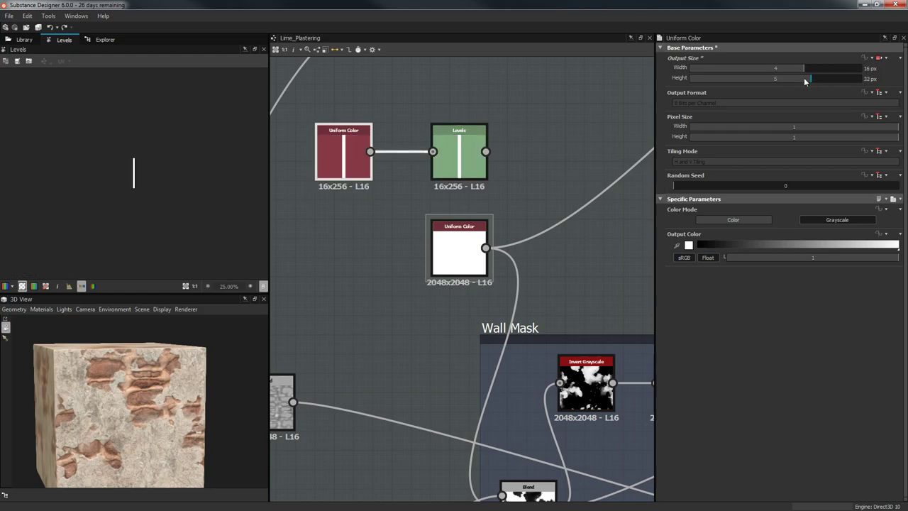
# - Make the Levels node's output size relative to parent instead of relative to input
pyautogui.click(472, 137)
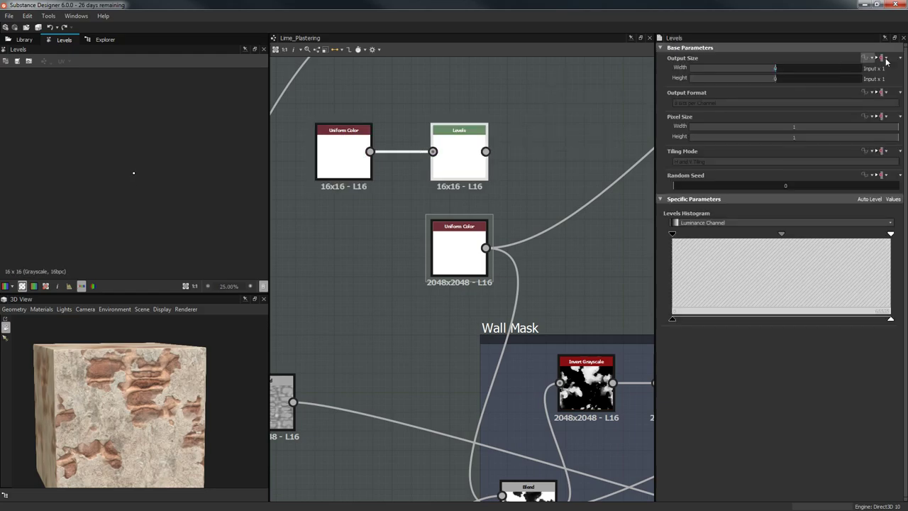
pyautogui.click(882, 61)
pyautogui.click(872, 75)
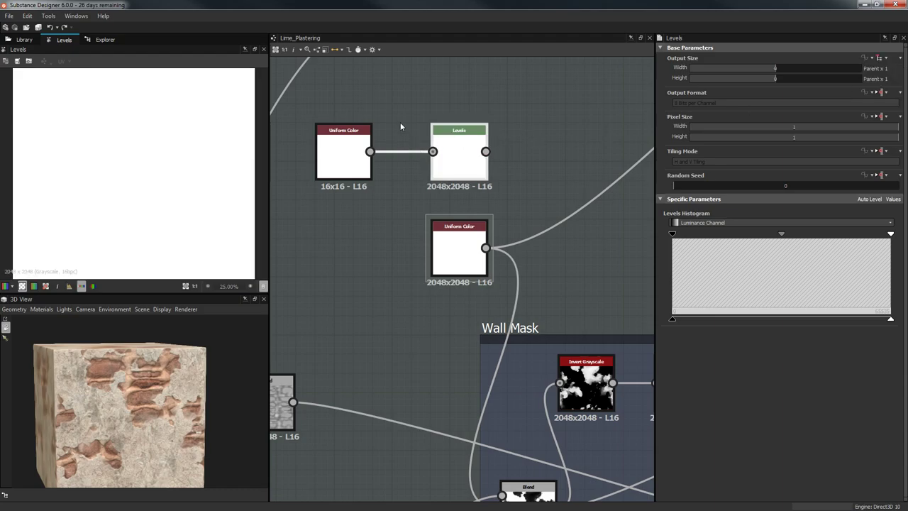
pyautogui.moveTo(495, 153); pyautogui.dragTo(519, 160)
pyautogui.click(356, 246)
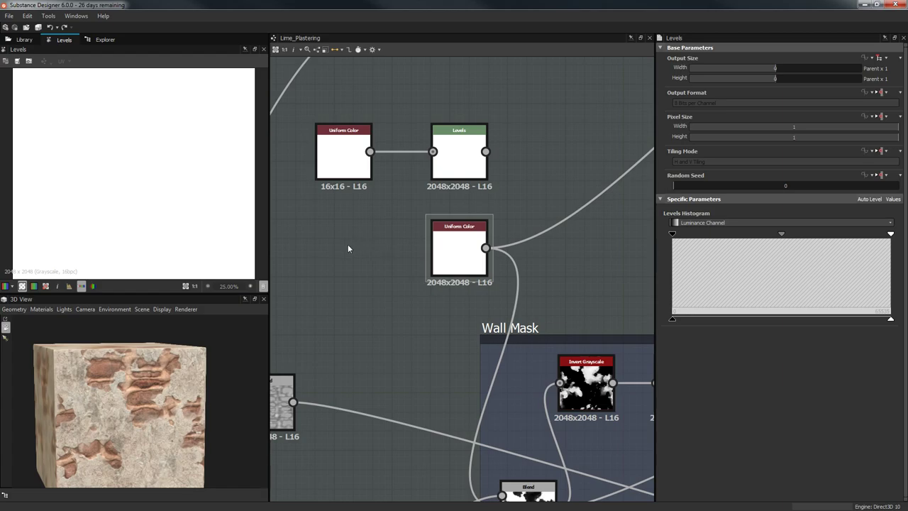
# - Delete the duplicated Uniform Color node together with its connected Levels node
pyautogui.moveTo(460, 268); pyautogui.dragTo(472, 274)
pyautogui.moveTo(544, 129); pyautogui.dragTo(326, 156)
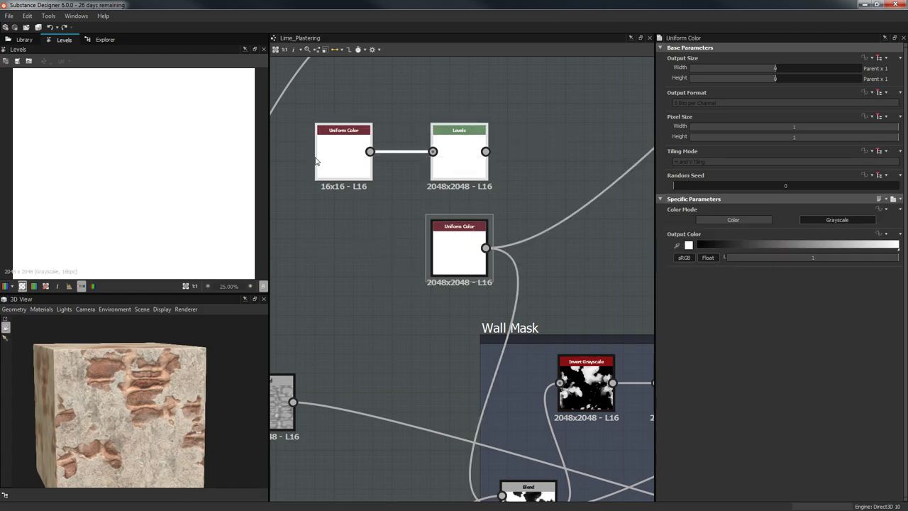
pyautogui.press('Delete')
# - Preview the Wall Mask's Subtract Blend and the Invert Grayscale node that it feeds
pyautogui.scroll(-4, 344, 168)
pyautogui.scroll(5, 445, 174)
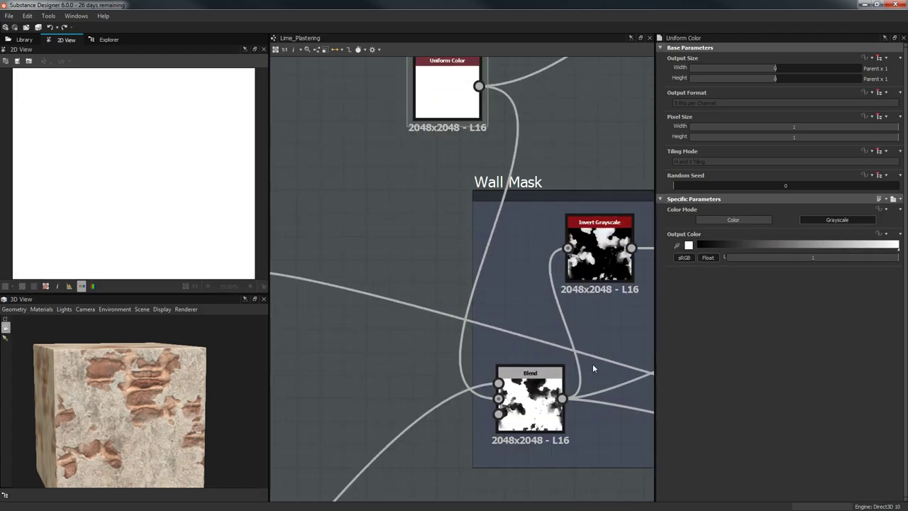
pyautogui.doubleClick(530, 401)
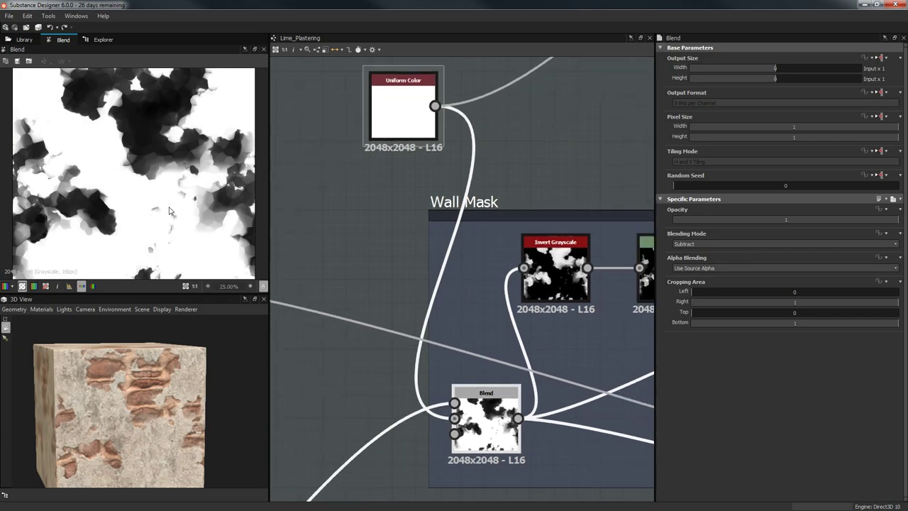
pyautogui.moveTo(408, 264); pyautogui.dragTo(268, 197, button='middle')
pyautogui.doubleClick(414, 206)
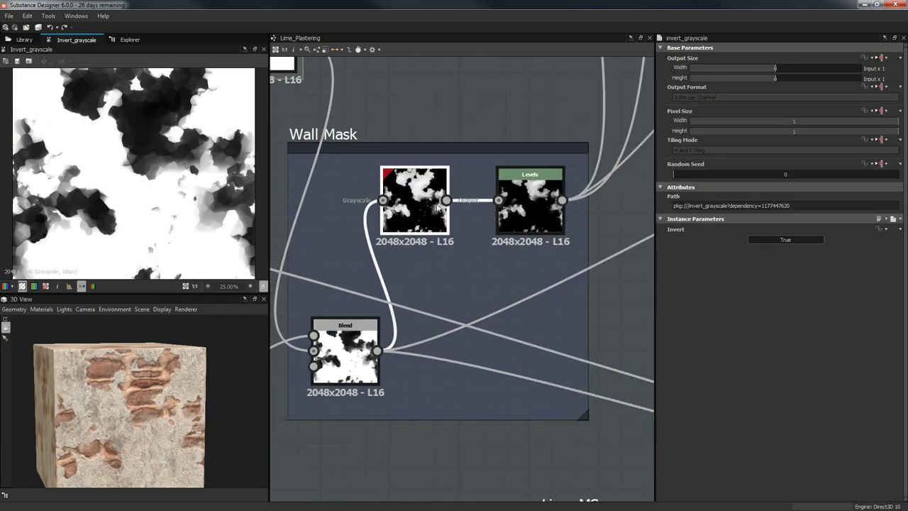
# - Preview the Levels node at the end of the Wall Mask frame and examine its mask up close
pyautogui.scroll(-1, 86, 196)
pyautogui.doubleClick(529, 203)
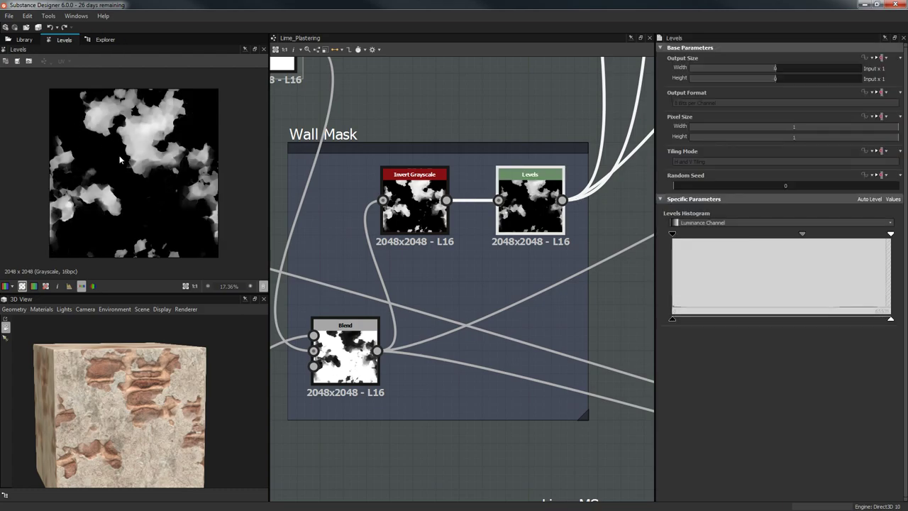
pyautogui.scroll(3, 150, 151)
pyautogui.scroll(-2, 168, 170)
pyautogui.scroll(2, 168, 170)
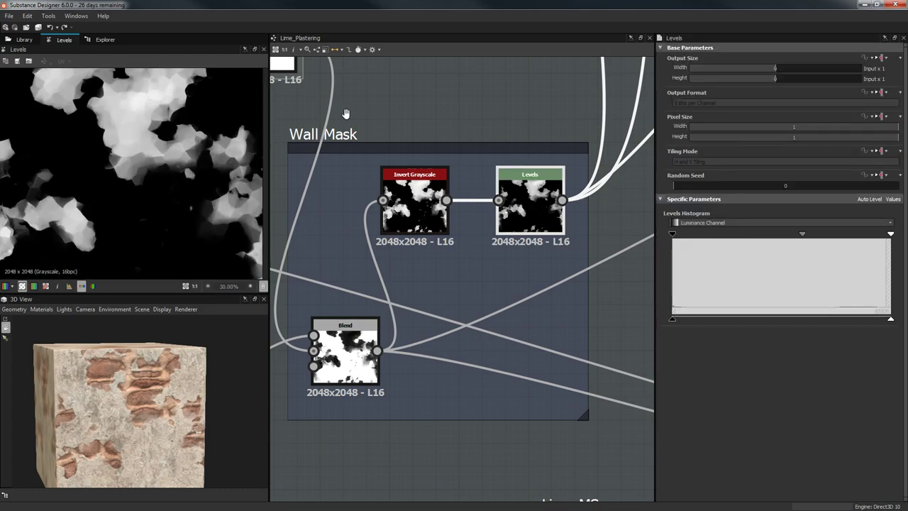
# - Trace the Wall Mask Levels output to the blend before Height, the Wall Blend frame and the color blend above them
pyautogui.scroll(-3, 534, 250)
pyautogui.scroll(-2, 534, 248)
pyautogui.moveTo(523, 267); pyautogui.dragTo(484, 393, button='middle')
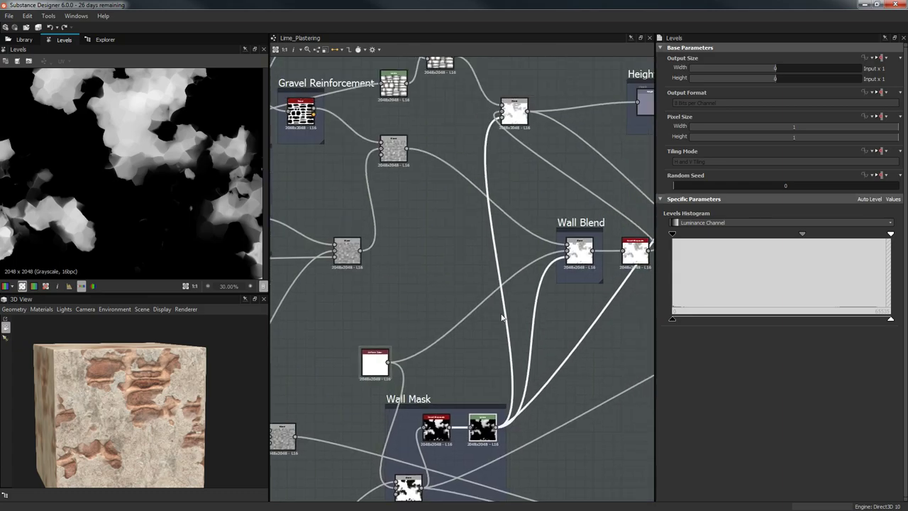
pyautogui.scroll(-2, 501, 320)
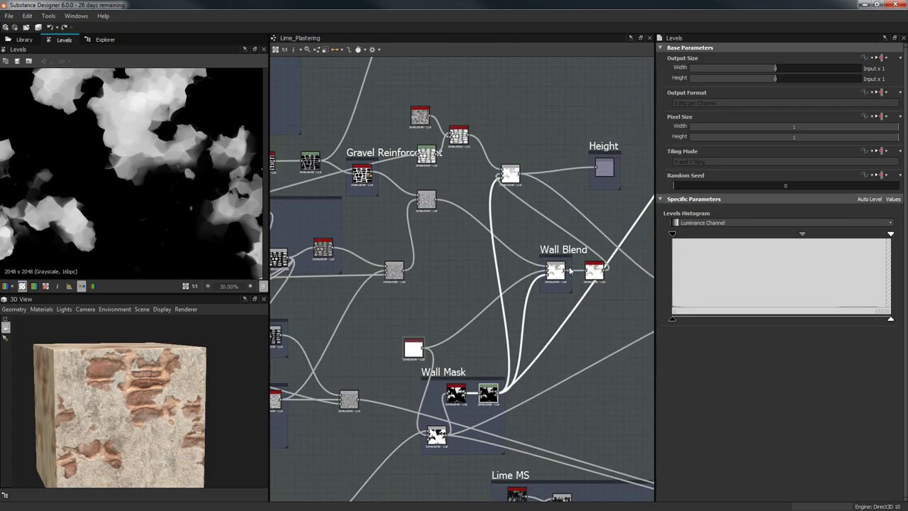
pyautogui.moveTo(574, 299); pyautogui.dragTo(485, 187, button='middle')
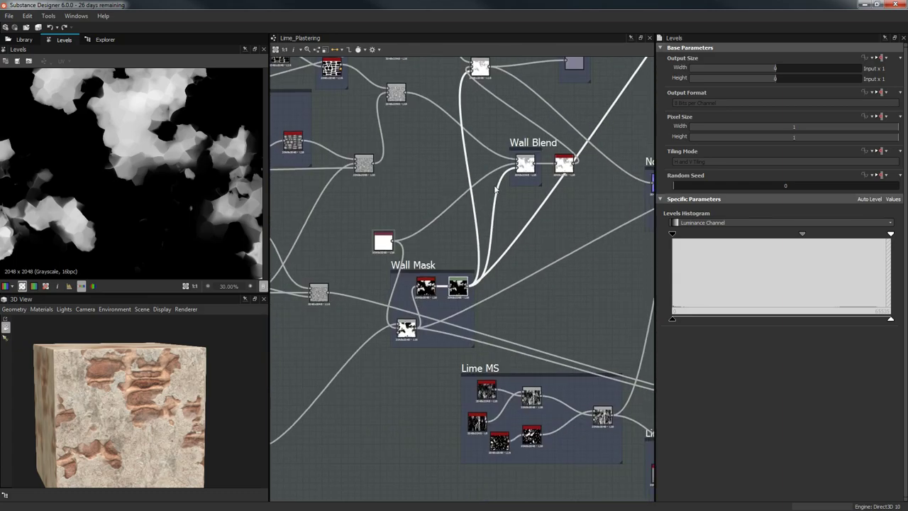
pyautogui.moveTo(562, 174); pyautogui.dragTo(455, 310, button='middle')
pyautogui.scroll(-2, 487, 310)
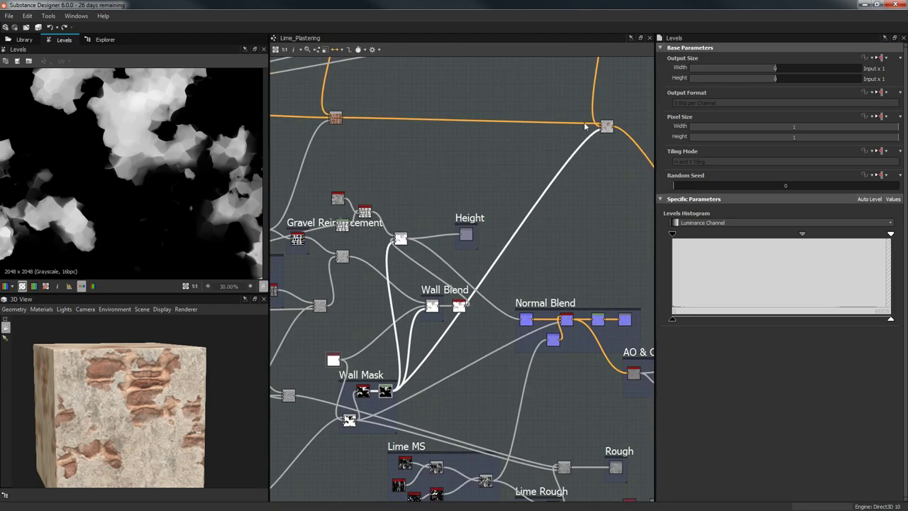
pyautogui.moveTo(585, 126); pyautogui.dragTo(557, 159, button='middle')
pyautogui.moveTo(478, 278); pyautogui.dragTo(578, 74, button='middle')
pyautogui.scroll(3, 478, 225)
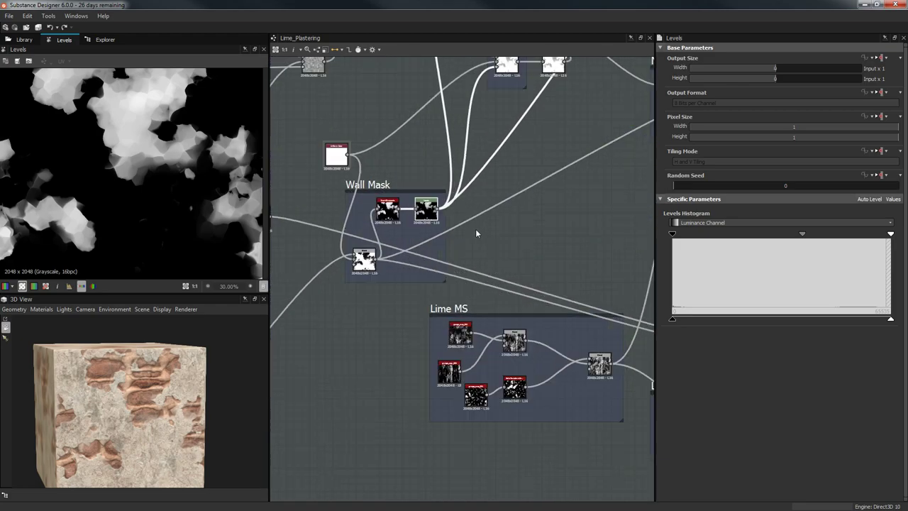
# - Preview the Wall Mask's Blend node and trace its output to the Normal Blend frame and the blend feeding Rough
pyautogui.click(362, 264)
pyautogui.doubleClick(364, 265)
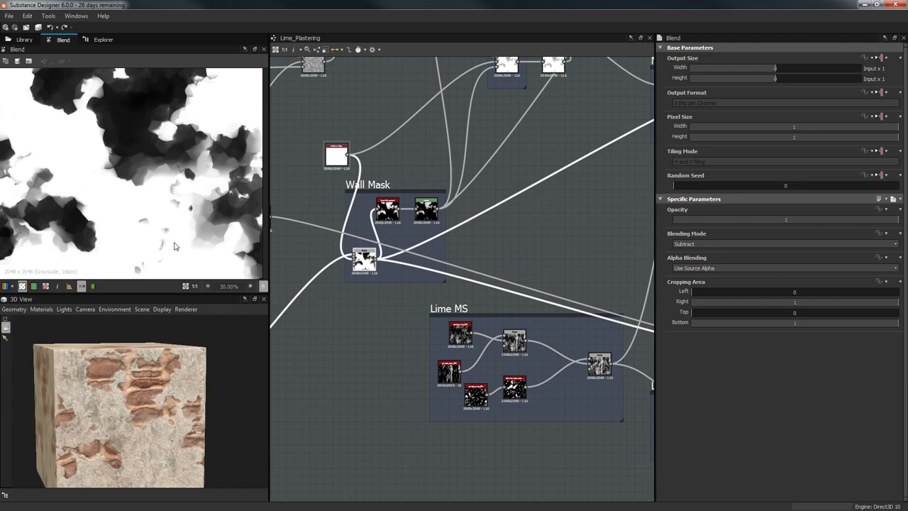
pyautogui.scroll(-2, 176, 247)
pyautogui.moveTo(500, 269); pyautogui.dragTo(270, 235, button='middle')
pyautogui.scroll(-1, 437, 237)
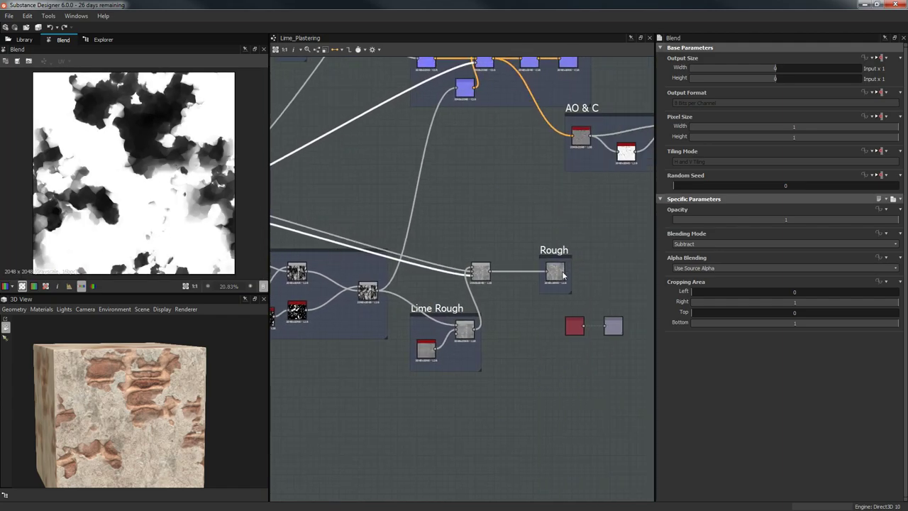
pyautogui.moveTo(469, 254); pyautogui.dragTo(493, 270, button='middle')
pyautogui.scroll(-1, 579, 268)
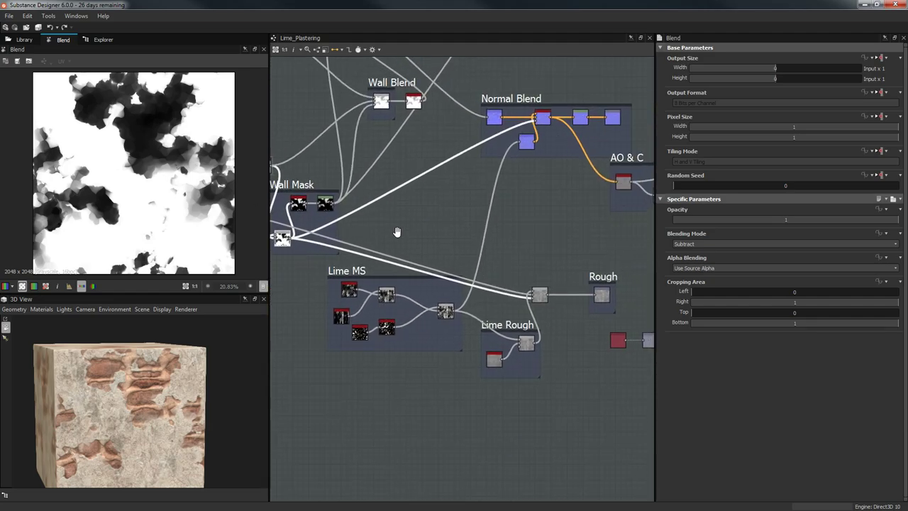
# - Go back through the graph past the Lime Wall frame to Bricks Below and follow its output links
pyautogui.moveTo(396, 232); pyautogui.dragTo(461, 200, button='middle')
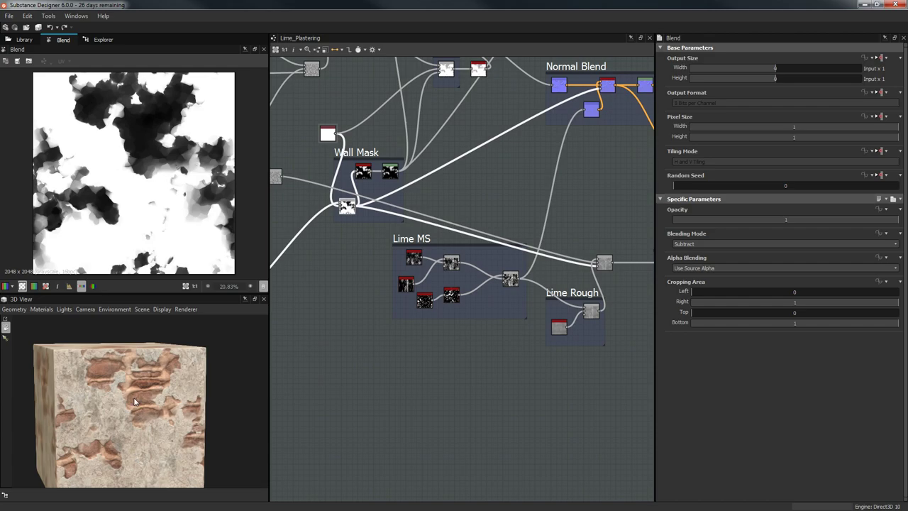
pyautogui.moveTo(362, 213); pyautogui.dragTo(441, 226, button='middle')
pyautogui.moveTo(371, 203); pyautogui.dragTo(624, 287, button='middle')
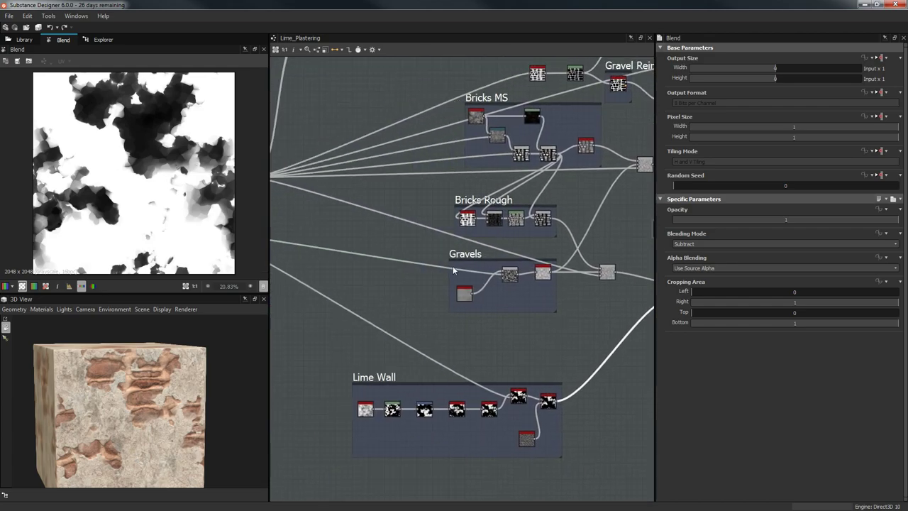
pyautogui.moveTo(408, 312); pyautogui.dragTo(391, 348, button='middle')
pyautogui.moveTo(427, 379); pyautogui.dragTo(644, 348, button='middle')
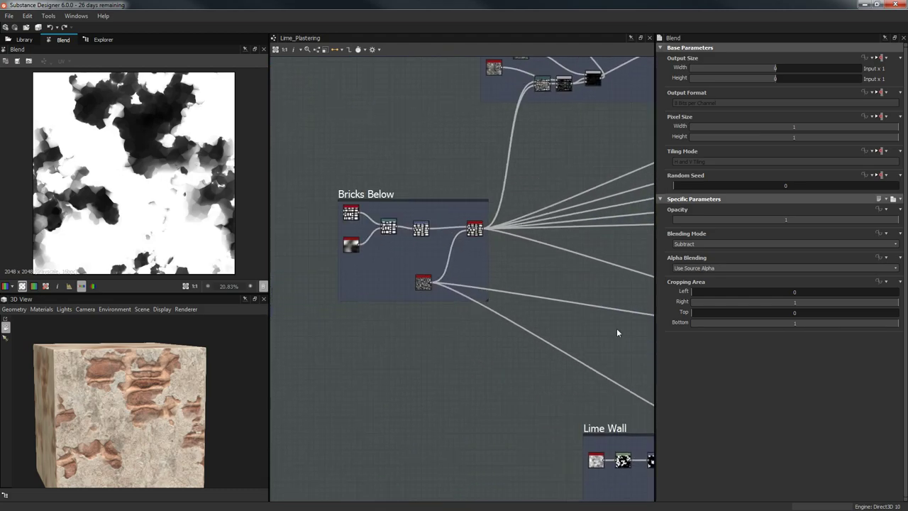
pyautogui.moveTo(517, 228); pyautogui.dragTo(353, 238, button='middle')
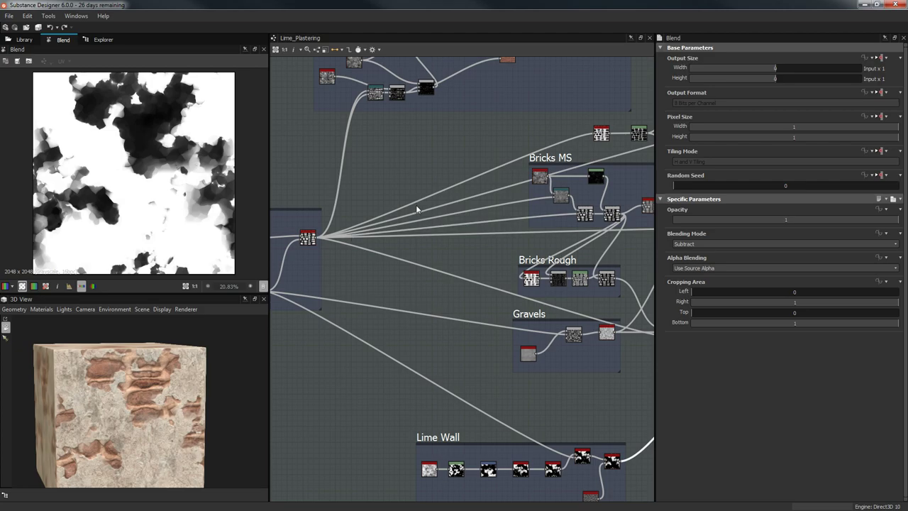
# - Preview the Directional Warp node in the Bricks MS frame and examine its inputs and warped pattern
pyautogui.scroll(2, 464, 196)
pyautogui.moveTo(468, 197); pyautogui.dragTo(320, 229, button='middle')
pyautogui.moveTo(437, 198)
pyautogui.mouseDown()
pyautogui.moveTo(440, 215)
pyautogui.moveTo(439, 205)
pyautogui.mouseUp()
pyautogui.moveTo(386, 245)
pyautogui.mouseDown(button='middle')
pyautogui.moveTo(612, 182)
pyautogui.moveTo(467, 216)
pyautogui.mouseUp(button='middle')
pyautogui.scroll(3, 467, 215)
pyautogui.click(468, 216)
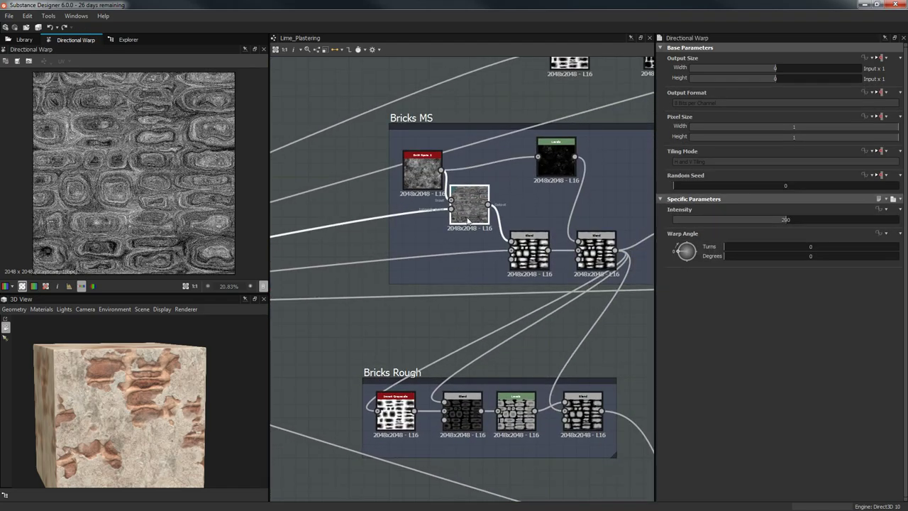
pyautogui.scroll(3, 432, 186)
pyautogui.click(415, 160)
pyautogui.scroll(2, 146, 152)
pyautogui.click(523, 222)
pyautogui.scroll(3, 81, 150)
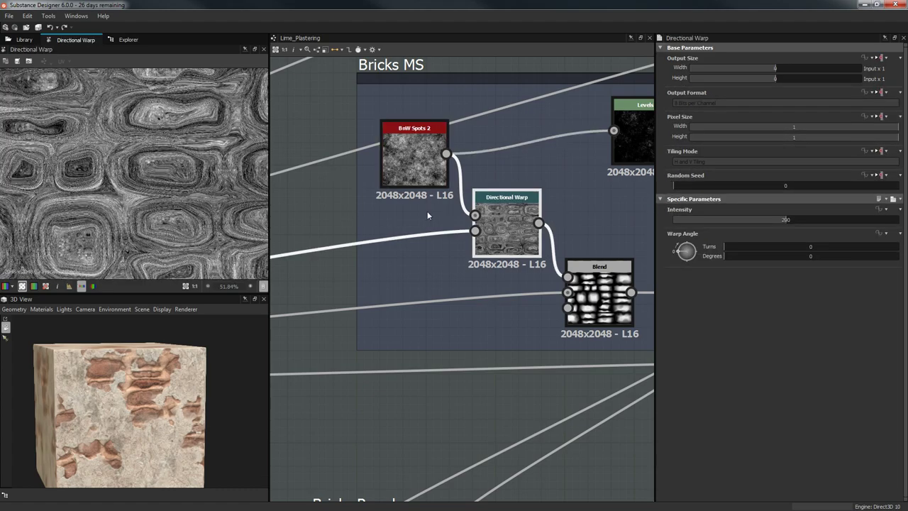
# - Trace the warp's brick input back to Bricks Below and preview its Slope Blur Grayscale node
pyautogui.scroll(-10, 427, 211)
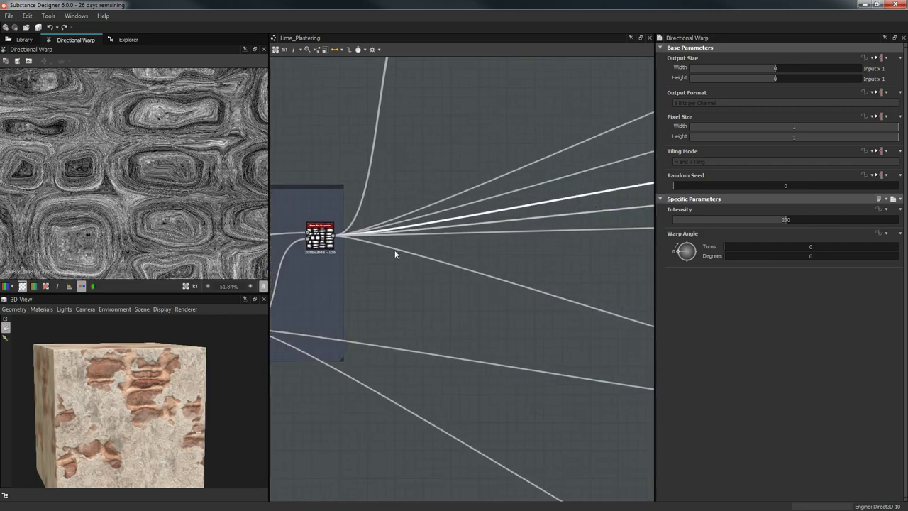
pyautogui.scroll(2, 310, 236)
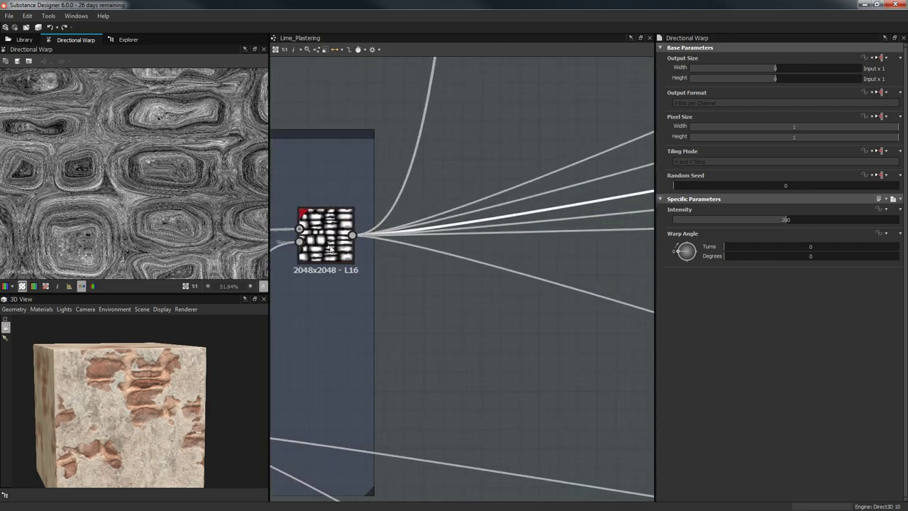
pyautogui.click(326, 237)
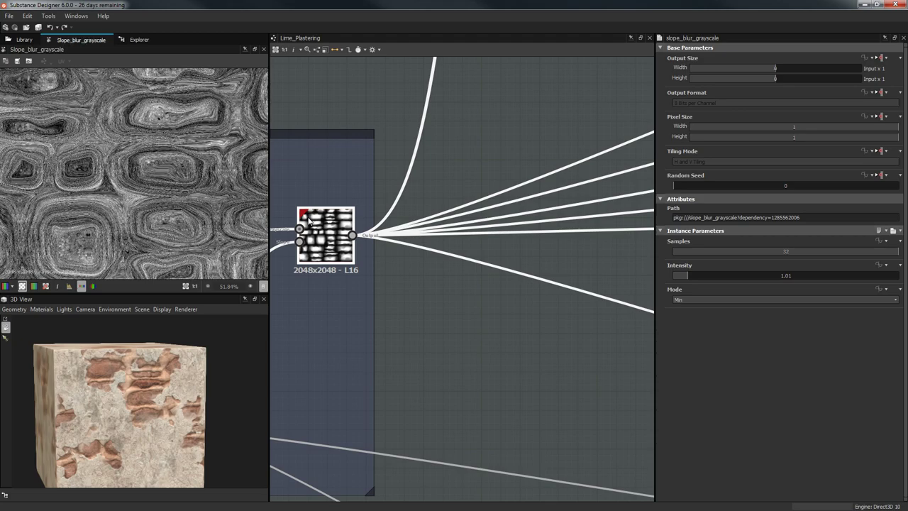
# - Examine the Bricks MS Directional Warp's line pattern up close, and preview the Subtract Blend node it feeds
pyautogui.scroll(-3, 430, 249)
pyautogui.moveTo(430, 249); pyautogui.dragTo(276, 262, button='middle')
pyautogui.moveTo(642, 128); pyautogui.dragTo(471, 183, button='middle')
pyautogui.scroll(1, 471, 183)
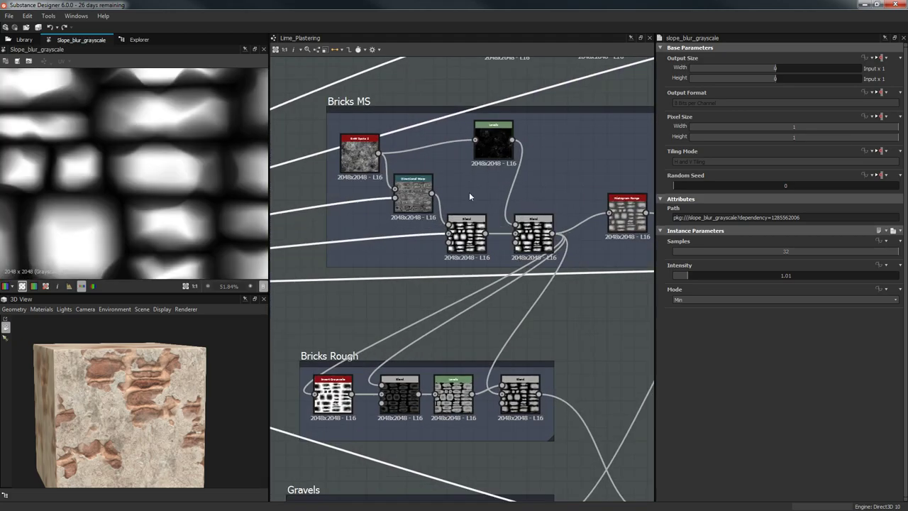
pyautogui.doubleClick(413, 195)
pyautogui.scroll(2, 146, 146)
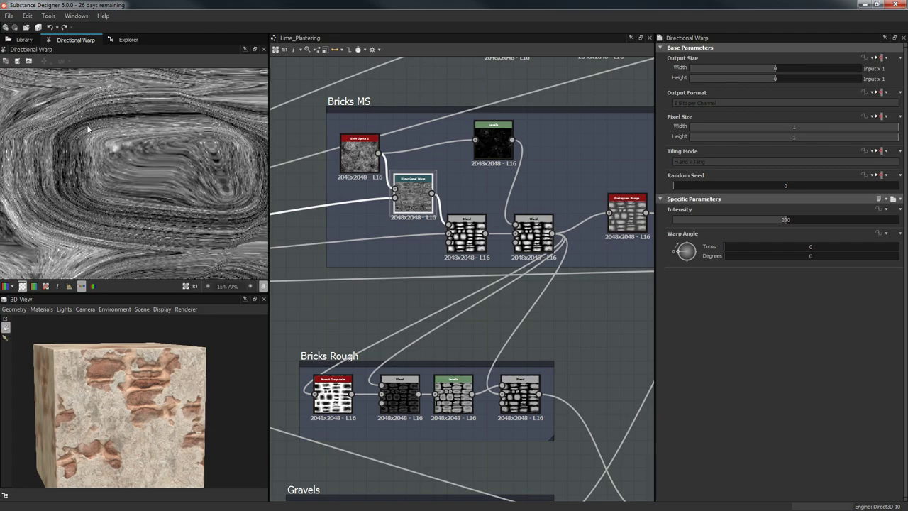
pyautogui.scroll(-2, 203, 217)
pyautogui.scroll(1, 188, 199)
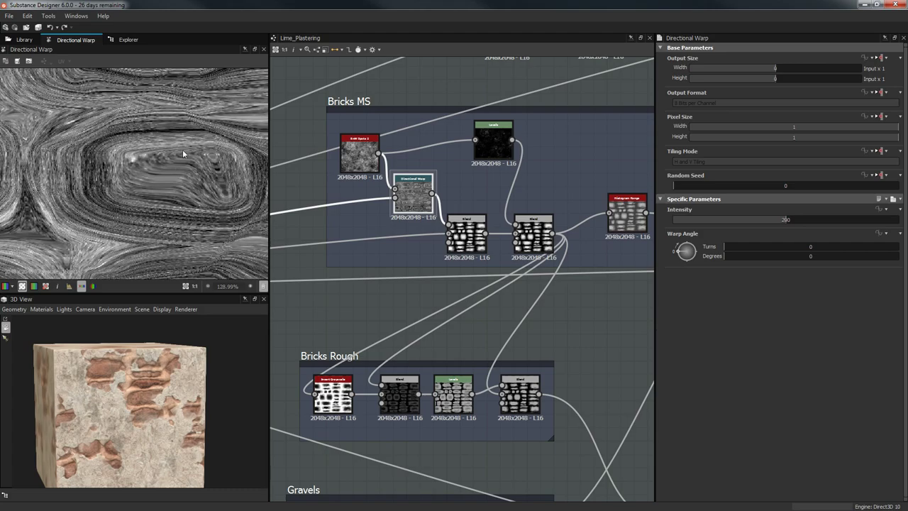
pyautogui.scroll(-5, 142, 173)
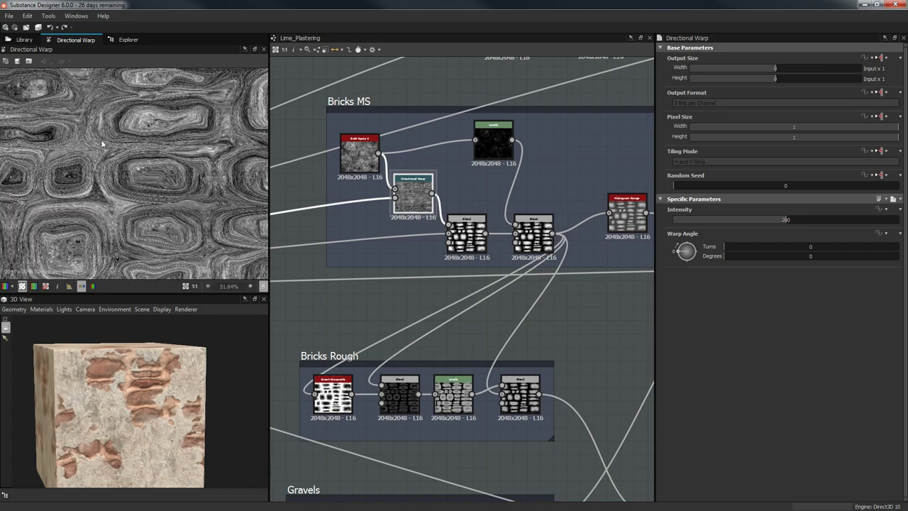
pyautogui.scroll(2, 99, 149)
pyautogui.scroll(4, 164, 158)
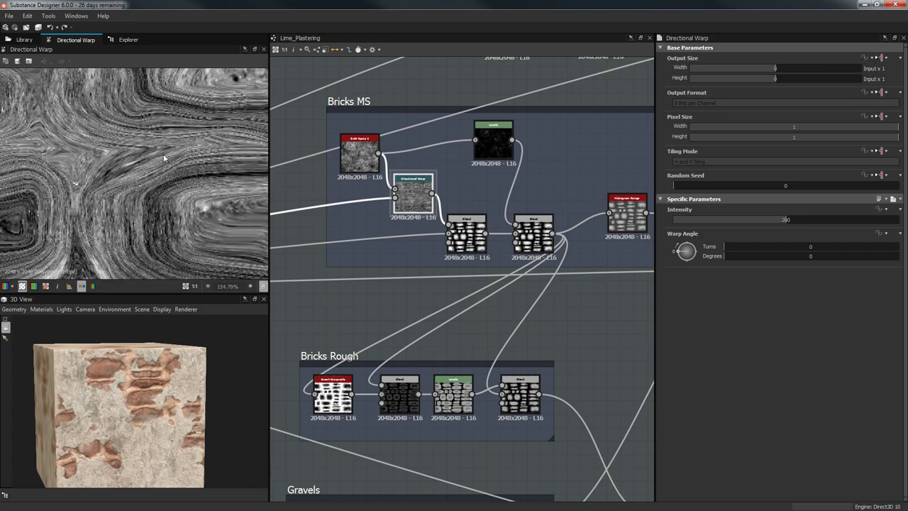
pyautogui.doubleClick(466, 236)
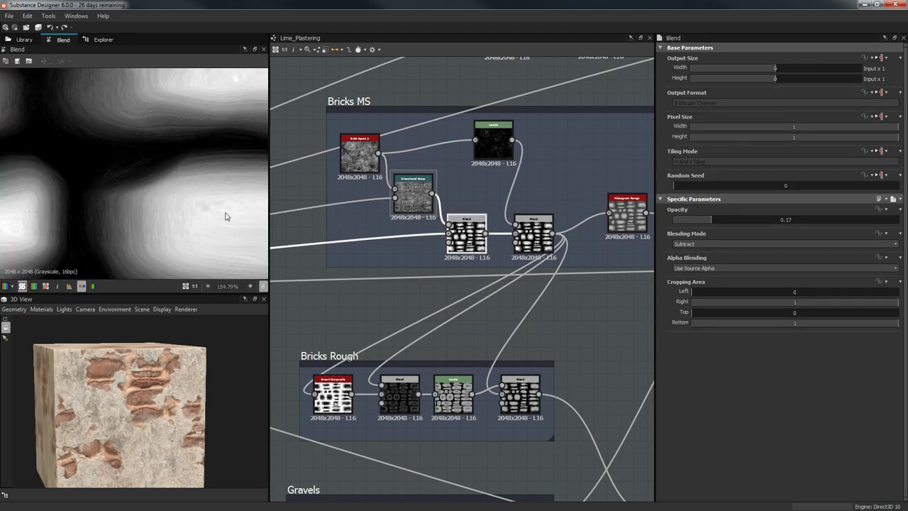
# - Examine the first Subtract Blend's line detail on the bricks and compare it with the brick surface in the 3D view
pyautogui.scroll(4, 186, 209)
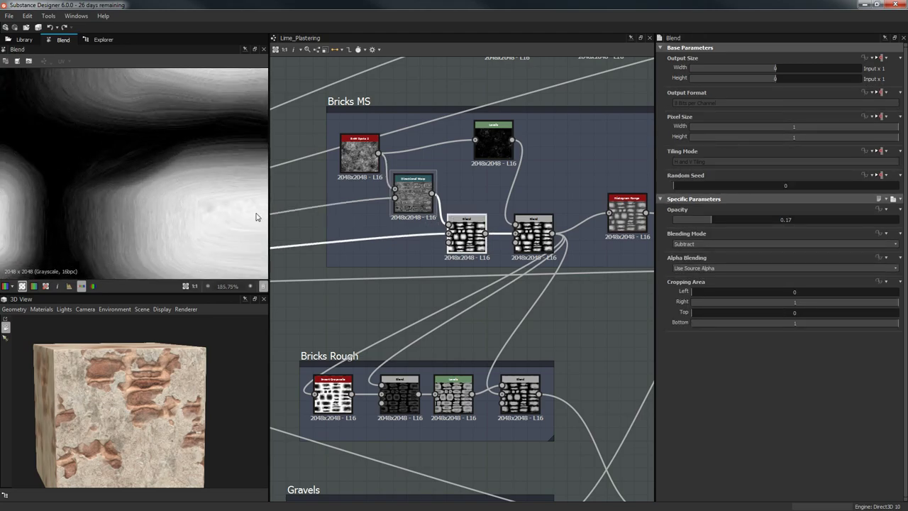
pyautogui.scroll(-2, 208, 199)
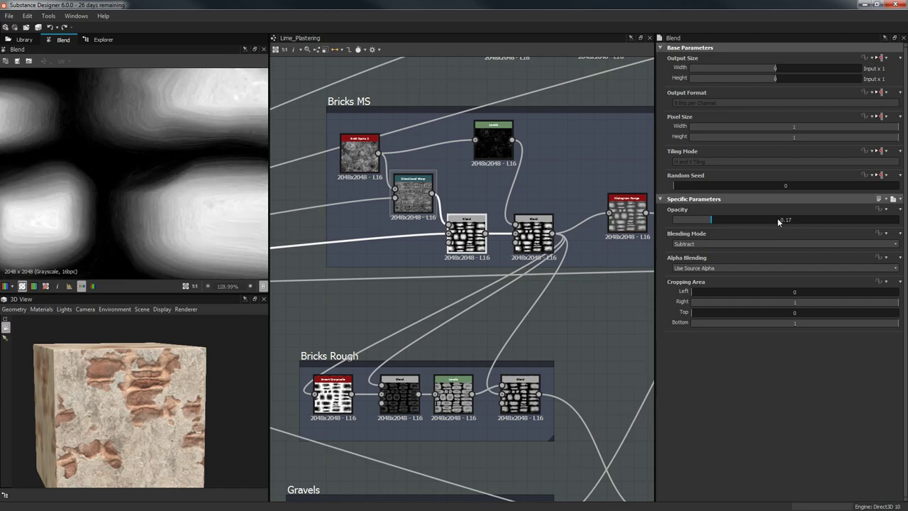
pyautogui.scroll(8, 170, 358)
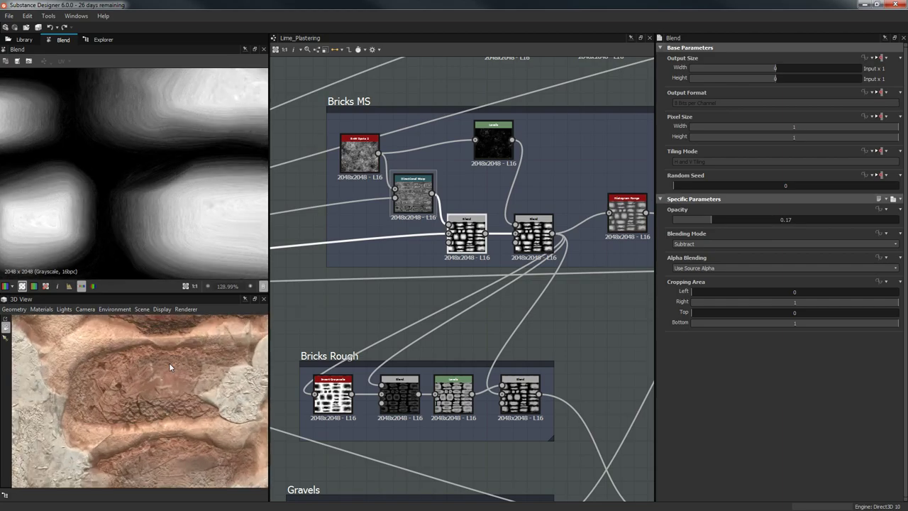
pyautogui.moveTo(165, 367)
pyautogui.mouseDown()
pyautogui.moveTo(164, 385)
pyautogui.moveTo(171, 374)
pyautogui.mouseUp()
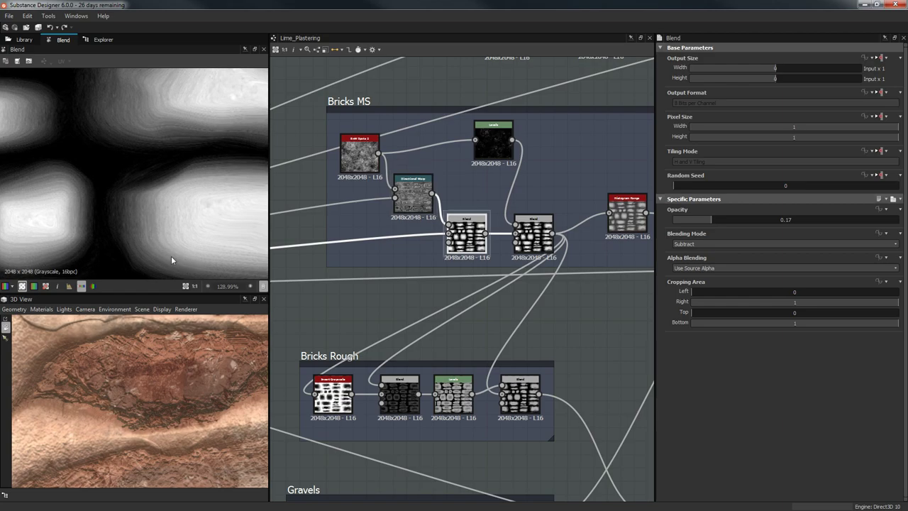
pyautogui.moveTo(171, 254); pyautogui.dragTo(55, 232, button='middle')
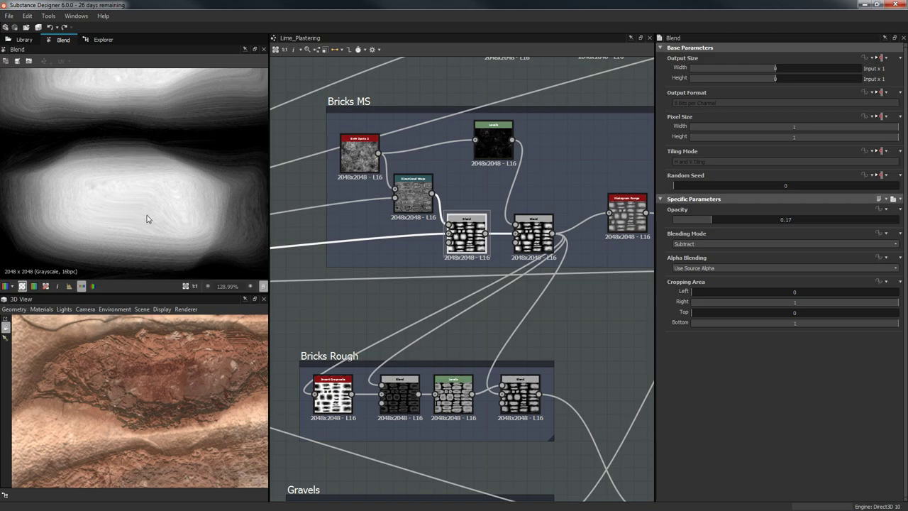
pyautogui.moveTo(212, 450); pyautogui.dragTo(172, 378)
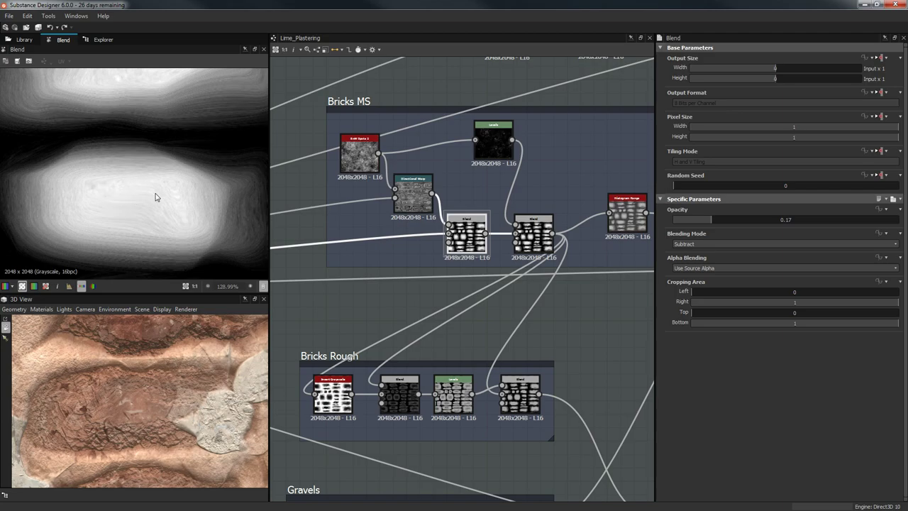
# - Preview the second Subtract Blend in the Bricks MS frame and the Levels spots that feed it
pyautogui.moveTo(618, 240); pyautogui.dragTo(569, 240, button='middle')
pyautogui.click(484, 228)
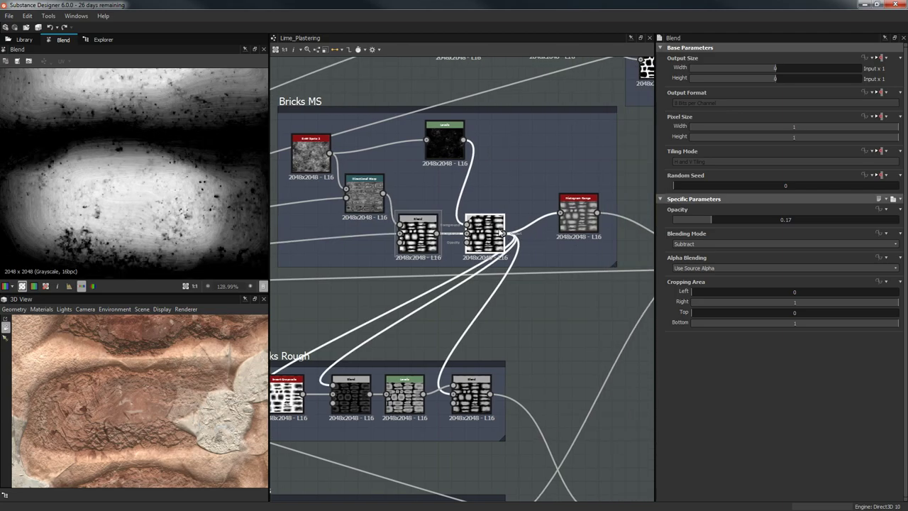
pyautogui.click(445, 142)
pyautogui.moveTo(378, 166); pyautogui.dragTo(452, 171, button='middle')
pyautogui.scroll(3, 146, 179)
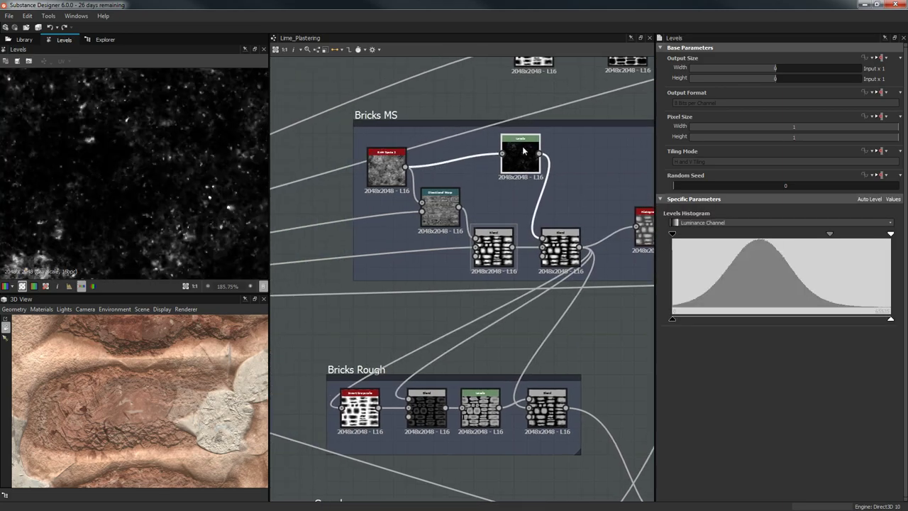
pyautogui.scroll(-2, 111, 157)
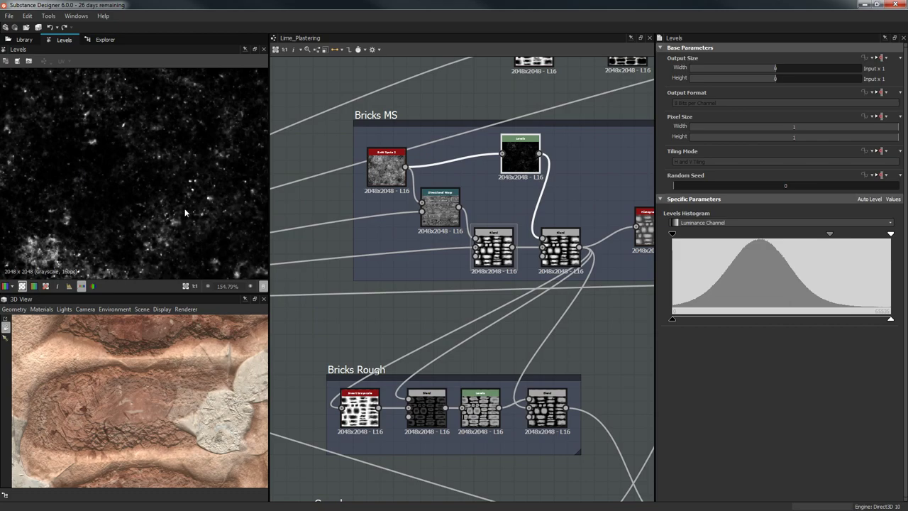
pyautogui.click(575, 245)
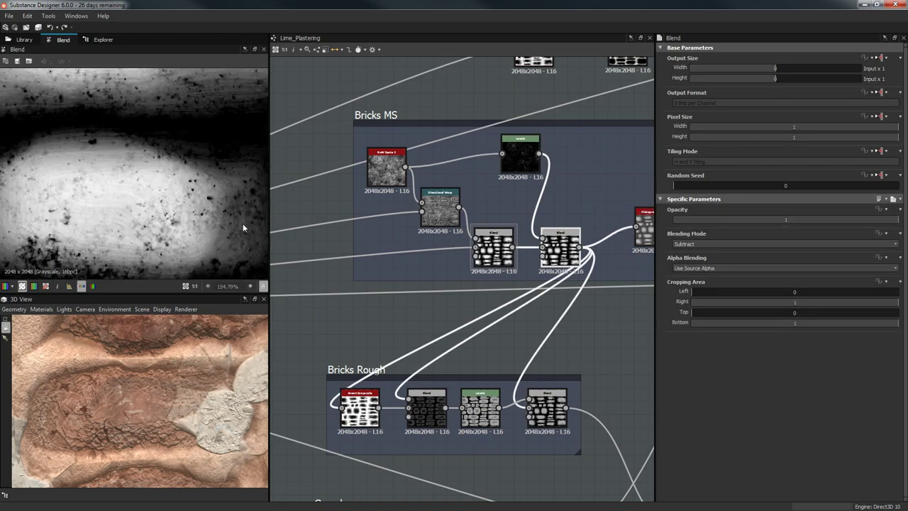
pyautogui.scroll(-3, 119, 202)
# - Preview the Histogram Range node of the Bricks MS frame and follow its output link
pyautogui.moveTo(649, 252); pyautogui.dragTo(543, 254, button='middle')
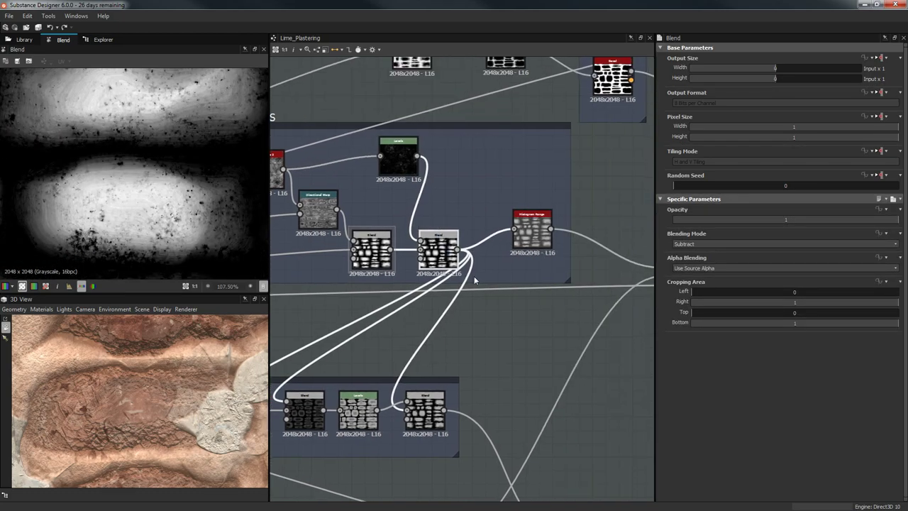
pyautogui.click(532, 231)
pyautogui.scroll(-3, 142, 213)
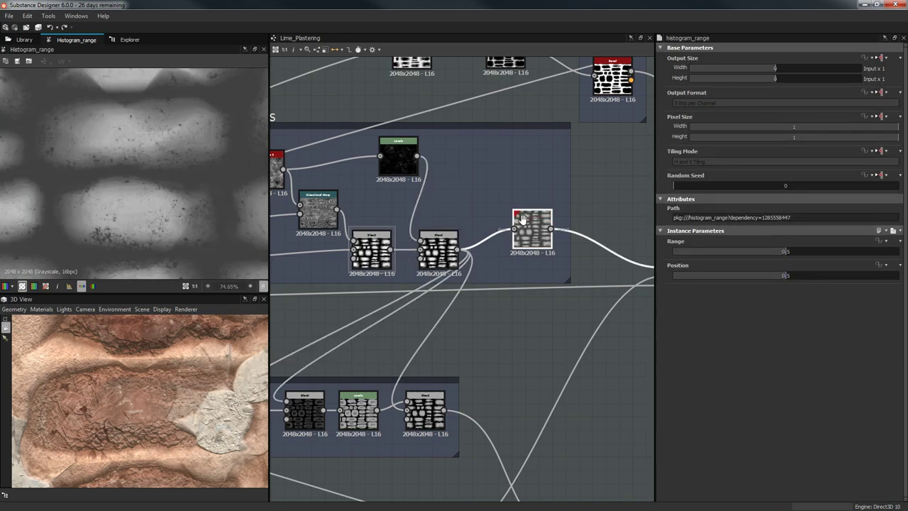
pyautogui.moveTo(523, 219); pyautogui.dragTo(400, 256, button='middle')
pyautogui.scroll(-3, 174, 196)
pyautogui.scroll(-2, 175, 195)
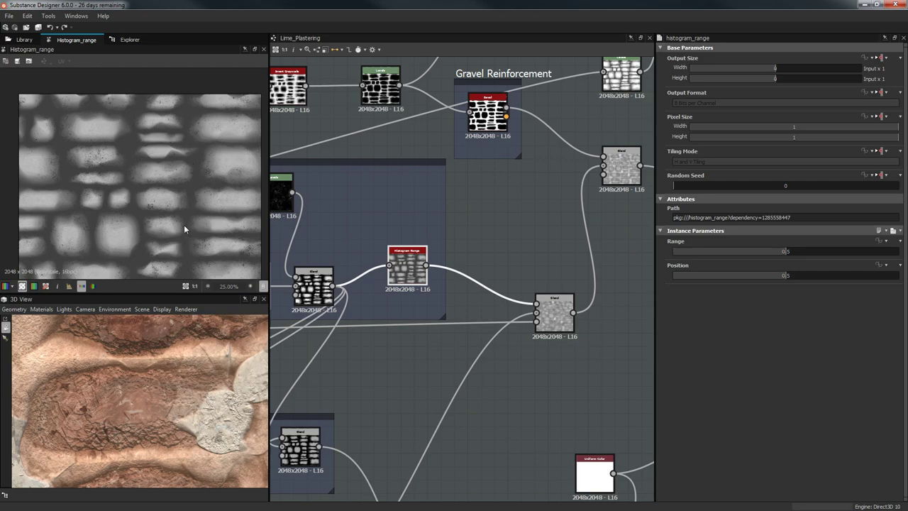
pyautogui.moveTo(471, 264); pyautogui.dragTo(557, 234, button='middle')
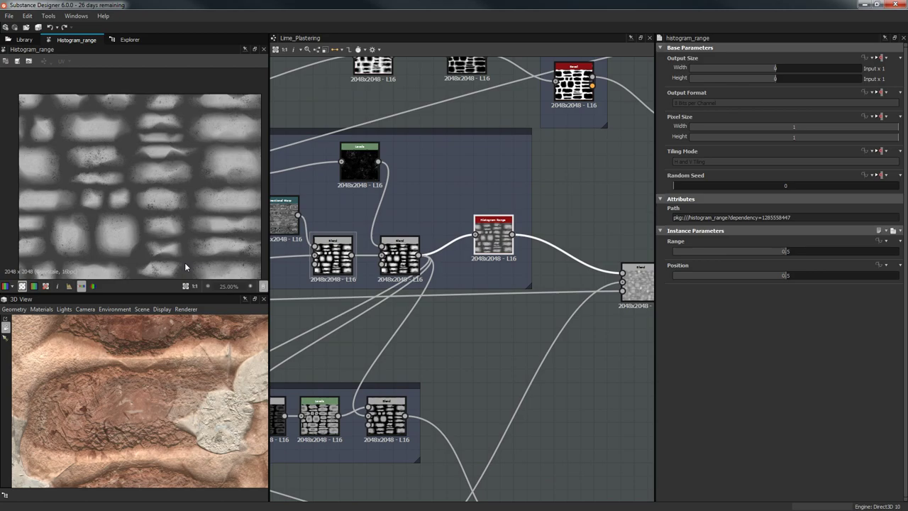
# - Locate the Bricks Rough frame, select its nodes, and preview the Bricks MS Blend node that feeds them
pyautogui.moveTo(583, 266); pyautogui.dragTo(697, 183, button='middle')
pyautogui.scroll(-2, 561, 229)
pyautogui.moveTo(513, 258); pyautogui.dragTo(516, 224, button='middle')
pyautogui.moveTo(349, 221); pyautogui.dragTo(518, 282)
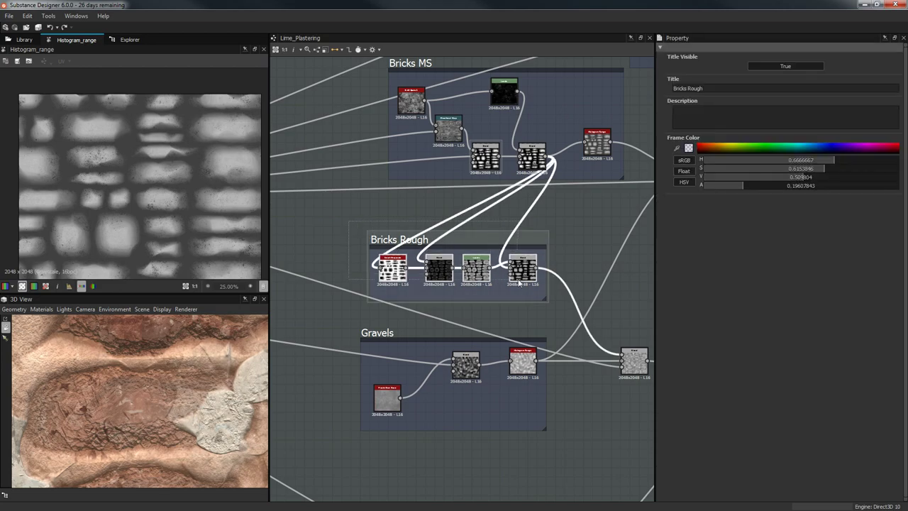
pyautogui.scroll(1, 586, 252)
pyautogui.doubleClick(525, 136)
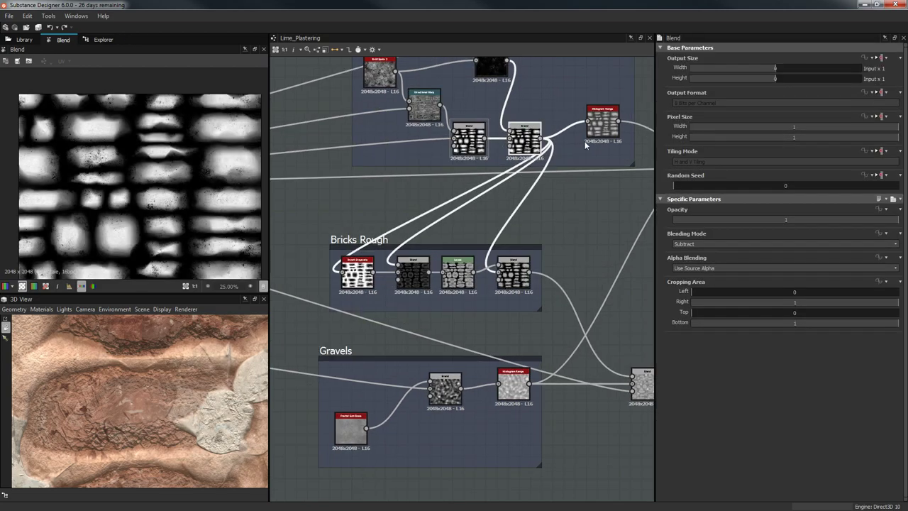
# - Preview the Invert Grayscale node in the Bricks Rough frame and trace its input back to Bricks MS
pyautogui.moveTo(454, 198); pyautogui.dragTo(494, 201, button='middle')
pyautogui.scroll(1, 494, 206)
pyautogui.doubleClick(400, 261)
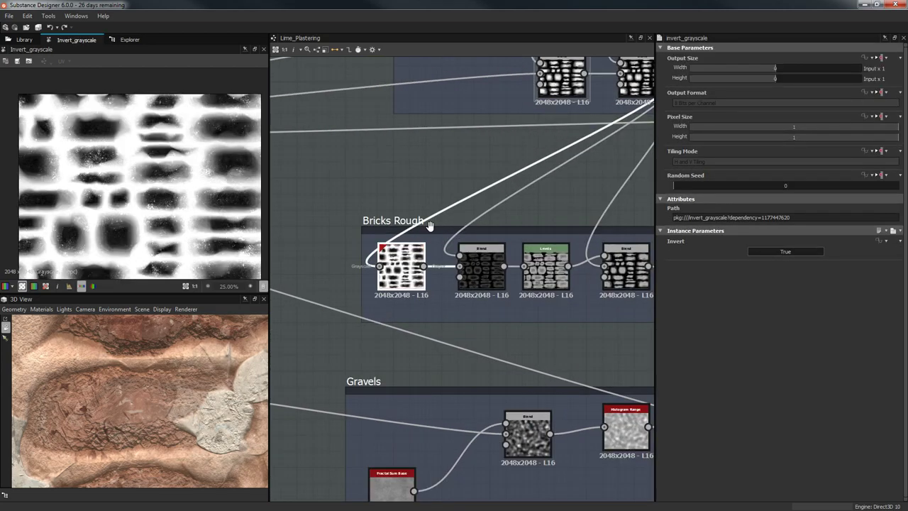
pyautogui.scroll(1, 438, 234)
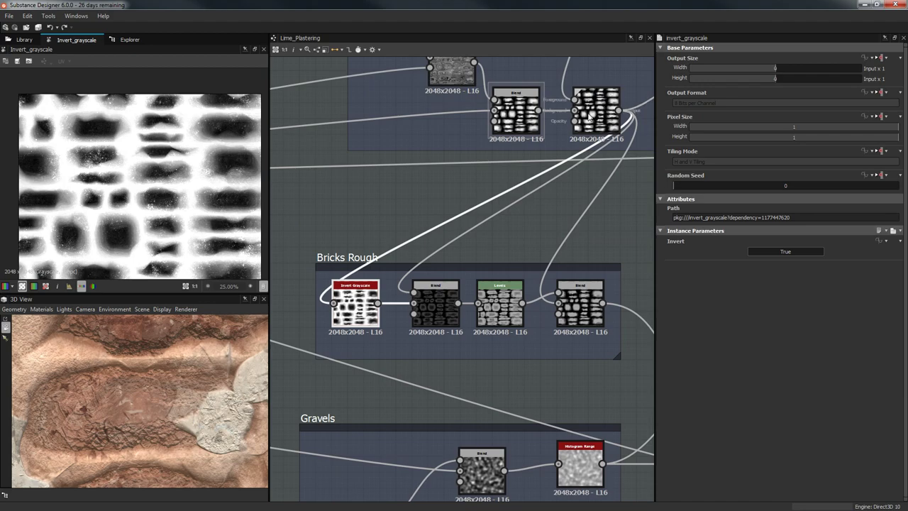
pyautogui.scroll(1, 355, 306)
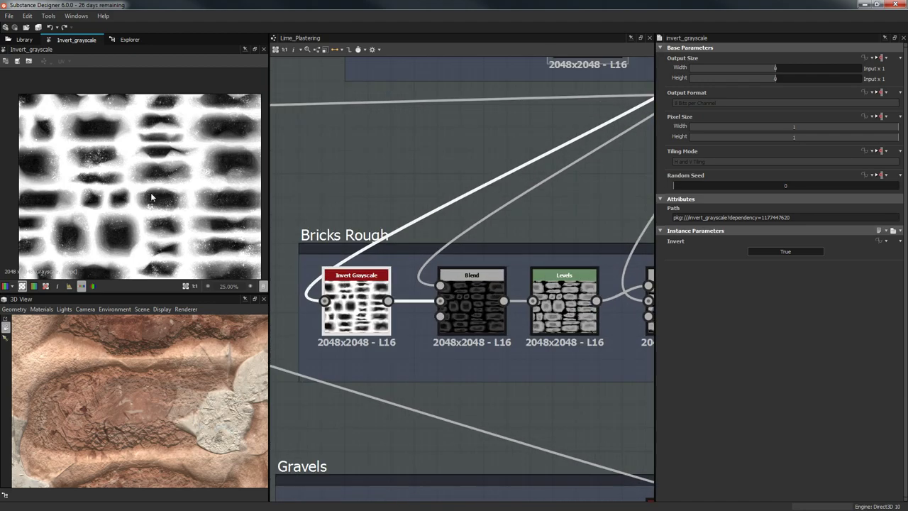
# - Preview the Multiply Blend node in the Bricks Rough frame up close, and the Levels node it feeds
pyautogui.doubleClick(462, 294)
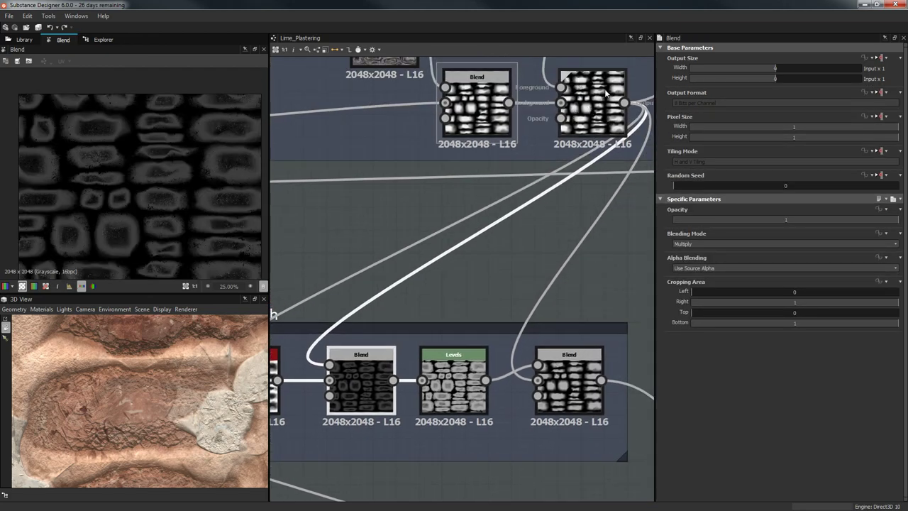
pyautogui.scroll(5, 132, 147)
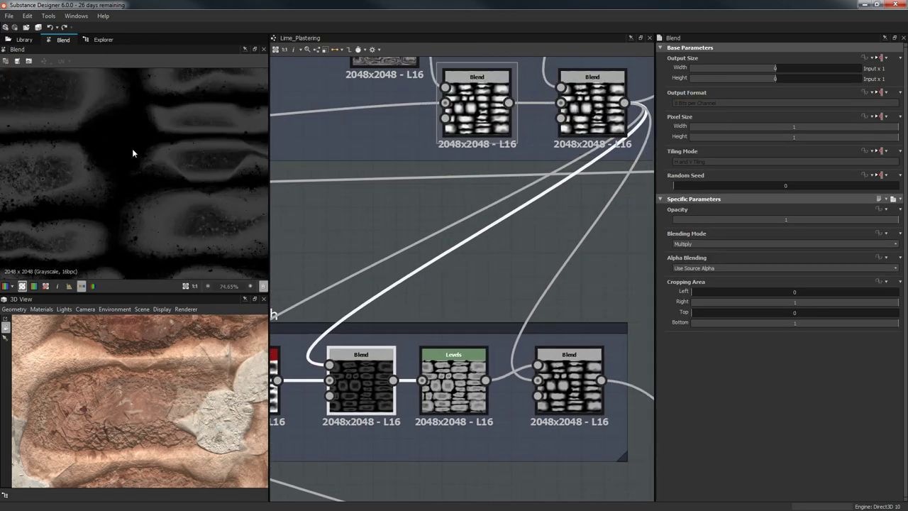
pyautogui.moveTo(159, 214); pyautogui.dragTo(132, 195, button='middle')
pyautogui.scroll(-2, 109, 201)
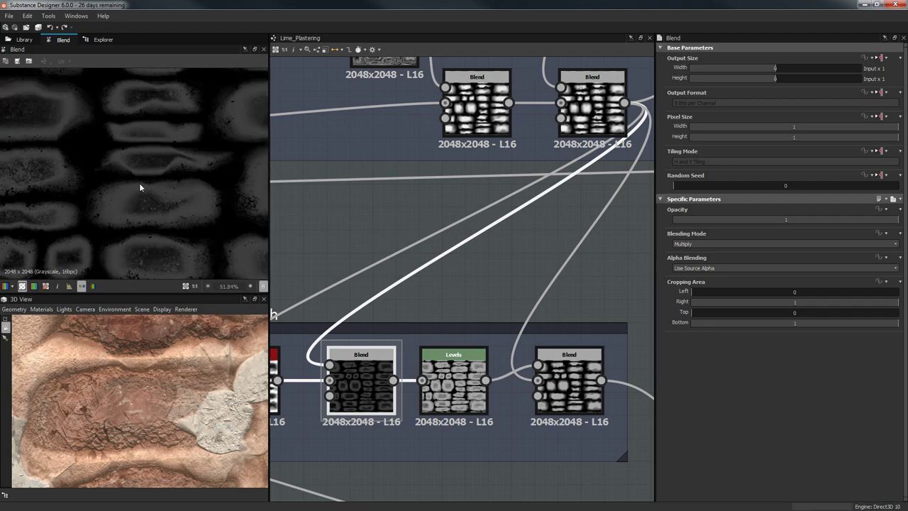
pyautogui.moveTo(480, 325); pyautogui.dragTo(466, 247, button='middle')
pyautogui.click(440, 305)
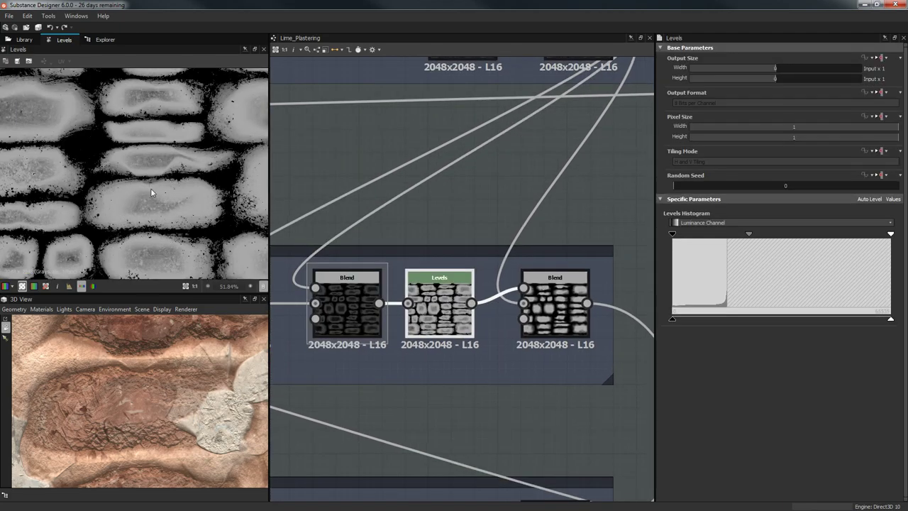
# - Set the opacity of the Min (Darken) Blend node in the Bricks Rough frame to 1 and check the bricks in 3D
pyautogui.click(533, 283)
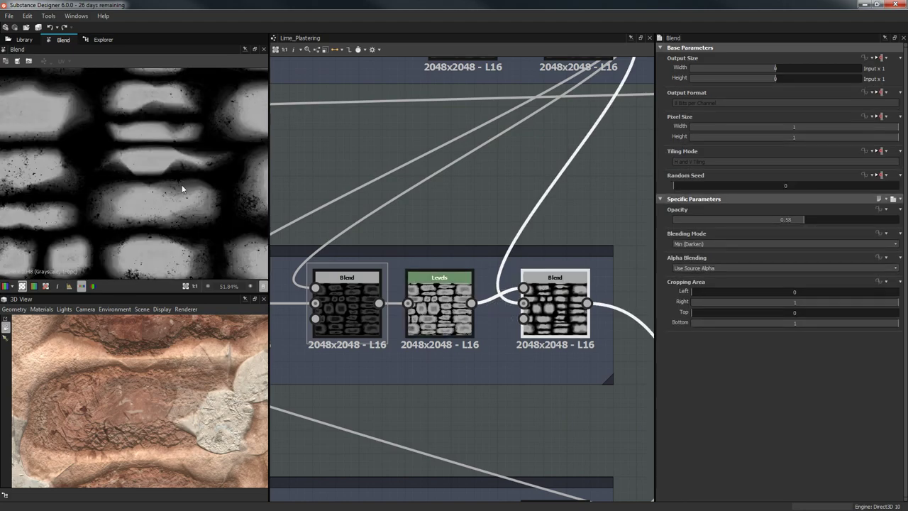
pyautogui.moveTo(815, 219); pyautogui.dragTo(902, 219)
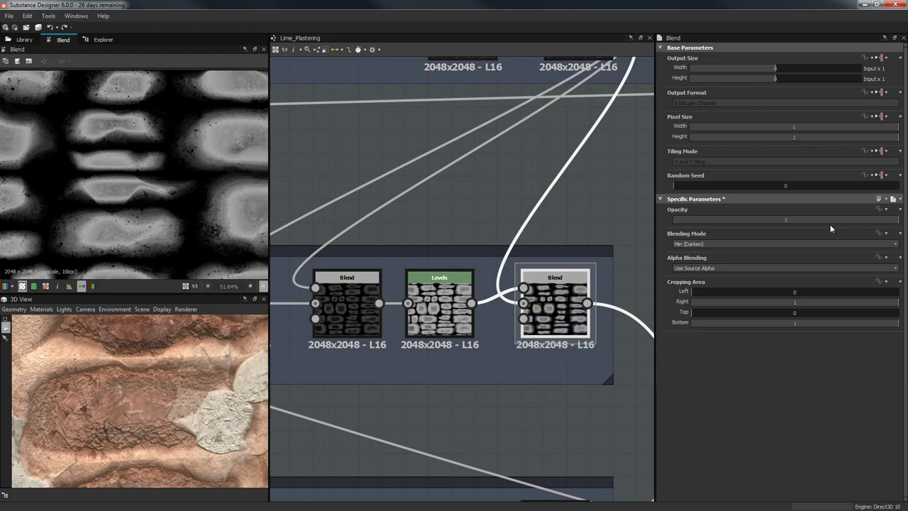
pyautogui.scroll(-5, 208, 380)
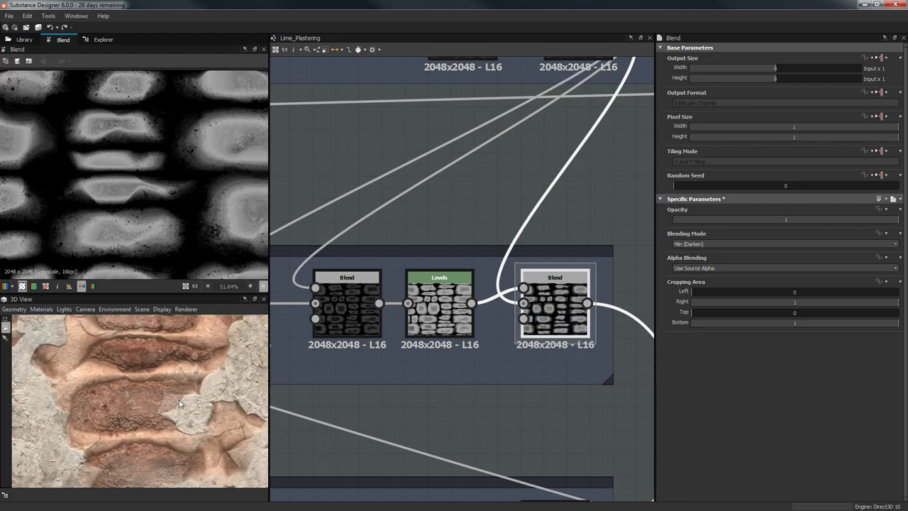
pyautogui.moveTo(167, 377); pyautogui.dragTo(175, 392, button='middle')
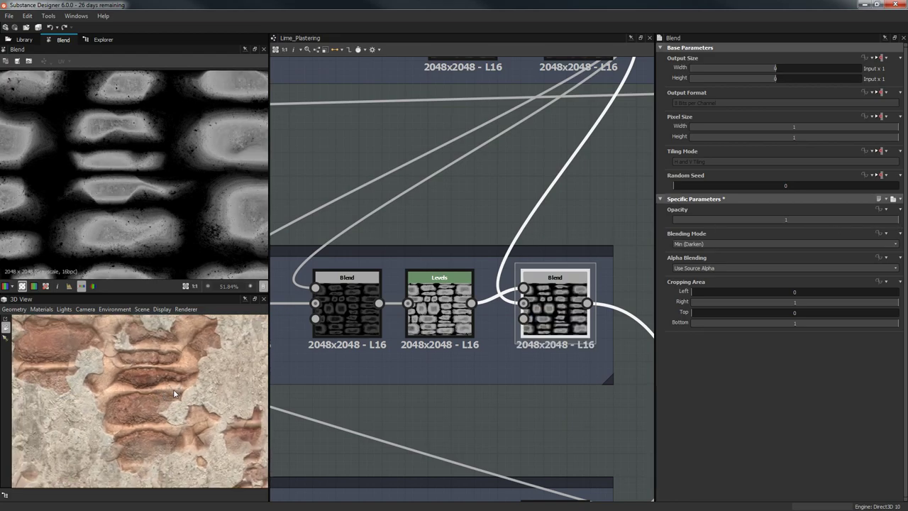
pyautogui.moveTo(173, 389); pyautogui.dragTo(164, 419)
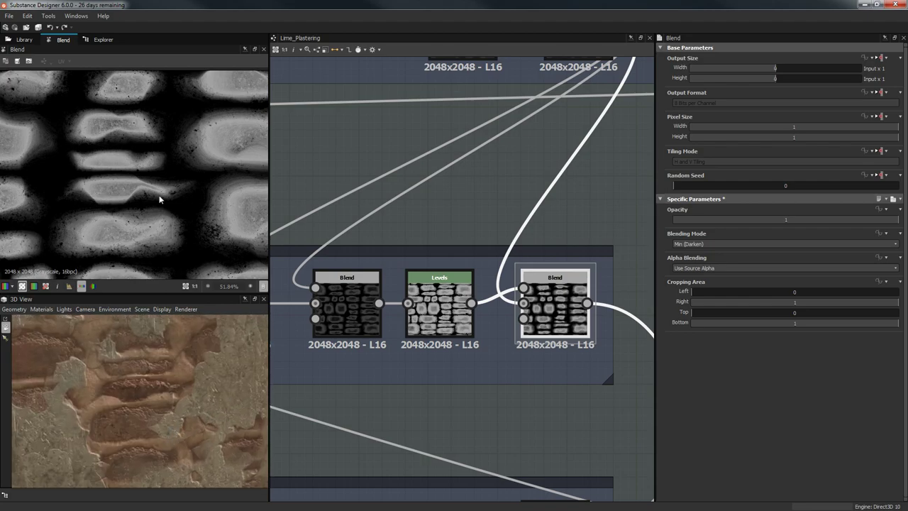
# - Bring the Gravels frame into view and turn and relight the whole wall model in the 3D view
pyautogui.scroll(-4, 518, 293)
pyautogui.scroll(-1, 567, 278)
pyautogui.moveTo(567, 278); pyautogui.dragTo(506, 278, button='middle')
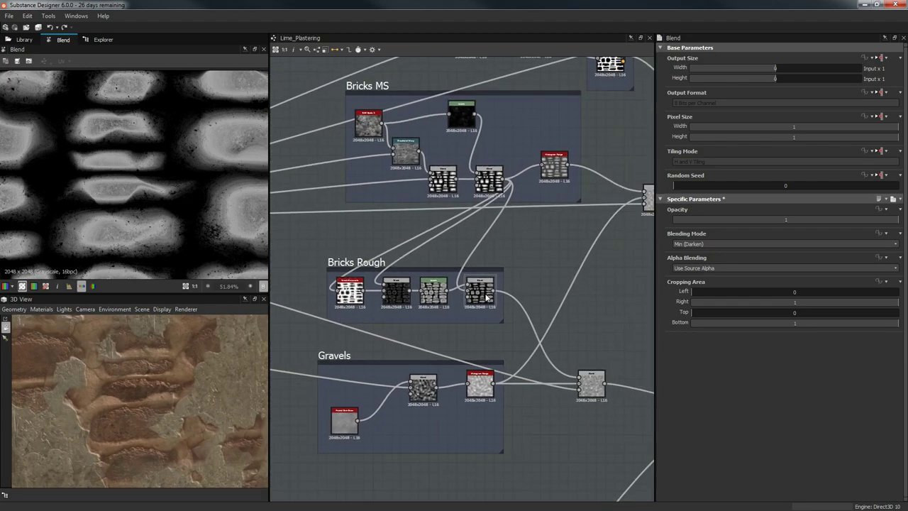
pyautogui.moveTo(435, 318); pyautogui.dragTo(474, 262, button='middle')
pyautogui.scroll(4, 420, 275)
pyautogui.scroll(-2, 474, 262)
pyautogui.scroll(-3, 129, 419)
pyautogui.moveTo(129, 419)
pyautogui.mouseDown()
pyautogui.moveTo(125, 407)
pyautogui.moveTo(140, 412)
pyautogui.mouseUp()
pyautogui.keyDown('ctrl'); pyautogui.keyDown('shift'); pyautogui.moveTo(140, 412); pyautogui.dragTo(232, 420, button='right'); pyautogui.keyUp('shift'); pyautogui.keyUp('ctrl')
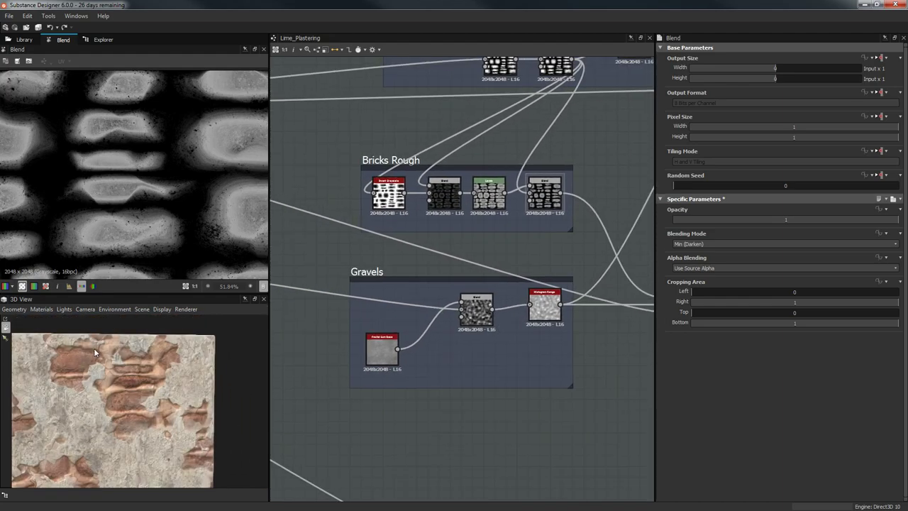
# - Switch the 3D preview geometry to Rounded Cylinder, frame it and look at the exposed bricks up close
pyautogui.click(13, 310)
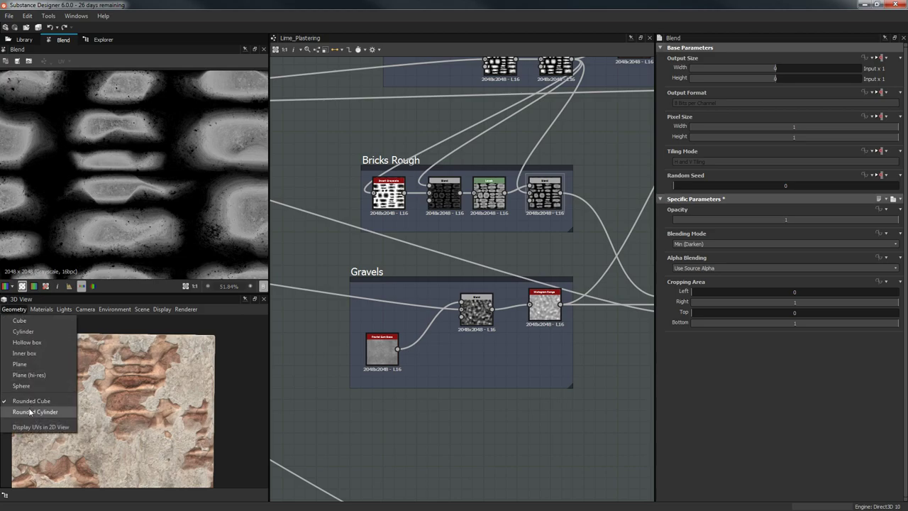
pyautogui.click(32, 412)
pyautogui.press('f')
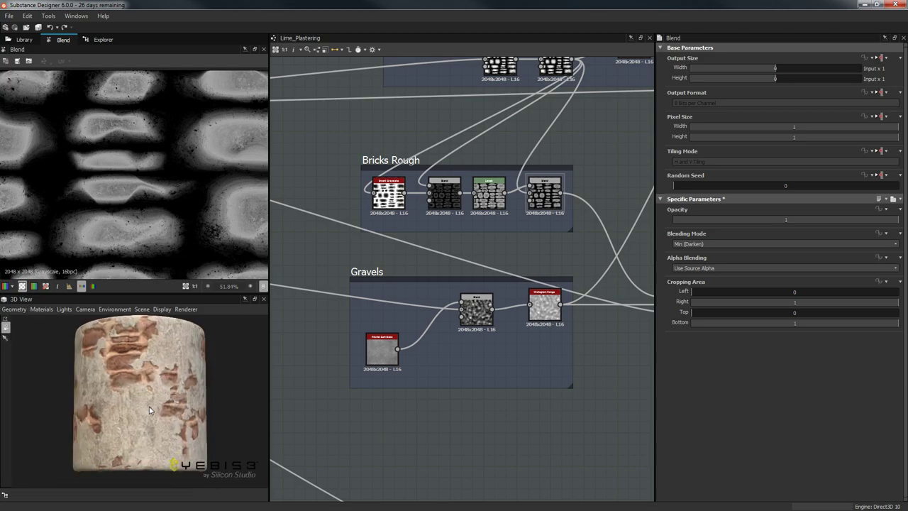
pyautogui.scroll(3, 149, 410)
pyautogui.scroll(2, 149, 409)
pyautogui.moveTo(149, 409); pyautogui.dragTo(180, 397)
pyautogui.moveTo(180, 396)
pyautogui.keyDown('ctrl'); pyautogui.keyDown('shift'); pyautogui.mouseDown(button='right')
pyautogui.moveTo(217, 393)
pyautogui.moveTo(179, 396)
pyautogui.mouseUp(button='right'); pyautogui.keyUp('shift'); pyautogui.keyUp('ctrl')
# - Trace the Gravels frame's input link back through the graph and preview the Perlin Noise Zoom node it comes from
pyautogui.moveTo(408, 348); pyautogui.dragTo(530, 291, button='middle')
pyautogui.moveTo(521, 239); pyautogui.dragTo(532, 270, button='middle')
pyautogui.scroll(-3, 532, 270)
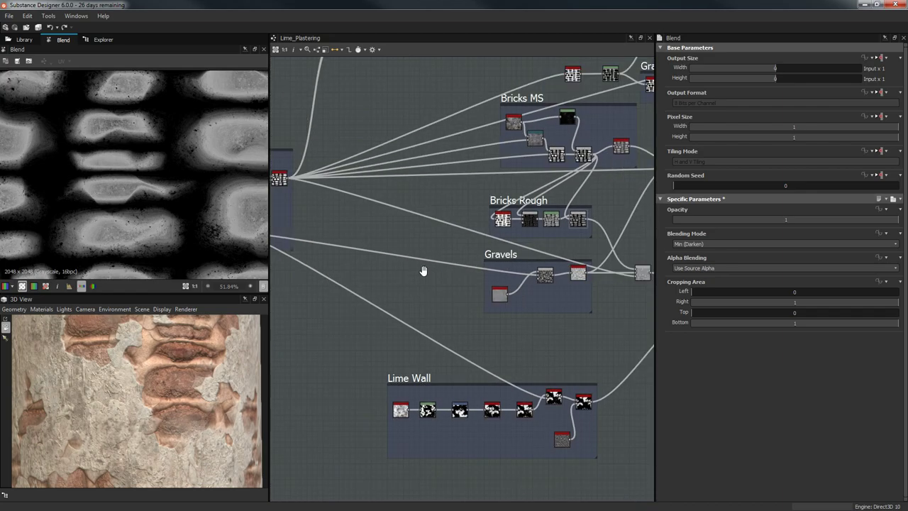
pyautogui.moveTo(423, 270); pyautogui.dragTo(620, 283, button='middle')
pyautogui.scroll(-3, 411, 246)
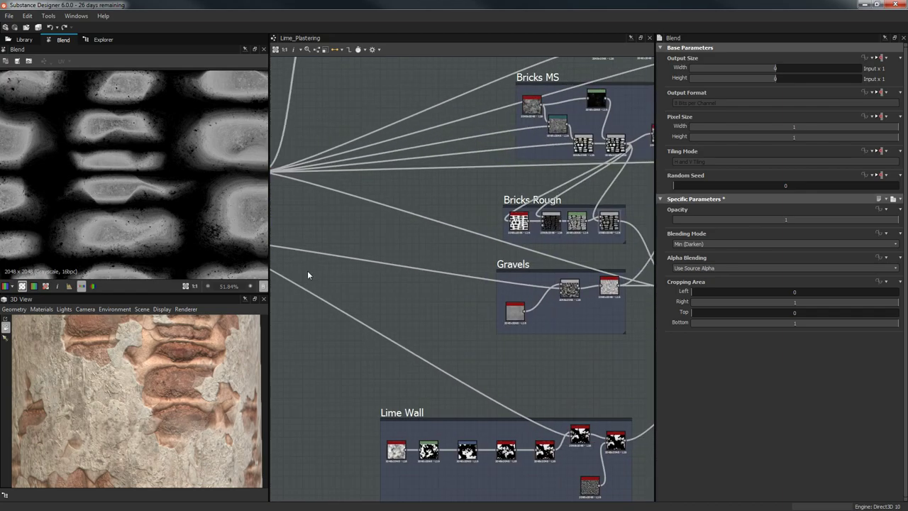
pyautogui.scroll(4, 310, 272)
pyautogui.click(436, 243)
pyautogui.doubleClick(435, 245)
pyautogui.moveTo(431, 305); pyautogui.dragTo(163, 303, button='middle')
pyautogui.scroll(3, 420, 289)
pyautogui.moveTo(420, 290); pyautogui.dragTo(862, 298, button='middle')
pyautogui.scroll(2, 494, 273)
pyautogui.scroll(1, 495, 275)
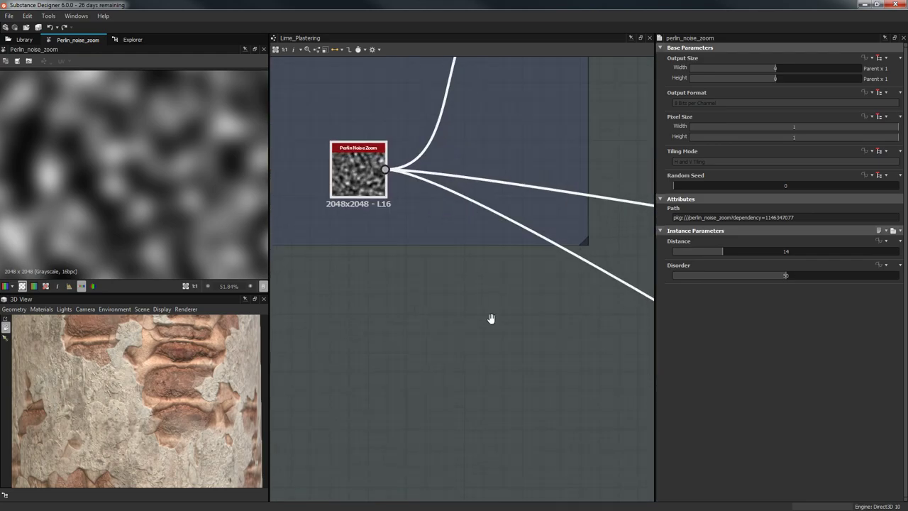
# - Follow the Perlin Noise Zoom link into the Gravels frame and inspect its Overlay Blend node and the Fractal Sum Base feeding it
pyautogui.moveTo(491, 318); pyautogui.dragTo(132, 344, button='middle')
pyautogui.moveTo(385, 325); pyautogui.dragTo(43, 334, button='middle')
pyautogui.moveTo(386, 305); pyautogui.dragTo(140, 256, button='middle')
pyautogui.moveTo(449, 345); pyautogui.dragTo(419, 325, button='middle')
pyautogui.moveTo(459, 303); pyautogui.dragTo(462, 302)
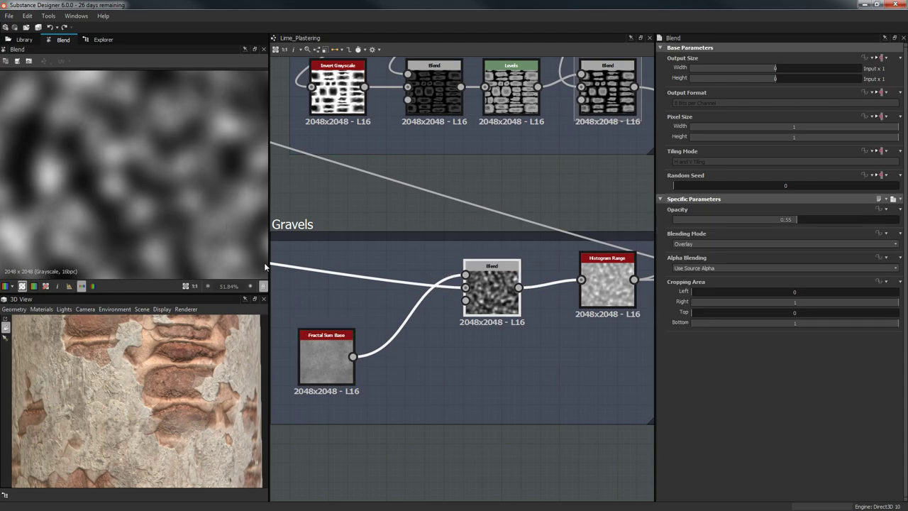
pyautogui.click(318, 356)
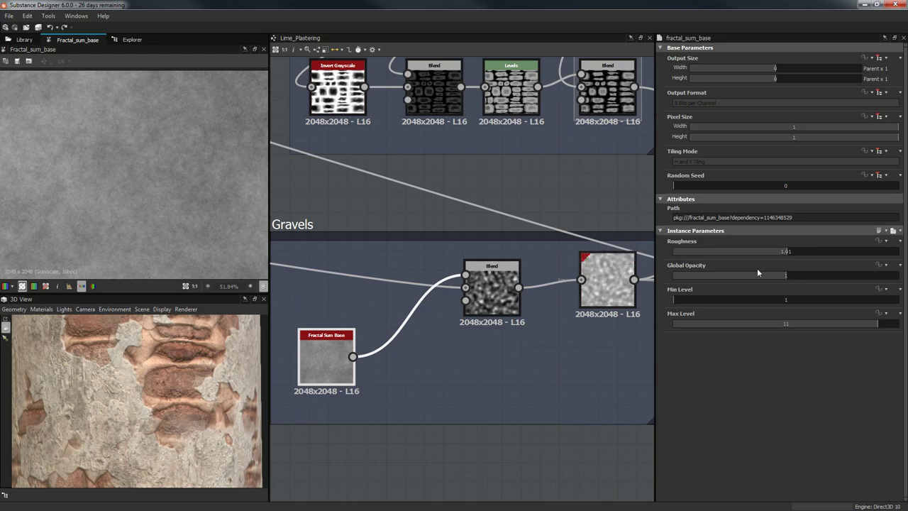
pyautogui.click(491, 291)
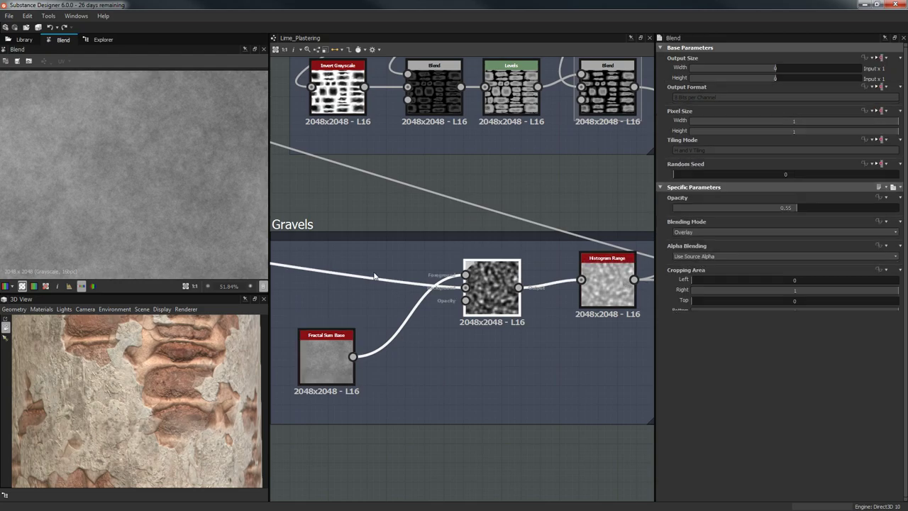
pyautogui.scroll(2, 71, 122)
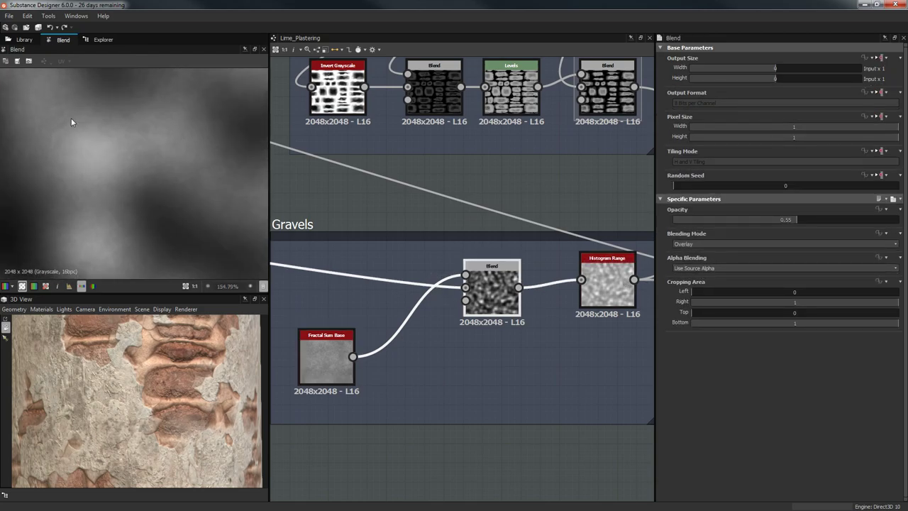
# - Preview the Histogram Range node at the end of the Gravels frame and examine its whole texture
pyautogui.moveTo(612, 261); pyautogui.dragTo(502, 261, button='middle')
pyautogui.click(502, 261)
pyautogui.scroll(-10, 80, 185)
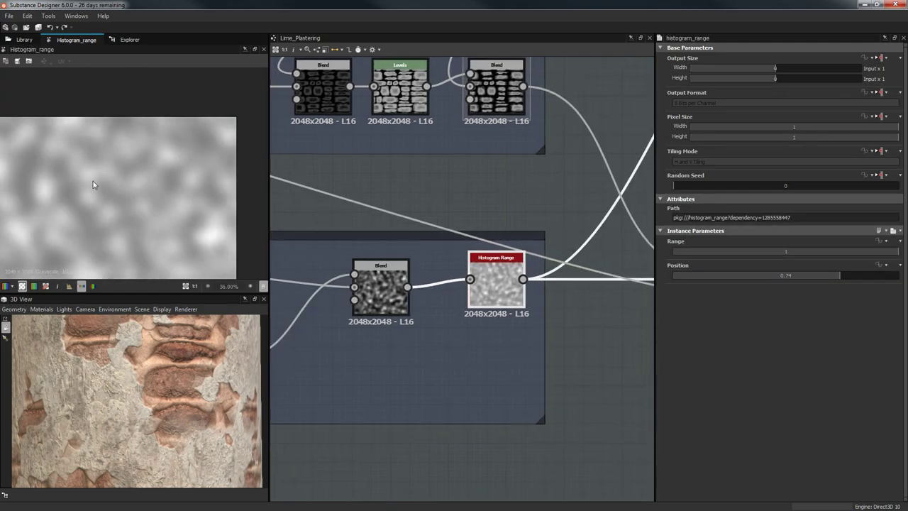
pyautogui.scroll(1, 125, 189)
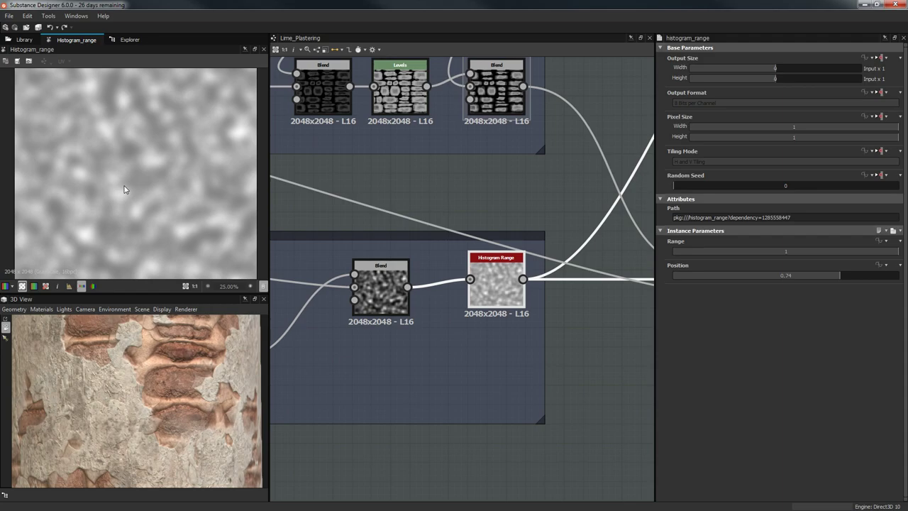
# - Follow the gravels output to the Min (Darken) Blend node and examine how it merges with the Bricks MS Histogram Range
pyautogui.moveTo(588, 177); pyautogui.dragTo(512, 282, button='middle')
pyautogui.scroll(-3, 447, 362)
pyautogui.moveTo(454, 370); pyautogui.dragTo(331, 459, button='middle')
pyautogui.moveTo(448, 352); pyautogui.dragTo(461, 349, button='middle')
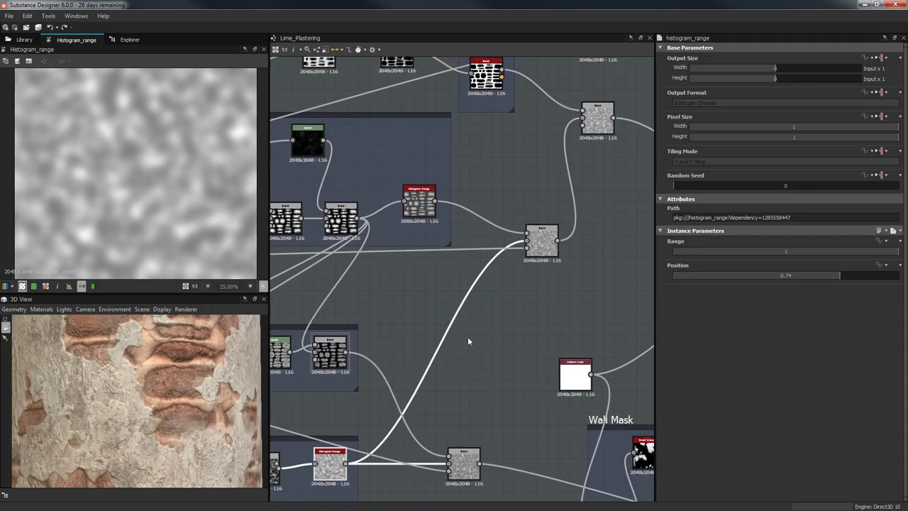
pyautogui.doubleClick(554, 240)
pyautogui.scroll(3, 352, 218)
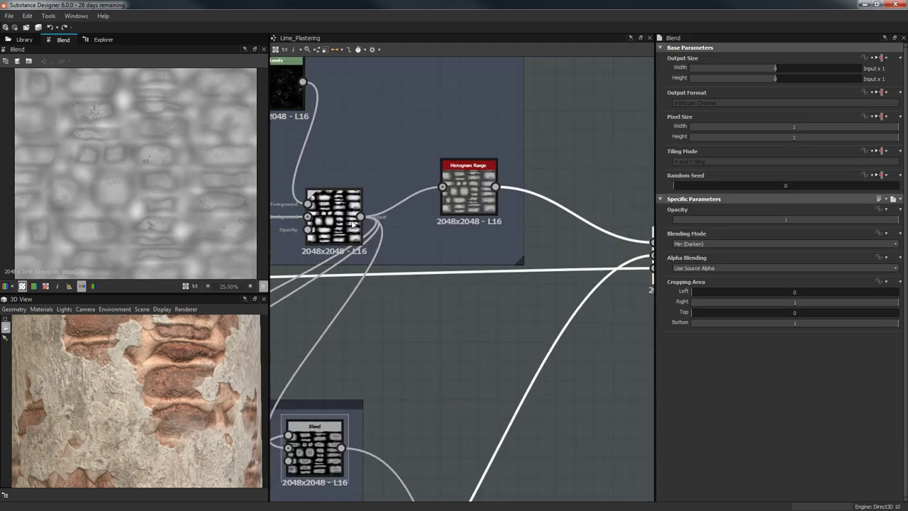
pyautogui.scroll(-3, 413, 190)
pyautogui.moveTo(417, 196); pyautogui.dragTo(535, 273, button='middle')
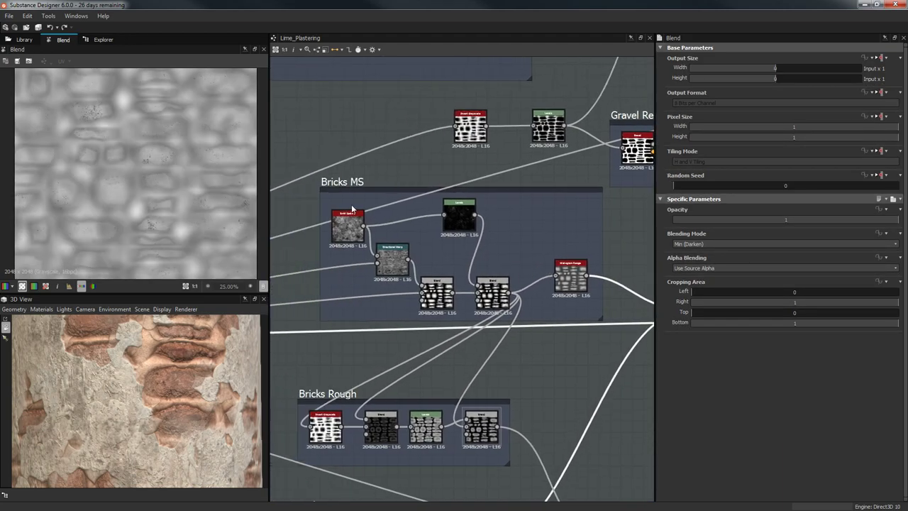
pyautogui.moveTo(538, 313); pyautogui.dragTo(479, 285, button='middle')
pyautogui.scroll(2, 479, 285)
pyautogui.scroll(1, 168, 167)
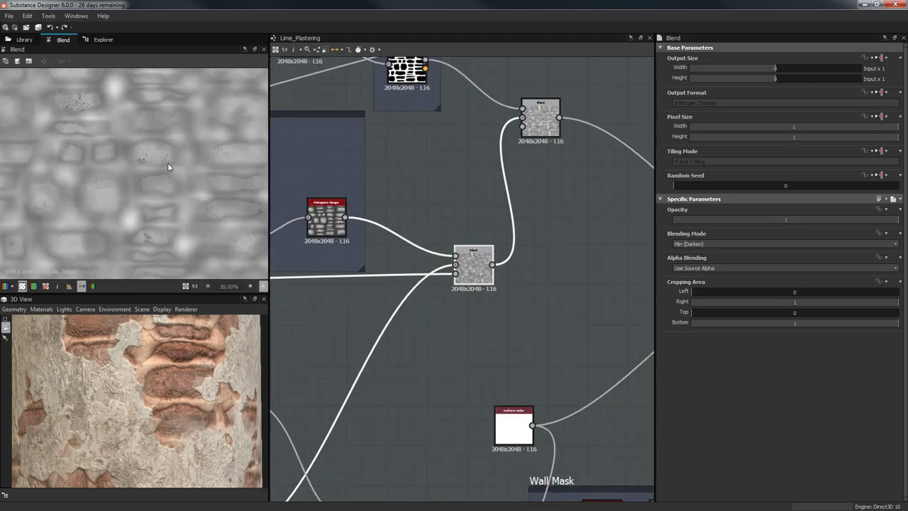
pyautogui.moveTo(428, 211); pyautogui.dragTo(453, 209, button='middle')
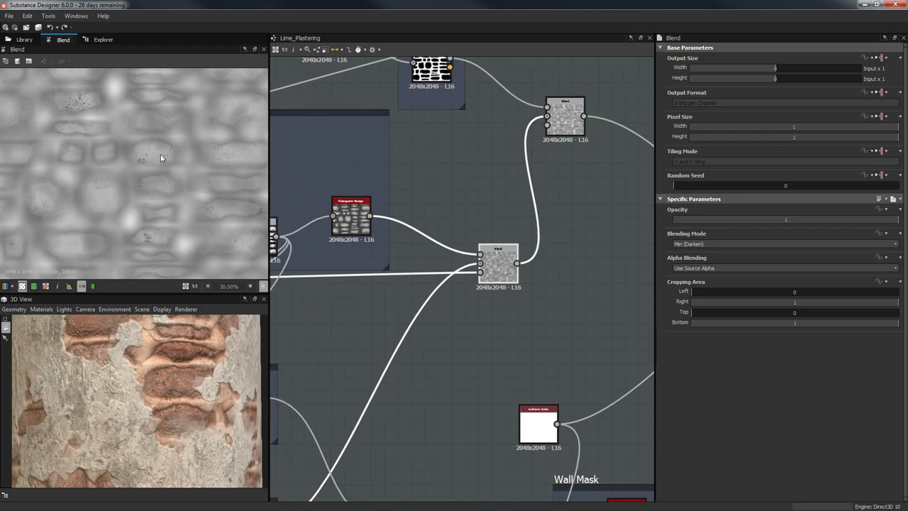
# - Trace the opacity input of the Min (Darken) Blend node back to the Slope Blur Grayscale node and preview it
pyautogui.scroll(-3, 488, 264)
pyautogui.moveTo(383, 296); pyautogui.dragTo(615, 287, button='middle')
pyautogui.moveTo(301, 279); pyautogui.dragTo(525, 283, button='middle')
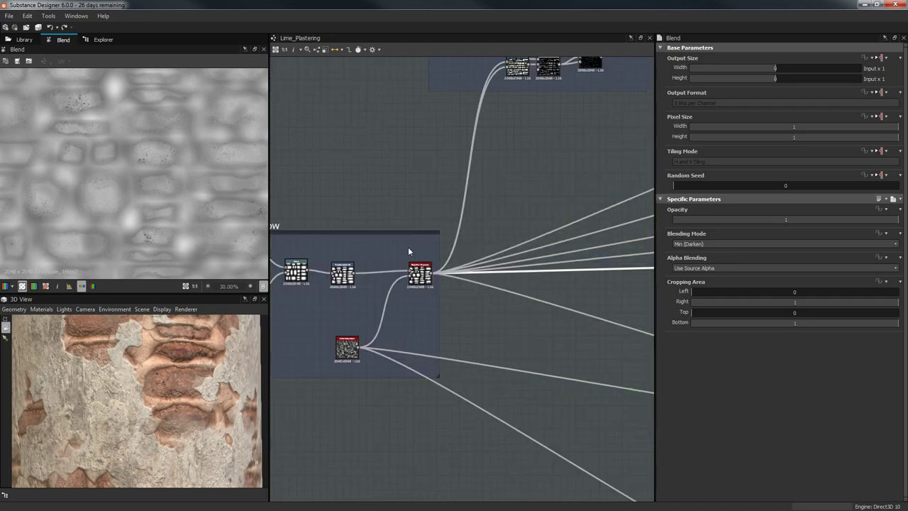
pyautogui.doubleClick(420, 274)
# - Return to the Min (Darken) Blend node, preview it and review it together with the Bricks MS, Bricks Rough and Gravels frames
pyautogui.moveTo(381, 280); pyautogui.dragTo(287, 282, button='middle')
pyautogui.moveTo(503, 287); pyautogui.dragTo(328, 292, button='middle')
pyautogui.moveTo(624, 439); pyautogui.dragTo(426, 220, button='middle')
pyautogui.scroll(3, 460, 224)
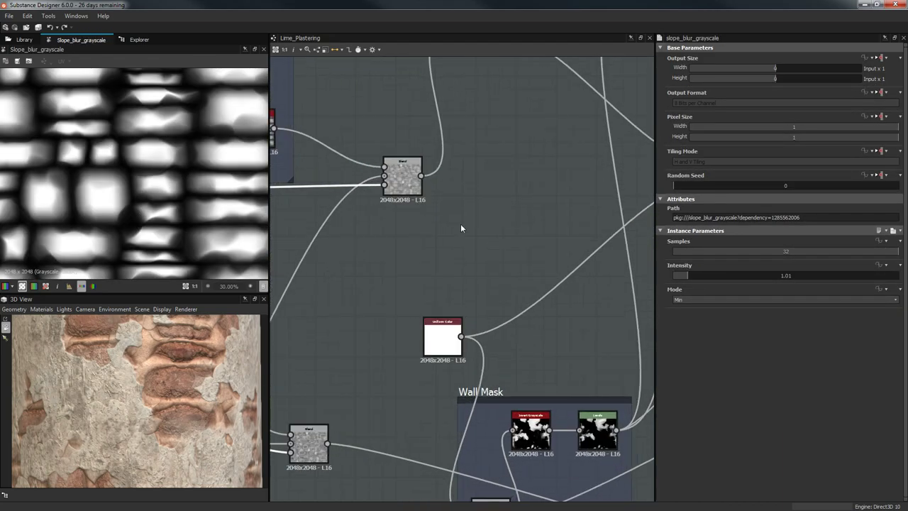
pyautogui.doubleClick(397, 177)
pyautogui.scroll(-2, 468, 258)
pyautogui.moveTo(479, 264); pyautogui.dragTo(519, 316, button='middle')
pyautogui.moveTo(518, 269); pyautogui.dragTo(635, 237, button='middle')
pyautogui.scroll(-1, 434, 310)
pyautogui.moveTo(406, 365); pyautogui.dragTo(469, 274, button='middle')
pyautogui.scroll(1, 161, 398)
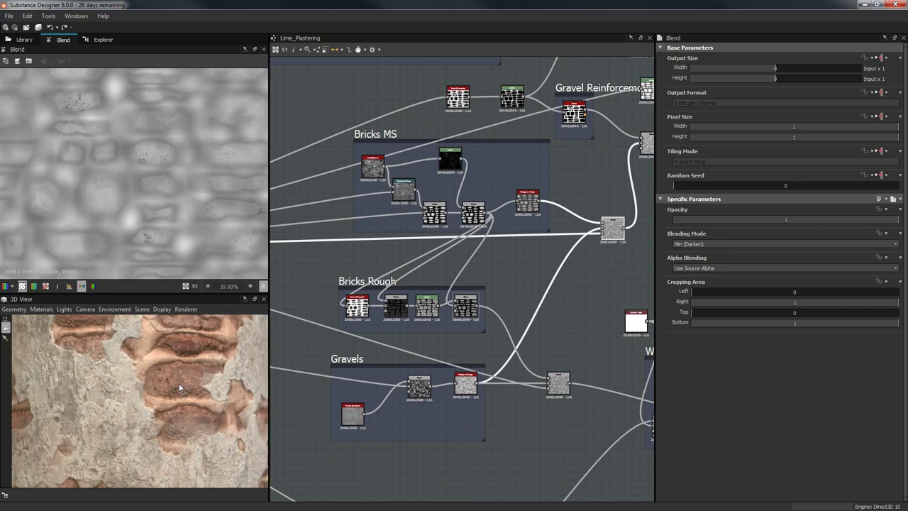
# - Go back to the Bricks Below frame and preview its final Slope Blur Grayscale node
pyautogui.moveTo(413, 317); pyautogui.dragTo(394, 373, button='middle')
pyautogui.moveTo(415, 124); pyautogui.dragTo(567, 178)
pyautogui.moveTo(333, 176); pyautogui.dragTo(551, 135, button='middle')
pyautogui.click(317, 214)
pyautogui.moveTo(316, 215); pyautogui.dragTo(570, 157, button='middle')
pyautogui.doubleClick(491, 200)
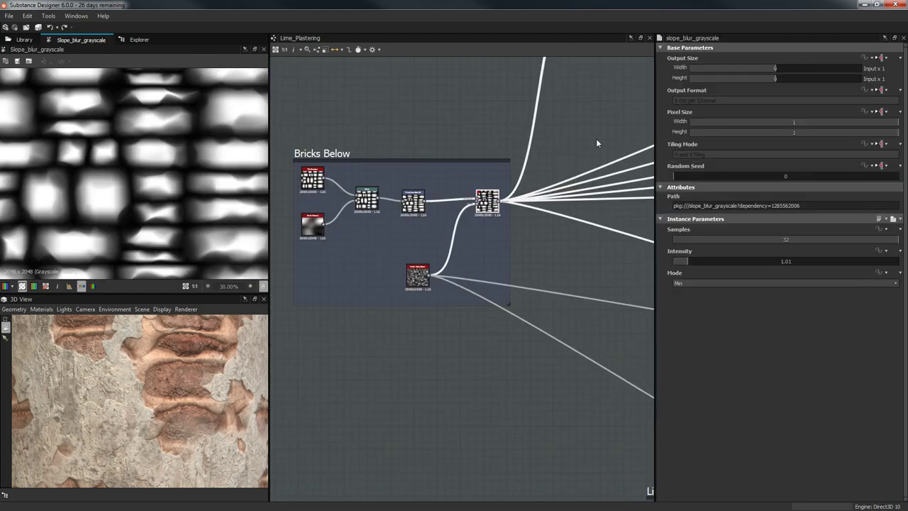
# - Follow the Bricks Below output to the Invert Grayscale and Levels nodes before Gravel Reinforcement and examine the Levels mask up close
pyautogui.moveTo(638, 116); pyautogui.dragTo(379, 203, button='middle')
pyautogui.moveTo(573, 159); pyautogui.dragTo(443, 202, button='middle')
pyautogui.scroll(3, 496, 185)
pyautogui.doubleClick(499, 184)
pyautogui.moveTo(499, 185)
pyautogui.mouseDown(button='middle')
pyautogui.moveTo(354, 183)
pyautogui.moveTo(489, 187)
pyautogui.mouseUp(button='middle')
pyautogui.doubleClick(355, 186)
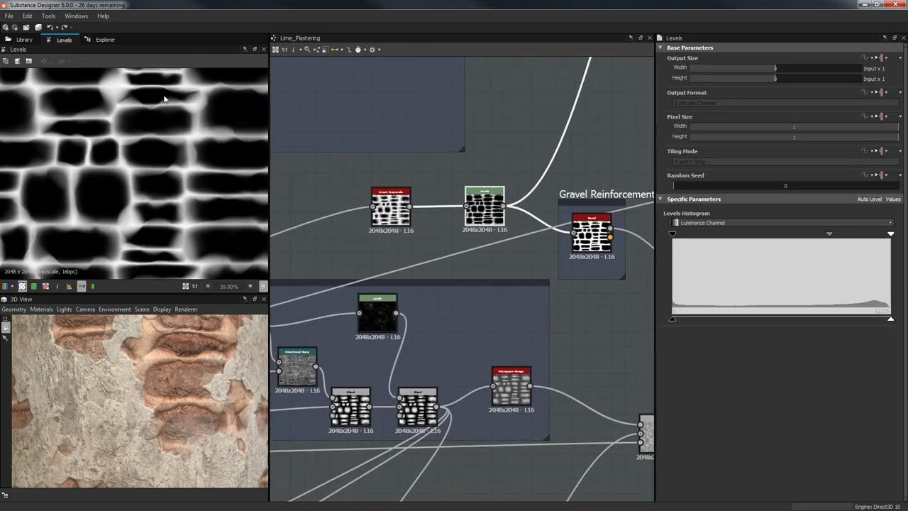
pyautogui.scroll(3, 153, 107)
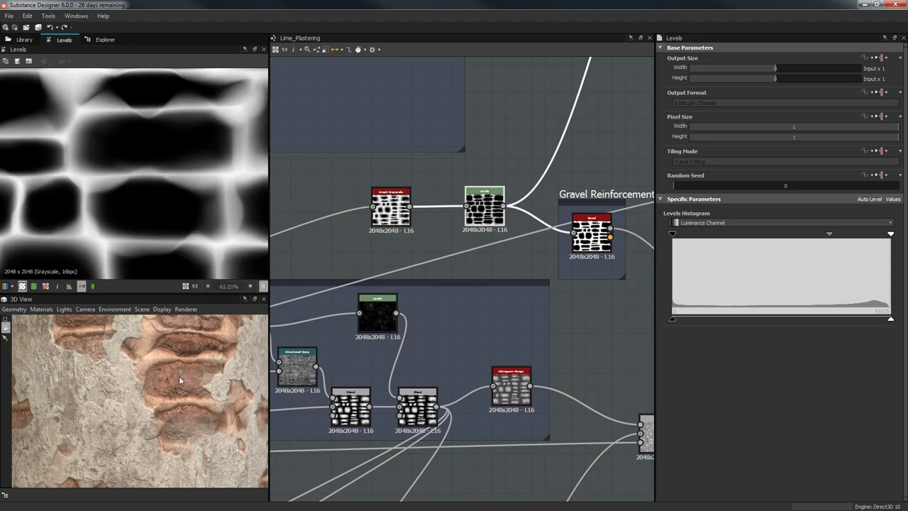
# - Reframe the cylinder in the 3D view and examine the gravel between the exposed bricks
pyautogui.moveTo(180, 381); pyautogui.dragTo(169, 334)
pyautogui.moveTo(148, 380); pyautogui.dragTo(162, 366)
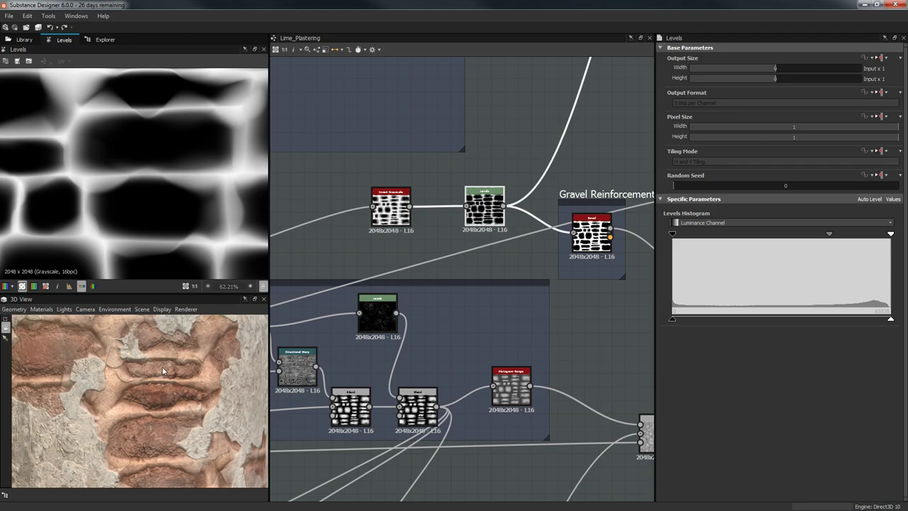
pyautogui.scroll(-2, 153, 379)
pyautogui.scroll(1, 153, 383)
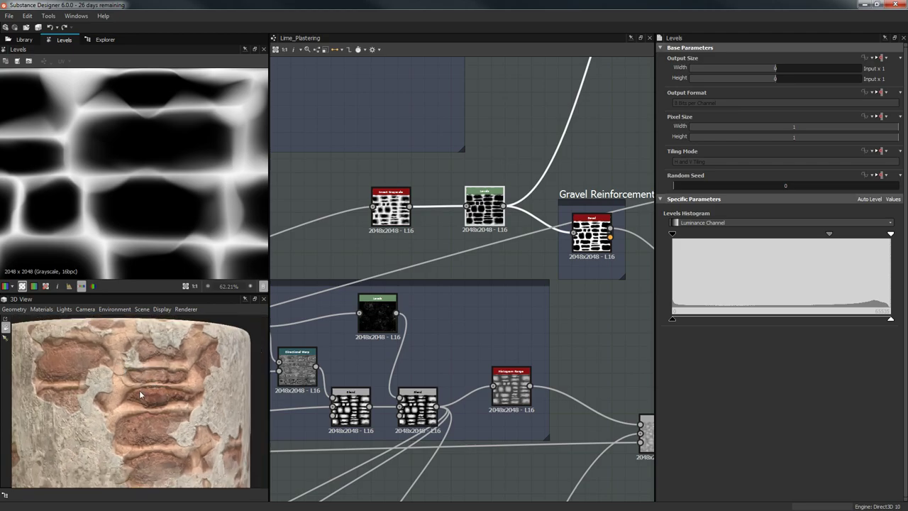
pyautogui.moveTo(376, 255); pyautogui.dragTo(326, 262, button='middle')
pyautogui.moveTo(158, 423); pyautogui.dragTo(157, 403)
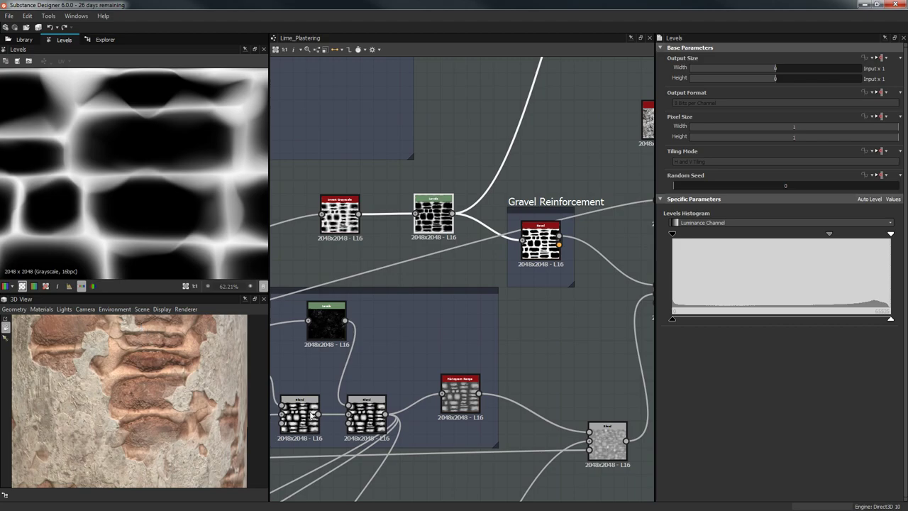
# - Preview the Bevel node in the Gravel Reinforcement frame and examine its height output and parameters
pyautogui.click(540, 244)
pyautogui.moveTo(524, 317); pyautogui.dragTo(463, 319, button='middle')
pyautogui.scroll(-3, 161, 147)
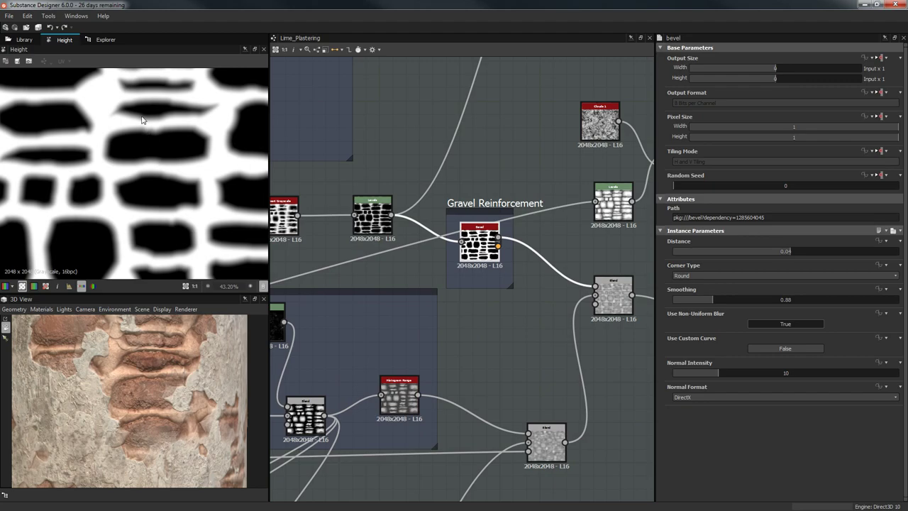
pyautogui.press('f')
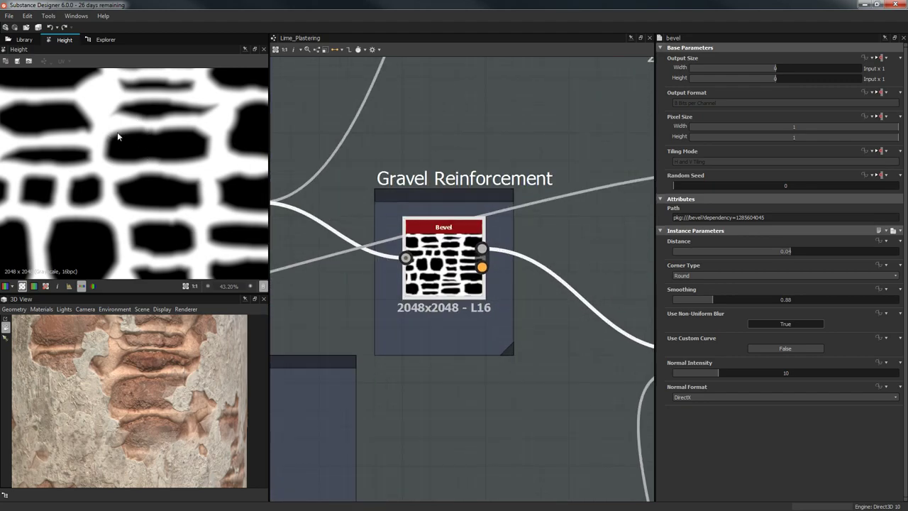
pyautogui.scroll(-4, 135, 175)
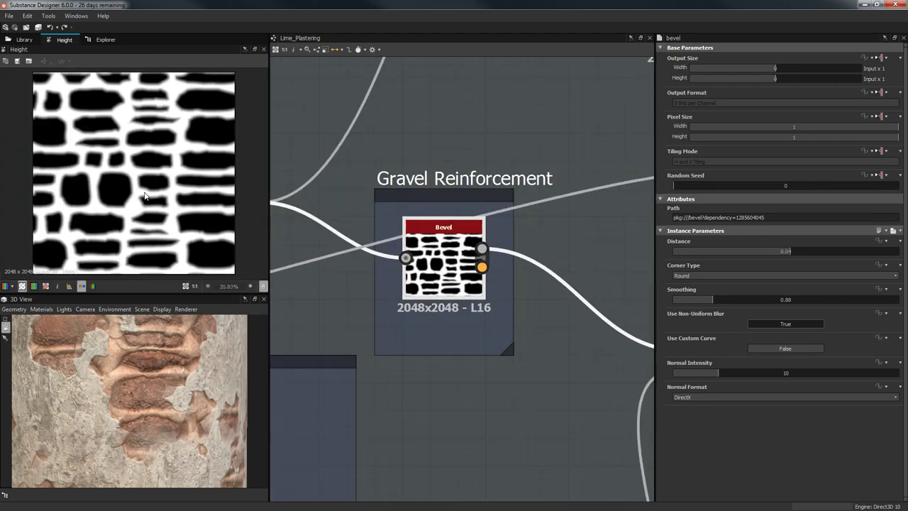
pyautogui.scroll(1, 144, 192)
pyautogui.moveTo(81, 117); pyautogui.dragTo(78, 141, button='middle')
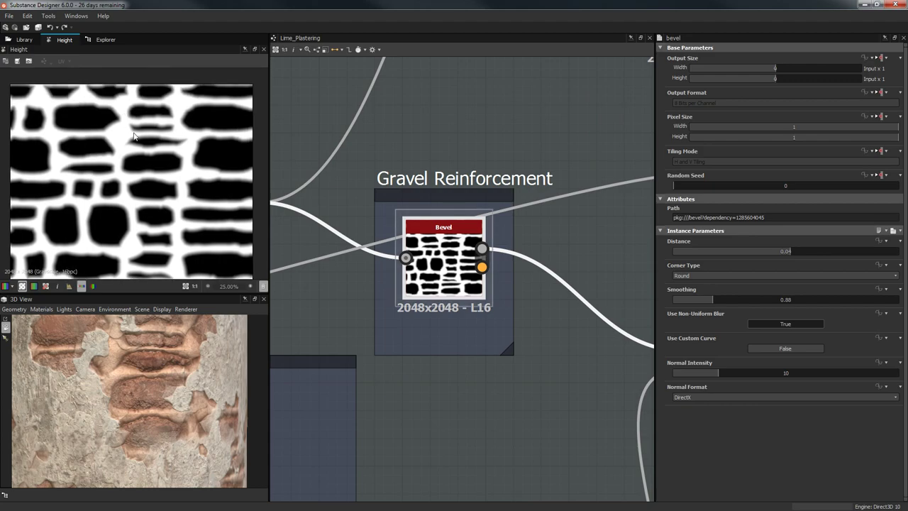
# - Follow the Bevel output to the Max (Lighten) Blend node and inspect its result up close
pyautogui.moveTo(546, 247); pyautogui.dragTo(385, 173, button='middle')
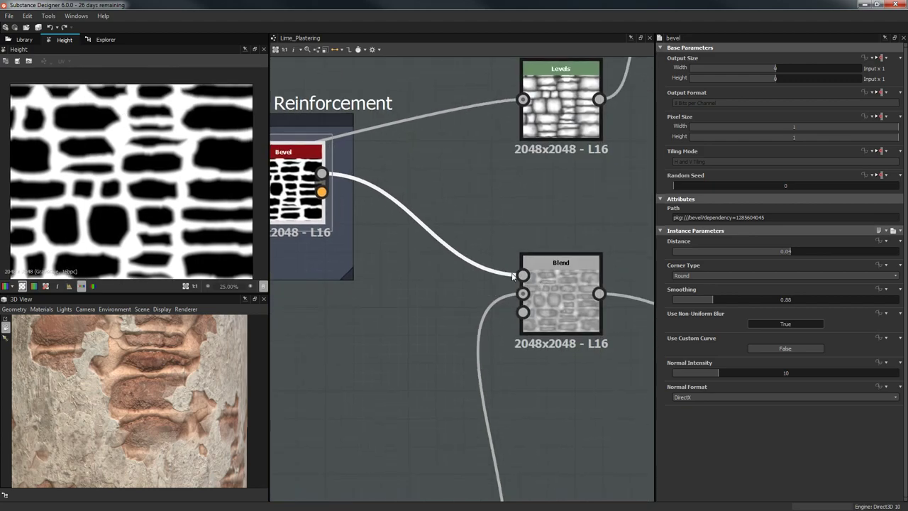
pyautogui.doubleClick(563, 272)
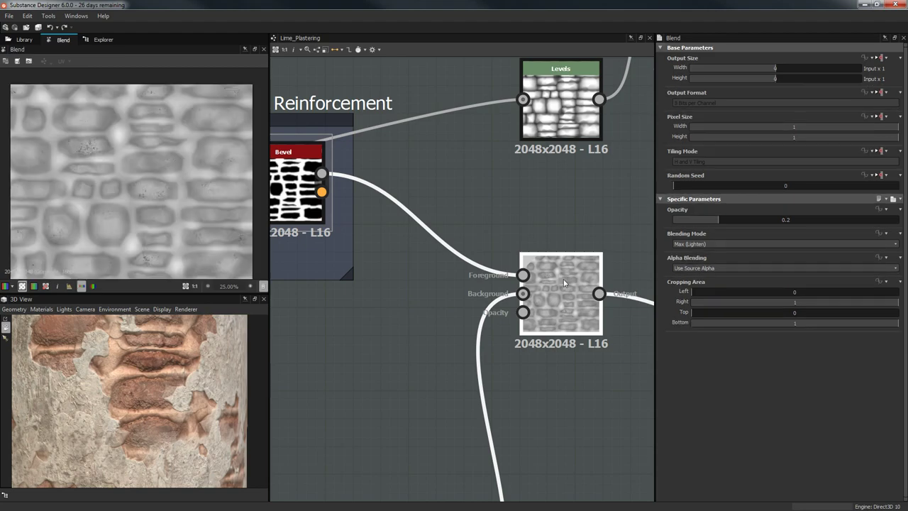
pyautogui.scroll(3, 116, 168)
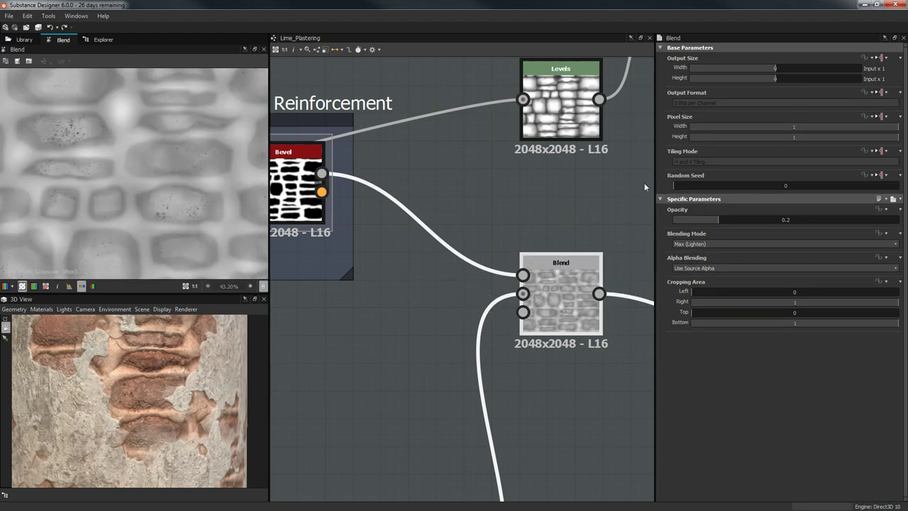
pyautogui.scroll(2, 100, 164)
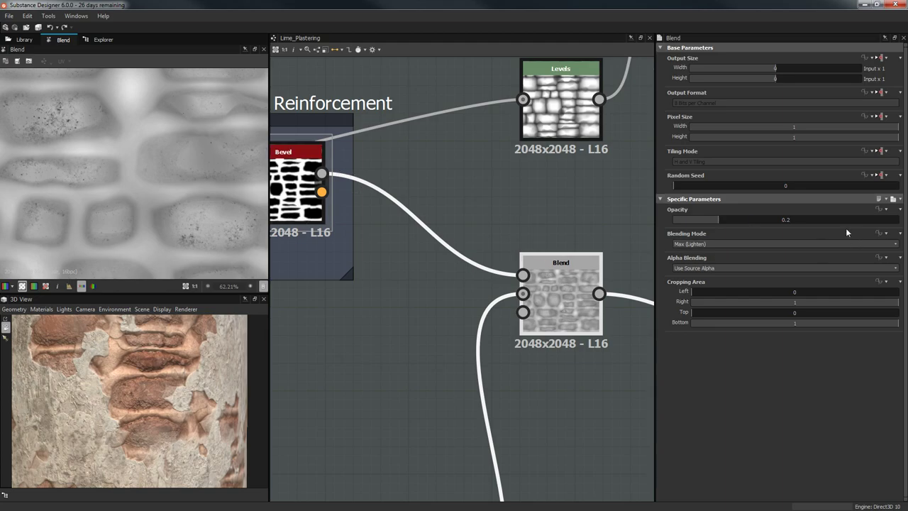
# - Set the opacity of the Max (Lighten) Blend node to 1 and inspect the gravel joints around the bricks in 3D
pyautogui.click(896, 221)
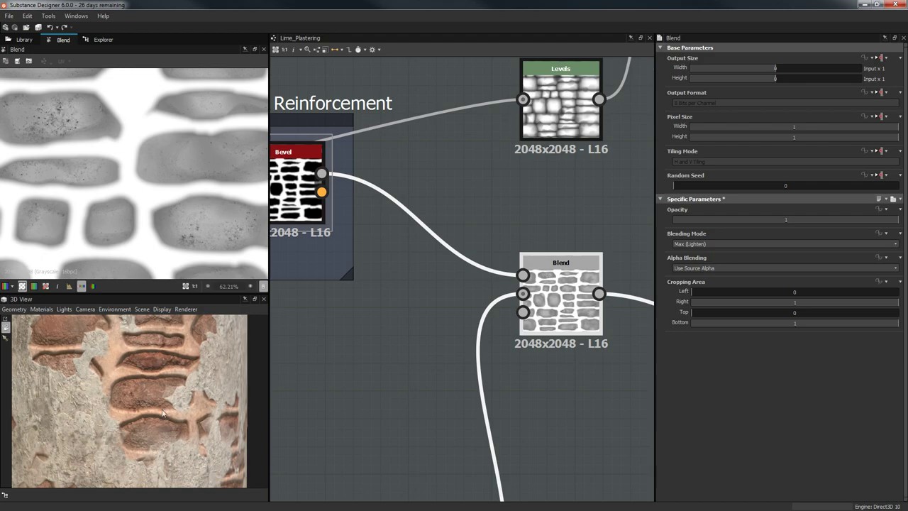
pyautogui.moveTo(137, 424); pyautogui.dragTo(164, 354)
pyautogui.scroll(6, 141, 374)
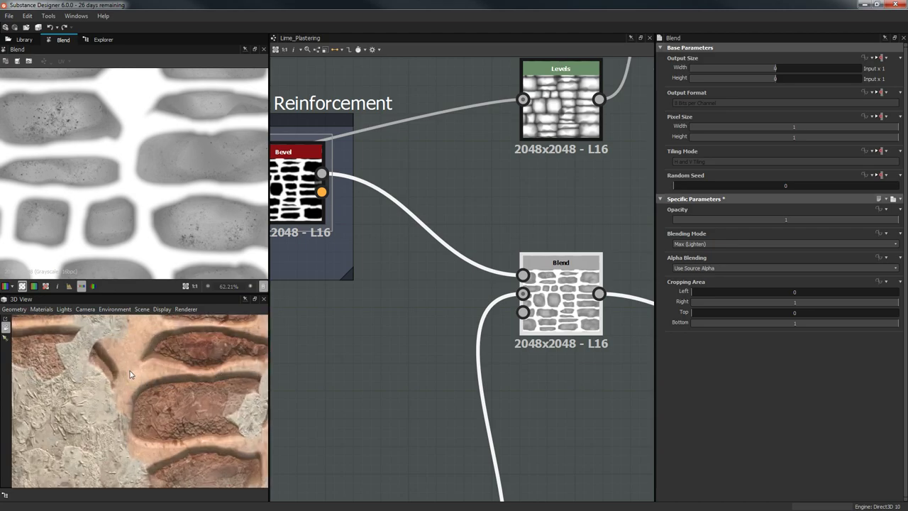
pyautogui.scroll(-2, 128, 365)
pyautogui.moveTo(128, 374); pyautogui.dragTo(202, 376)
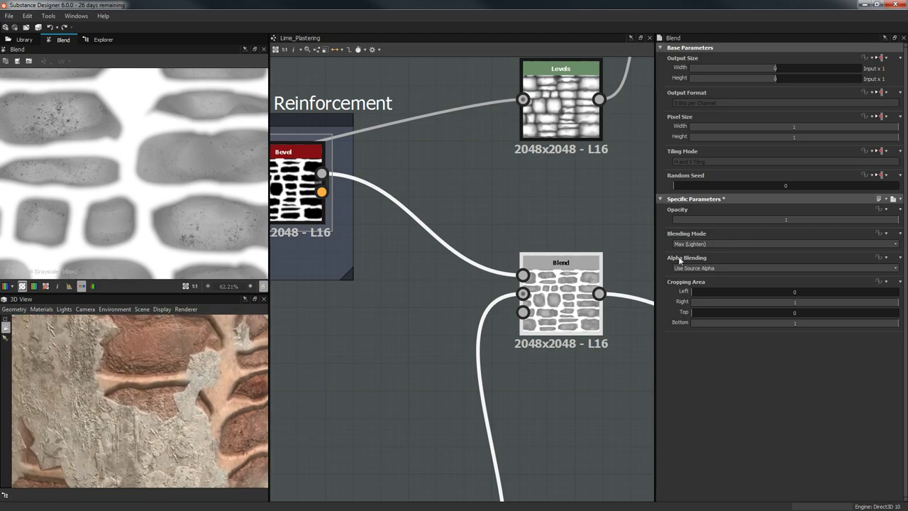
# - Set the Max (Lighten) Blend node's opacity to 0.56 and check the upper part of the cylinder in 3D
pyautogui.click(799, 220)
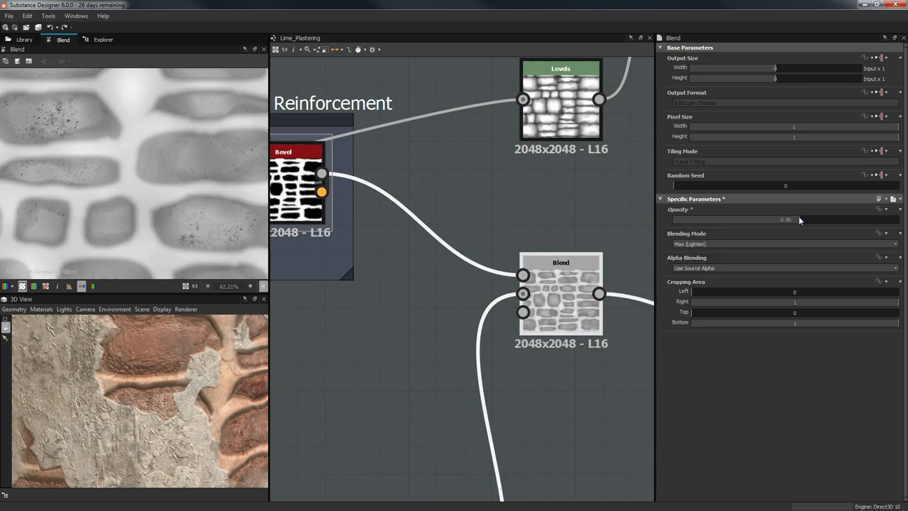
pyautogui.moveTo(153, 383); pyautogui.dragTo(174, 425)
pyautogui.scroll(-3, 183, 339)
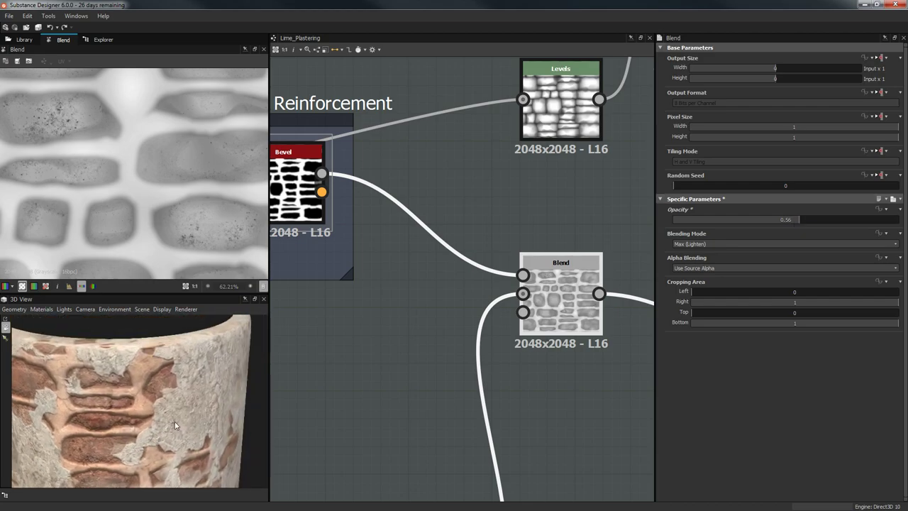
# - Set the Max (Lighten) Blend node's opacity to 0.42 and bring the surrounding Gravel Reinforcement nodes into view
pyautogui.click(768, 220)
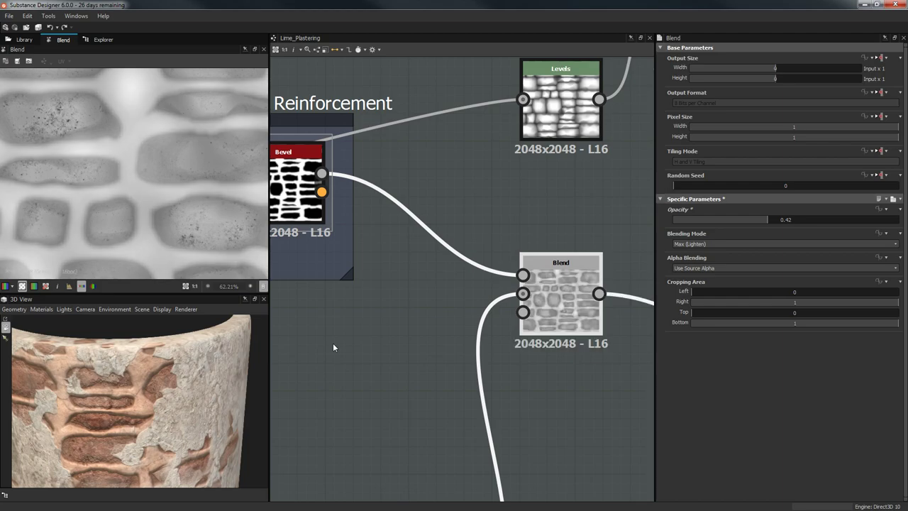
pyautogui.scroll(-5, 349, 398)
pyautogui.scroll(3, 422, 327)
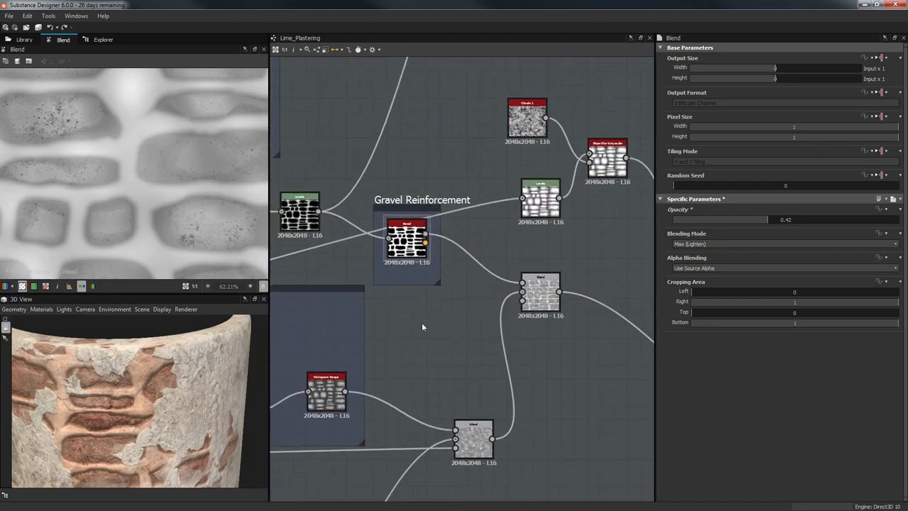
# - Add a Slope Blur Grayscale node fed by the Gravel Reinforcement Bevel output, with Clouds 1 connected as its slope input
pyautogui.press('space')
pyautogui.write('sl')
pyautogui.press('Down')
pyautogui.press('Return')
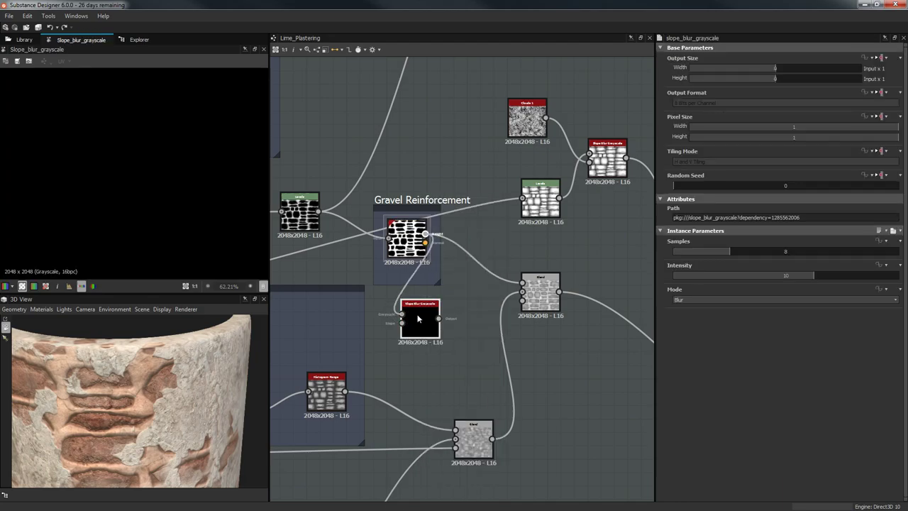
pyautogui.moveTo(418, 318); pyautogui.dragTo(446, 333)
pyautogui.scroll(5, 541, 136)
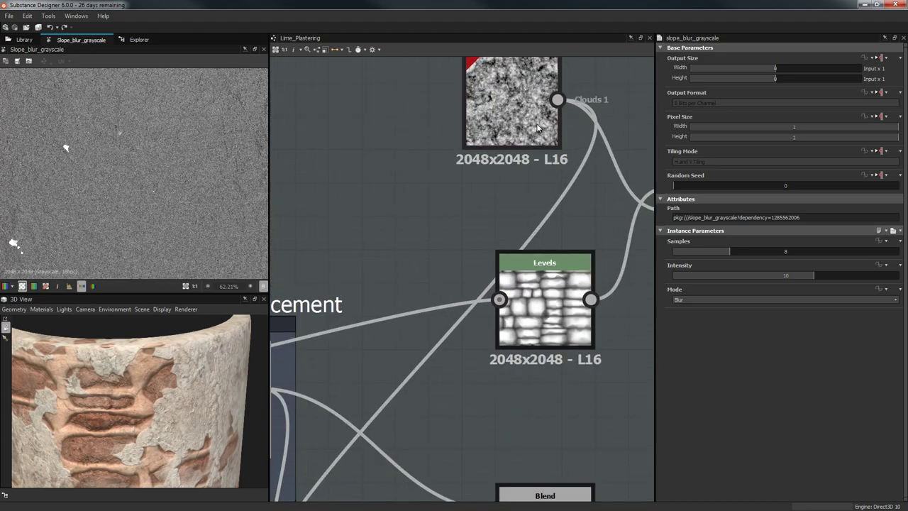
pyautogui.scroll(-3, 444, 224)
pyautogui.moveTo(378, 342); pyautogui.dragTo(546, 108, button='middle')
pyautogui.scroll(-2, 561, 160)
pyautogui.moveTo(490, 338); pyautogui.dragTo(488, 269, button='middle')
# - Set the new Slope Blur Grayscale node to 32 samples, Min mode and an intensity of 0.1
pyautogui.moveTo(749, 252); pyautogui.dragTo(895, 251)
pyautogui.click(702, 300)
pyautogui.click(697, 310)
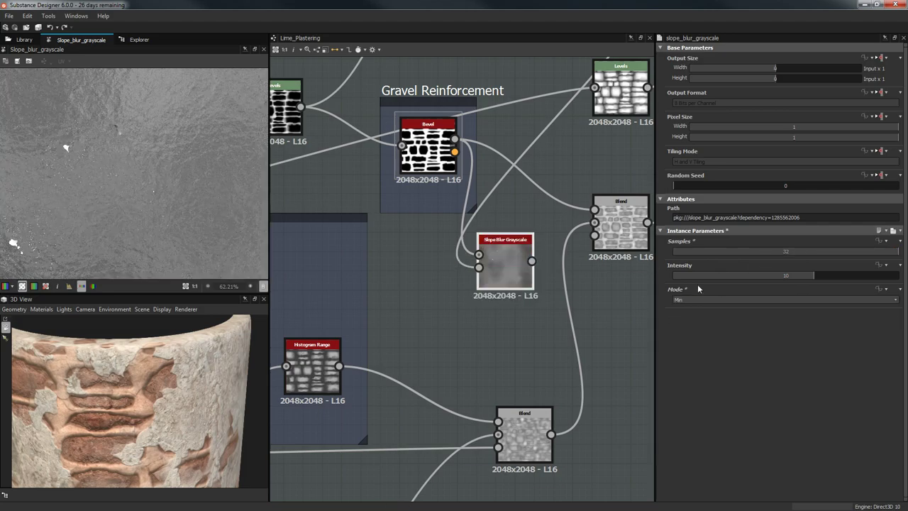
pyautogui.click(674, 275)
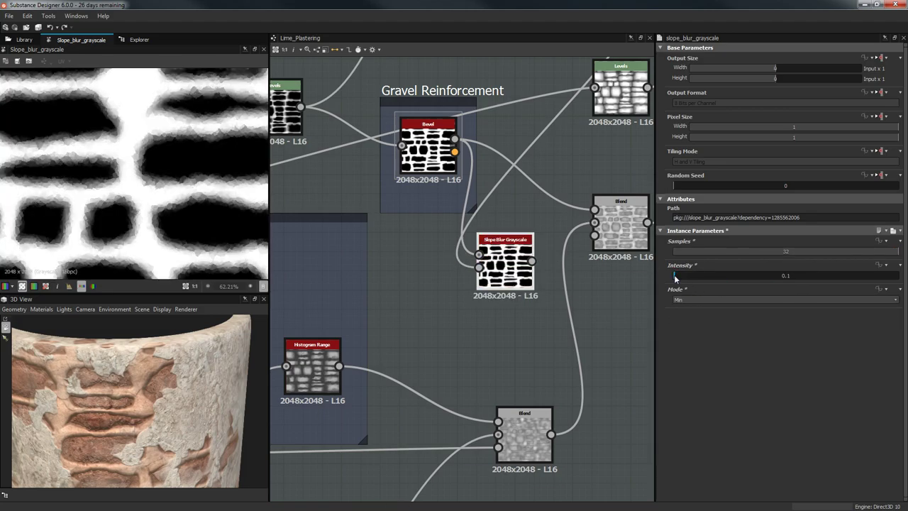
# - Connect the Slope Blur Grayscale output to the Max (Lighten) Blend node's foreground in place of the Bevel and inspect the gravel joints in 3D
pyautogui.moveTo(534, 260); pyautogui.dragTo(594, 223)
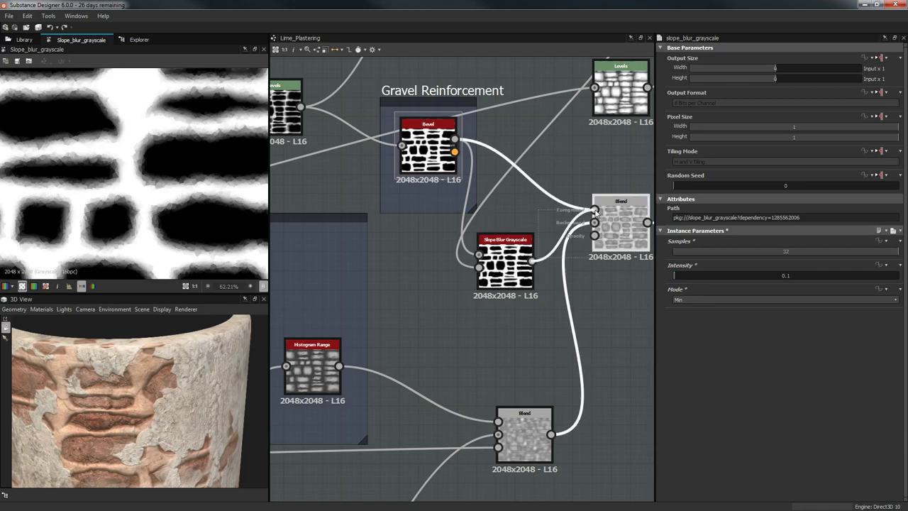
pyautogui.scroll(4, 121, 418)
pyautogui.moveTo(129, 397); pyautogui.dragTo(126, 382)
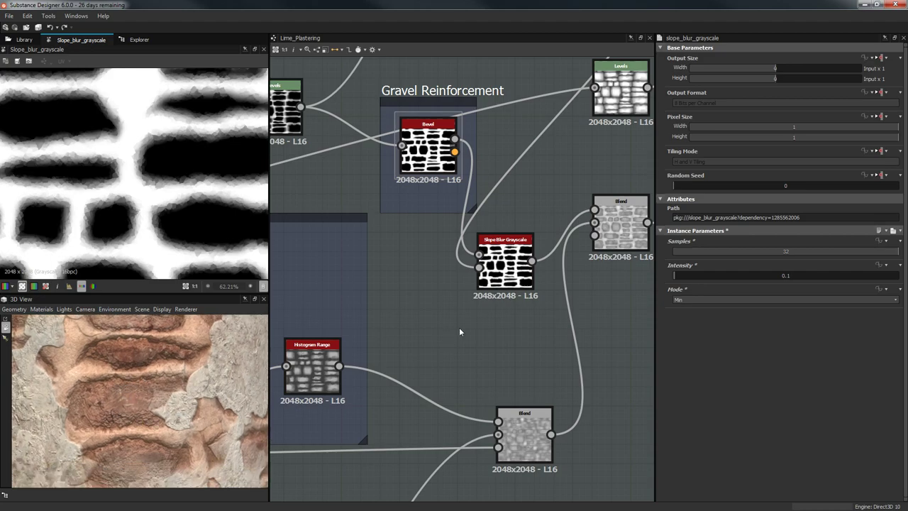
pyautogui.moveTo(56, 387); pyautogui.dragTo(84, 369)
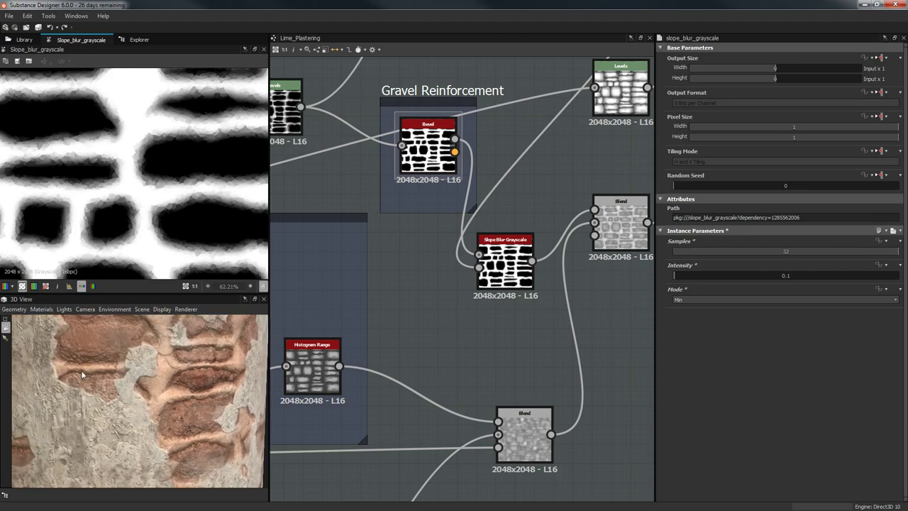
pyautogui.moveTo(207, 378); pyautogui.dragTo(176, 374)
pyautogui.scroll(4, 131, 428)
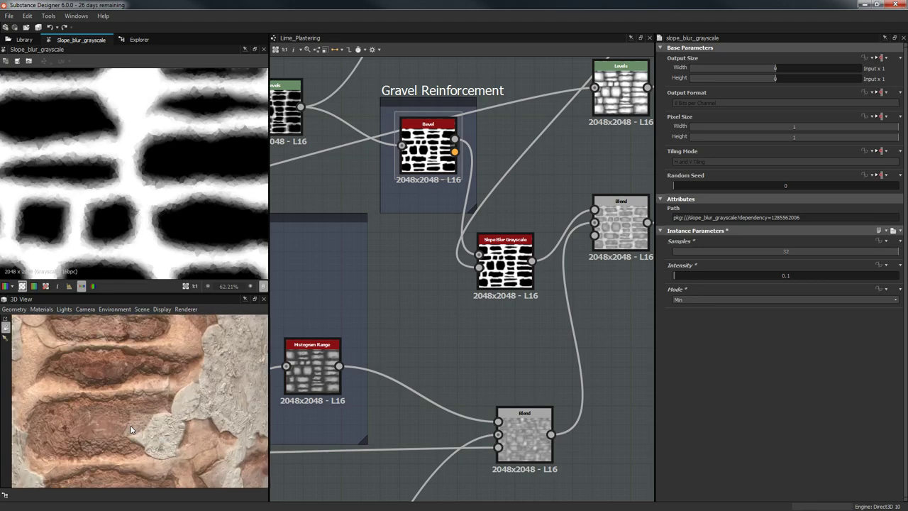
pyautogui.scroll(-3, 131, 427)
# - Rearrange the Slope Blur Grayscale, Max (Lighten) Blend and Levels nodes beside Gravel Reinforcement and preview the Blend's result
pyautogui.moveTo(532, 250); pyautogui.dragTo(471, 293, button='middle')
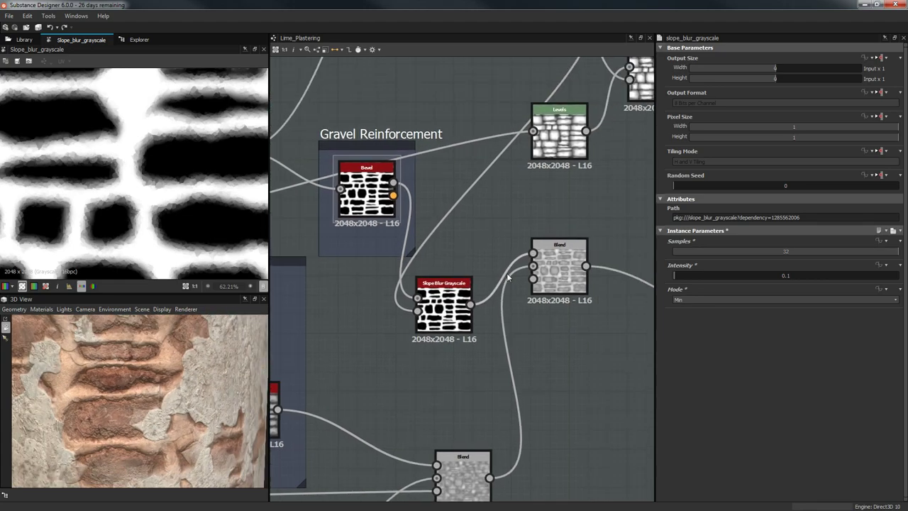
pyautogui.moveTo(557, 268); pyautogui.dragTo(576, 287)
pyautogui.moveTo(451, 300); pyautogui.dragTo(510, 232)
pyautogui.scroll(-1, 518, 270)
pyautogui.click(568, 277)
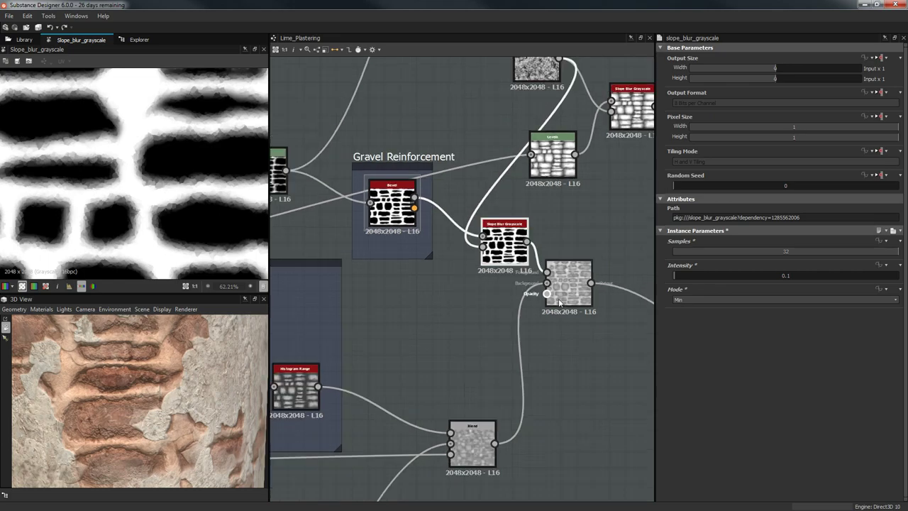
pyautogui.doubleClick(567, 276)
pyautogui.scroll(-2, 200, 192)
pyautogui.moveTo(612, 347); pyautogui.dragTo(447, 383, button='middle')
pyautogui.scroll(-1, 417, 332)
pyautogui.moveTo(400, 252); pyautogui.dragTo(399, 236)
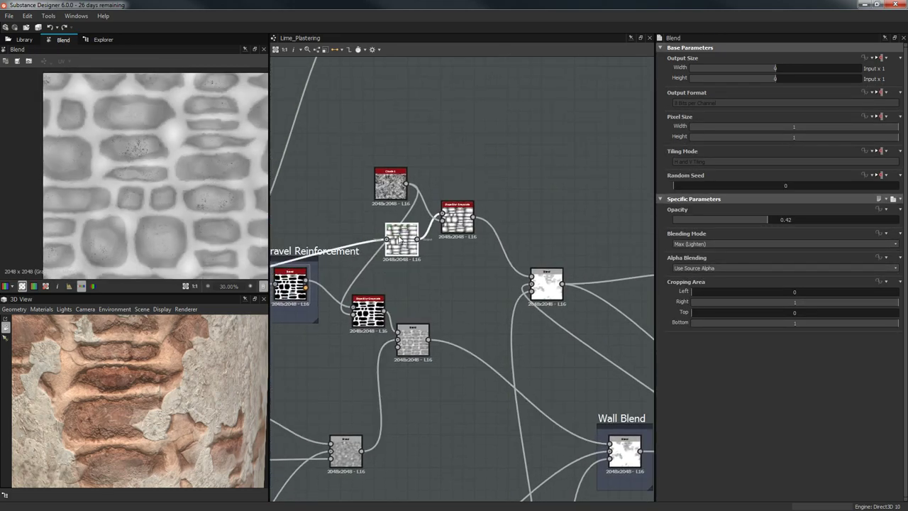
# - Follow the connections from the Gravel Reinforcement Blend node through the Wall Blend, Wall Mask and Height areas of the graph
pyautogui.moveTo(547, 317); pyautogui.dragTo(446, 246, button='middle')
pyautogui.scroll(-2, 446, 246)
pyautogui.moveTo(384, 205); pyautogui.dragTo(387, 210, button='middle')
pyautogui.moveTo(576, 272); pyautogui.dragTo(507, 138, button='middle')
pyautogui.moveTo(376, 206); pyautogui.dragTo(496, 193, button='middle')
pyautogui.scroll(-1, 495, 194)
pyautogui.moveTo(454, 274); pyautogui.dragTo(491, 237, button='middle')
pyautogui.scroll(1, 491, 237)
pyautogui.moveTo(447, 372); pyautogui.dragTo(404, 401, button='middle')
pyautogui.scroll(2, 575, 138)
pyautogui.moveTo(509, 231); pyautogui.dragTo(494, 423, button='middle')
pyautogui.scroll(-4, 339, 202)
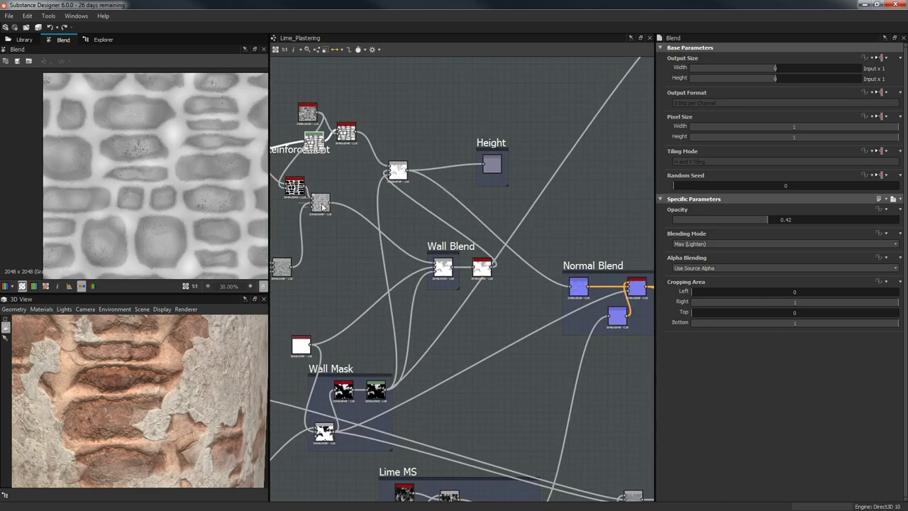
# - Compare the Wall Blend node's output with the output of the Invert Grayscale node after it
pyautogui.scroll(2, 442, 259)
pyautogui.click(445, 271)
pyautogui.scroll(2, 122, 147)
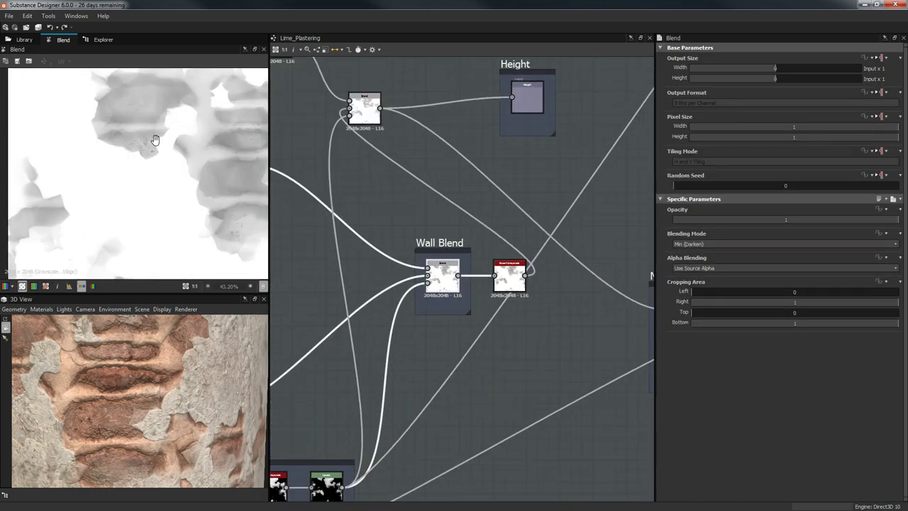
pyautogui.click(508, 283)
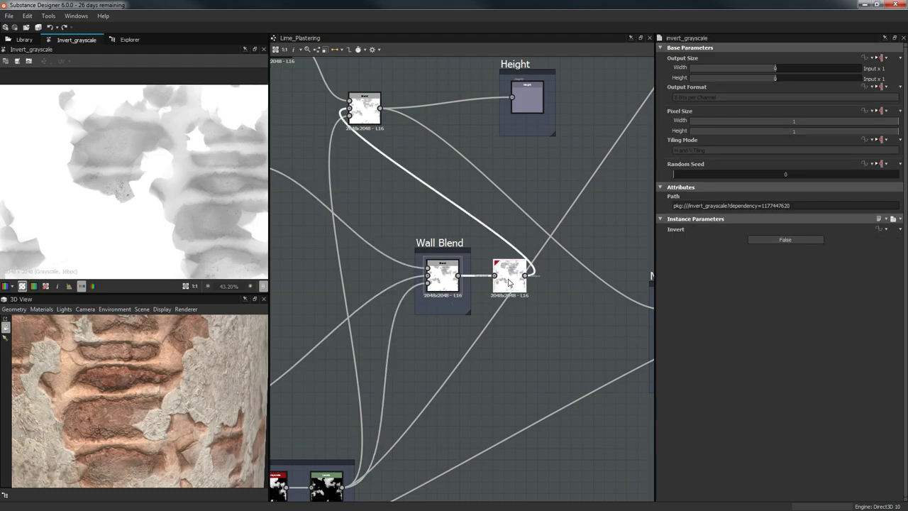
pyautogui.scroll(-3, 107, 186)
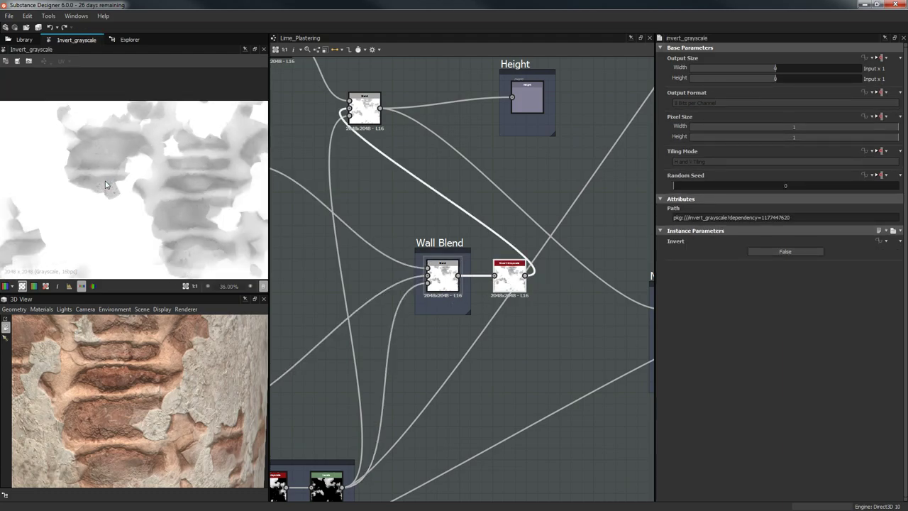
pyautogui.click(440, 274)
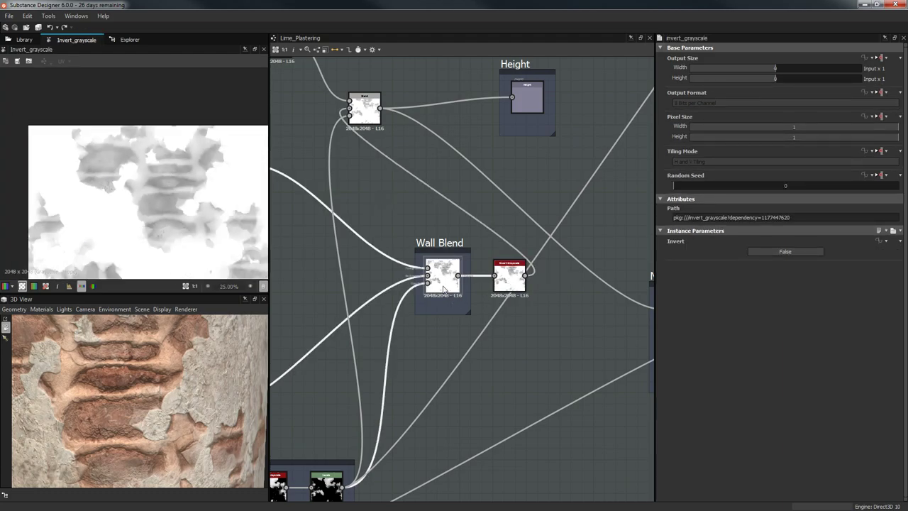
pyautogui.click(510, 287)
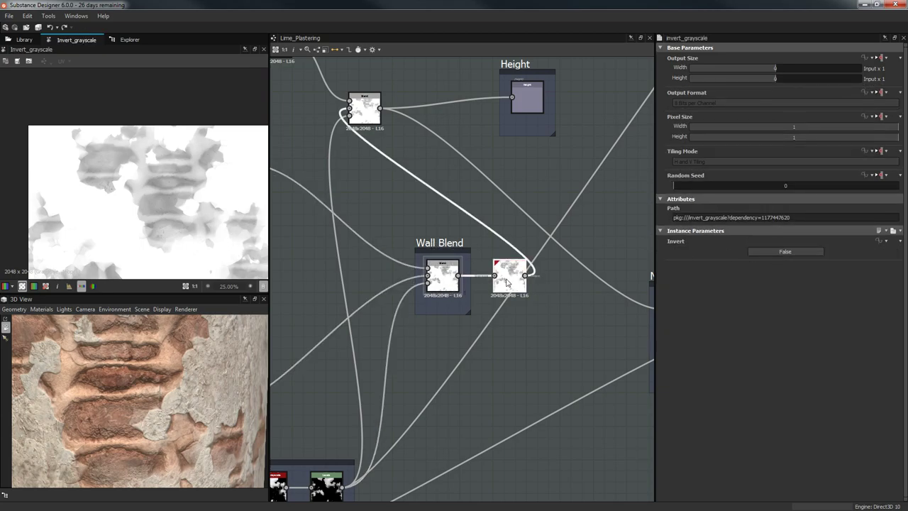
# - Set the Invert option of the Invert Grayscale node after Wall Blend to True and inspect the cylinder in 3D
pyautogui.click(793, 251)
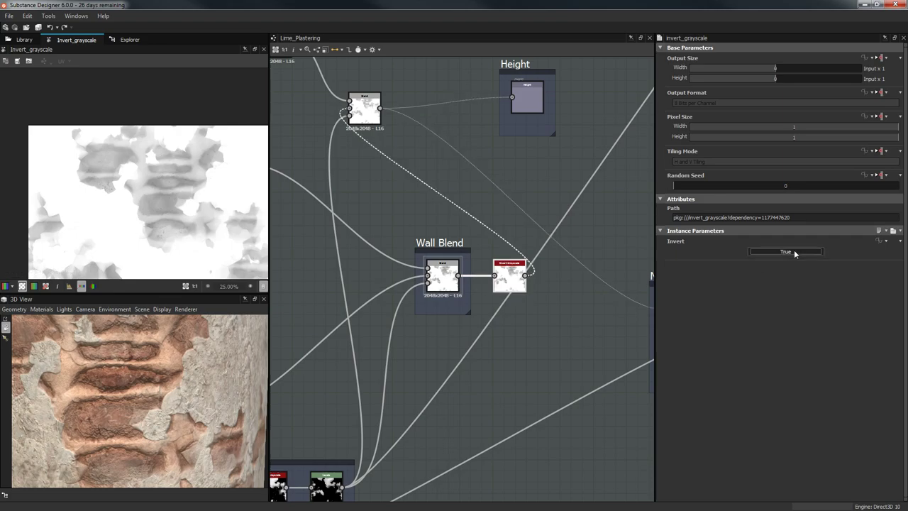
pyautogui.scroll(-4, 162, 396)
pyautogui.moveTo(151, 403)
pyautogui.mouseDown()
pyautogui.moveTo(46, 397)
pyautogui.moveTo(189, 402)
pyautogui.moveTo(205, 392)
pyautogui.moveTo(202, 400)
pyautogui.moveTo(136, 405)
pyautogui.moveTo(68, 354)
pyautogui.moveTo(141, 373)
pyautogui.moveTo(161, 394)
pyautogui.mouseUp()
pyautogui.scroll(-3, 202, 400)
pyautogui.scroll(3, 135, 405)
pyautogui.moveTo(155, 438); pyautogui.dragTo(152, 395)
pyautogui.scroll(-3, 179, 410)
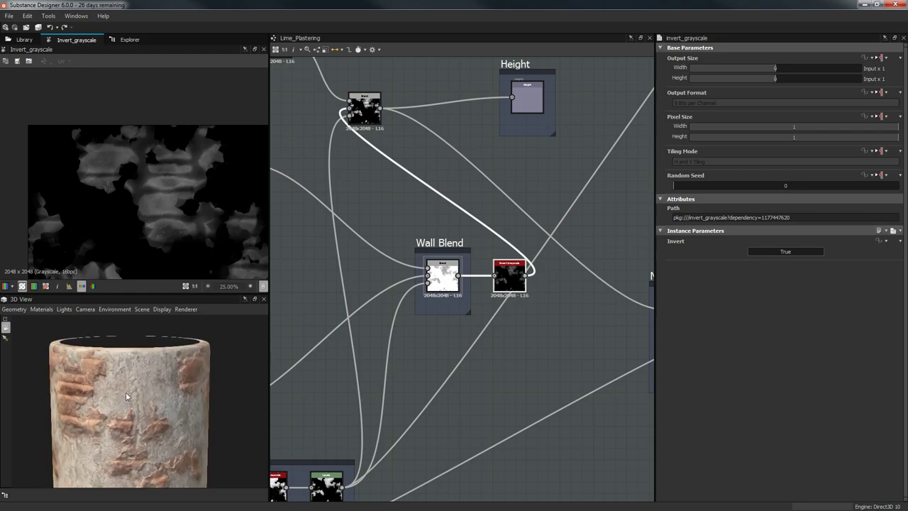
# - Examine the relief of the bricks against the lime wall from several sides of the cylinder, close up and from afar
pyautogui.scroll(4, 164, 367)
pyautogui.moveTo(165, 366); pyautogui.dragTo(132, 334)
pyautogui.scroll(-1, 166, 349)
pyautogui.moveTo(103, 403); pyautogui.dragTo(110, 414)
pyautogui.moveTo(86, 449); pyautogui.dragTo(189, 381)
pyautogui.scroll(-3, 138, 420)
pyautogui.moveTo(135, 396); pyautogui.dragTo(217, 389)
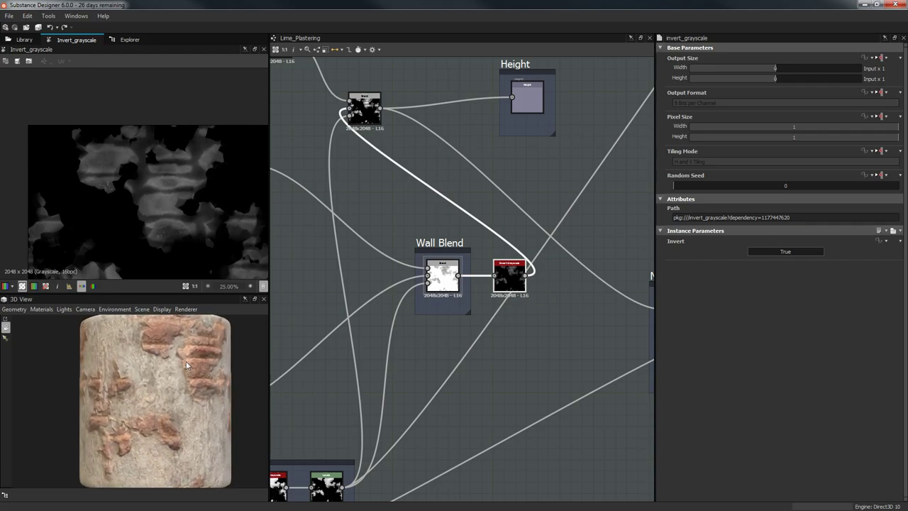
pyautogui.moveTo(170, 430)
pyautogui.mouseDown()
pyautogui.moveTo(159, 448)
pyautogui.moveTo(168, 419)
pyautogui.mouseUp()
# - Set the Invert option of the Invert Grayscale node back to False and bring the Height branch into view
pyautogui.moveTo(531, 291); pyautogui.dragTo(496, 309, button='middle')
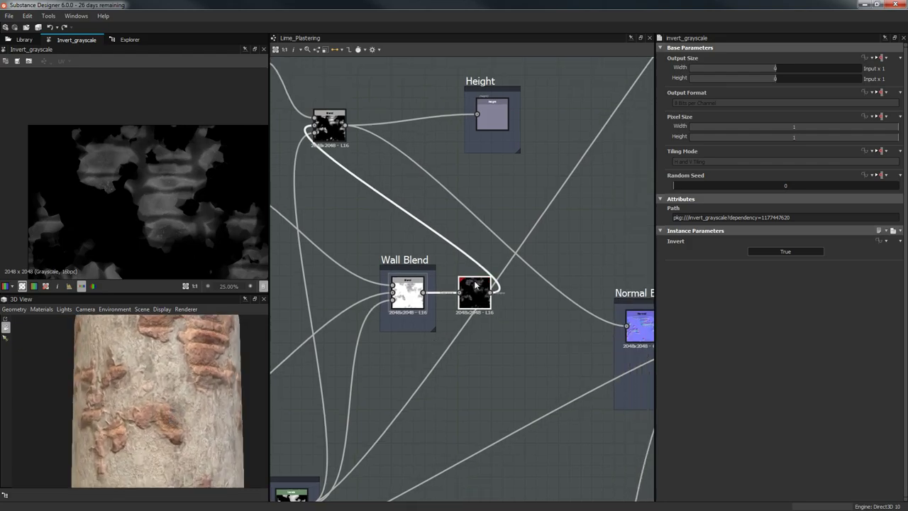
pyautogui.click(784, 254)
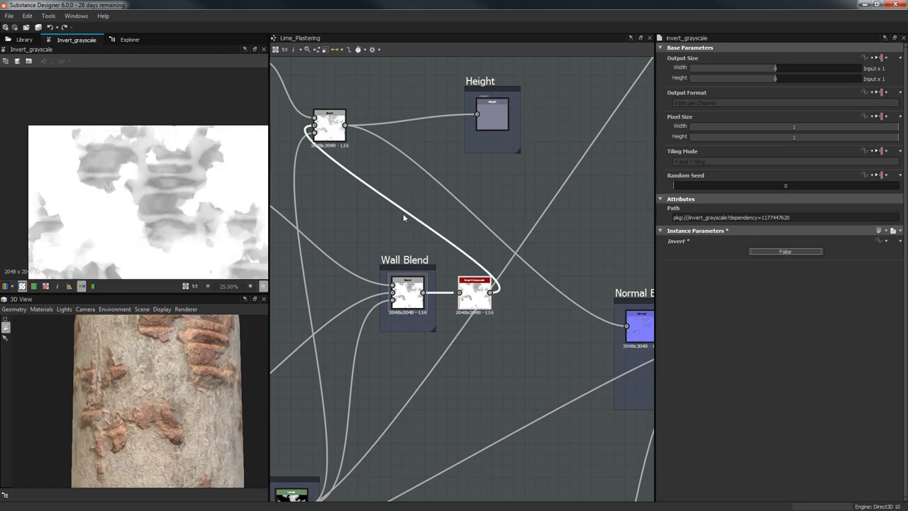
pyautogui.moveTo(439, 241); pyautogui.dragTo(504, 307, button='middle')
pyautogui.moveTo(438, 300); pyautogui.dragTo(376, 371, button='middle')
pyautogui.moveTo(436, 209); pyautogui.dragTo(562, 207, button='middle')
pyautogui.scroll(-1, 543, 224)
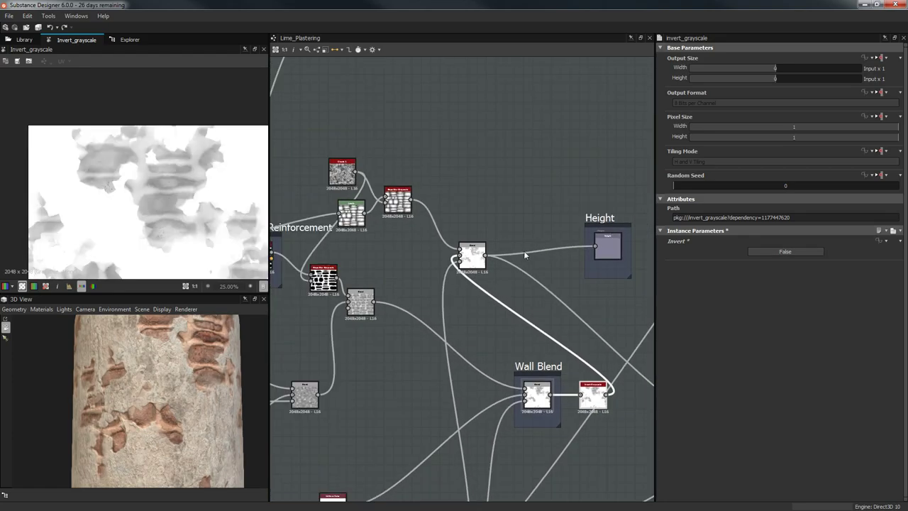
# - Preview the Blend node that feeds the Height output and compare it with the bricks on the cylinder
pyautogui.doubleClick(466, 256)
pyautogui.scroll(3, 167, 396)
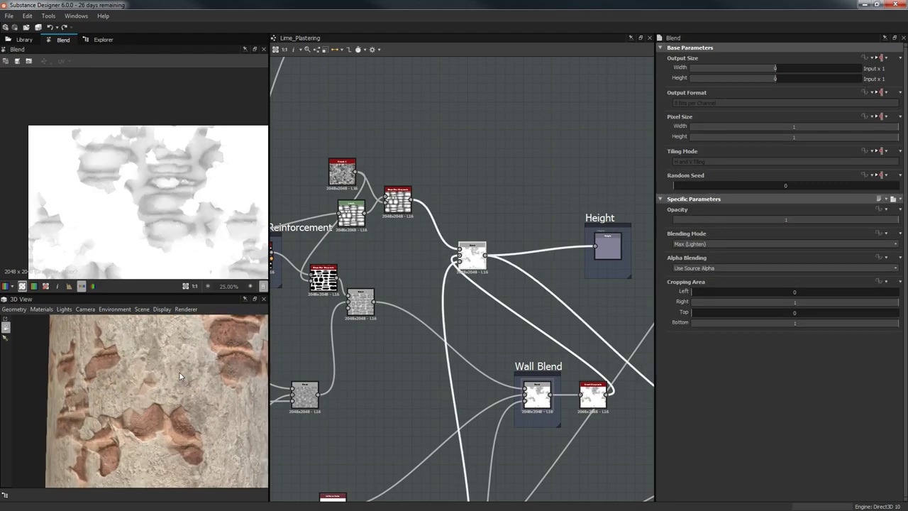
pyautogui.moveTo(210, 349); pyautogui.dragTo(174, 389, button='middle')
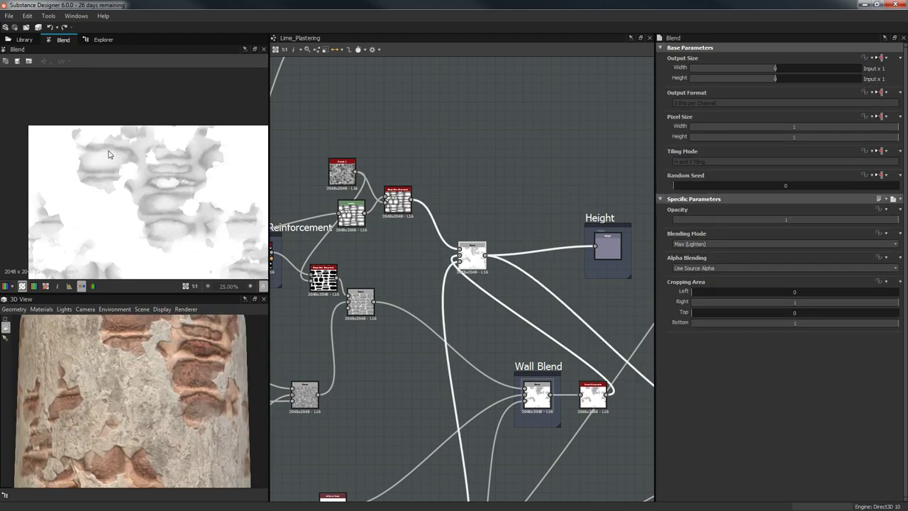
# - Trace the Height branch back through the graph and inspect its Slope Blur Grayscale and Levels nodes
pyautogui.moveTo(320, 200); pyautogui.dragTo(503, 207, button='middle')
pyautogui.moveTo(374, 275); pyautogui.dragTo(513, 187, button='middle')
pyautogui.scroll(-3, 497, 207)
pyautogui.moveTo(444, 237); pyautogui.dragTo(603, 171, button='middle')
pyautogui.scroll(3, 603, 172)
pyautogui.moveTo(322, 222)
pyautogui.mouseDown(button='middle')
pyautogui.moveTo(482, 215)
pyautogui.moveTo(483, 239)
pyautogui.moveTo(334, 287)
pyautogui.mouseUp(button='middle')
pyautogui.doubleClick(422, 217)
pyautogui.moveTo(515, 250); pyautogui.dragTo(288, 328, button='middle')
pyautogui.moveTo(624, 206); pyautogui.dragTo(489, 254, button='middle')
pyautogui.scroll(1, 541, 240)
pyautogui.scroll(-3, 541, 240)
pyautogui.scroll(3, 386, 282)
pyautogui.doubleClick(359, 260)
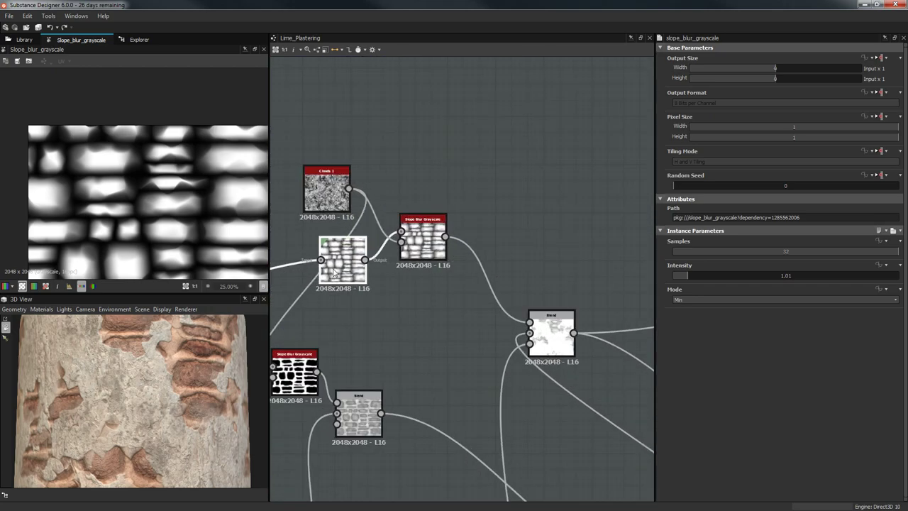
pyautogui.scroll(2, 123, 222)
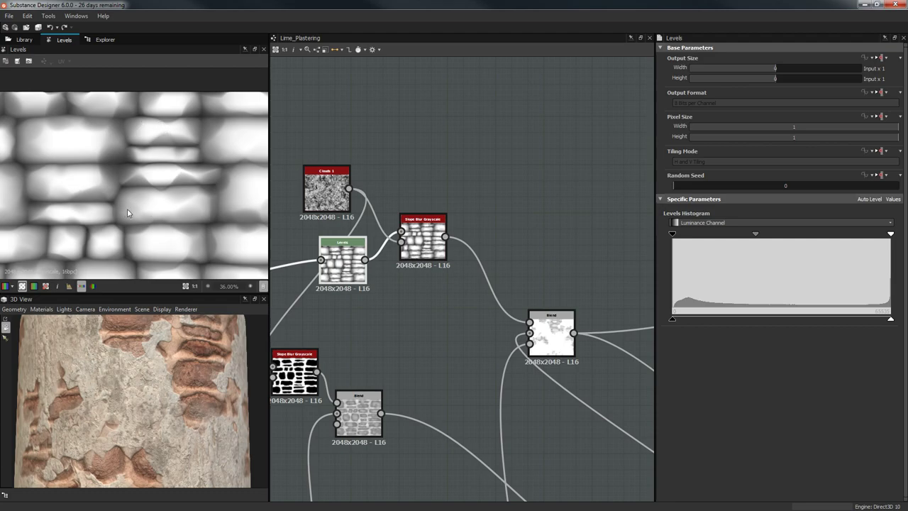
# - Connect the Levels output to the Gravel Reinforcement Blend node's background in place of the gravel Blend and inspect the bricks in 3D
pyautogui.moveTo(379, 290); pyautogui.dragTo(544, 255, button='middle')
pyautogui.scroll(-1, 496, 274)
pyautogui.moveTo(540, 280); pyautogui.dragTo(585, 270)
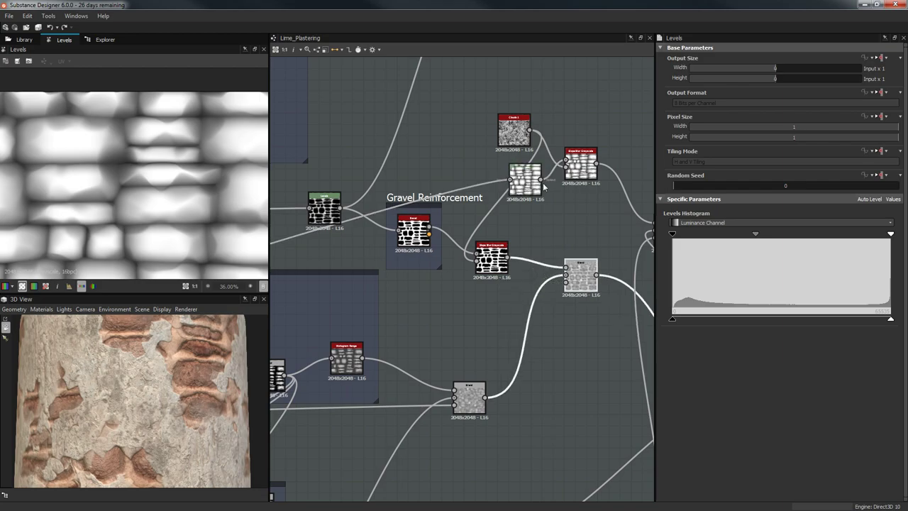
pyautogui.click(573, 278)
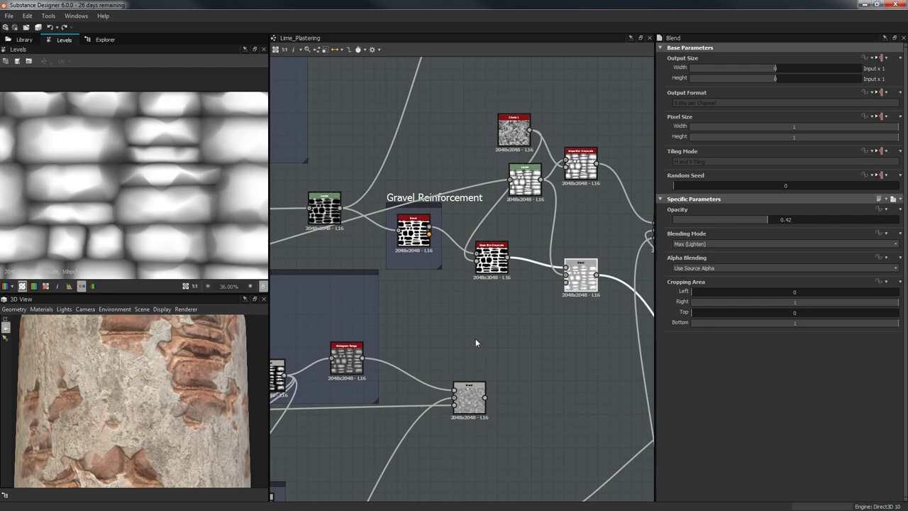
pyautogui.moveTo(194, 386); pyautogui.dragTo(171, 374)
pyautogui.scroll(4, 134, 403)
pyautogui.scroll(-5, 122, 389)
pyautogui.scroll(3, 137, 383)
pyautogui.scroll(3, 139, 383)
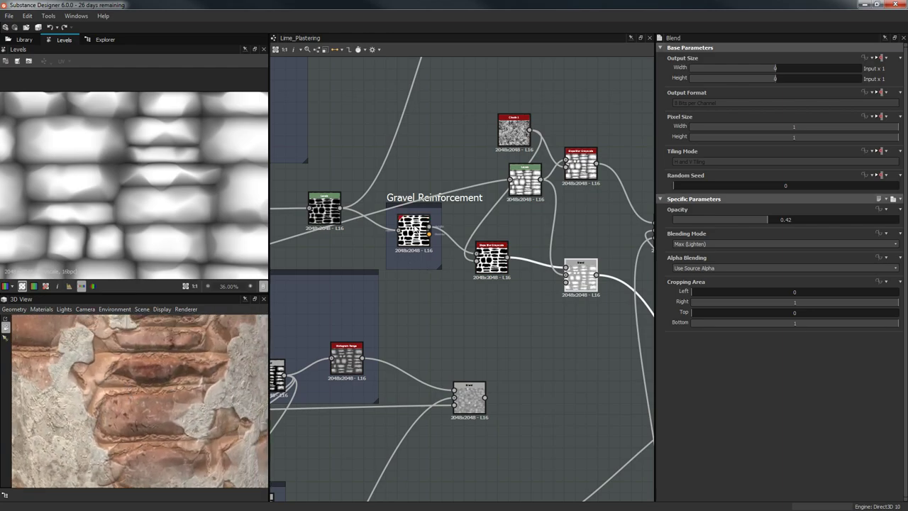
# - Show the Gravel Reinforcement Bevel node's parameters and examine the brick edges up close on the cylinder
pyautogui.click(492, 261)
pyautogui.moveTo(543, 299); pyautogui.dragTo(474, 256, button='middle')
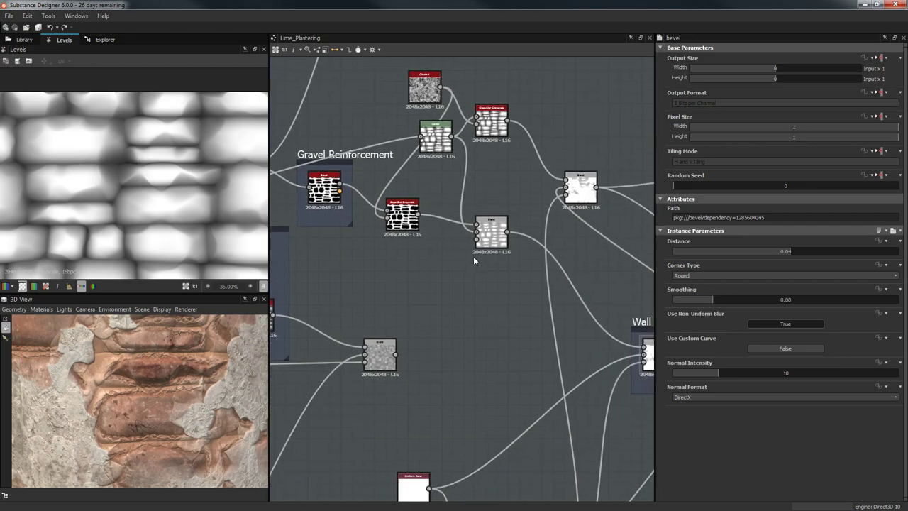
pyautogui.moveTo(324, 248); pyautogui.dragTo(381, 297, button='middle')
pyautogui.scroll(2, 164, 383)
pyautogui.moveTo(164, 383); pyautogui.dragTo(128, 393)
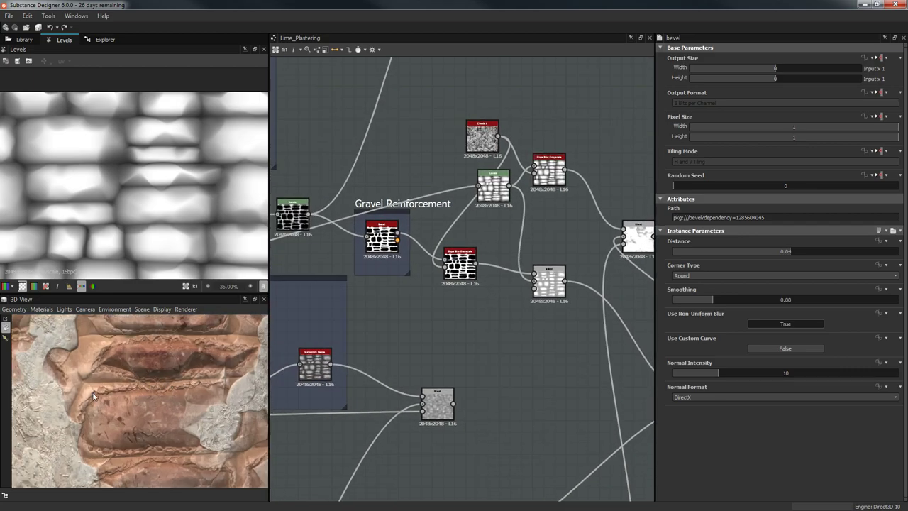
pyautogui.keyDown('alt'); pyautogui.moveTo(86, 418); pyautogui.dragTo(128, 424); pyautogui.keyUp('alt')
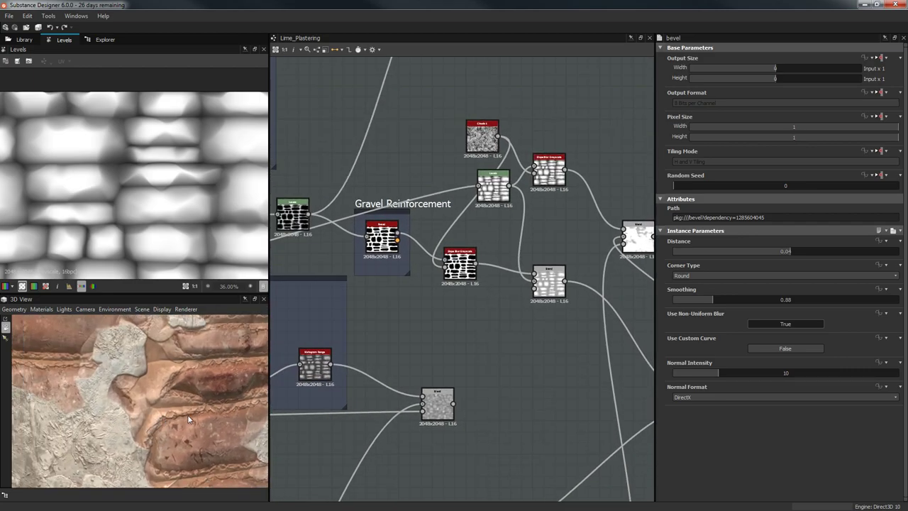
# - Set the opacity of the Max (Lighten) Blend node after Gravel Reinforcement to 0
pyautogui.moveTo(509, 346); pyautogui.dragTo(463, 349, button='middle')
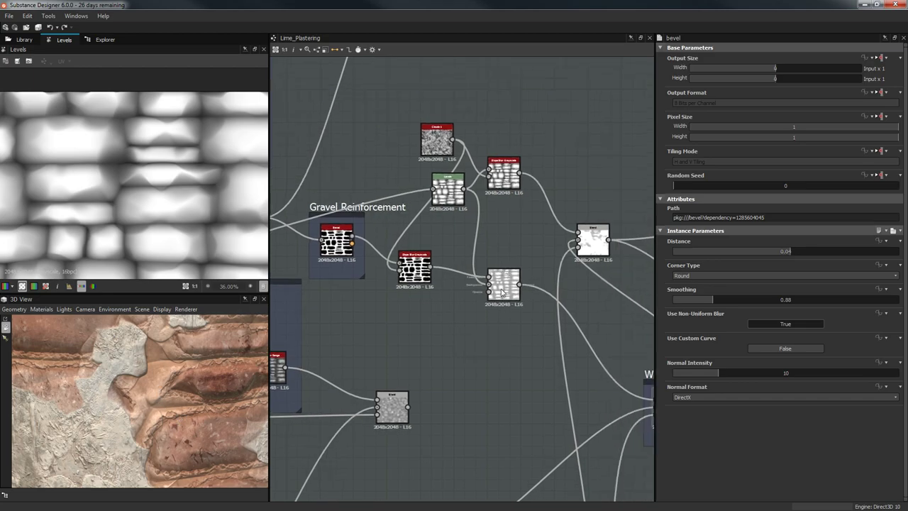
pyautogui.doubleClick(504, 282)
pyautogui.moveTo(721, 220); pyautogui.dragTo(715, 220)
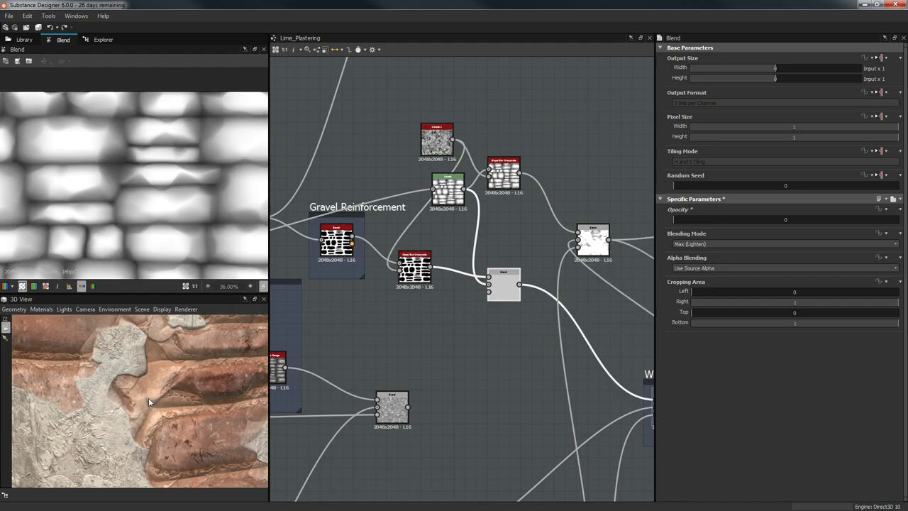
# - Raise the opacity of the Max (Lighten) Blend node after Gravel Reinforcement in stages, from 0.04 up to 0.27
pyautogui.scroll(-4, 151, 396)
pyautogui.moveTo(149, 399); pyautogui.dragTo(304, 352)
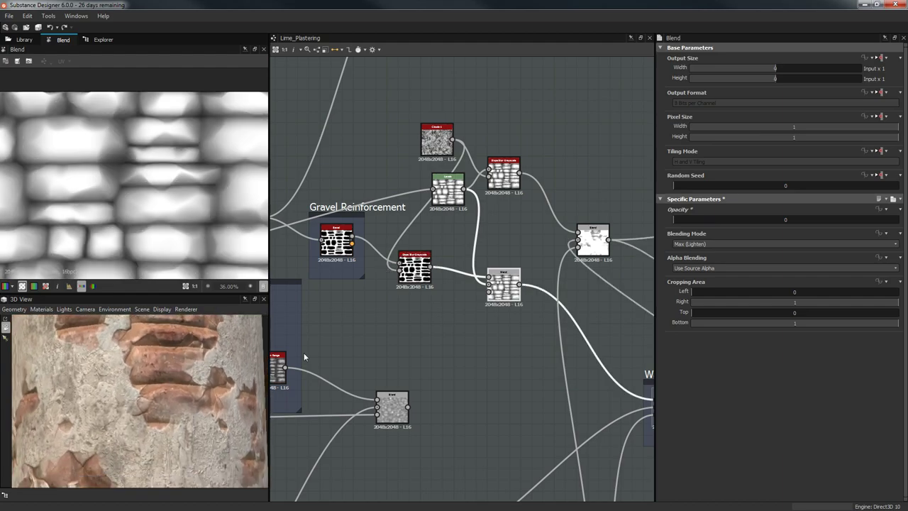
pyautogui.click(682, 220)
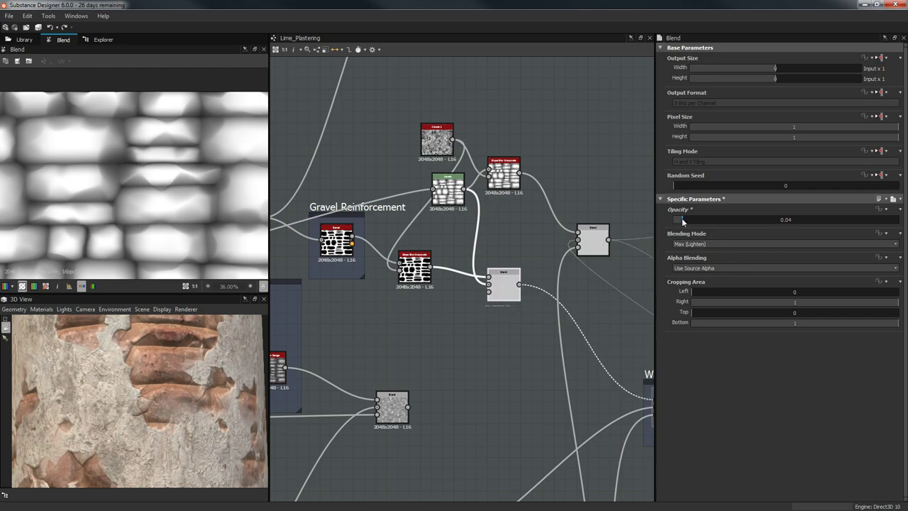
pyautogui.moveTo(681, 218); pyautogui.dragTo(695, 217)
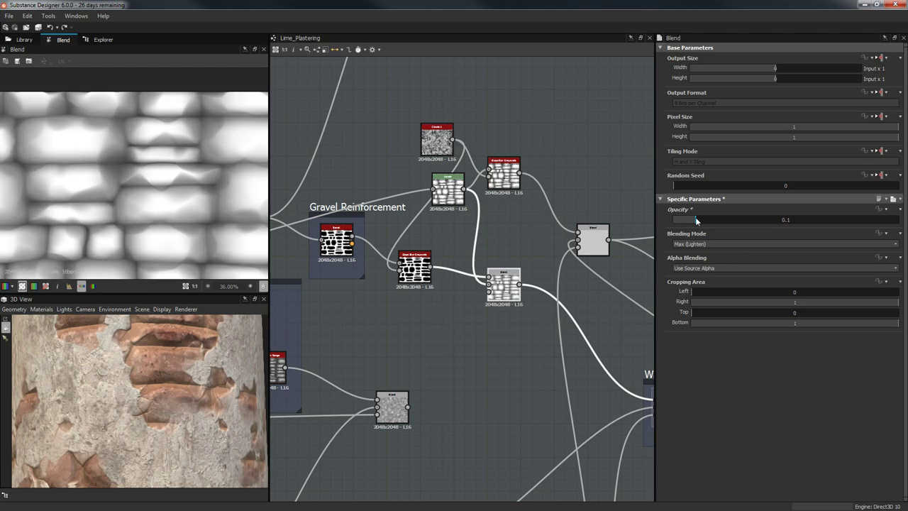
pyautogui.click(713, 219)
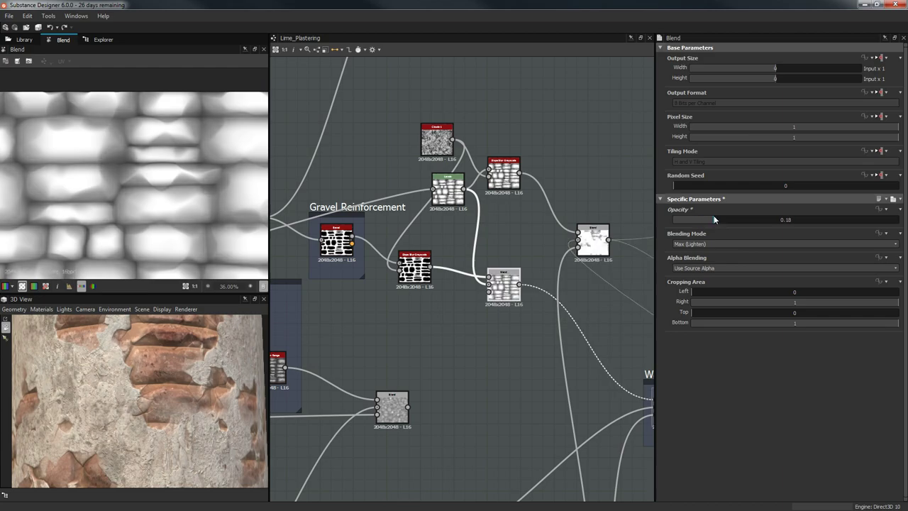
pyautogui.moveTo(722, 219); pyautogui.dragTo(734, 219)
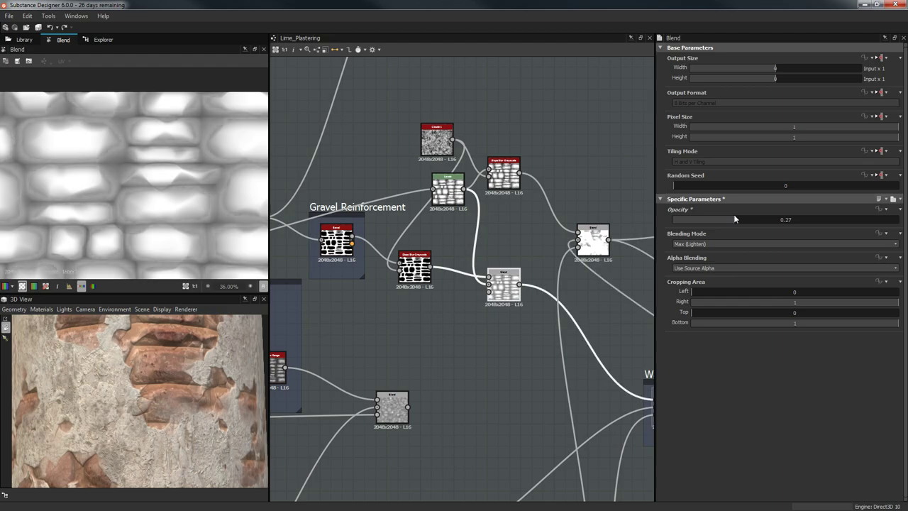
# - Examine the gaps between the bricks on the 3D cylinder from several angles and distances
pyautogui.moveTo(110, 390); pyautogui.dragTo(243, 417)
pyautogui.scroll(-3, 198, 389)
pyautogui.moveTo(126, 415); pyautogui.dragTo(92, 408)
pyautogui.scroll(1, 182, 436)
pyautogui.moveTo(462, 395); pyautogui.dragTo(563, 399, button='middle')
pyautogui.moveTo(114, 403); pyautogui.dragTo(254, 356)
pyautogui.scroll(-3, 82, 428)
pyautogui.moveTo(428, 299); pyautogui.dragTo(330, 313, button='middle')
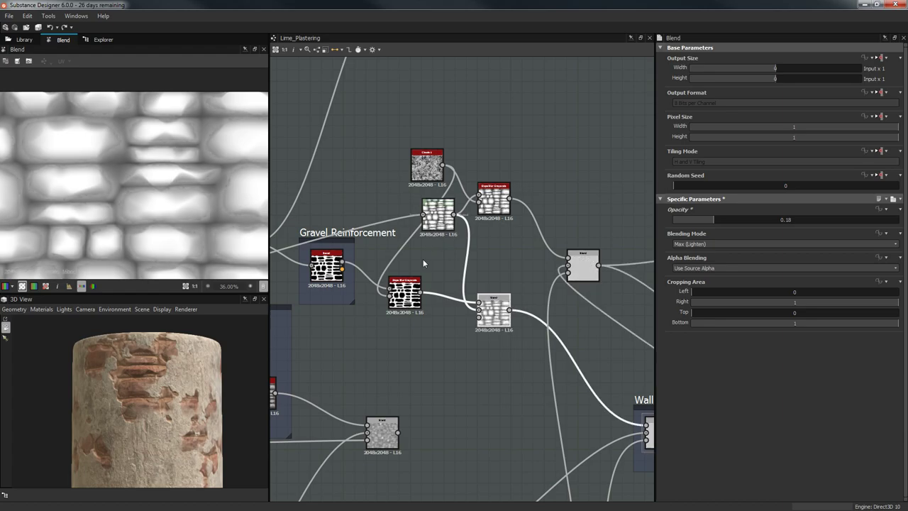
# - Undo the Blend node's opacity changes and its background reconnection, restoring the 0.42 opacity and the gravel Blend input
pyautogui.hotkey('ctrl', 'z')
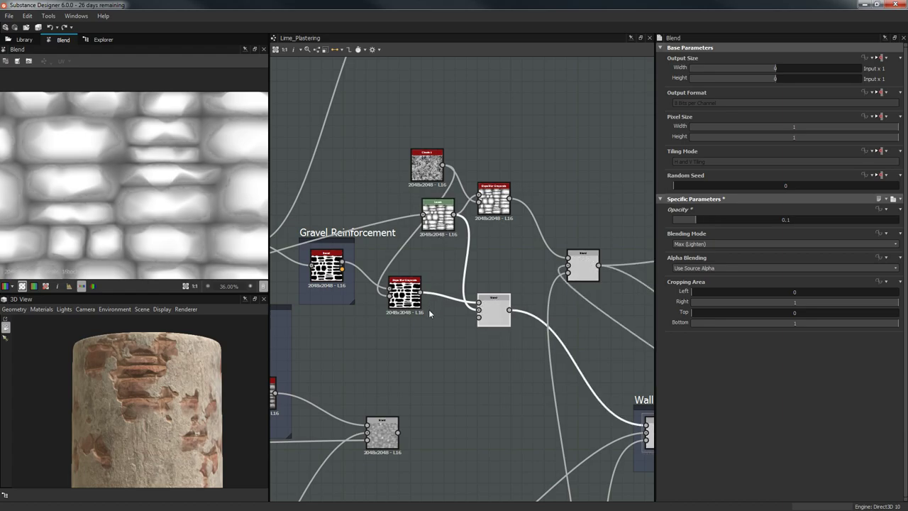
pyautogui.hotkey('ctrl', 'z')
pyautogui.hotkey('ctrl', 'z')
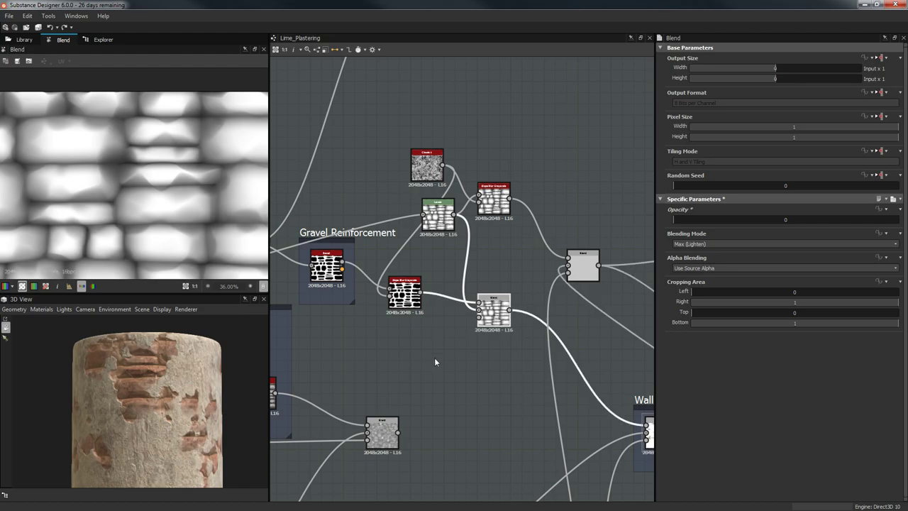
pyautogui.hotkey('ctrl', 'z')
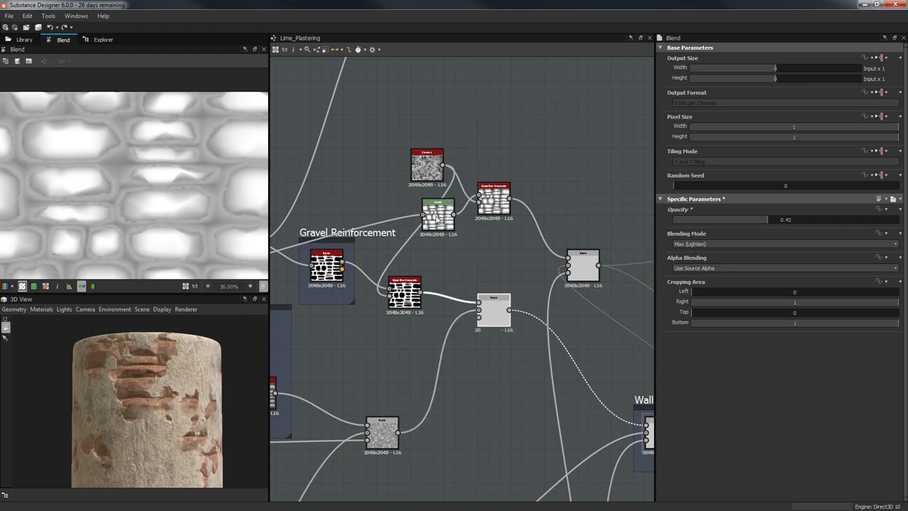
# - Add a Levels node after the brick Slope Blur Grayscale node and route all of that node's outgoing connections through it
pyautogui.scroll(-1, 343, 300)
pyautogui.moveTo(344, 298); pyautogui.dragTo(578, 285, button='middle')
pyautogui.moveTo(348, 317); pyautogui.dragTo(694, 221, button='middle')
pyautogui.scroll(2, 301, 332)
pyautogui.moveTo(363, 324); pyautogui.dragTo(569, 305, button='middle')
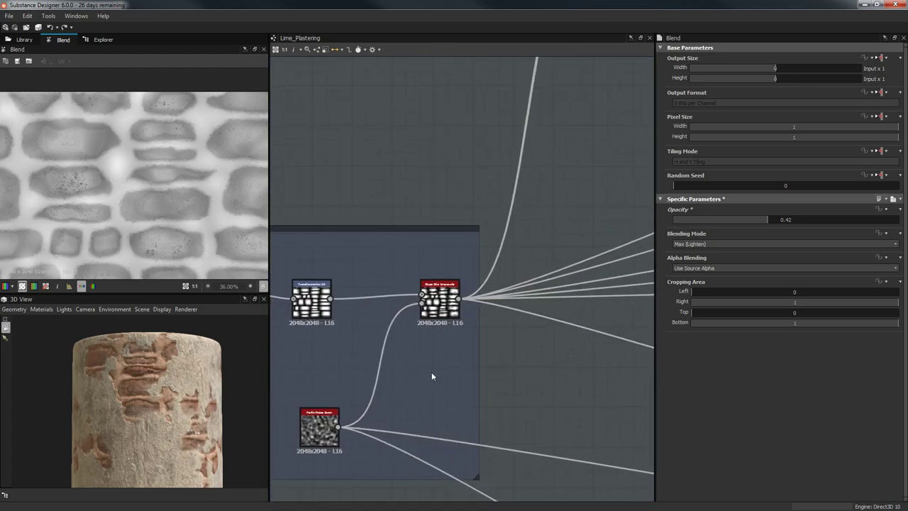
pyautogui.press('space')
pyautogui.write('lev')
pyautogui.press('Return')
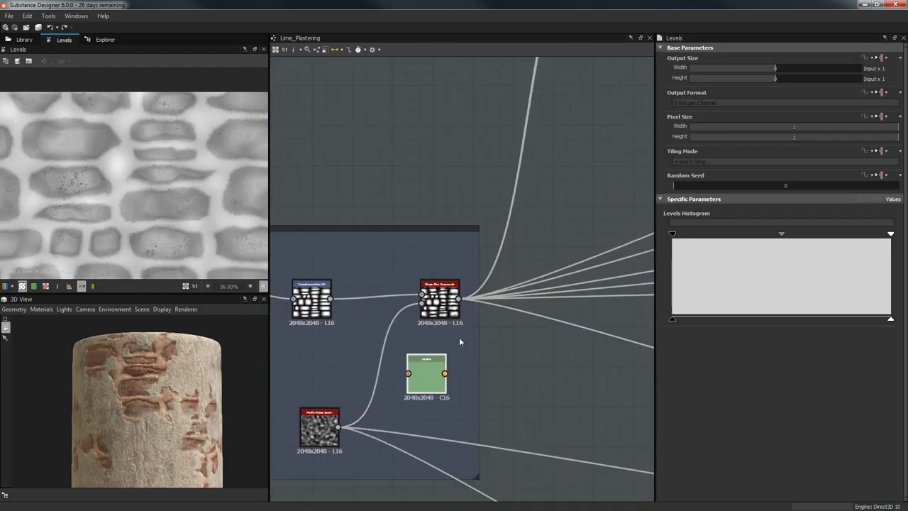
pyautogui.moveTo(458, 298); pyautogui.dragTo(409, 373)
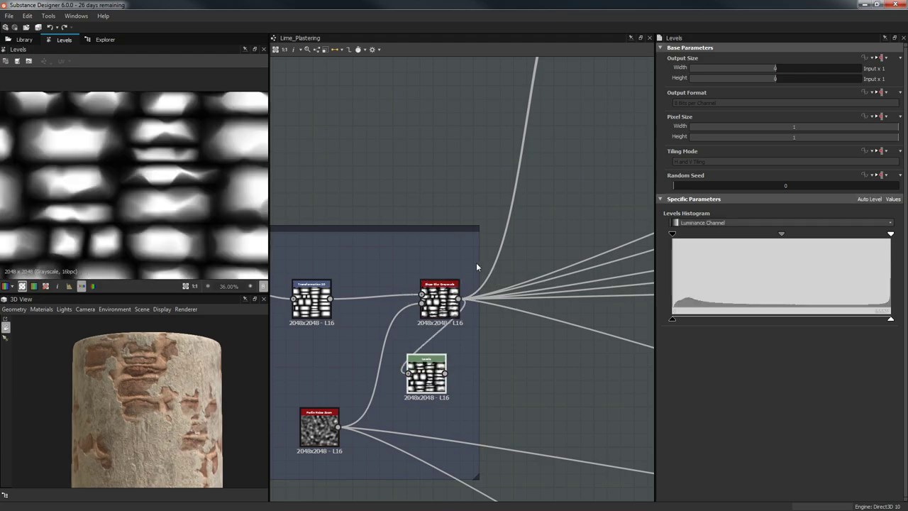
pyautogui.keyDown('shift'); pyautogui.moveTo(458, 299); pyautogui.dragTo(446, 372); pyautogui.keyUp('shift')
pyautogui.click(440, 386)
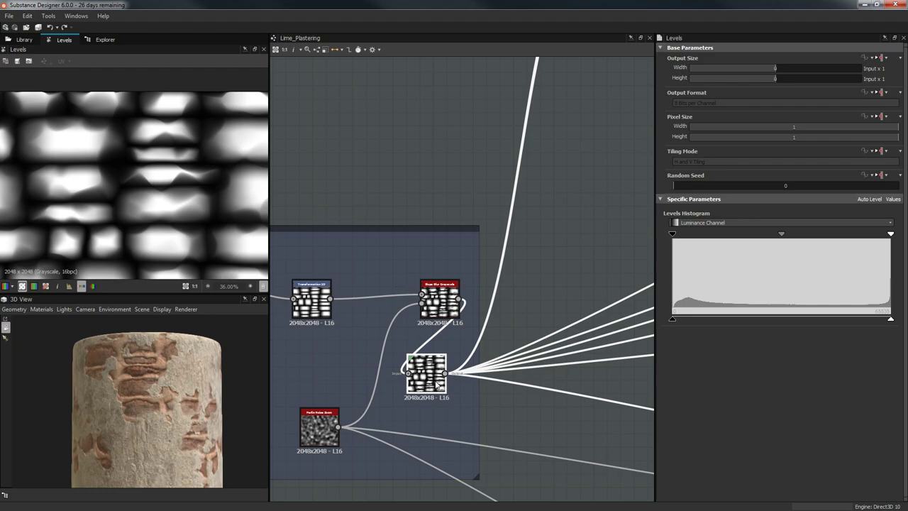
# - Shift the new Levels node's input midpoint toward black to brighten the brick map and inspect the cylinder up close
pyautogui.moveTo(796, 235); pyautogui.dragTo(750, 236)
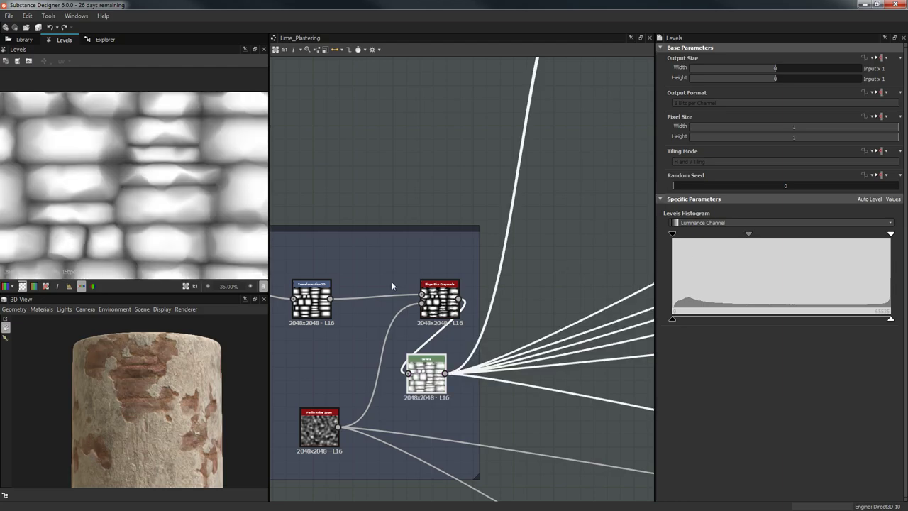
pyautogui.moveTo(109, 391); pyautogui.dragTo(186, 396)
pyautogui.scroll(5, 179, 393)
pyautogui.keyDown('ctrl'); pyautogui.keyDown('shift'); pyautogui.moveTo(185, 392); pyautogui.dragTo(143, 395, button='right'); pyautogui.keyUp('shift'); pyautogui.keyUp('ctrl')
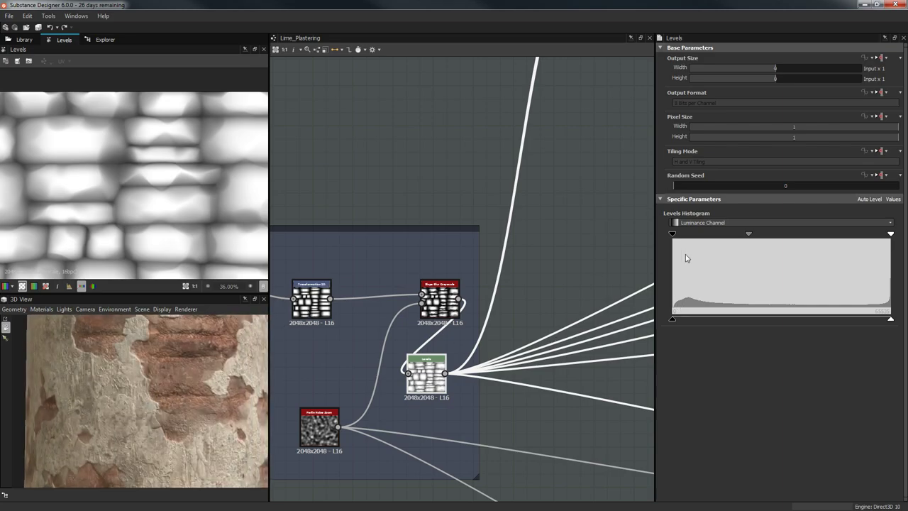
# - Bring the Levels input midpoint back to about 0.488 and compare the brick edges on the cylinder
pyautogui.moveTo(749, 236); pyautogui.dragTo(759, 237)
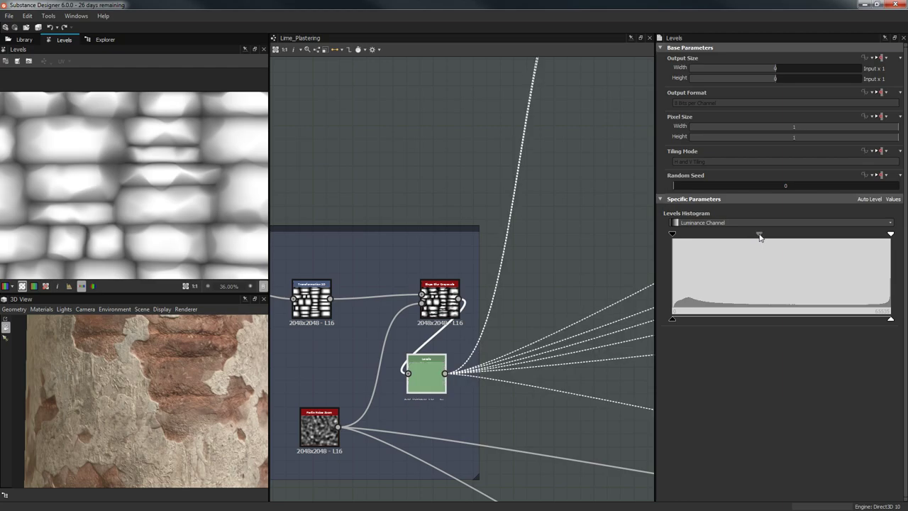
pyautogui.moveTo(766, 238); pyautogui.dragTo(770, 237)
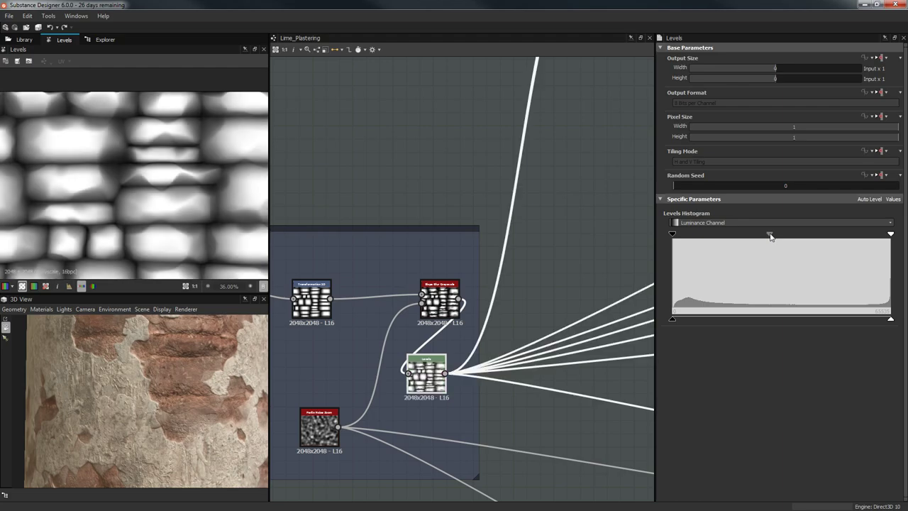
pyautogui.moveTo(771, 237); pyautogui.dragTo(778, 237)
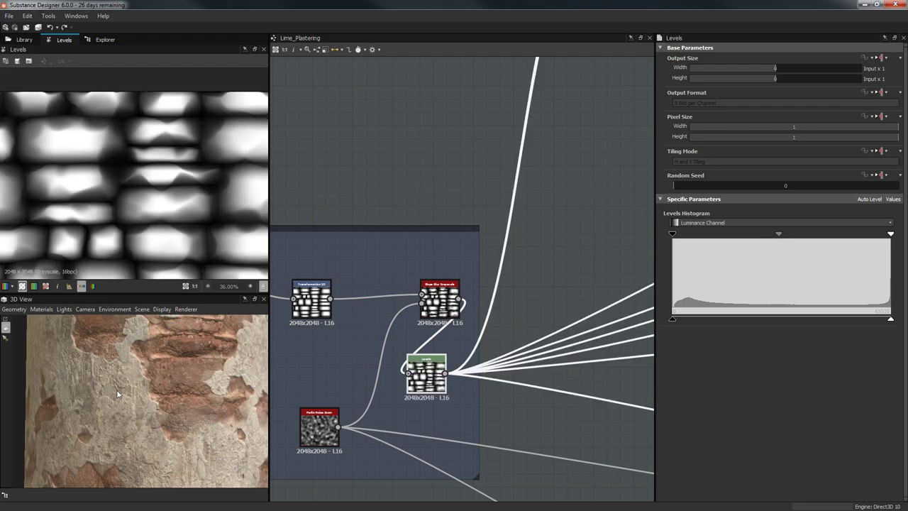
pyautogui.scroll(-4, 145, 395)
pyautogui.moveTo(145, 396); pyautogui.dragTo(174, 419)
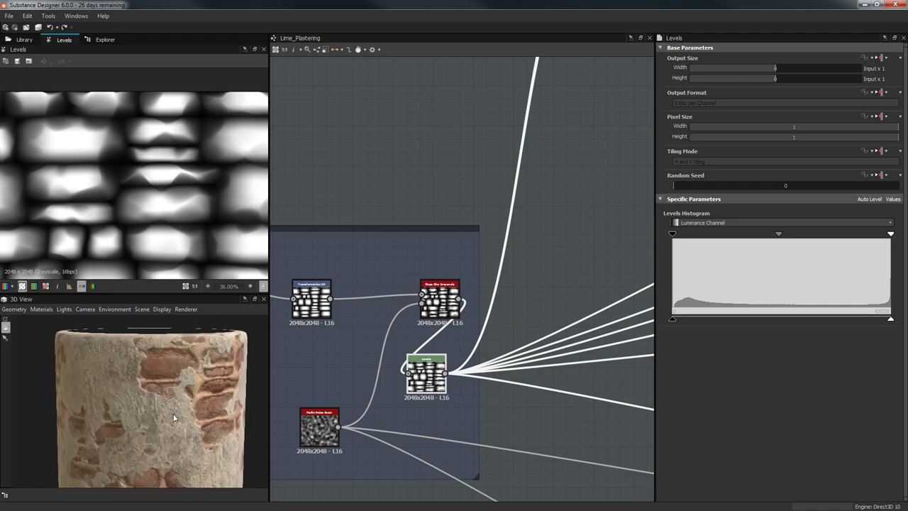
pyautogui.scroll(5, 170, 403)
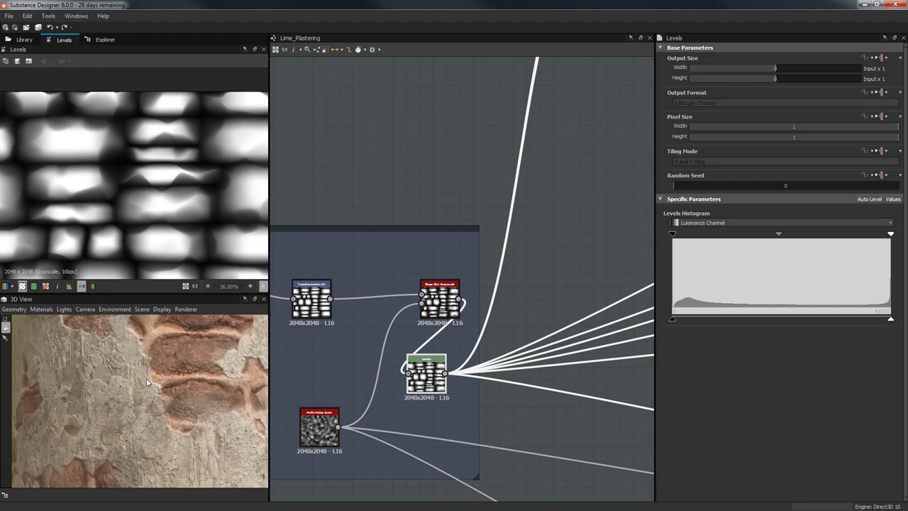
pyautogui.moveTo(147, 382); pyautogui.dragTo(149, 412, button='right')
pyautogui.moveTo(149, 413); pyautogui.dragTo(150, 425, button='middle')
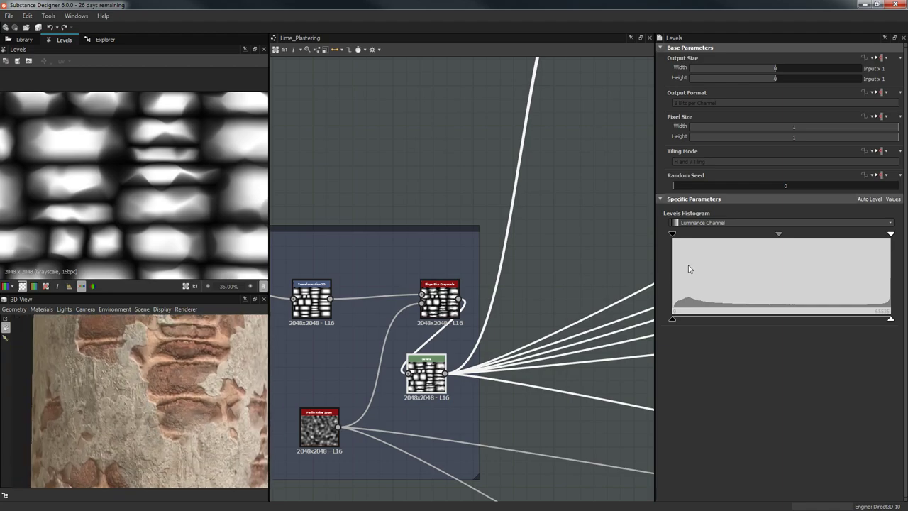
# - Show the Levels parameters as numeric values, try Level In Mid at 0.42 and 0.44, and check the bricks in 3D
pyautogui.click(893, 199)
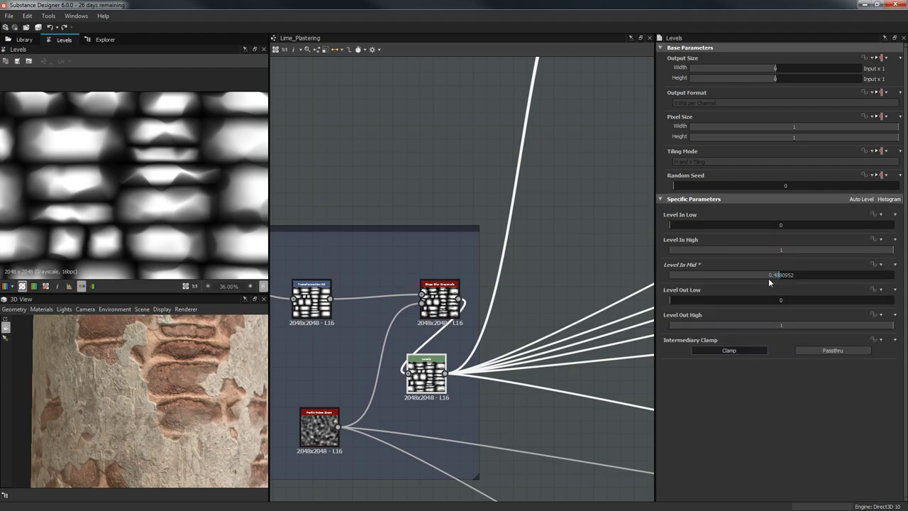
pyautogui.moveTo(768, 278); pyautogui.dragTo(762, 279)
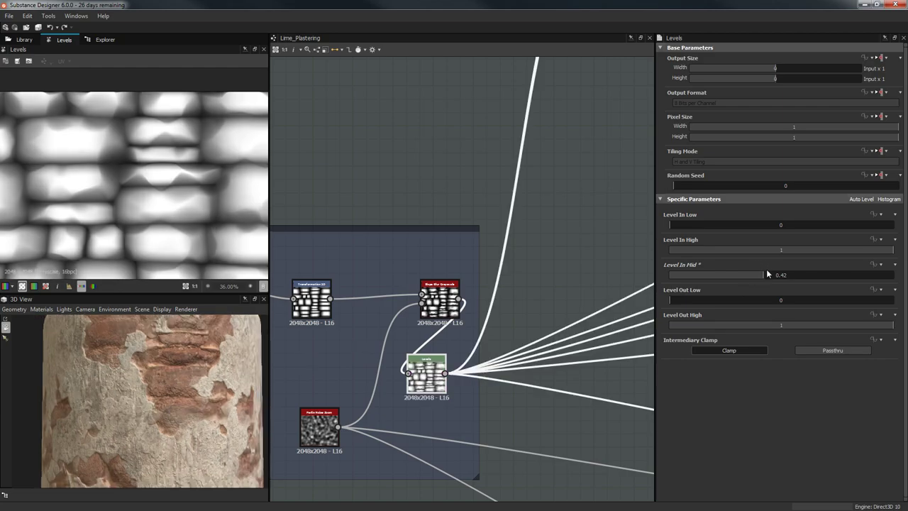
pyautogui.moveTo(769, 278); pyautogui.dragTo(774, 278)
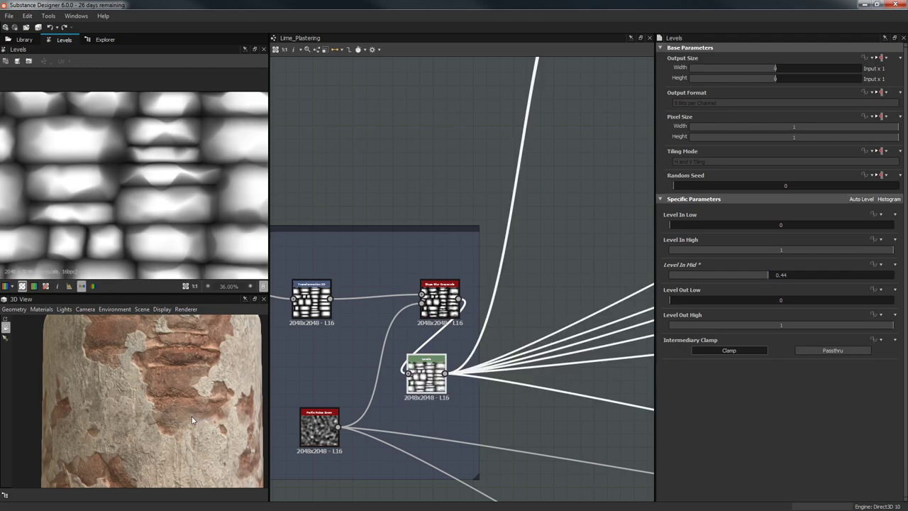
pyautogui.moveTo(183, 391)
pyautogui.mouseDown()
pyautogui.moveTo(154, 374)
pyautogui.moveTo(222, 396)
pyautogui.moveTo(170, 397)
pyautogui.mouseUp()
pyautogui.scroll(3, 218, 397)
# - Set the Levels node's Level In Mid to 0.48 and inspect the bricks on the cylinder
pyautogui.moveTo(775, 279); pyautogui.dragTo(777, 278)
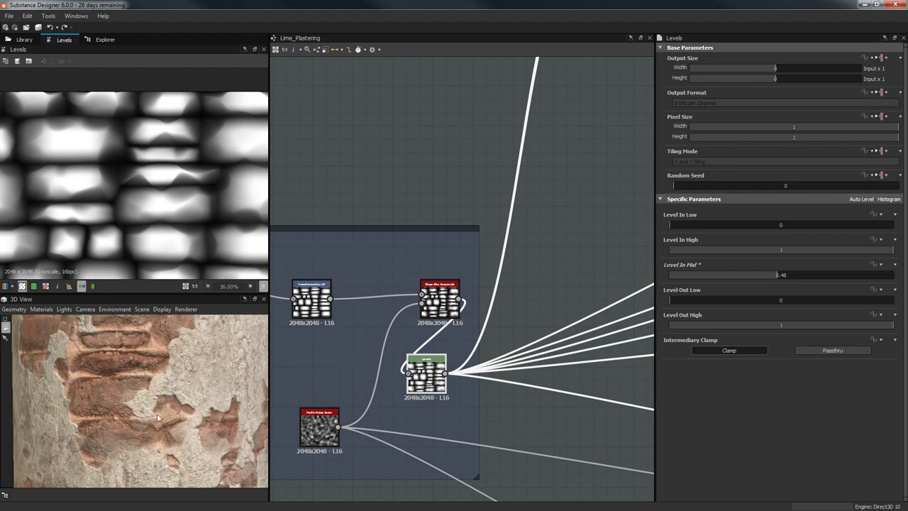
pyautogui.scroll(-6, 158, 418)
pyautogui.scroll(5, 140, 408)
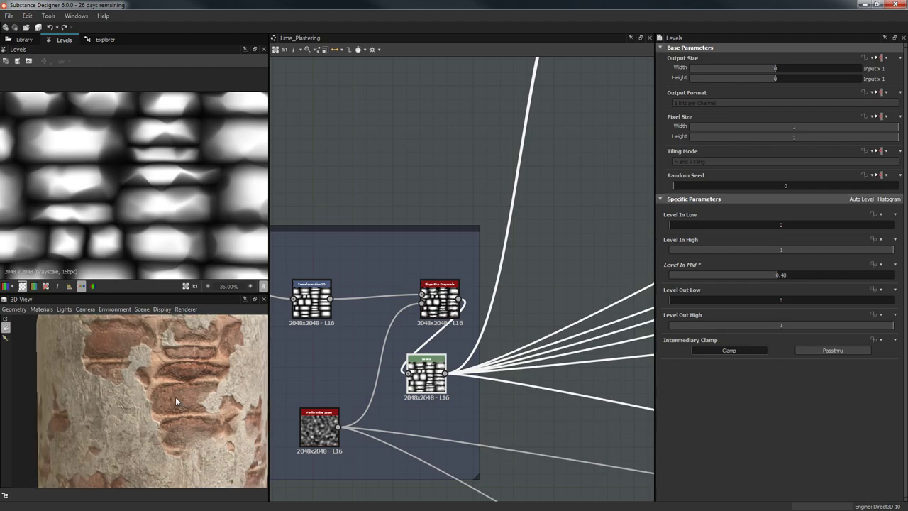
pyautogui.scroll(3, 175, 397)
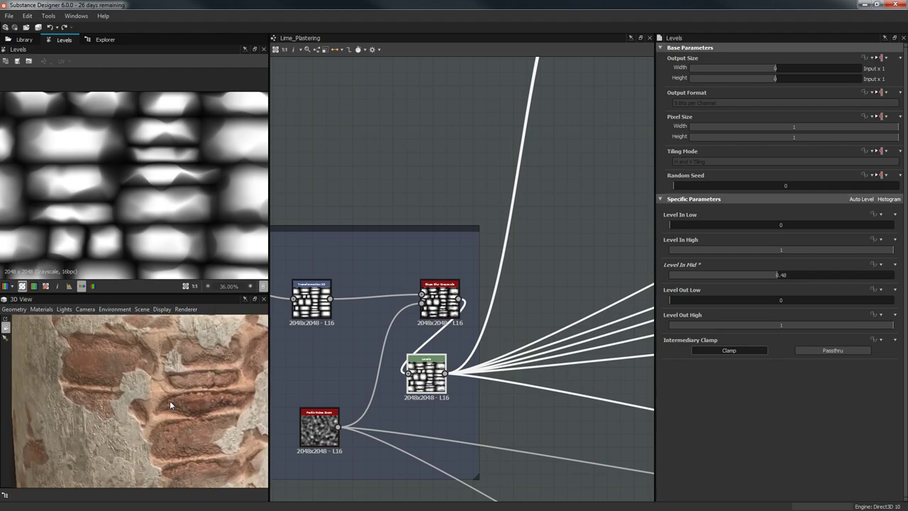
pyautogui.scroll(-5, 169, 391)
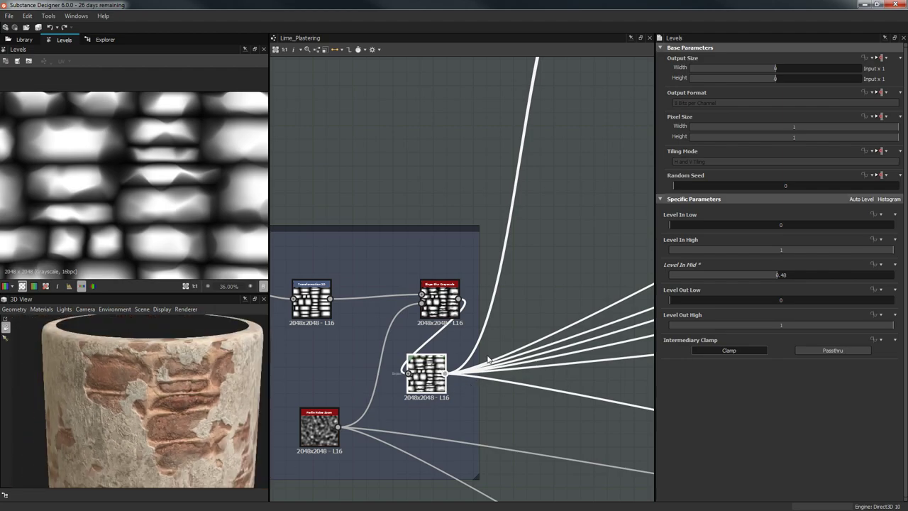
# - Show the Levels node below Clouds 1 in the Height branch and move it slightly away from the Slope Blur Grayscale node
pyautogui.moveTo(473, 358); pyautogui.dragTo(388, 357, button='middle')
pyautogui.scroll(-5, 388, 357)
pyautogui.moveTo(491, 348); pyautogui.dragTo(260, 352, button='middle')
pyautogui.scroll(4, 450, 270)
pyautogui.moveTo(610, 263); pyautogui.dragTo(430, 336, button='middle')
pyautogui.scroll(1, 409, 283)
pyautogui.click(357, 251)
pyautogui.doubleClick(357, 252)
pyautogui.moveTo(397, 305); pyautogui.dragTo(452, 309, button='middle')
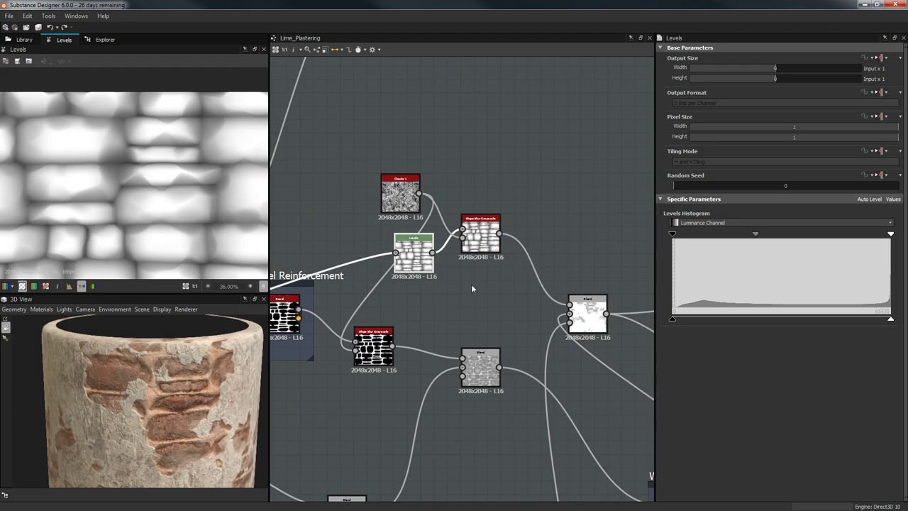
pyautogui.moveTo(406, 253); pyautogui.dragTo(385, 261)
# - Preview the Height branch's Slope Blur Grayscale node and the Clouds 1 node that drives its slope
pyautogui.doubleClick(471, 231)
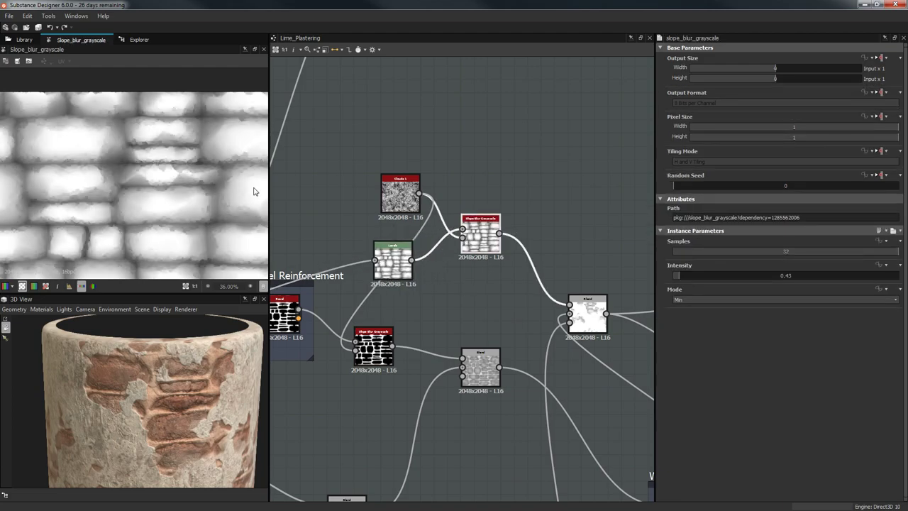
pyautogui.scroll(3, 403, 212)
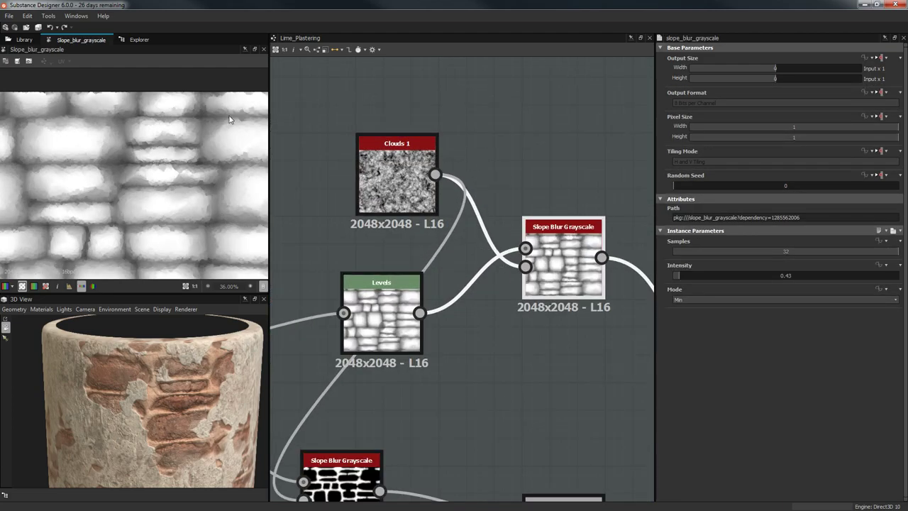
pyautogui.scroll(4, 176, 154)
pyautogui.doubleClick(394, 171)
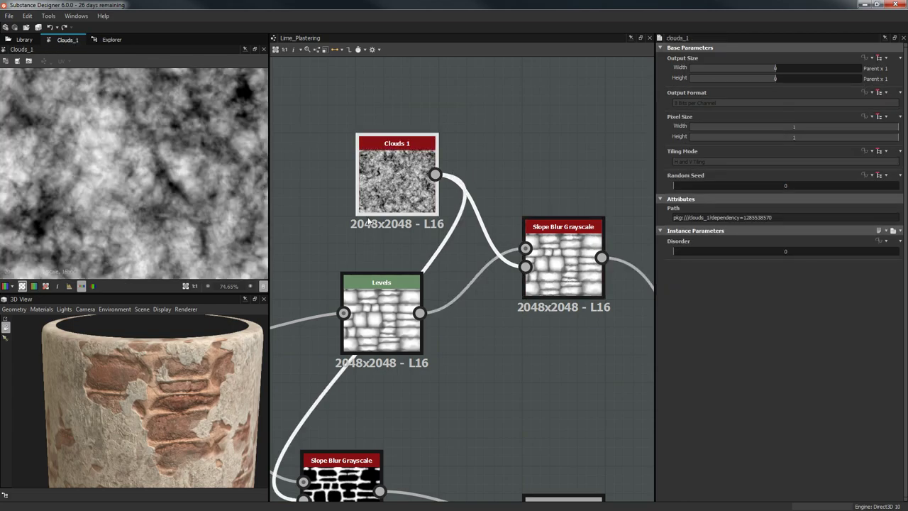
pyautogui.doubleClick(562, 256)
# - Preview the Max (Lighten) Blend node that the Height branch's Slope Blur Grayscale feeds
pyautogui.scroll(-1, 526, 365)
pyautogui.moveTo(526, 365); pyautogui.dragTo(234, 236, button='middle')
pyautogui.scroll(-1, 442, 315)
pyautogui.doubleClick(453, 301)
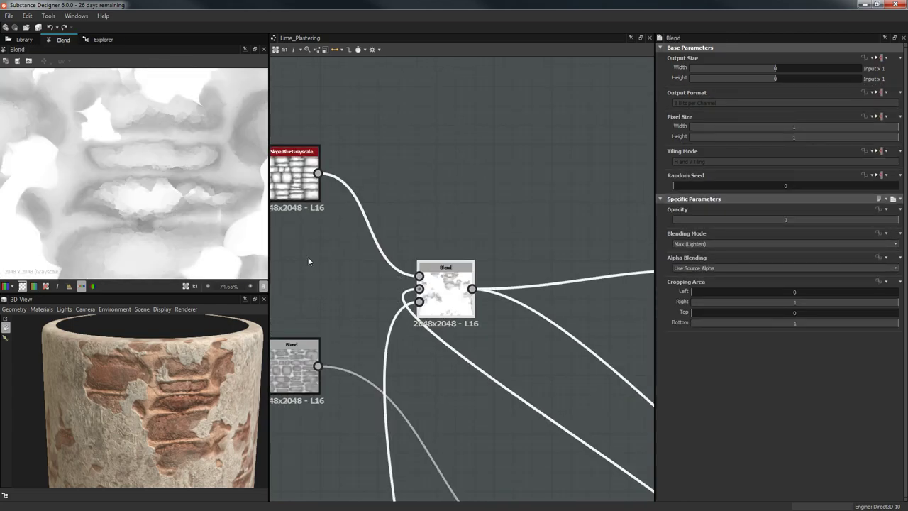
# - Trace the Blend node's mask back to the last Wall Mask node, preview it, and examine the Blend output again up close
pyautogui.moveTo(450, 219); pyautogui.dragTo(469, 214, button='middle')
pyautogui.scroll(-4, 496, 244)
pyautogui.moveTo(489, 415); pyautogui.dragTo(490, 128, button='middle')
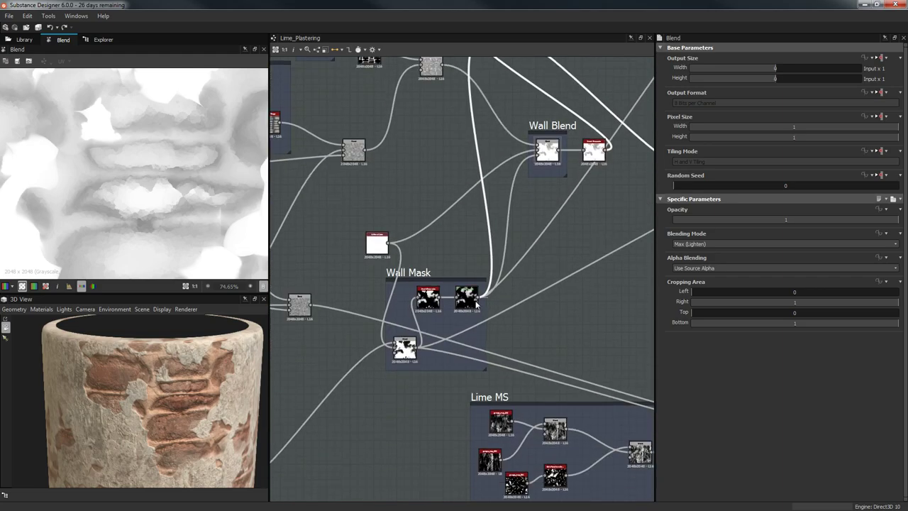
pyautogui.doubleClick(471, 301)
pyautogui.moveTo(493, 261); pyautogui.dragTo(471, 430, button='middle')
pyautogui.scroll(2, 469, 197)
pyautogui.doubleClick(471, 203)
pyautogui.scroll(3, 147, 204)
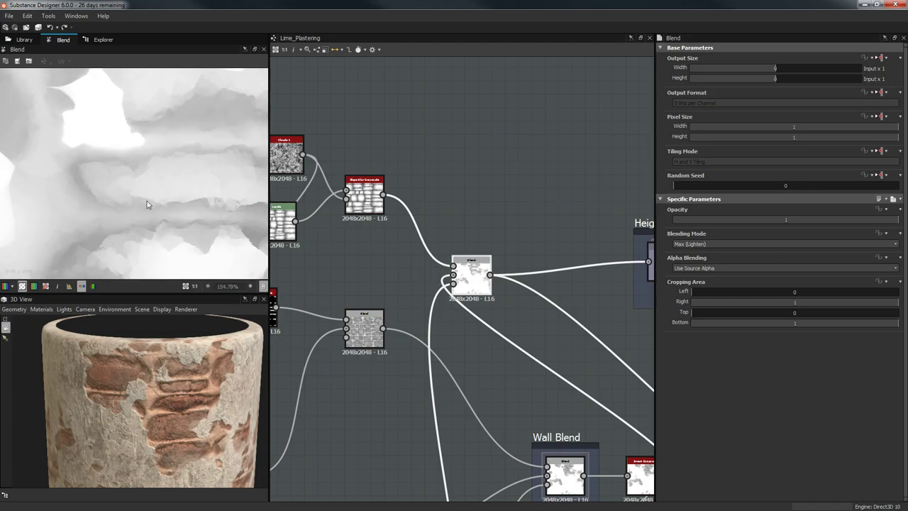
# - Follow the Max (Lighten) Blend node's result to the Height output node and preview that output in full
pyautogui.scroll(-3, 147, 205)
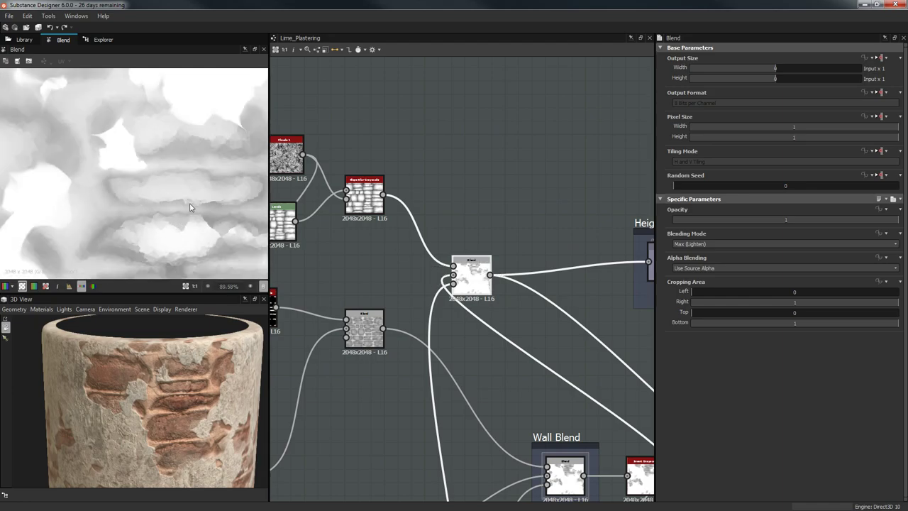
pyautogui.moveTo(444, 227); pyautogui.dragTo(422, 186, button='middle')
pyautogui.moveTo(529, 215); pyautogui.dragTo(530, 210)
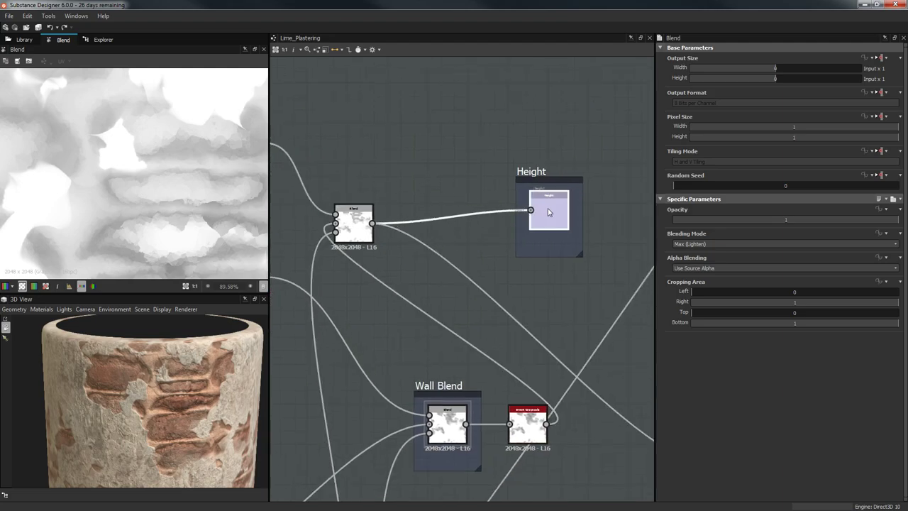
pyautogui.doubleClick(548, 212)
pyautogui.scroll(-3, 186, 201)
# - Add a Curve node between the Max (Lighten) Blend node and the Height output, and feed it from the Blend's output
pyautogui.moveTo(284, 253); pyautogui.dragTo(337, 178, button='middle')
pyautogui.click(524, 81)
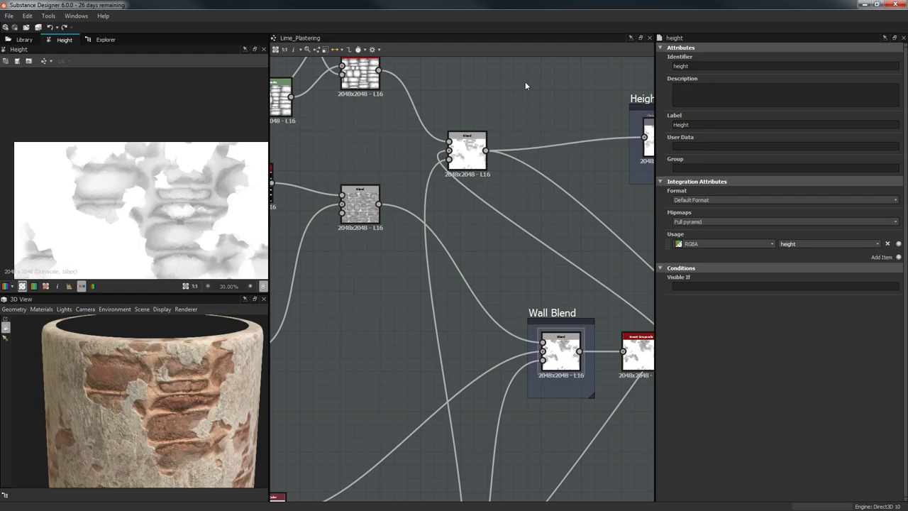
pyautogui.press('space')
pyautogui.write('cur')
pyautogui.press('Return')
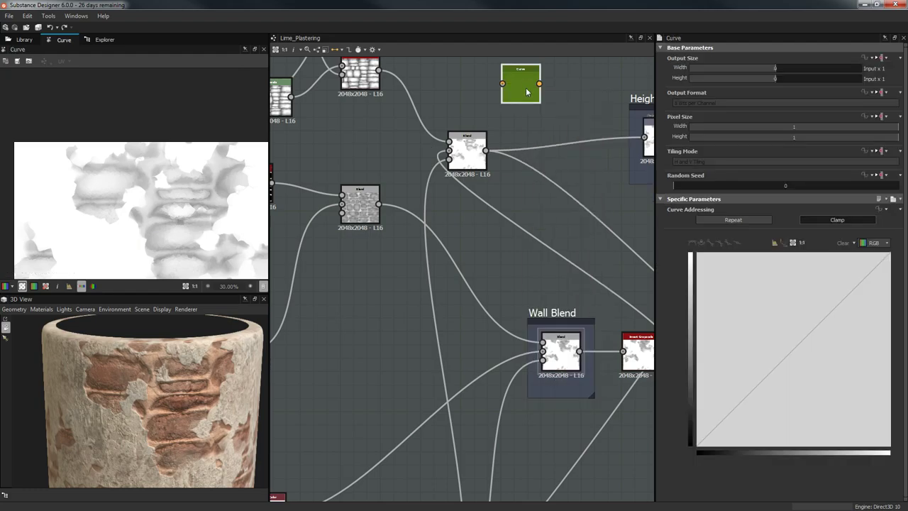
pyautogui.moveTo(486, 150); pyautogui.dragTo(527, 106)
# - Add a lower curve point at about 0.39, 0.19 and a steep one near 0.78, and connect the Curve to the Height output
pyautogui.click(781, 360)
pyautogui.moveTo(781, 360); pyautogui.dragTo(773, 410)
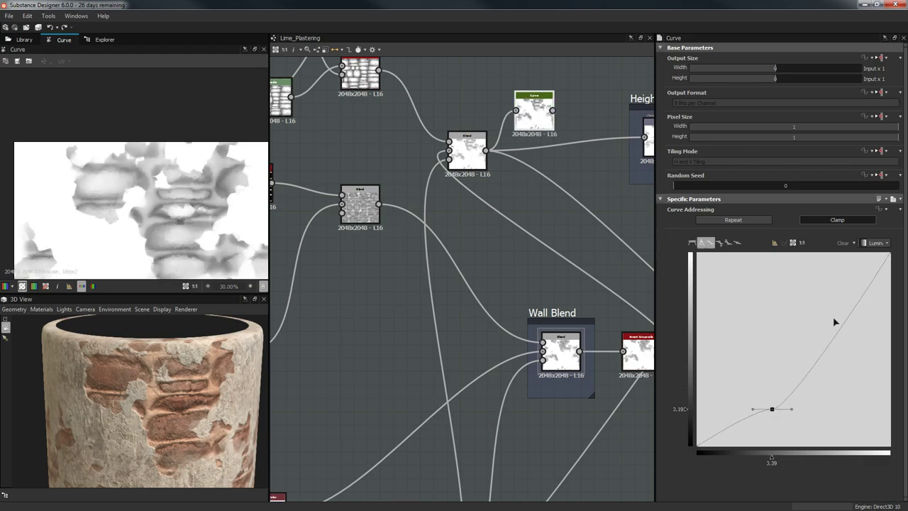
pyautogui.moveTo(838, 320); pyautogui.dragTo(848, 385)
pyautogui.moveTo(508, 219); pyautogui.dragTo(446, 219, button='middle')
pyautogui.moveTo(495, 110); pyautogui.dragTo(589, 137)
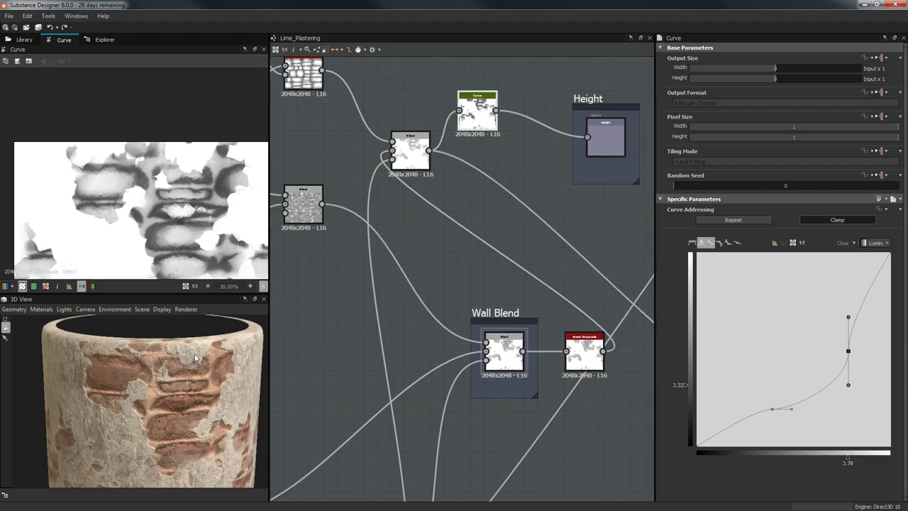
# - View the brick relief up close on the cylinder and open the 3D view's material settings
pyautogui.moveTo(167, 439); pyautogui.dragTo(146, 347)
pyautogui.scroll(3, 177, 424)
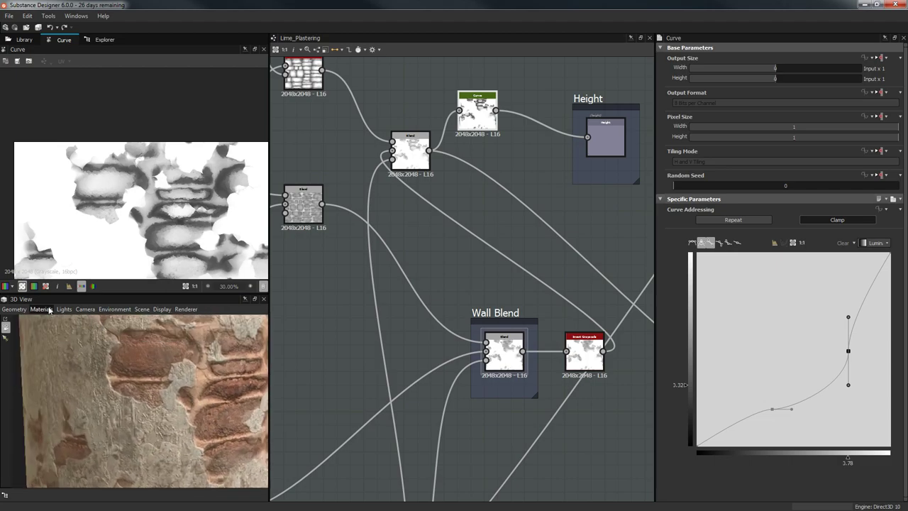
pyautogui.click(41, 309)
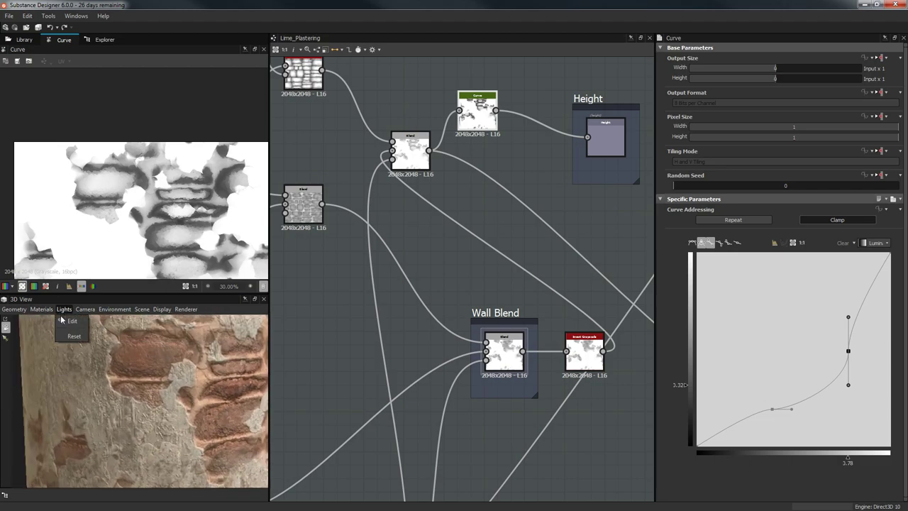
pyautogui.click(108, 327)
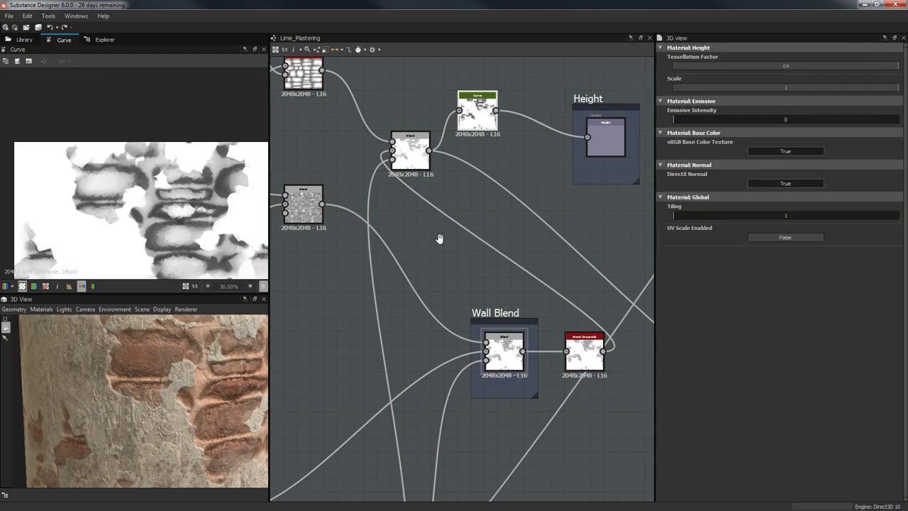
# - Examine the curve's effect on the brick edges in the 3D view and the enlarged Curve preview
pyautogui.moveTo(440, 238); pyautogui.dragTo(437, 255, button='middle')
pyautogui.moveTo(149, 415); pyautogui.dragTo(174, 413)
pyautogui.scroll(1, 176, 223)
pyautogui.scroll(3, 175, 221)
pyautogui.scroll(-2, 229, 215)
# - Raise the Curve node's starting point to about 0.32 at the black end
pyautogui.click(485, 147)
pyautogui.moveTo(700, 445); pyautogui.dragTo(694, 389)
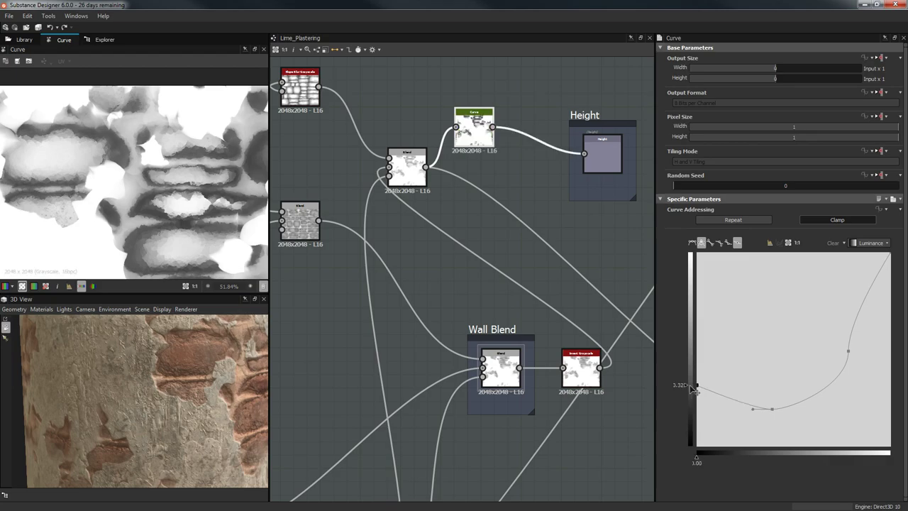
# - Add a Histogram Scan node and feed it from the final Blend node's output
pyautogui.press('space')
pyautogui.write('hist')
pyautogui.click(470, 129)
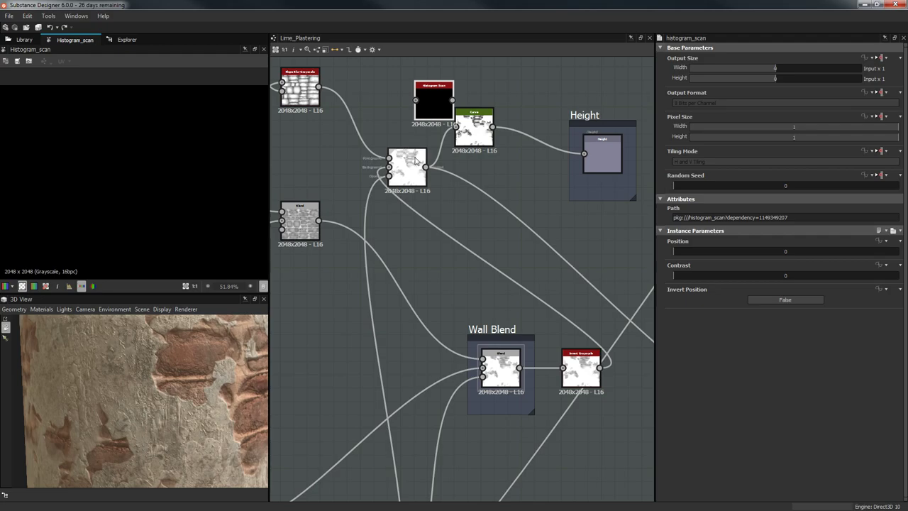
pyautogui.moveTo(425, 167); pyautogui.dragTo(462, 77)
pyautogui.moveTo(539, 130); pyautogui.dragTo(556, 177, button='middle')
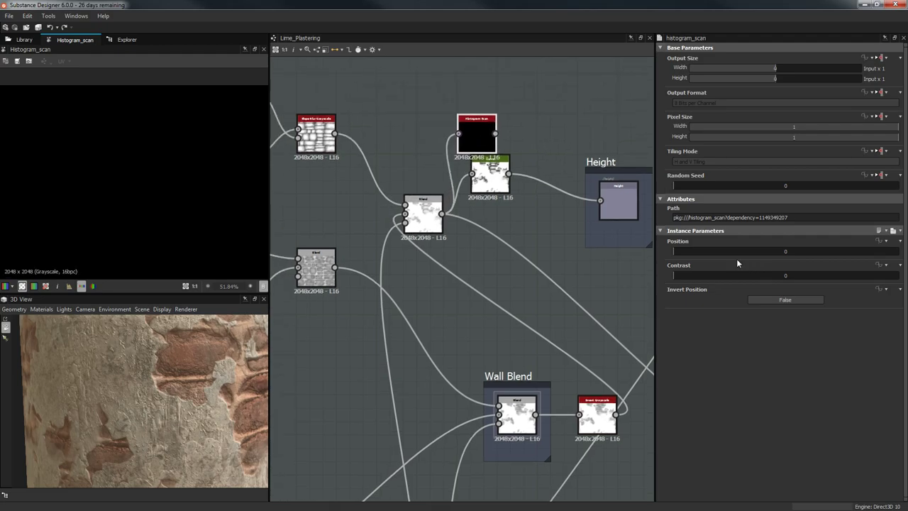
# - Set the Histogram Scan position to 0.15, connect it to the Height output and check the 3D preview
pyautogui.moveTo(768, 254); pyautogui.dragTo(707, 261)
pyautogui.moveTo(494, 132); pyautogui.dragTo(600, 200)
pyautogui.scroll(-5, 199, 404)
pyautogui.moveTo(199, 410); pyautogui.dragTo(220, 454)
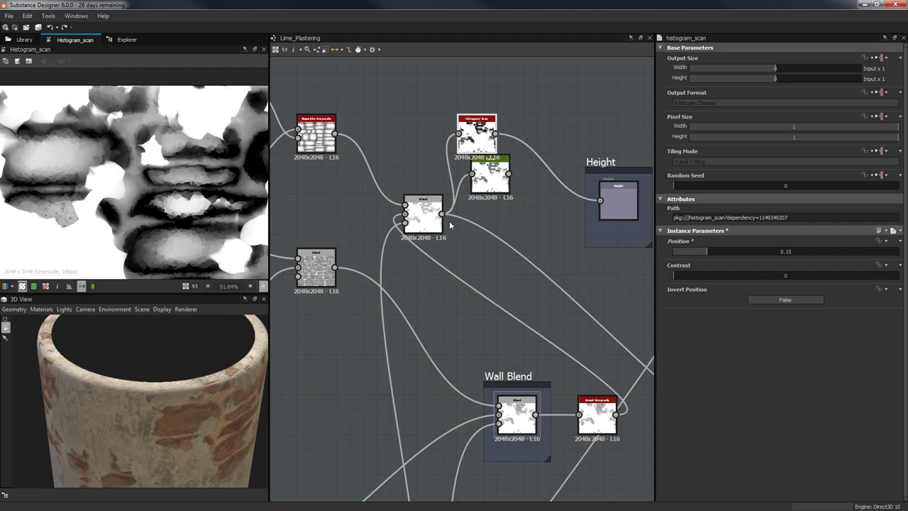
# - Reconnect the final Blend directly to the Height output and delete the Histogram Scan and Curve nodes
pyautogui.moveTo(442, 213); pyautogui.dragTo(600, 200)
pyautogui.moveTo(454, 119); pyautogui.dragTo(512, 214)
pyautogui.press('Delete')
pyautogui.click(423, 210)
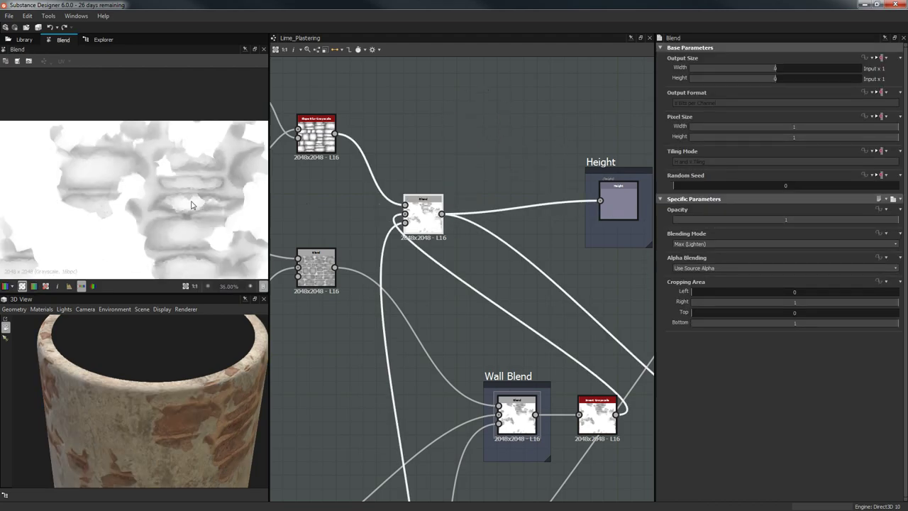
# - Examine the Wall Mask's connection to the final Blend and the plaster and brick relief in the 3D preview
pyautogui.scroll(-2, 192, 205)
pyautogui.moveTo(509, 284); pyautogui.dragTo(537, 163, button='middle')
pyautogui.scroll(-3, 536, 227)
pyautogui.moveTo(523, 337); pyautogui.dragTo(533, 189, button='middle')
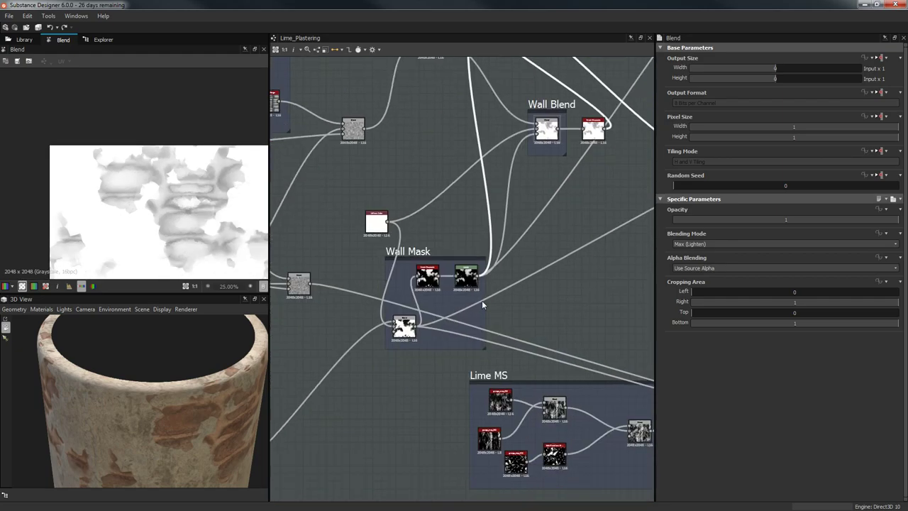
pyautogui.moveTo(490, 132); pyautogui.dragTo(488, 196, button='middle')
pyautogui.moveTo(422, 155); pyautogui.dragTo(498, 173)
pyautogui.moveTo(487, 190); pyautogui.dragTo(491, 255, button='middle')
pyautogui.moveTo(445, 240); pyautogui.dragTo(488, 249)
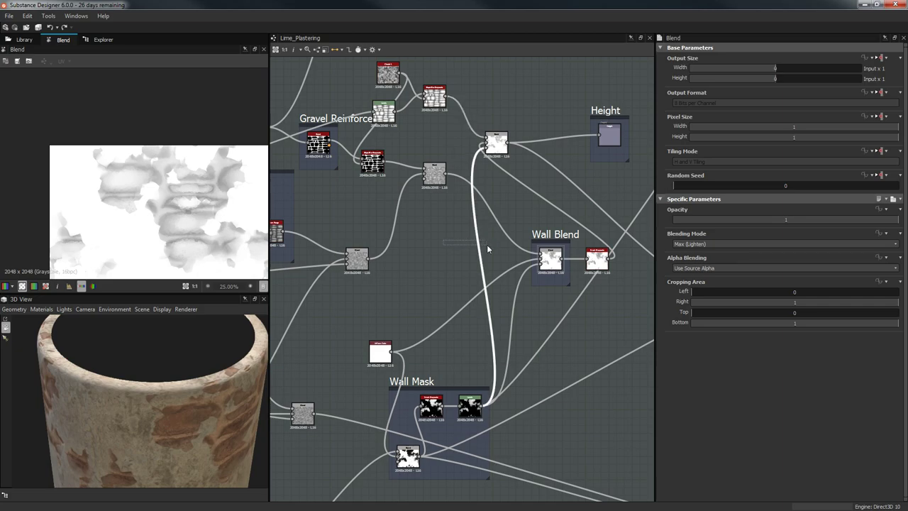
pyautogui.scroll(5, 137, 359)
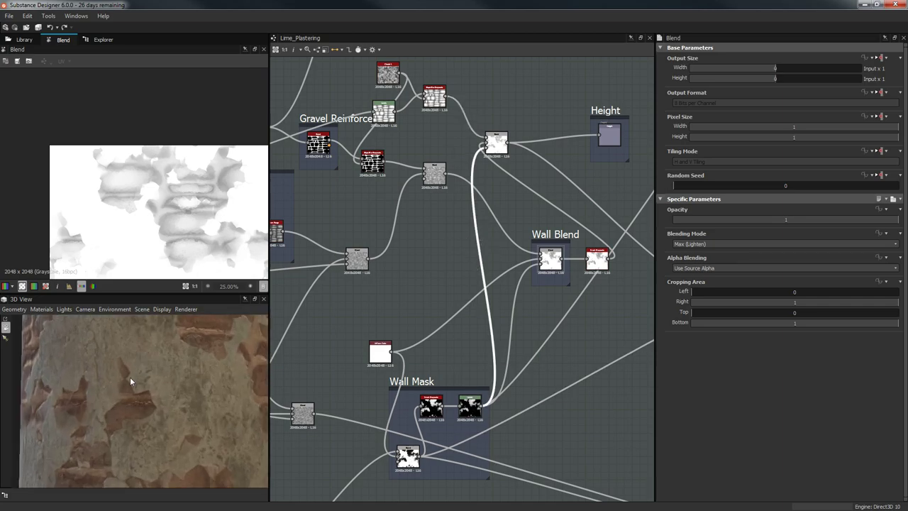
pyautogui.scroll(-5, 131, 381)
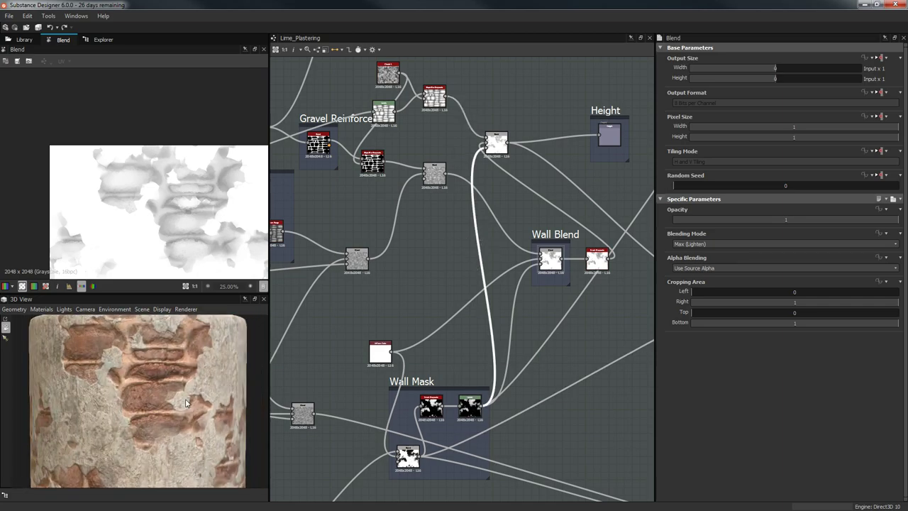
pyautogui.moveTo(161, 401); pyautogui.dragTo(177, 392)
# - Insert a Histogram Range node on the link between the Wall Mask and the final Blend
pyautogui.moveTo(458, 248); pyautogui.dragTo(441, 280, button='middle')
pyautogui.scroll(2, 526, 188)
pyautogui.moveTo(508, 201); pyautogui.dragTo(471, 226, button='middle')
pyautogui.moveTo(494, 257); pyautogui.dragTo(535, 263, button='middle')
pyautogui.moveTo(466, 190); pyautogui.dragTo(478, 161)
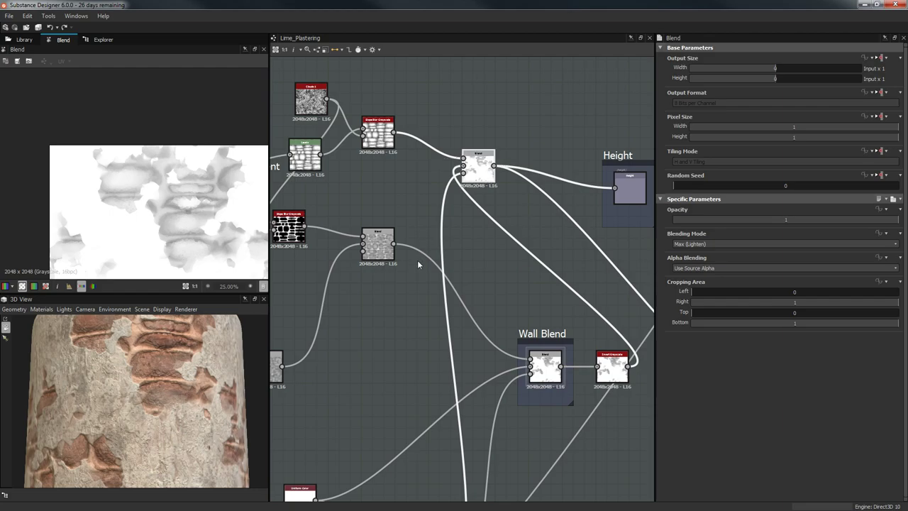
pyautogui.click(458, 375)
pyautogui.press('space')
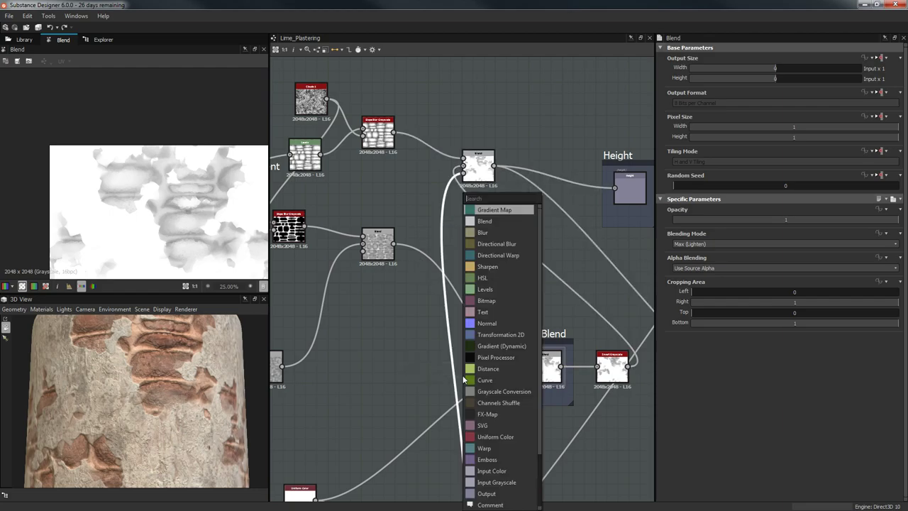
pyautogui.write('hi')
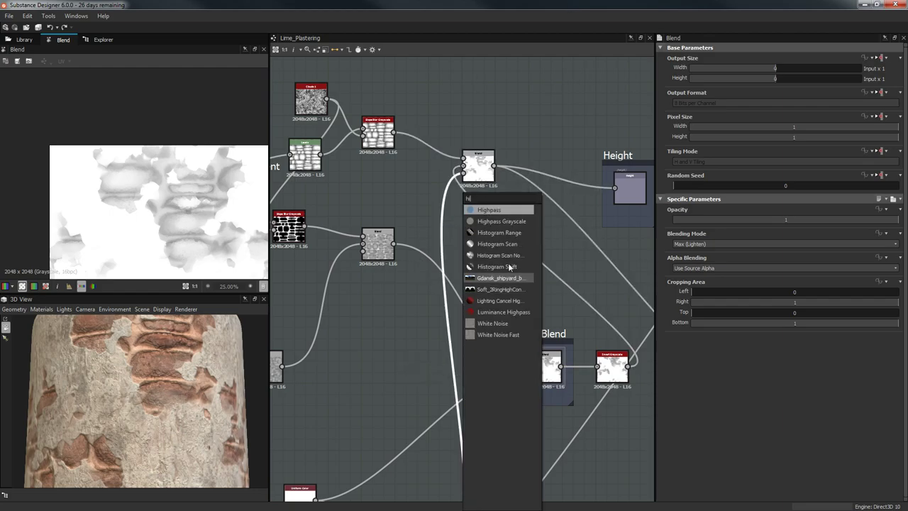
pyautogui.click(517, 234)
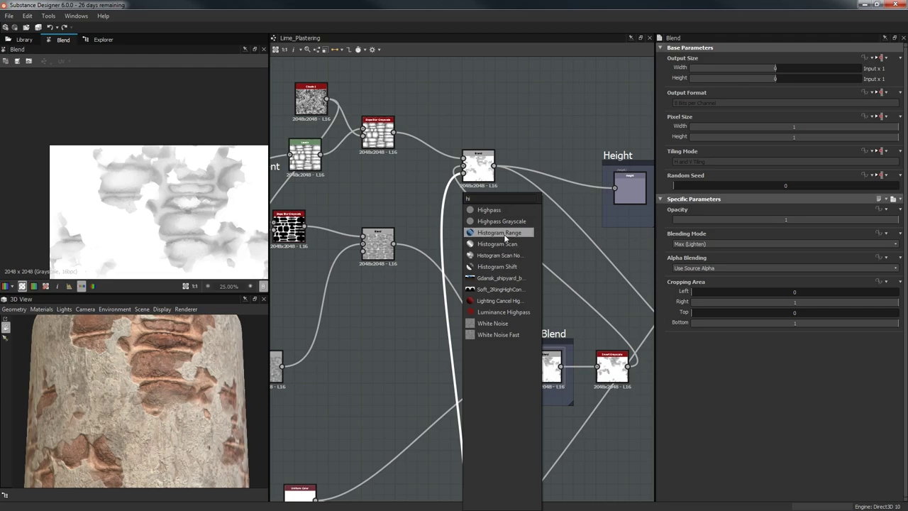
# - Set the Histogram Range position to 0.11 and inspect the bricks in the 3D preview
pyautogui.click(696, 275)
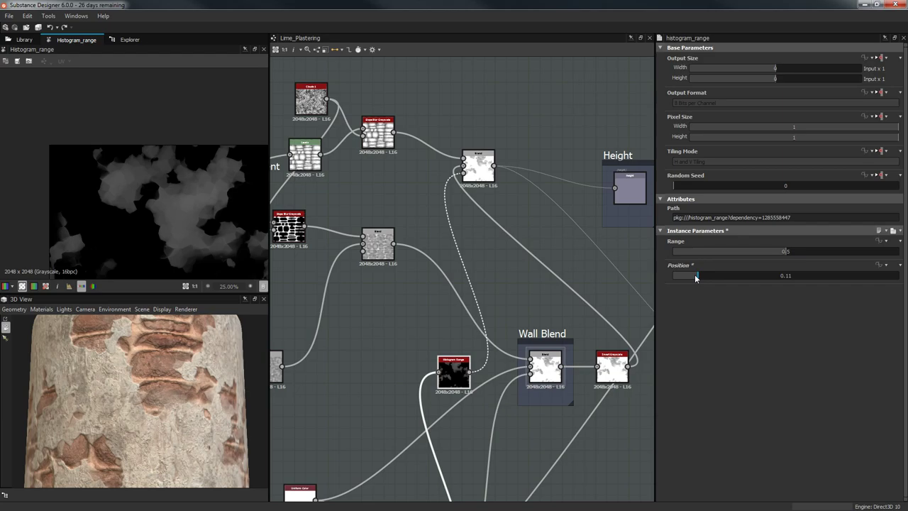
pyautogui.moveTo(214, 405); pyautogui.dragTo(188, 440)
pyautogui.scroll(4, 193, 419)
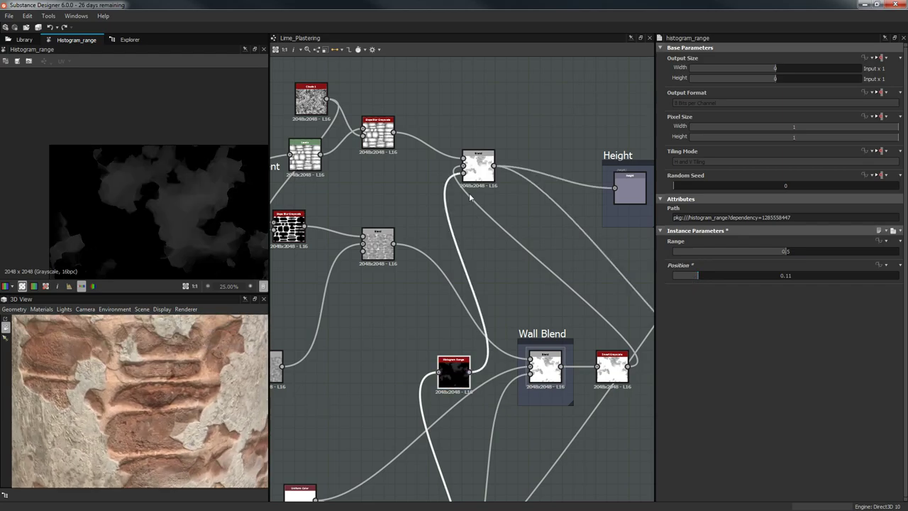
# - Check the final Blend's output and delete the Histogram Range node
pyautogui.click(479, 166)
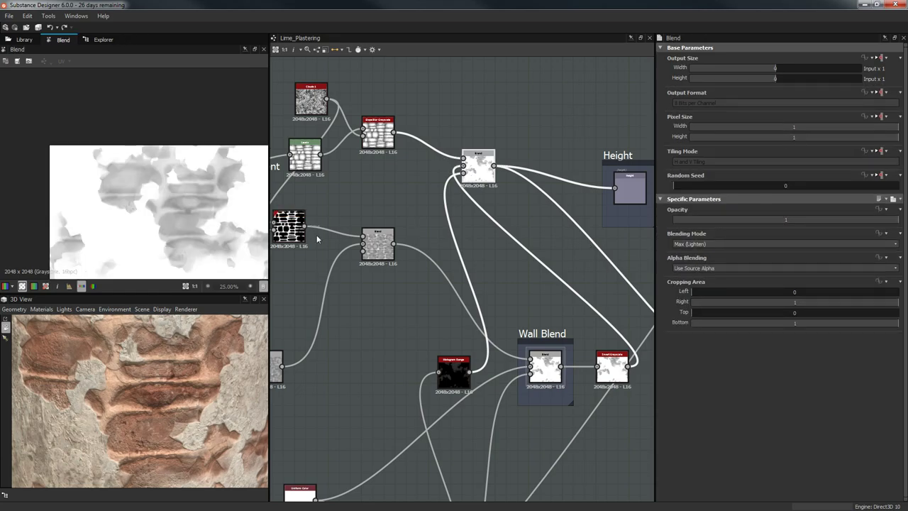
pyautogui.click(454, 370)
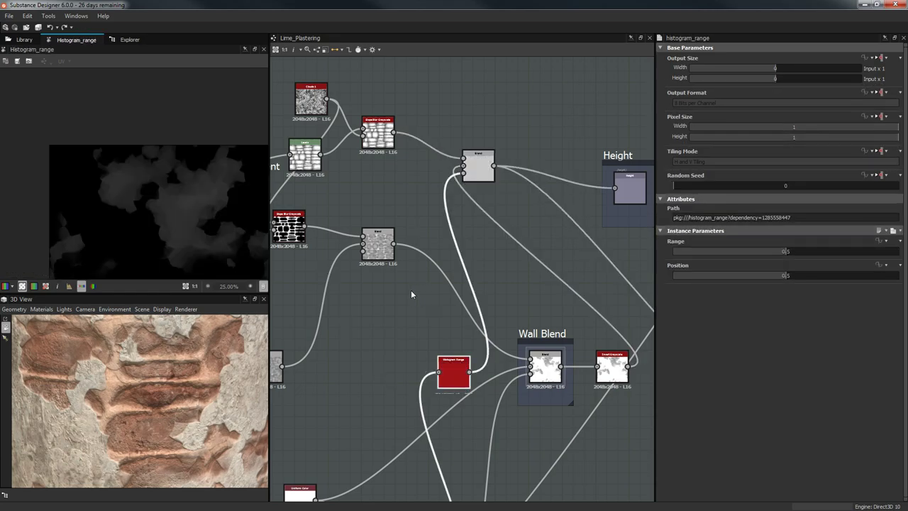
pyautogui.press('Delete')
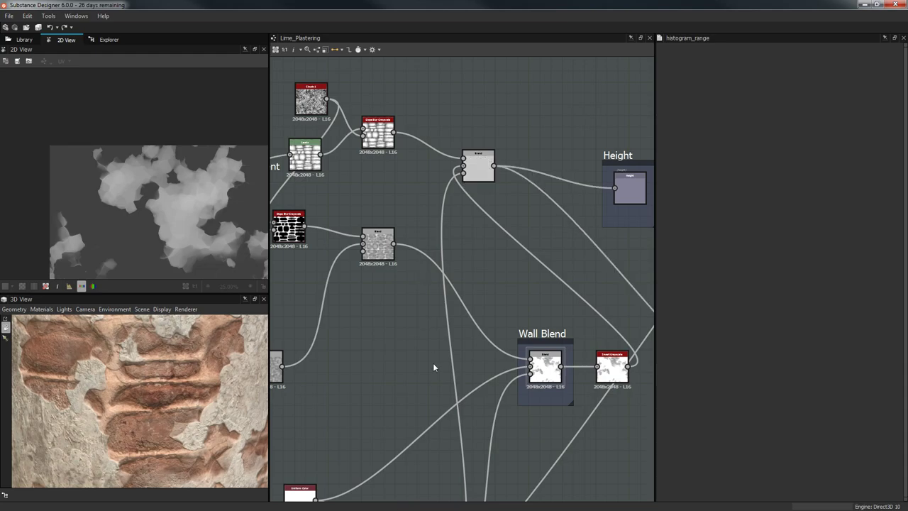
# - View the output and settings of the Blend node in the Wall Blend frame
pyautogui.moveTo(408, 300); pyautogui.dragTo(448, 255, button='middle')
pyautogui.scroll(-2, 448, 255)
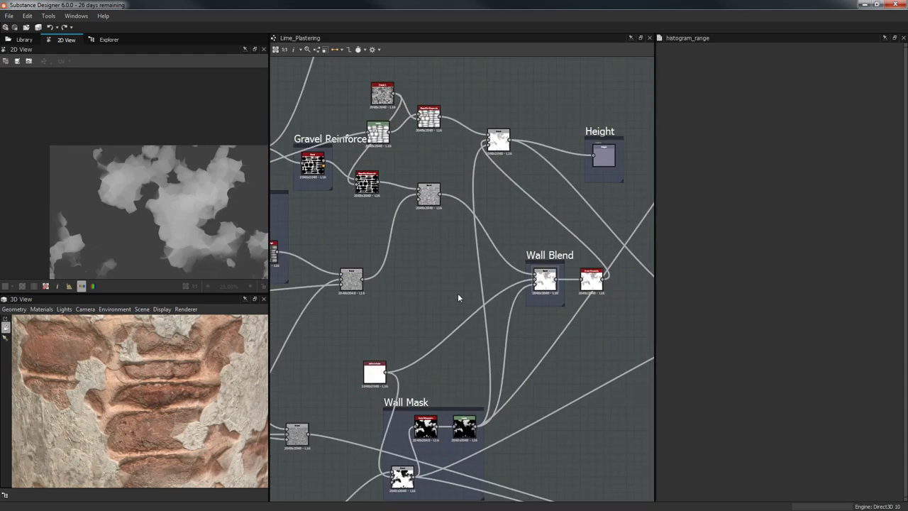
pyautogui.moveTo(421, 350); pyautogui.dragTo(397, 367, button='middle')
pyautogui.scroll(2, 416, 314)
pyautogui.moveTo(528, 294); pyautogui.dragTo(549, 268, button='middle')
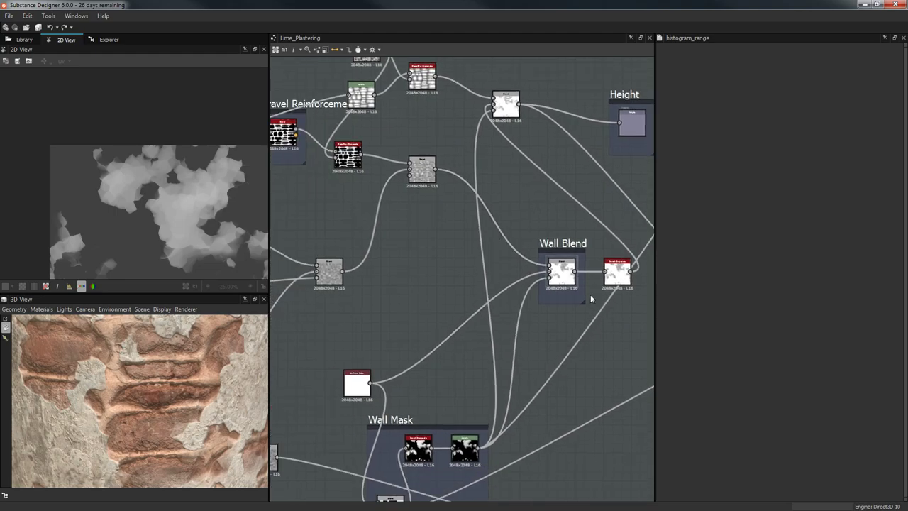
pyautogui.doubleClick(560, 271)
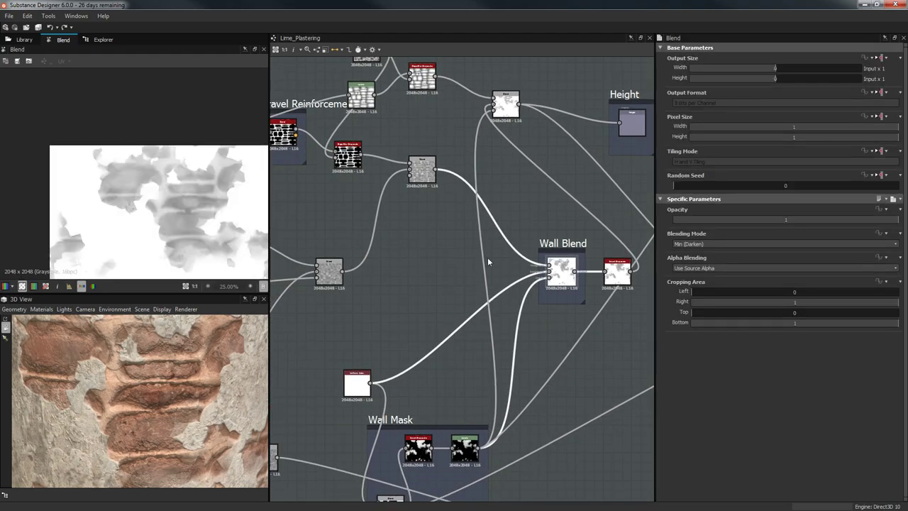
pyautogui.moveTo(442, 233); pyautogui.dragTo(422, 247, button='middle')
# - Try a grayscale output value of 0.36 on the Uniform Color node and inspect the effect on the 3D preview
pyautogui.doubleClick(337, 429)
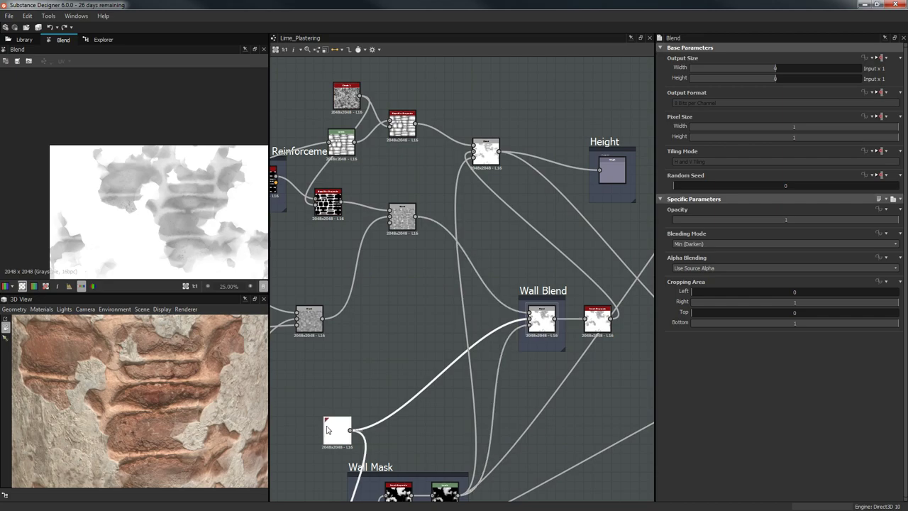
pyautogui.click(802, 258)
pyautogui.click(788, 258)
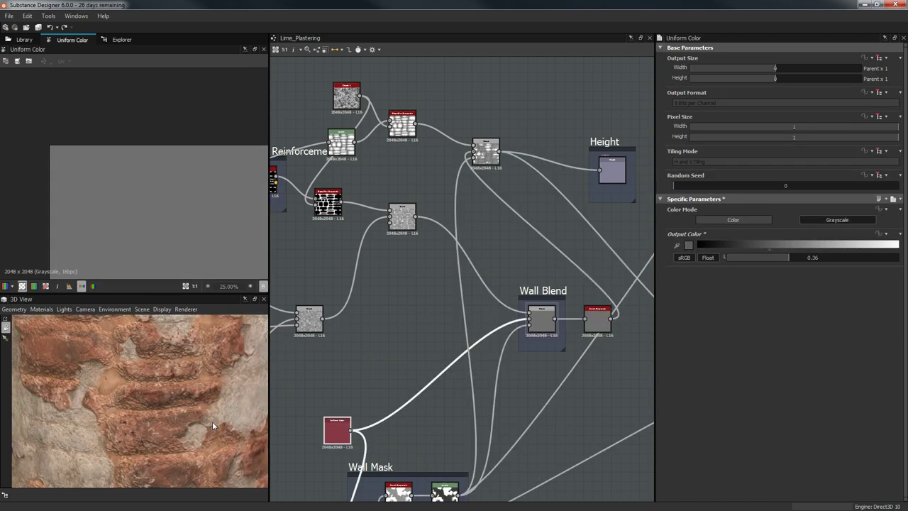
pyautogui.scroll(-5, 236, 391)
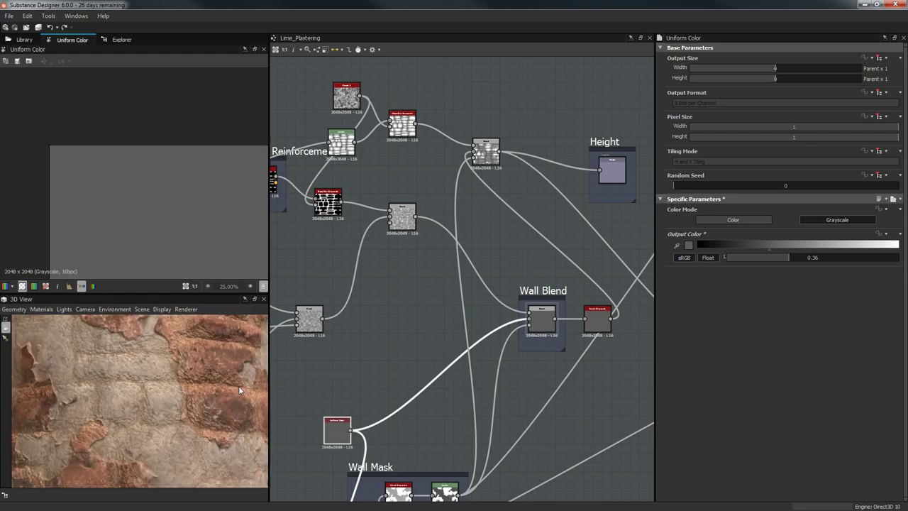
pyautogui.moveTo(206, 423); pyautogui.dragTo(256, 418)
pyautogui.scroll(4, 111, 398)
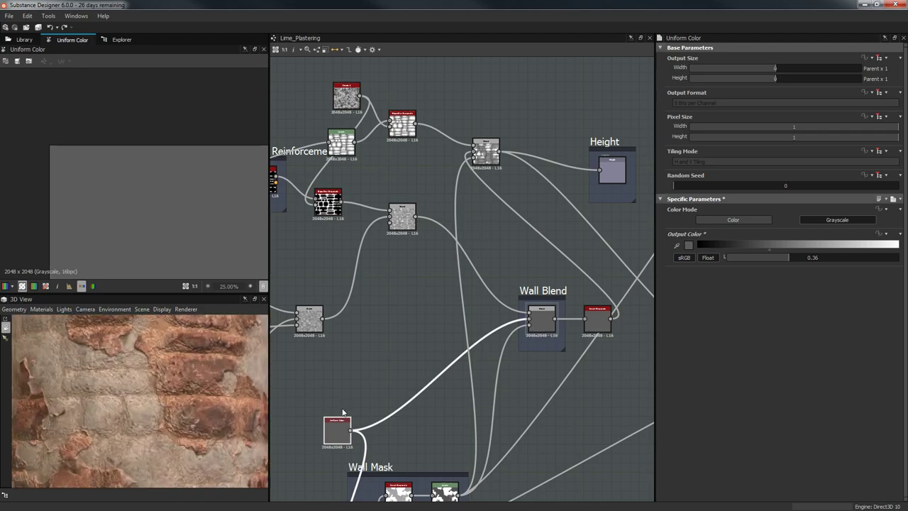
# - Set the Uniform Color node's grayscale output value to 0.85 and check the 3D preview
pyautogui.moveTo(820, 257); pyautogui.dragTo(873, 257)
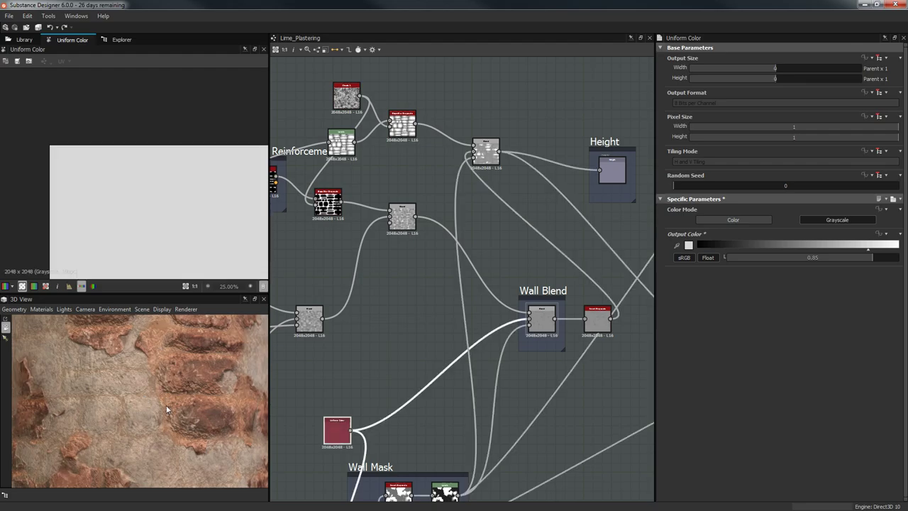
pyautogui.moveTo(206, 419); pyautogui.dragTo(220, 426)
# - View the outputs of the Wall Blend node and the Invert Grayscale node after it
pyautogui.moveTo(423, 368); pyautogui.dragTo(357, 360, button='middle')
pyautogui.scroll(3, 497, 335)
pyautogui.moveTo(530, 233); pyautogui.dragTo(586, 158, button='middle')
pyautogui.scroll(-4, 586, 158)
pyautogui.scroll(2, 369, 273)
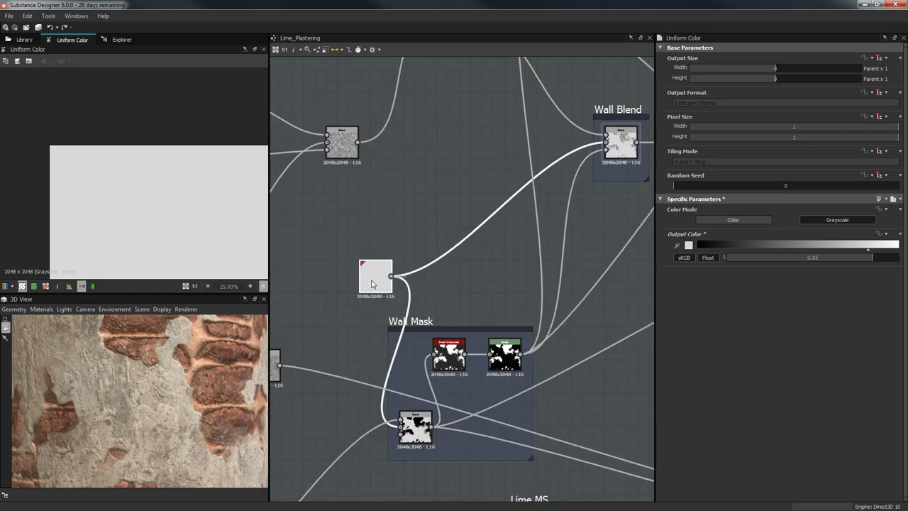
pyautogui.moveTo(480, 217); pyautogui.dragTo(289, 280, button='middle')
pyautogui.scroll(3, 460, 208)
pyautogui.click(405, 211)
pyautogui.click(406, 210)
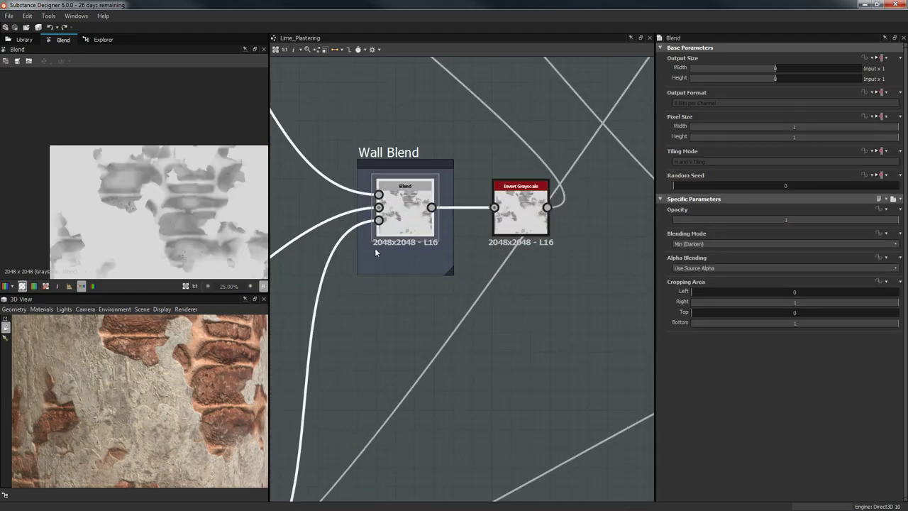
pyautogui.doubleClick(530, 188)
# - Open the Height output node and view the final Blend that feeds it
pyautogui.scroll(-2, 476, 140)
pyautogui.moveTo(448, 71); pyautogui.dragTo(435, 297, button='middle')
pyautogui.click(560, 237)
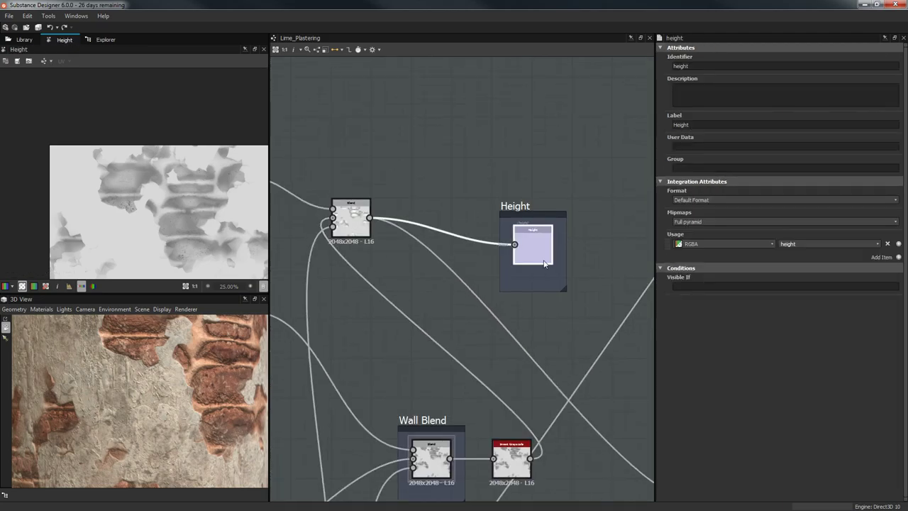
pyautogui.scroll(-2, 553, 353)
pyautogui.moveTo(534, 386); pyautogui.dragTo(410, 267, button='middle')
pyautogui.doubleClick(318, 160)
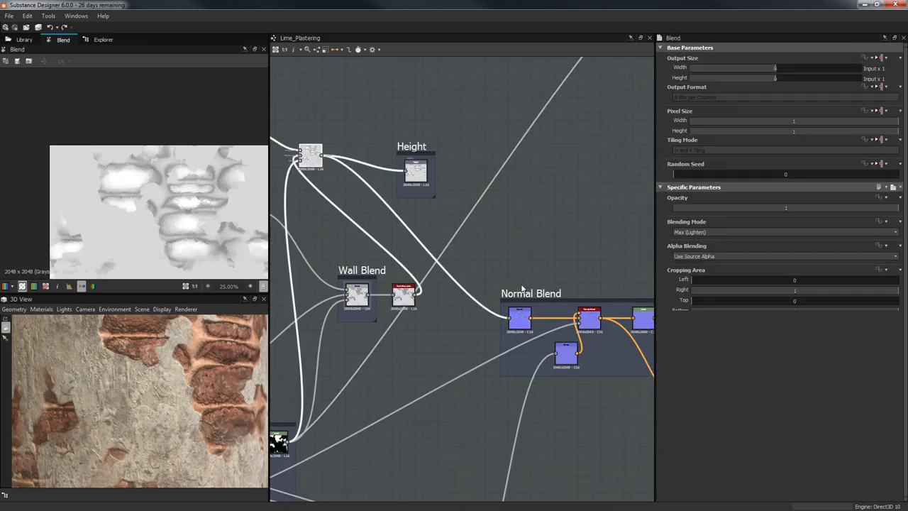
# - Inspect the map of the first Normal node in the Normal Blend frame and compare it with the 3D preview
pyautogui.scroll(3, 526, 286)
pyautogui.doubleClick(520, 358)
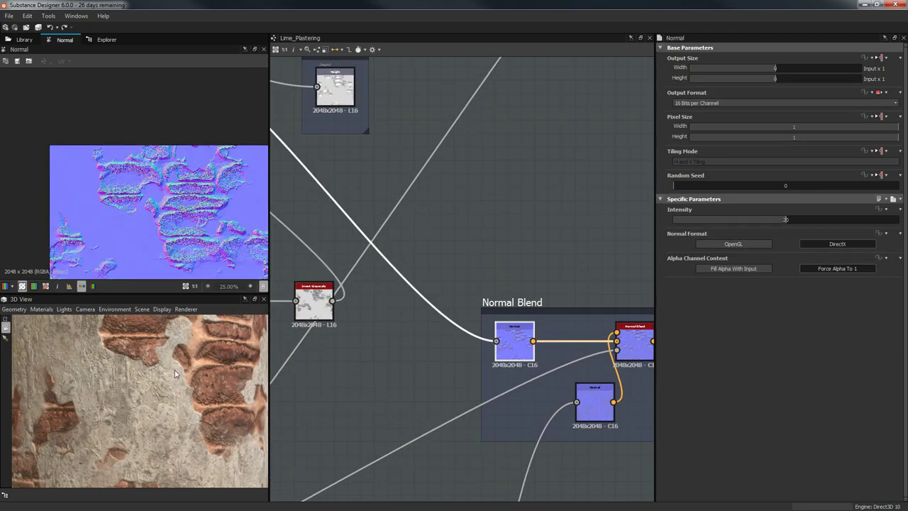
pyautogui.scroll(-5, 174, 370)
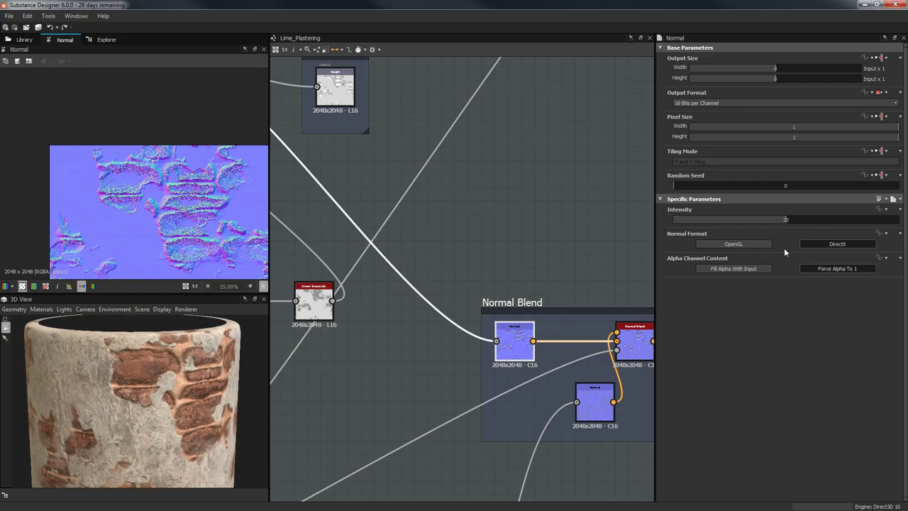
pyautogui.scroll(-3, 535, 275)
pyautogui.moveTo(509, 205); pyautogui.dragTo(475, 36, button='middle')
pyautogui.scroll(-2, 523, 254)
pyautogui.moveTo(523, 254); pyautogui.dragTo(566, 190, button='middle')
pyautogui.scroll(4, 561, 138)
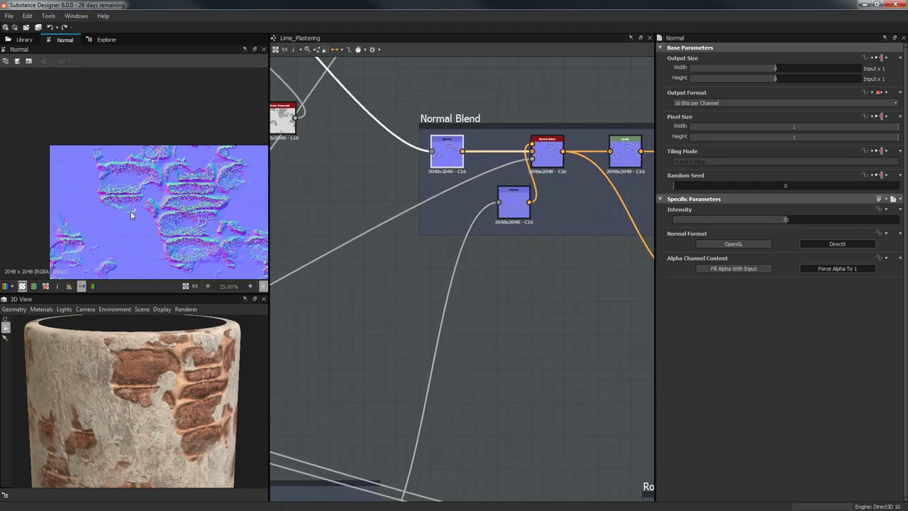
pyautogui.scroll(2, 128, 164)
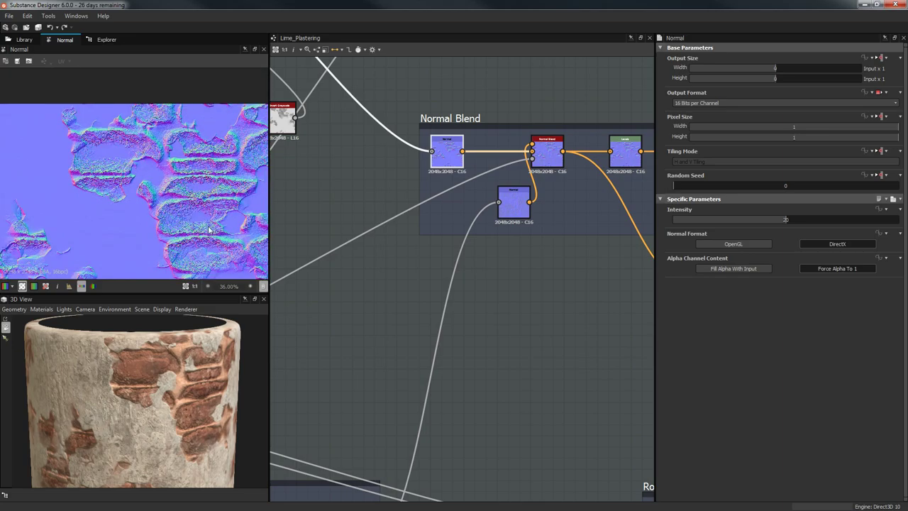
# - Examine the Lime MS and Lime Rough node groups and the plaster surface in the 3D preview
pyautogui.scroll(-1, 513, 300)
pyautogui.moveTo(513, 301); pyautogui.dragTo(521, 206, button='middle')
pyautogui.scroll(-1, 478, 341)
pyautogui.moveTo(478, 341); pyautogui.dragTo(537, 279, button='middle')
pyautogui.moveTo(163, 376); pyautogui.dragTo(174, 414)
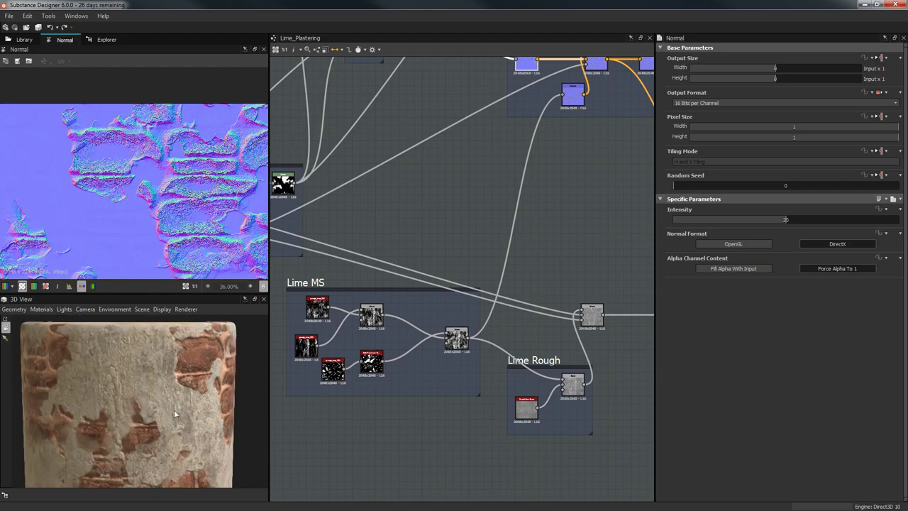
pyautogui.moveTo(212, 451); pyautogui.dragTo(140, 396)
pyautogui.scroll(4, 136, 394)
pyautogui.moveTo(358, 243); pyautogui.dragTo(437, 216, button='middle')
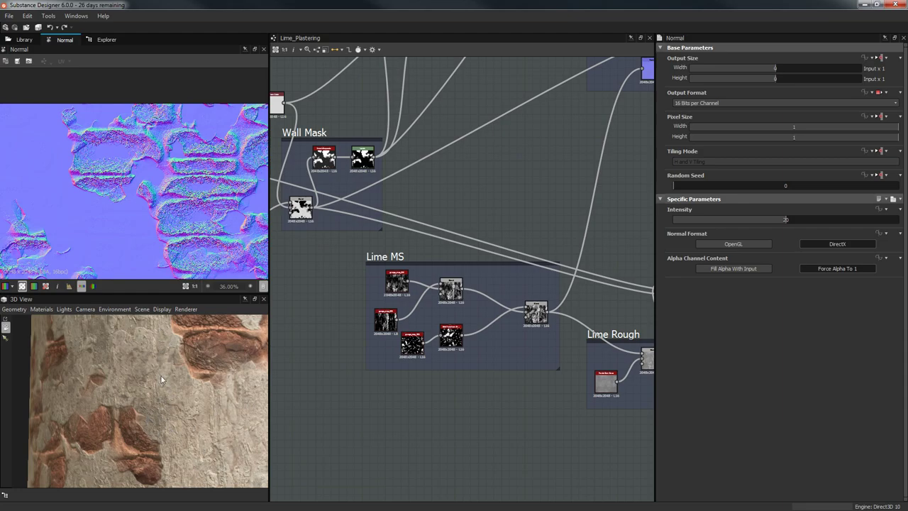
# - Set the grayscale Output Color of the Uniform Color node above Wall Mask to 0.96 and review the plaster in the 3D preview
pyautogui.moveTo(165, 389); pyautogui.dragTo(244, 374)
pyautogui.moveTo(334, 98); pyautogui.dragTo(365, 297, button='middle')
pyautogui.scroll(-1, 393, 204)
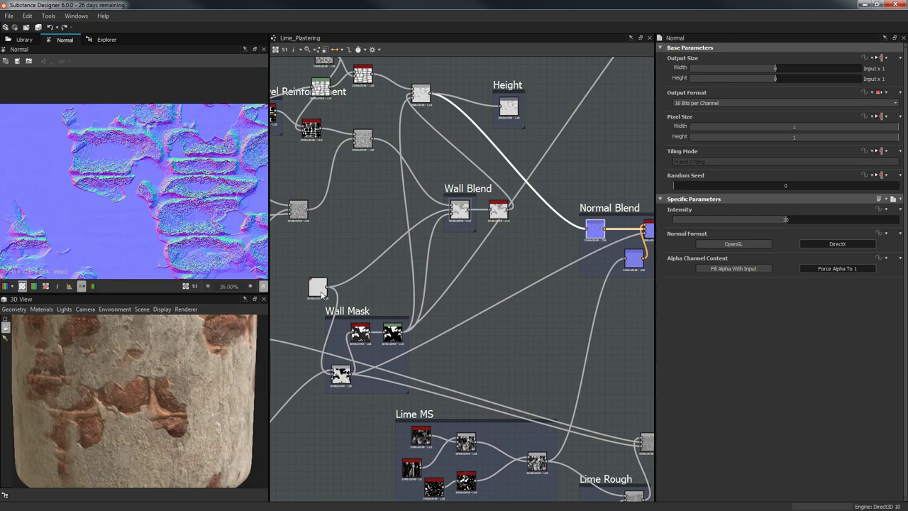
pyautogui.click(319, 290)
pyautogui.moveTo(870, 260); pyautogui.dragTo(899, 260)
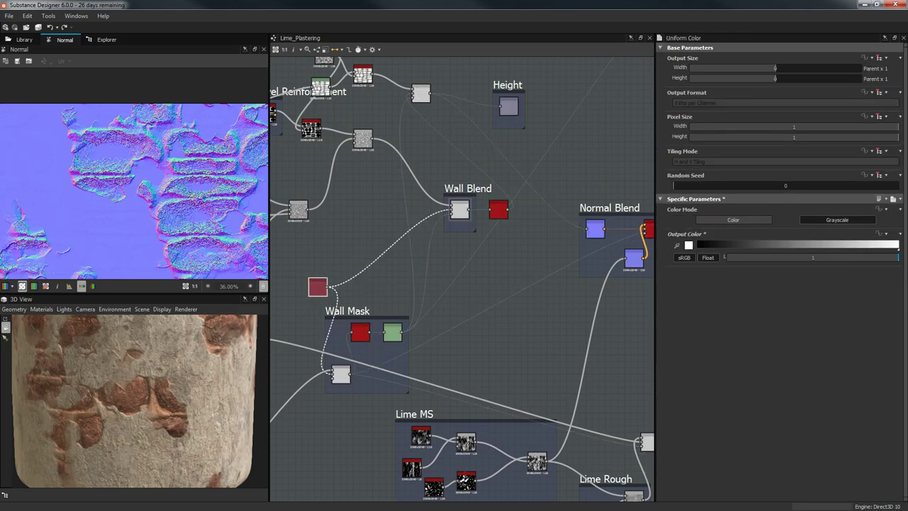
pyautogui.moveTo(205, 425); pyautogui.dragTo(131, 389)
pyautogui.moveTo(904, 262); pyautogui.dragTo(891, 258)
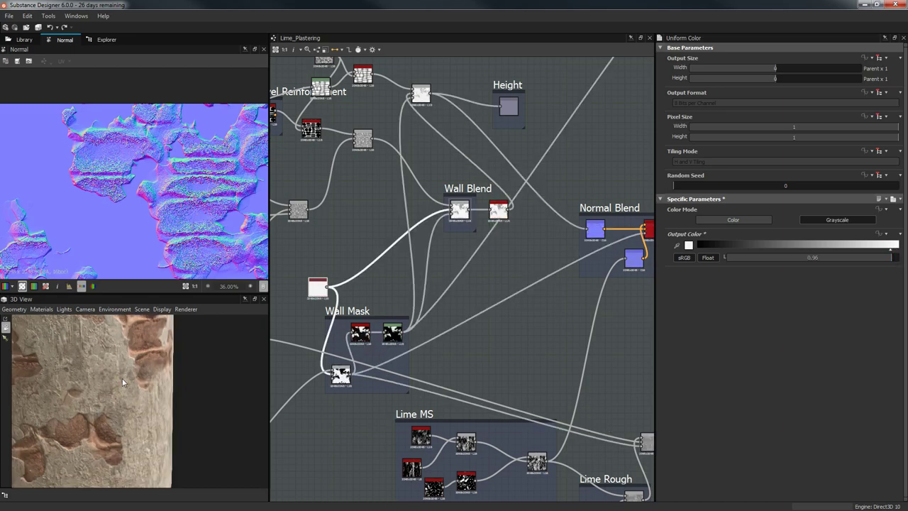
pyautogui.moveTo(101, 410); pyautogui.dragTo(127, 423)
pyautogui.moveTo(126, 422); pyautogui.dragTo(131, 370, button='middle')
# - View the grunge_map_013 and grunge_map_002 maps in the Lime MS frame
pyautogui.moveTo(527, 289); pyautogui.dragTo(536, 196, button='middle')
pyautogui.scroll(4, 489, 325)
pyautogui.moveTo(422, 332); pyautogui.dragTo(528, 198, button='middle')
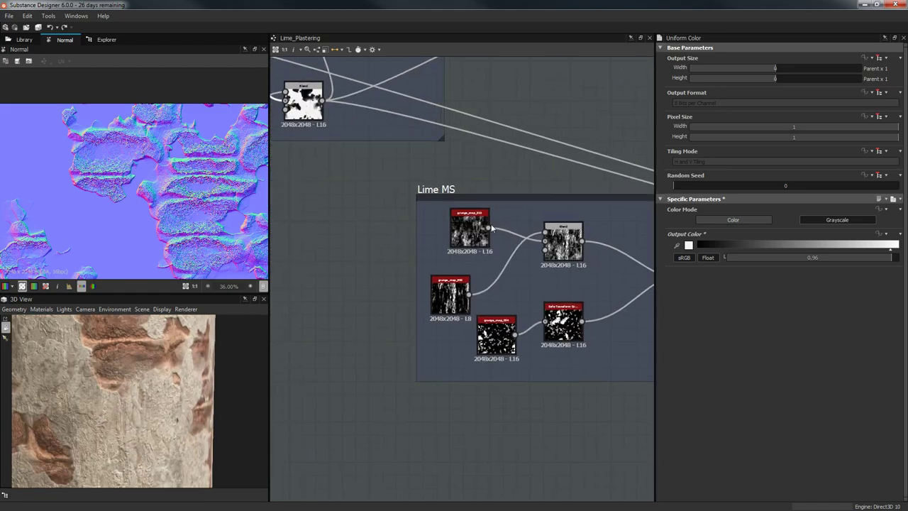
pyautogui.doubleClick(478, 224)
pyautogui.scroll(-3, 200, 157)
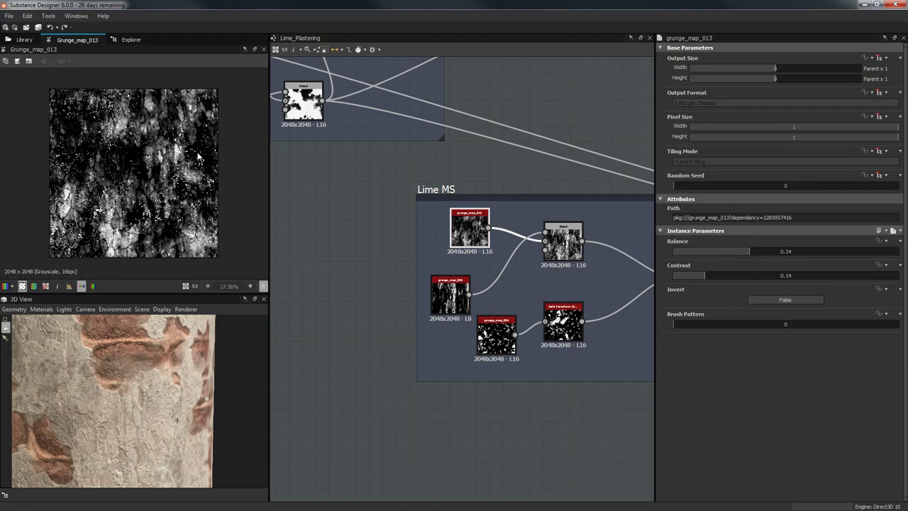
pyautogui.scroll(3, 530, 249)
pyautogui.scroll(-1, 463, 245)
pyautogui.doubleClick(385, 337)
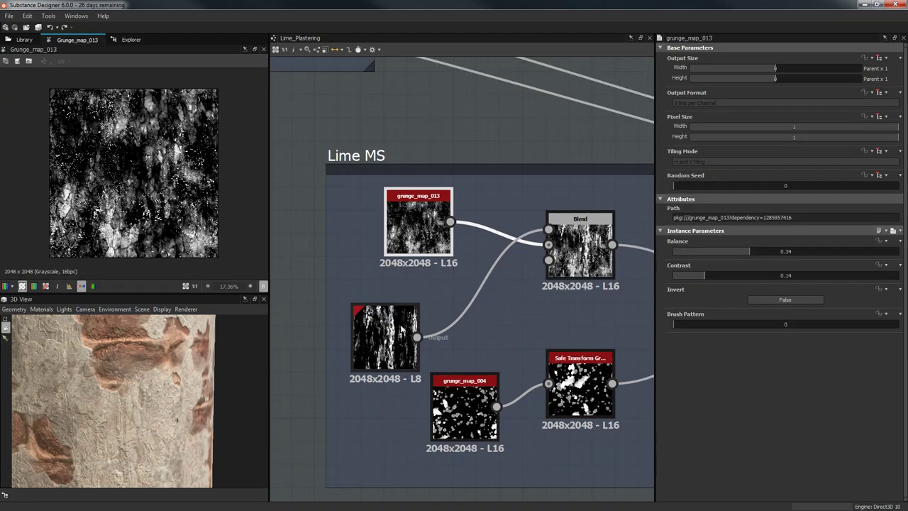
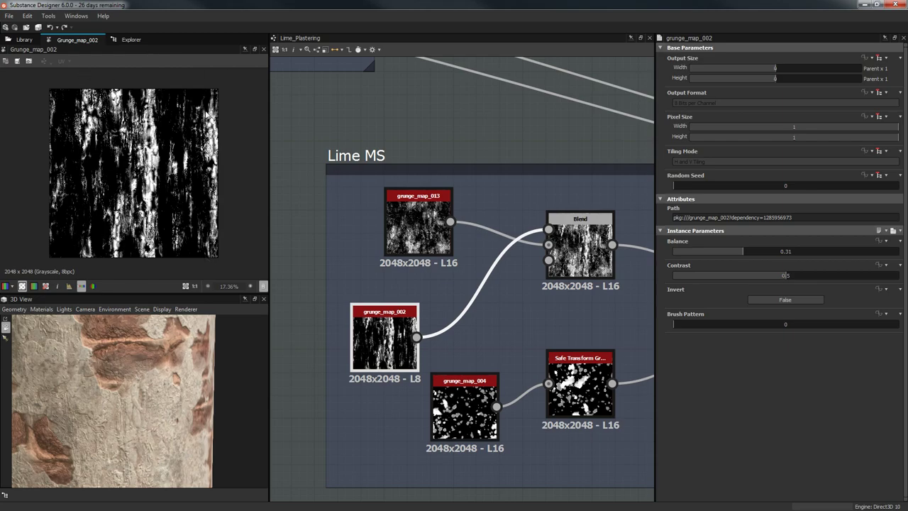
# - Compare grunge_map_013 with the Blend node that combines it with grunge_map_002
pyautogui.moveTo(446, 332); pyautogui.dragTo(534, 334, button='middle')
pyautogui.click(529, 227)
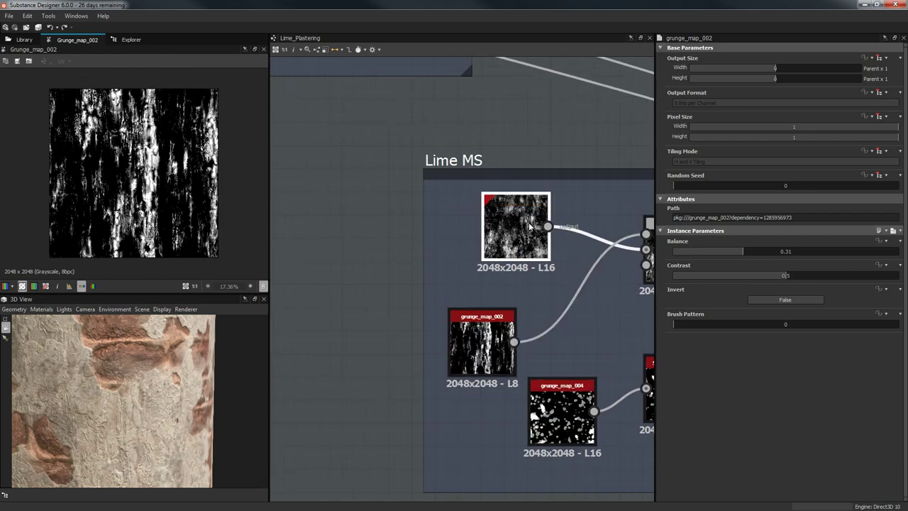
pyautogui.scroll(2, 134, 161)
pyautogui.moveTo(434, 255); pyautogui.dragTo(359, 257, button='middle')
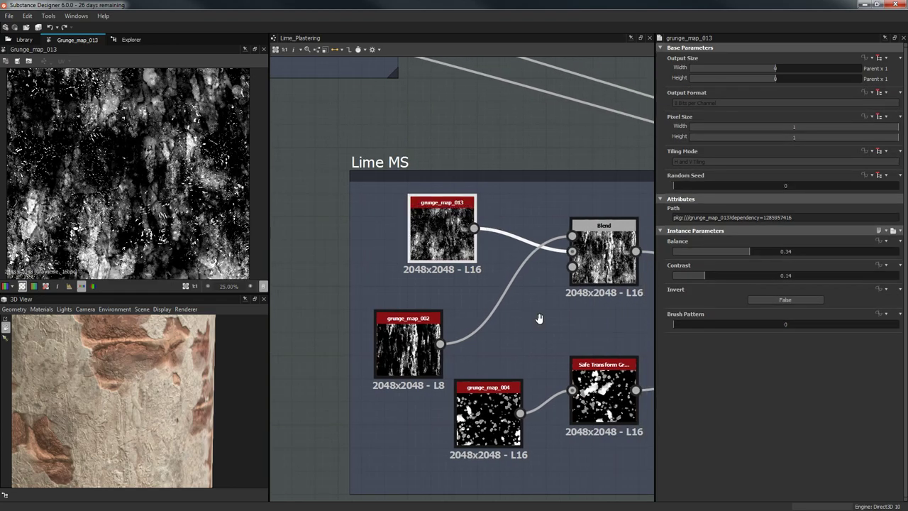
pyautogui.moveTo(575, 305); pyautogui.dragTo(440, 302, button='middle')
pyautogui.click(468, 259)
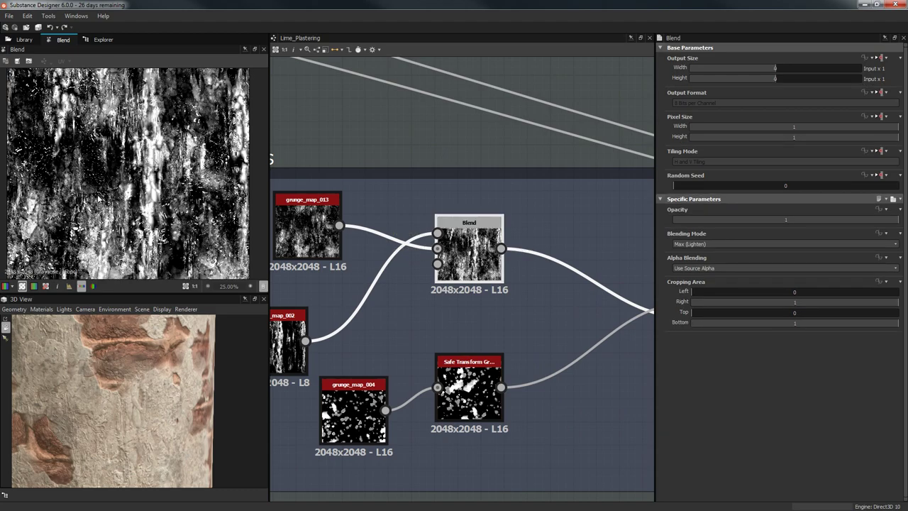
# - Compare the grunge_map_004 map with the output of the Safe Transform Grayscale node that offsets it
pyautogui.moveTo(526, 305); pyautogui.dragTo(451, 307, button='middle')
pyautogui.scroll(-2, 445, 367)
pyautogui.moveTo(444, 367); pyautogui.dragTo(446, 293, button='middle')
pyautogui.click(329, 342)
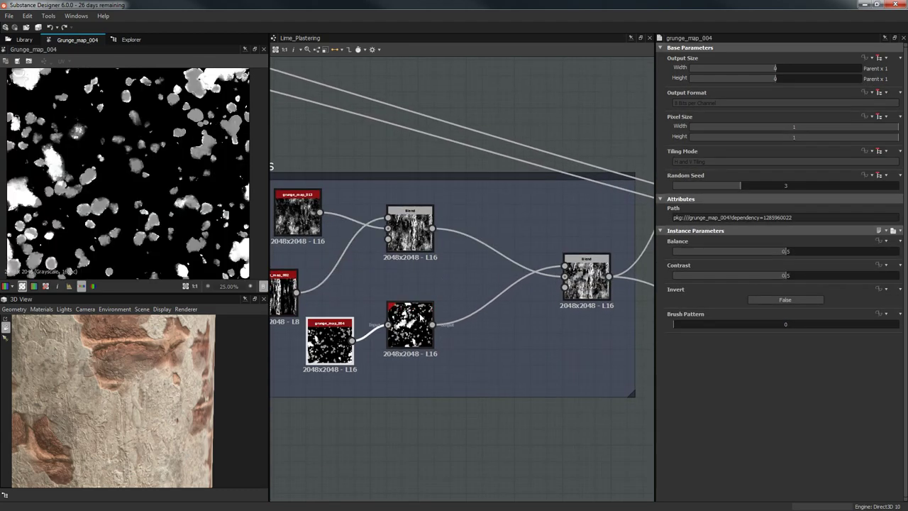
pyautogui.click(420, 311)
pyautogui.click(330, 342)
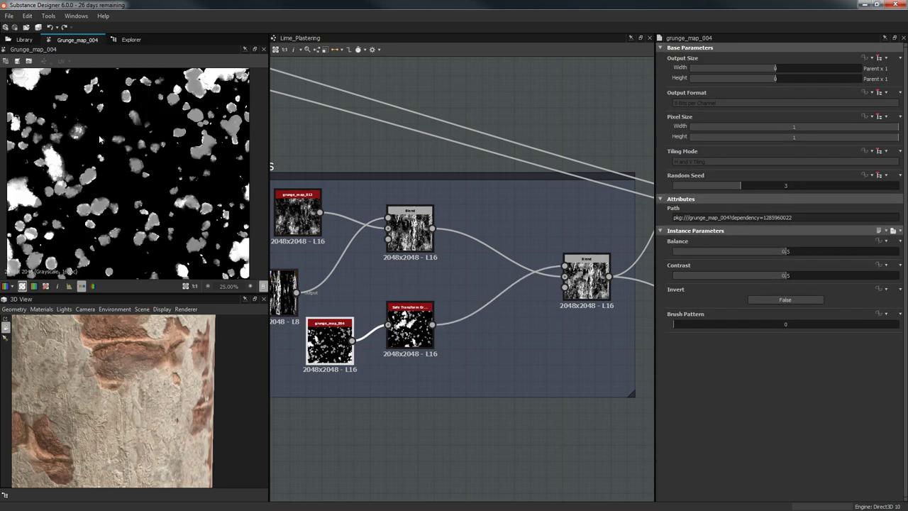
pyautogui.scroll(2, 227, 157)
pyautogui.click(409, 325)
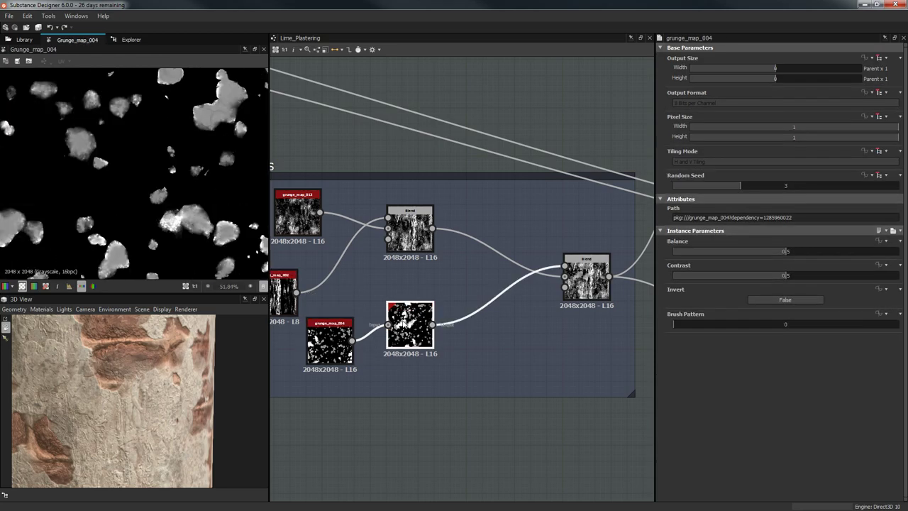
pyautogui.scroll(-1, 135, 167)
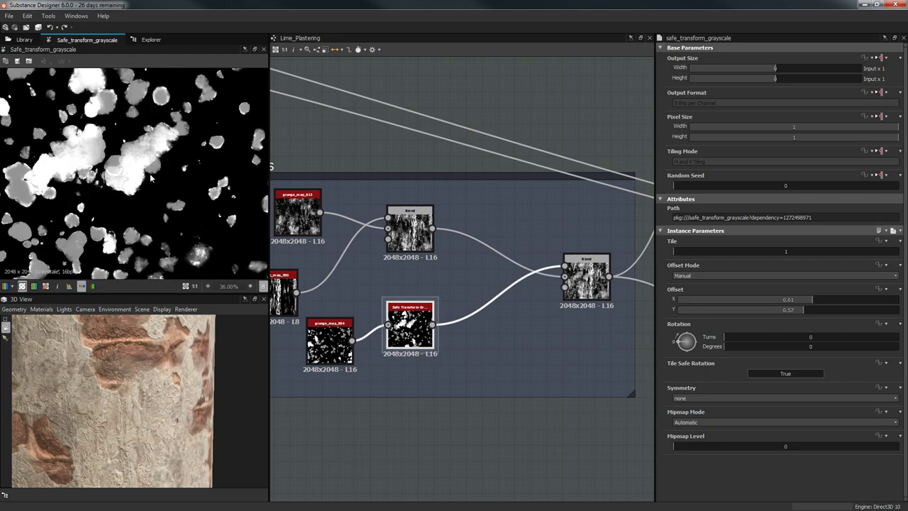
pyautogui.click(330, 342)
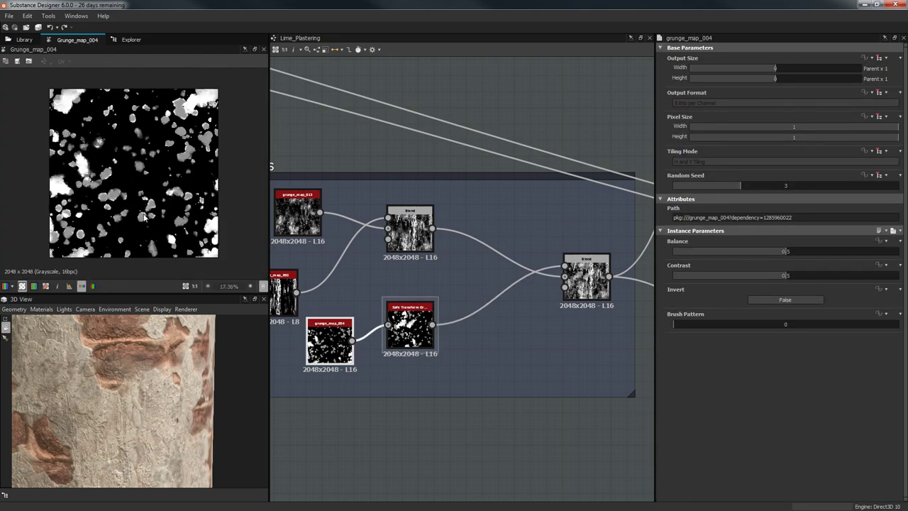
pyautogui.click(410, 325)
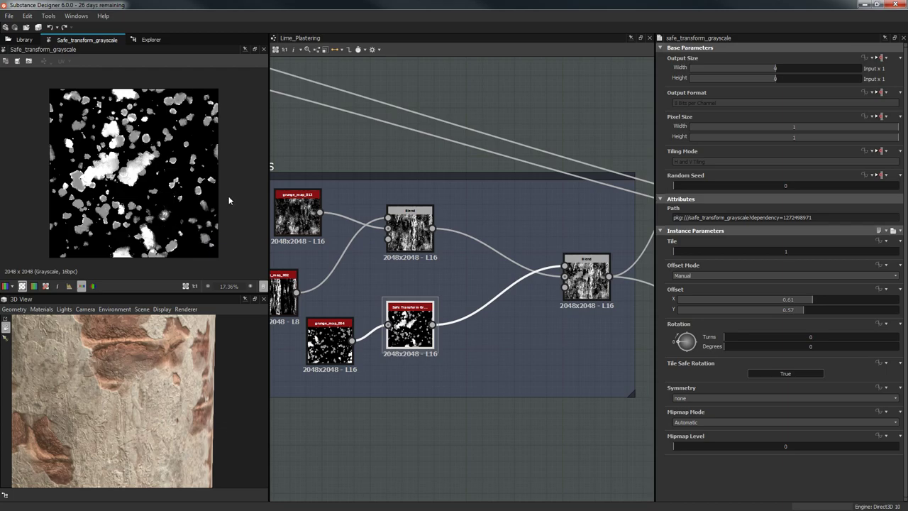
pyautogui.click(330, 342)
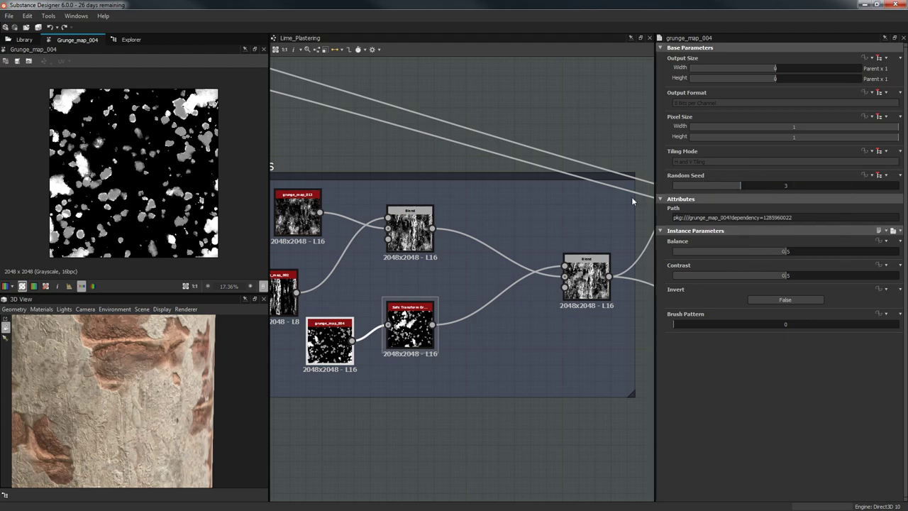
# - Add a new grunge_map_004 node in the empty area below the Lime MS frame
pyautogui.moveTo(449, 338); pyautogui.dragTo(517, 278, button='middle')
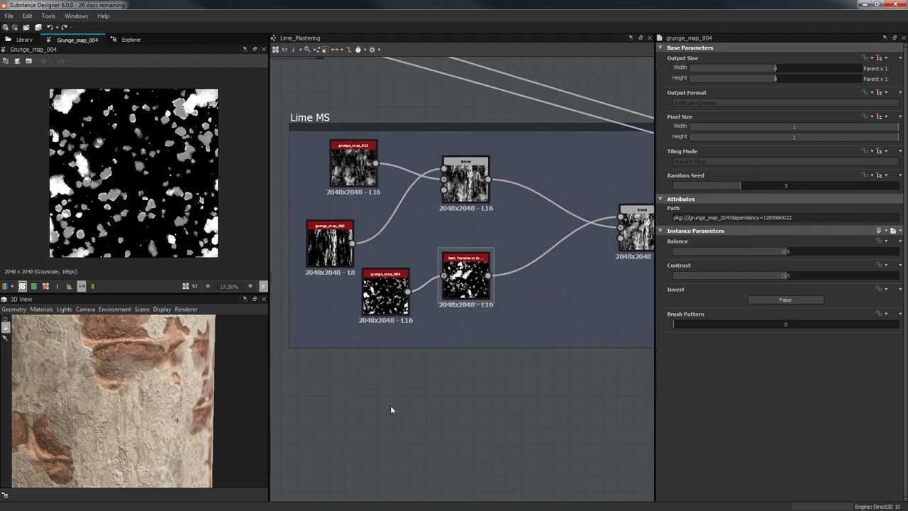
pyautogui.press('space')
pyautogui.write('gru')
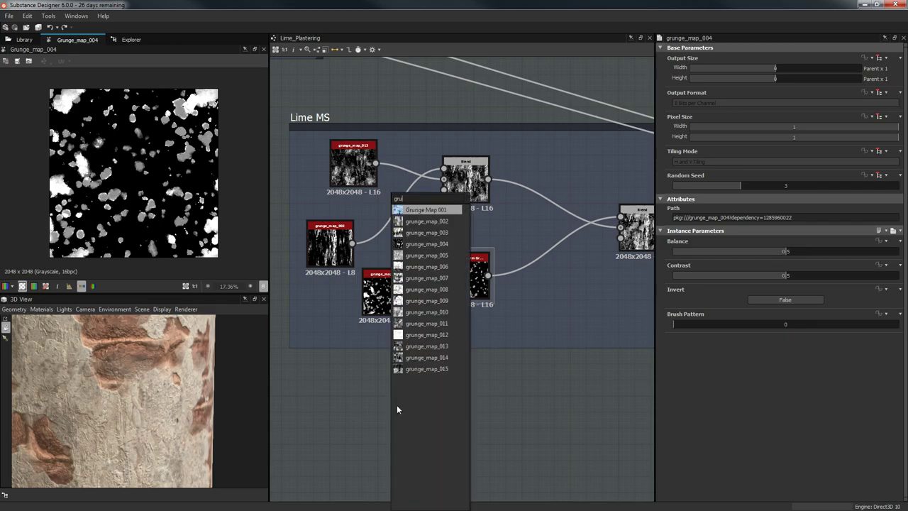
pyautogui.press('Down')
pyautogui.press('Down')
pyautogui.press('Down')
pyautogui.press('Return')
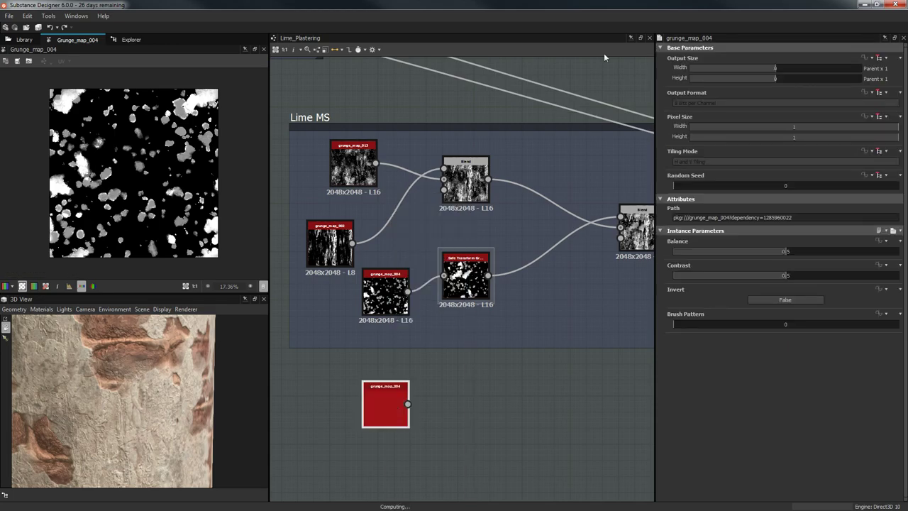
# - Duplicate the new grunge_map_004 node below the Lime MS frame, and delete both test nodes
pyautogui.moveTo(417, 366); pyautogui.dragTo(522, 292, button='middle')
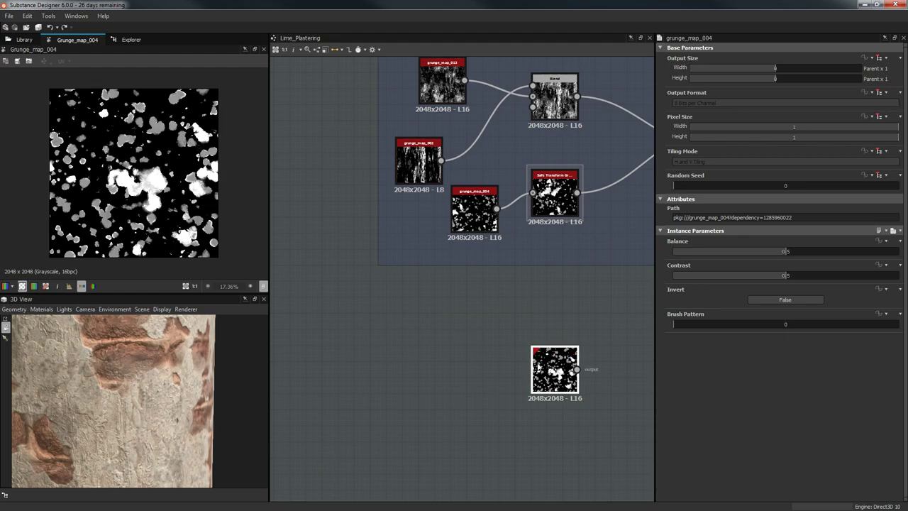
pyautogui.moveTo(485, 339); pyautogui.dragTo(485, 346)
pyautogui.hotkey('ctrl', 'd')
pyautogui.moveTo(457, 287); pyautogui.dragTo(487, 398)
pyautogui.click(487, 352)
pyautogui.click(490, 383)
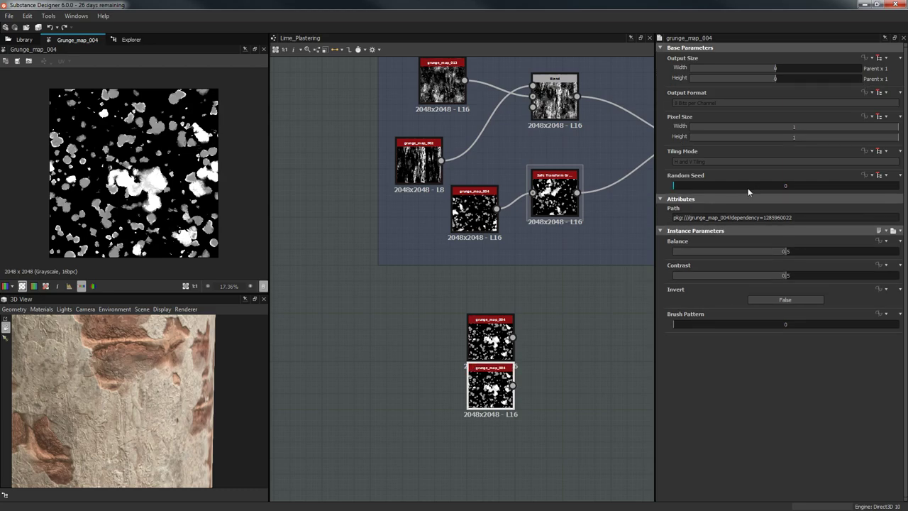
pyautogui.moveTo(418, 317); pyautogui.dragTo(500, 391)
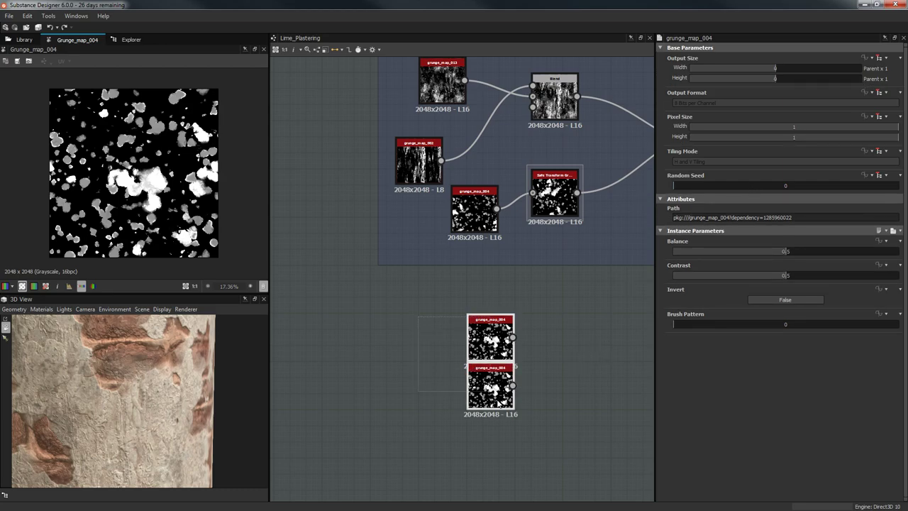
pyautogui.press('Delete')
# - Move the Safe Transform Grayscale node and the first Blend node closer to the final Blend in the Lime MS frame
pyautogui.moveTo(475, 296); pyautogui.dragTo(369, 354, button='middle')
pyautogui.moveTo(502, 270); pyautogui.dragTo(451, 306, button='middle')
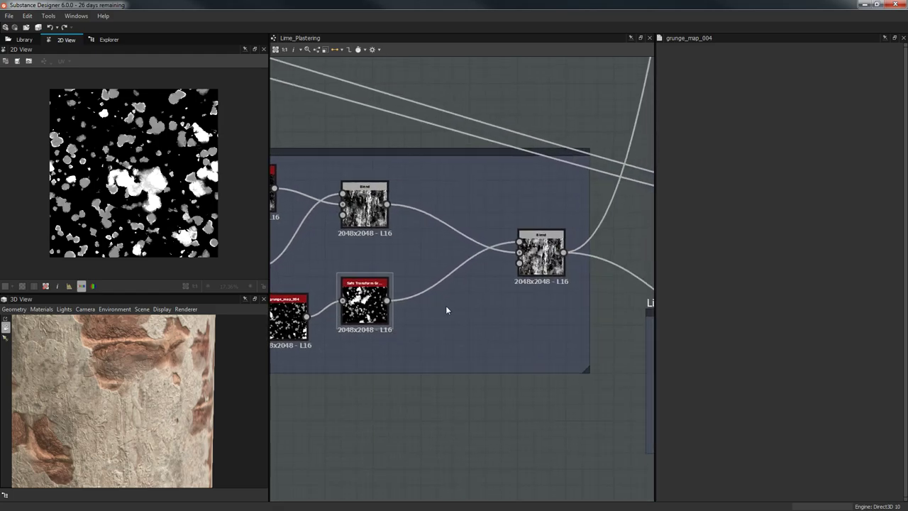
pyautogui.moveTo(383, 321); pyautogui.dragTo(415, 321)
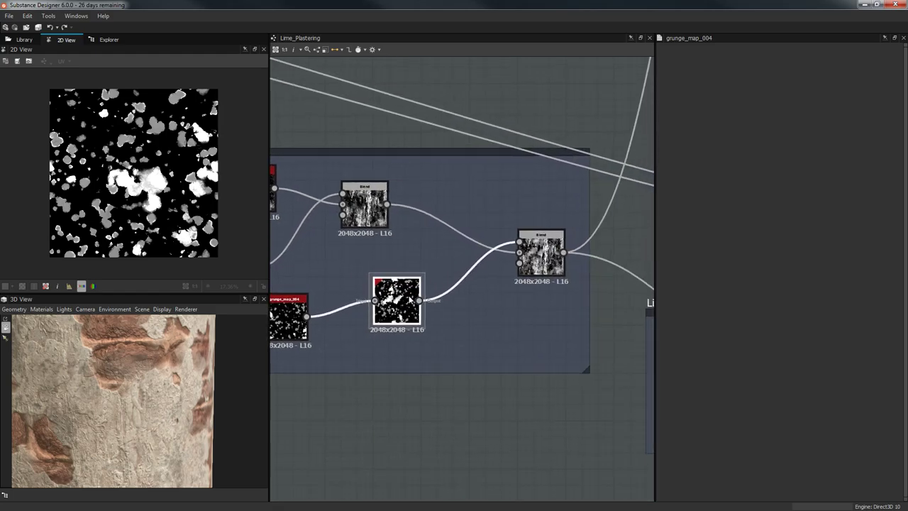
pyautogui.moveTo(374, 220); pyautogui.dragTo(406, 220)
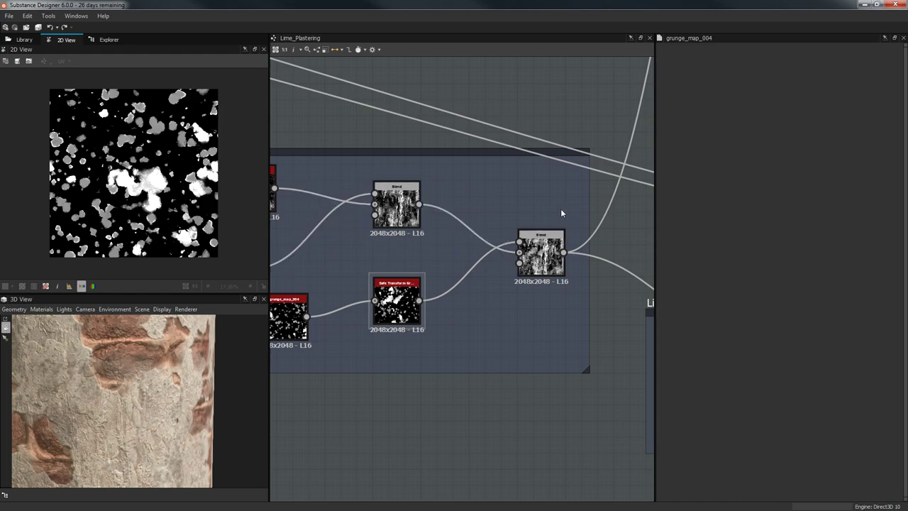
# - View the output of the final Blend node in the Lime MS frame
pyautogui.doubleClick(486, 278)
pyautogui.moveTo(462, 208); pyautogui.dragTo(364, 227, button='middle')
pyautogui.scroll(1, 186, 212)
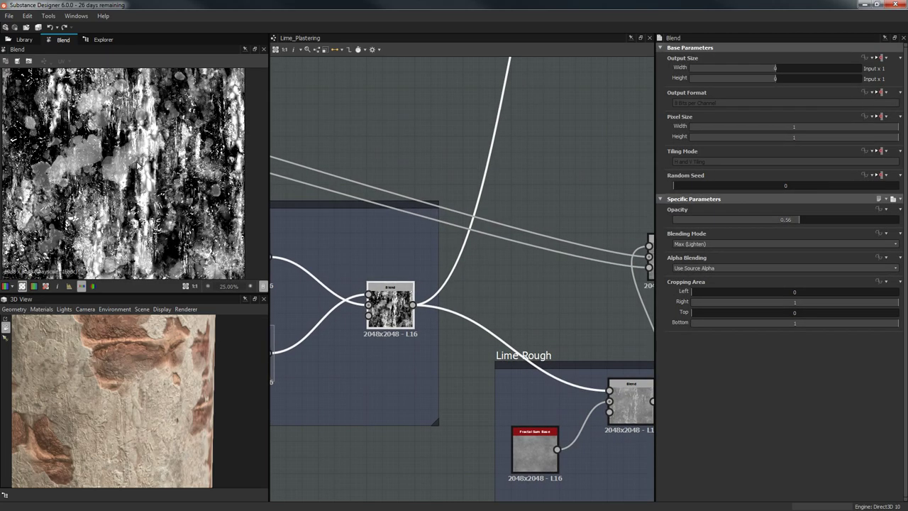
pyautogui.moveTo(516, 173); pyautogui.dragTo(503, 198, button='middle')
pyautogui.moveTo(363, 236); pyautogui.dragTo(422, 267, button='middle')
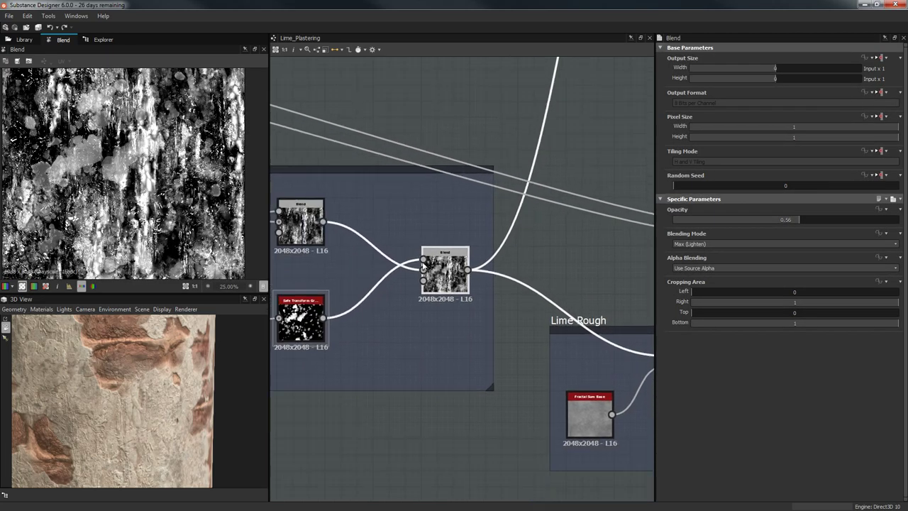
pyautogui.scroll(-2, 155, 189)
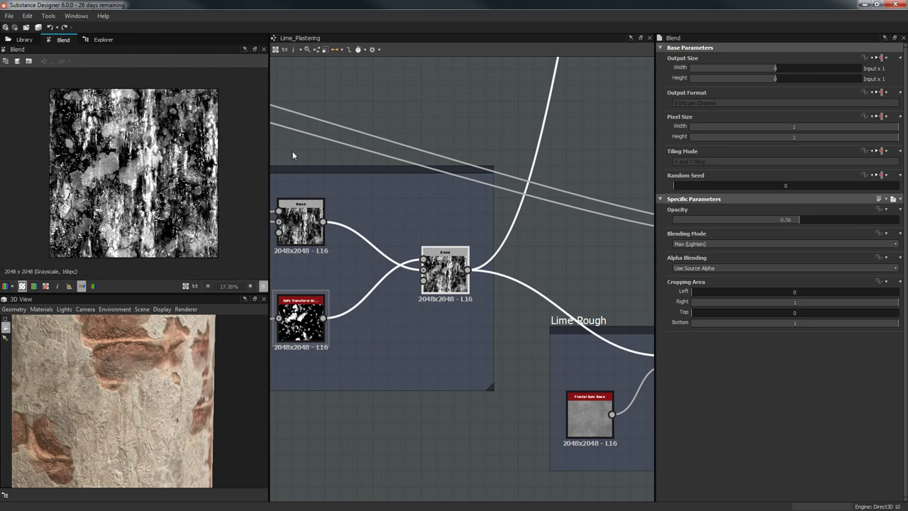
pyautogui.moveTo(441, 142); pyautogui.dragTo(412, 168, button='middle')
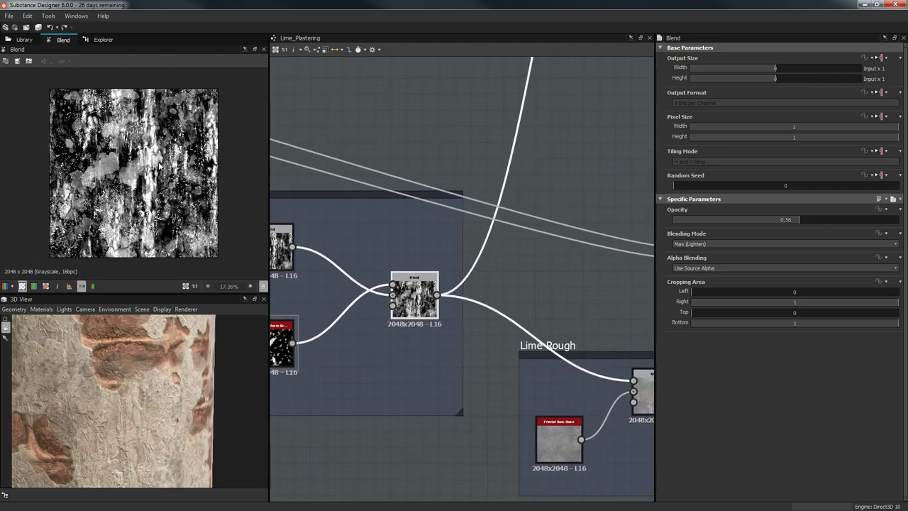
# - Review the whole Lime MS node group and examine its final Blend map up close
pyautogui.moveTo(448, 252); pyautogui.dragTo(650, 219, button='middle')
pyautogui.scroll(1, 432, 204)
pyautogui.moveTo(389, 208); pyautogui.dragTo(471, 194, button='middle')
pyautogui.scroll(-2, 471, 195)
pyautogui.moveTo(383, 161); pyautogui.dragTo(575, 326)
pyautogui.moveTo(585, 323); pyautogui.dragTo(449, 348, button='middle')
pyautogui.scroll(-1, 482, 338)
pyautogui.click(523, 267)
pyautogui.scroll(4, 87, 134)
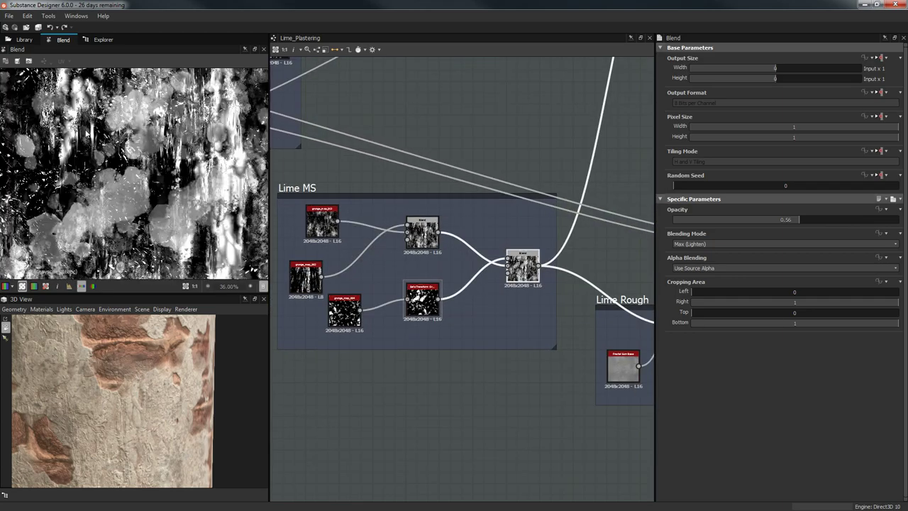
pyautogui.scroll(-4, 203, 143)
# - Inspect the map of the second Normal node in the Normal Blend frame, which is fed by the Lime MS group
pyautogui.scroll(-2, 587, 163)
pyautogui.moveTo(588, 163); pyautogui.dragTo(454, 318, button='middle')
pyautogui.scroll(-1, 464, 250)
pyautogui.moveTo(463, 250); pyautogui.dragTo(419, 289, button='middle')
pyautogui.scroll(3, 465, 206)
pyautogui.doubleClick(459, 202)
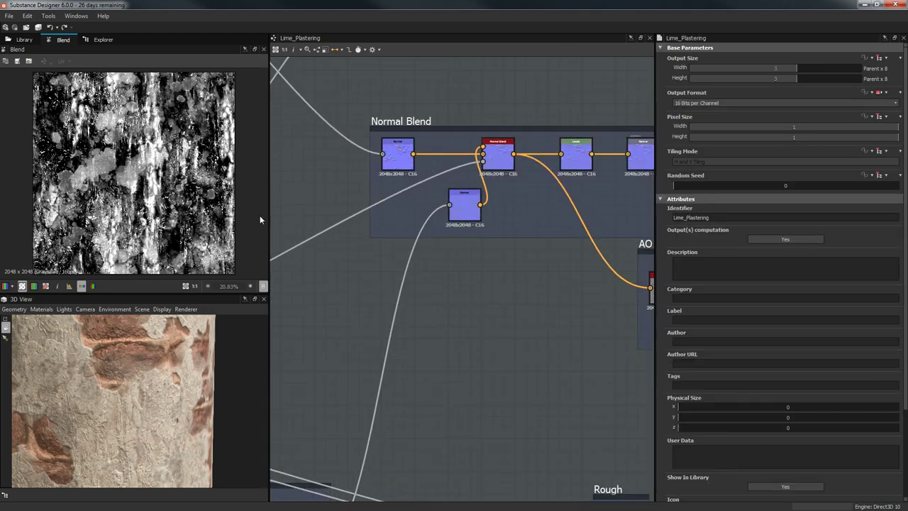
pyautogui.doubleClick(458, 207)
pyautogui.scroll(3, 109, 151)
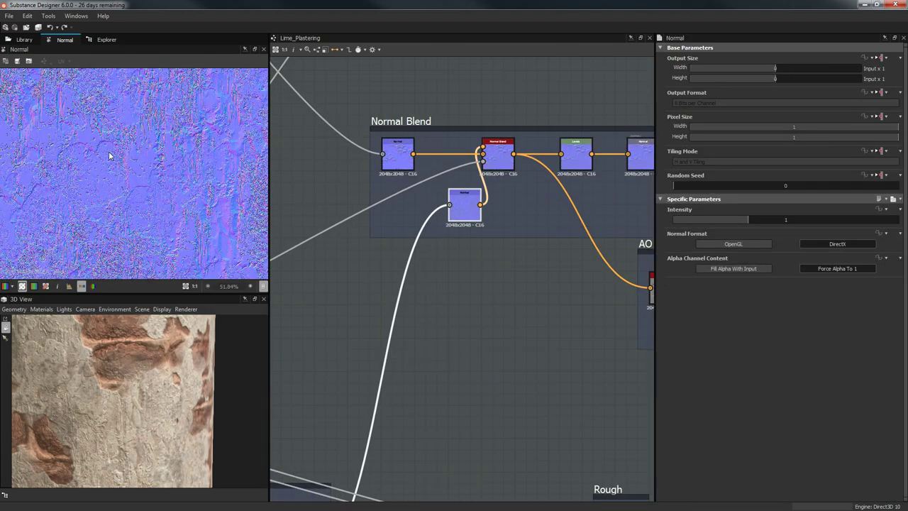
pyautogui.scroll(2, 91, 186)
pyautogui.moveTo(78, 163); pyautogui.dragTo(110, 241, button='middle')
# - View the output of the Normal Blend node that combines the wall and Lime MS normal maps
pyautogui.moveTo(466, 290); pyautogui.dragTo(424, 323, button='middle')
pyautogui.doubleClick(452, 193)
pyautogui.scroll(-3, 126, 159)
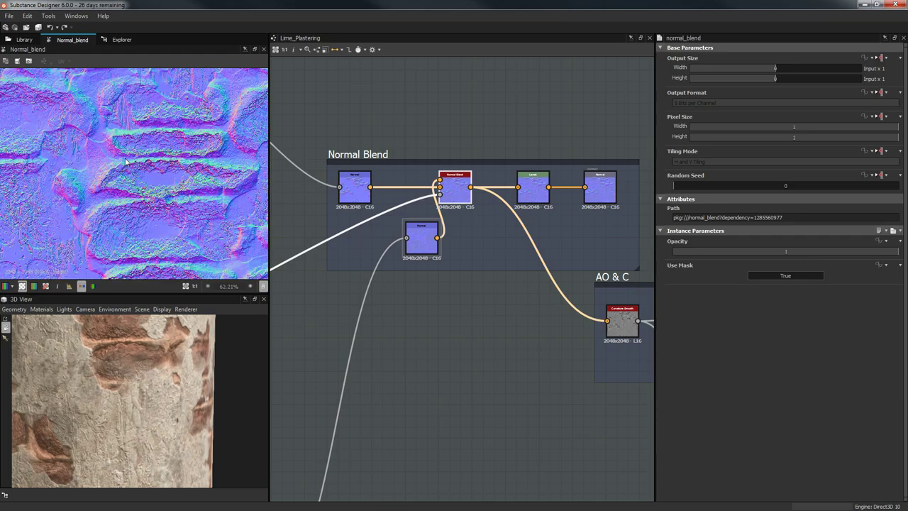
pyautogui.scroll(2, 430, 177)
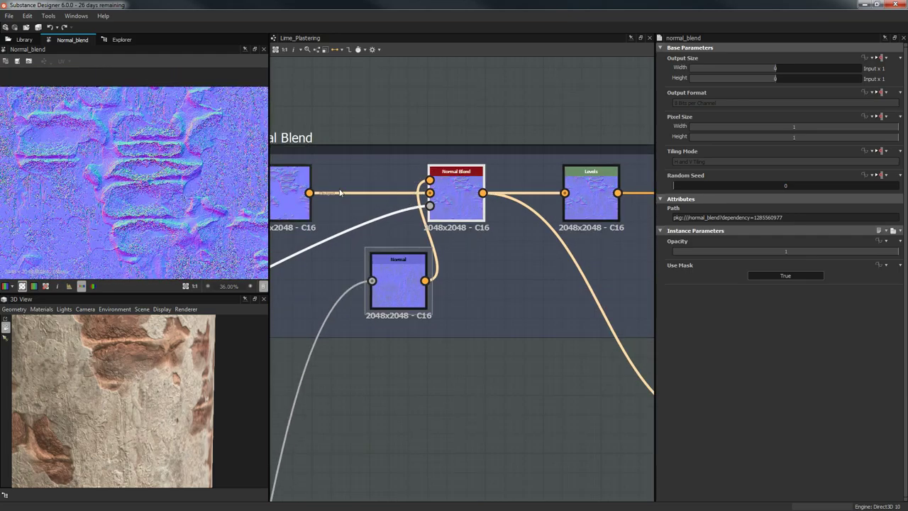
# - Trace the Normal Blend node's mask connection back to the Wall Mask frame and return to the Normal Blend frame
pyautogui.moveTo(330, 193); pyautogui.dragTo(431, 180, button='middle')
pyautogui.scroll(-3, 420, 185)
pyautogui.moveTo(310, 287); pyautogui.dragTo(612, 143, button='middle')
pyautogui.scroll(-1, 407, 237)
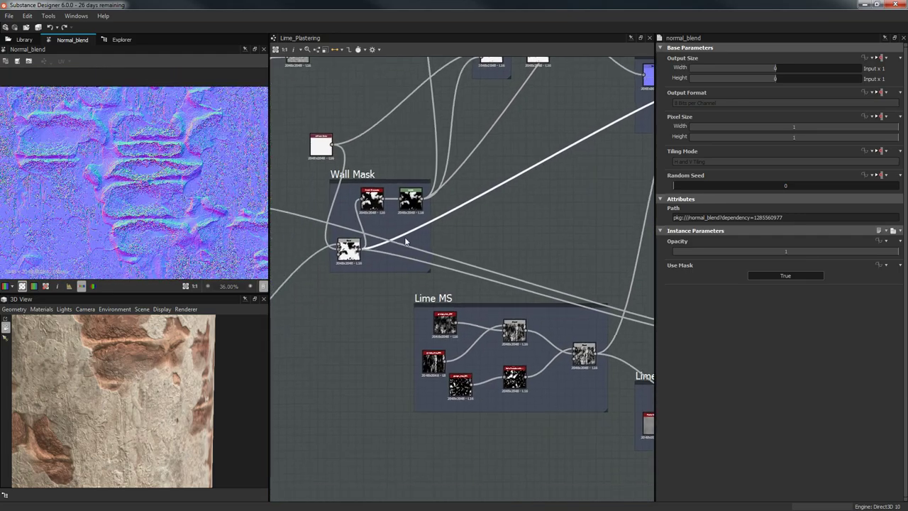
pyautogui.moveTo(454, 211); pyautogui.dragTo(288, 252, button='middle')
pyautogui.moveTo(610, 147); pyautogui.dragTo(455, 197, button='middle')
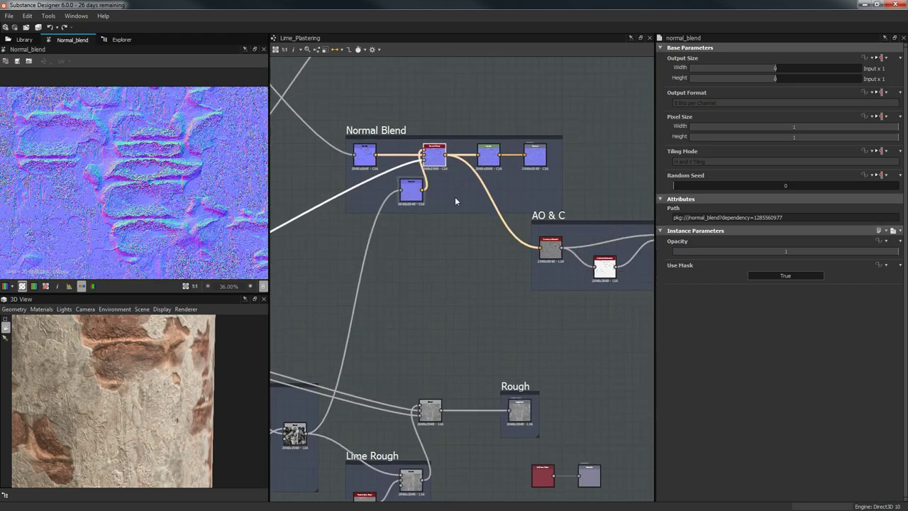
# - View the Levels node that follows the Normal Blend and show its Alpha Channel histogram
pyautogui.scroll(2, 474, 171)
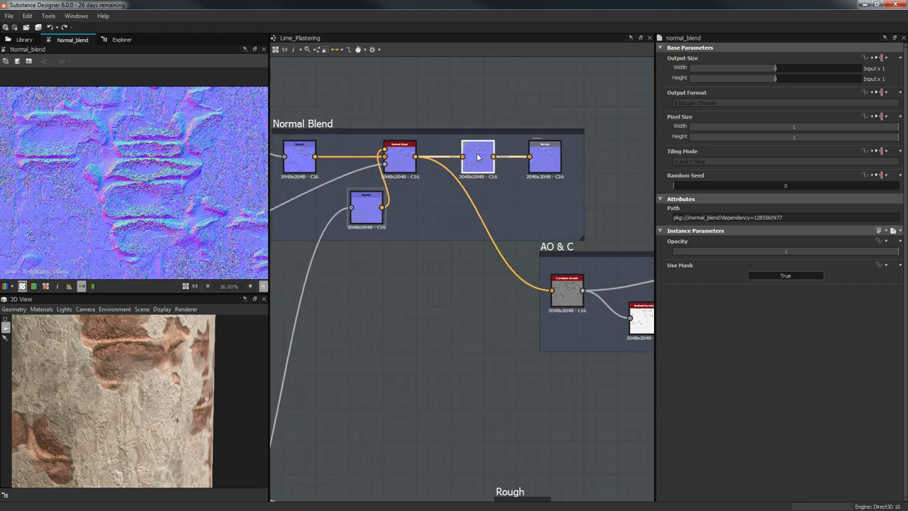
pyautogui.click(477, 156)
pyautogui.click(710, 222)
pyautogui.click(702, 261)
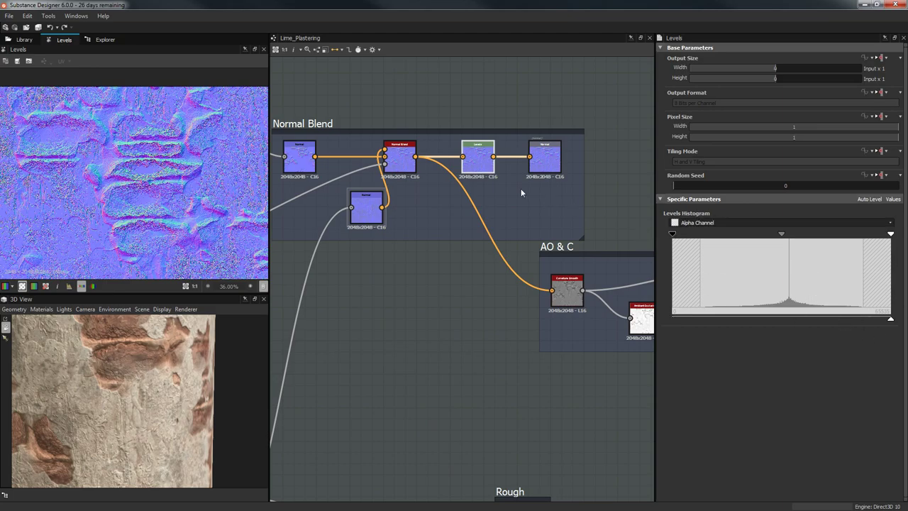
pyautogui.click(547, 160)
# - View the outputs of the Curvature Smooth, Ambient Occlusion and Dirt nodes in the AO & C frame
pyautogui.scroll(3, 444, 221)
pyautogui.moveTo(633, 337); pyautogui.dragTo(424, 251, button='middle')
pyautogui.doubleClick(424, 251)
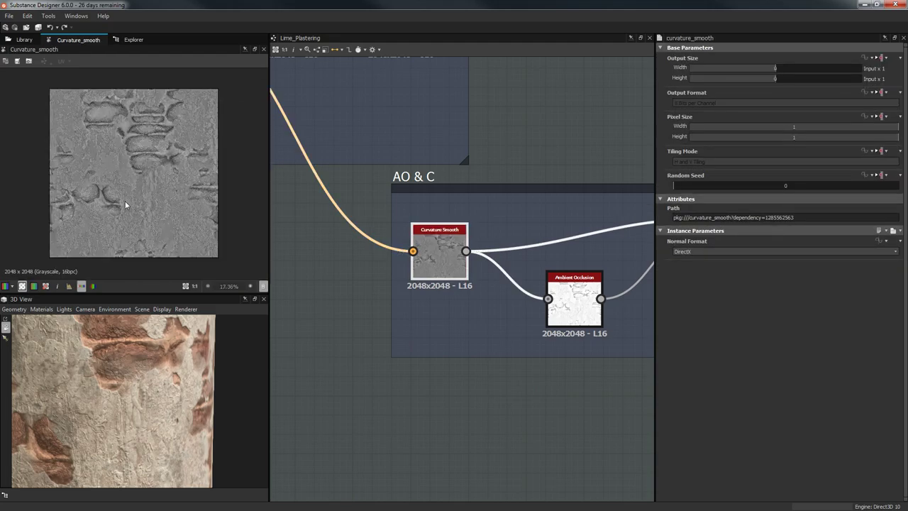
pyautogui.moveTo(488, 308); pyautogui.dragTo(342, 300, button='middle')
pyautogui.doubleClick(440, 290)
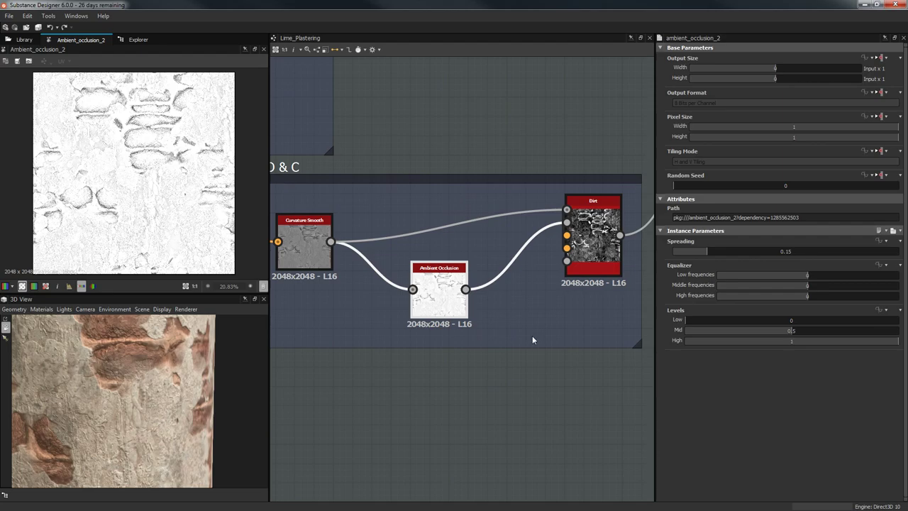
pyautogui.doubleClick(593, 234)
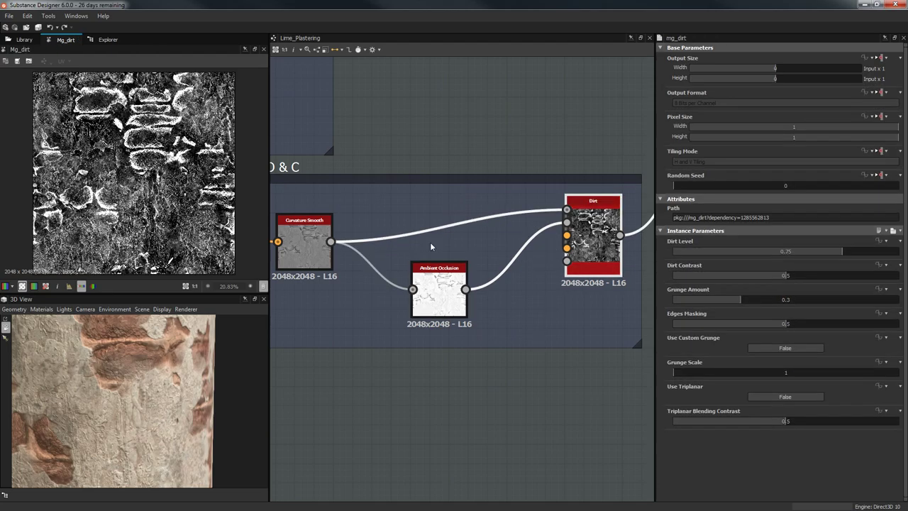
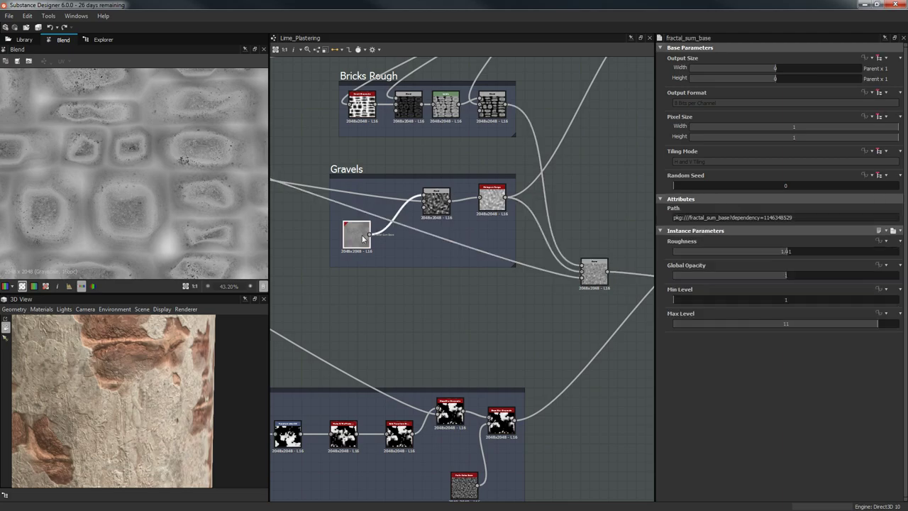
# - View the Histogram Range output in the Gravels frame and the Blend that combines it with the brick roughness
pyautogui.click(502, 208)
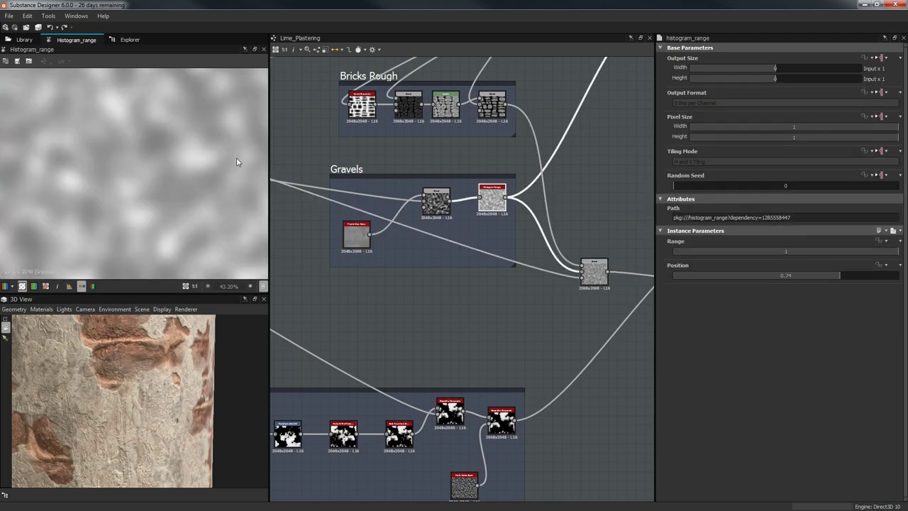
pyautogui.moveTo(528, 287); pyautogui.dragTo(433, 265, button='middle')
pyautogui.click(497, 248)
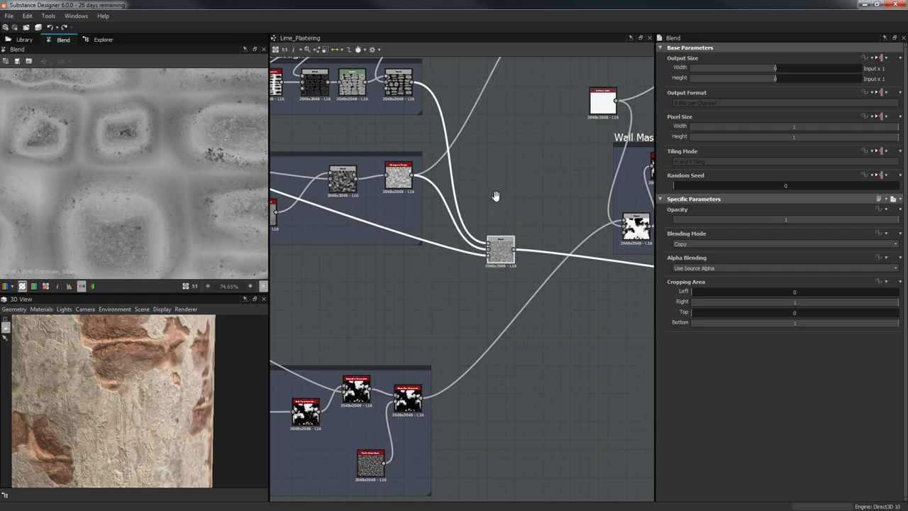
pyautogui.moveTo(496, 195); pyautogui.dragTo(488, 213, button='middle')
pyautogui.moveTo(494, 263); pyautogui.dragTo(495, 254)
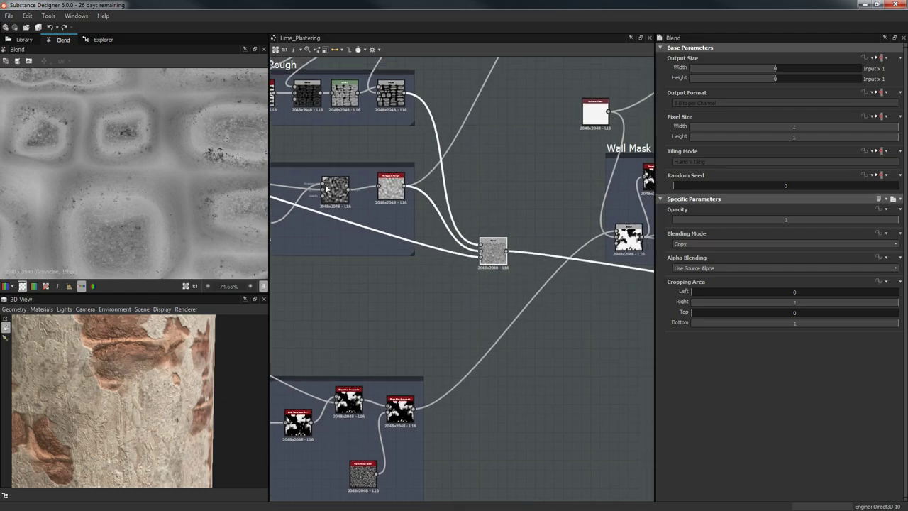
pyautogui.moveTo(473, 218); pyautogui.dragTo(481, 200, button='middle')
pyautogui.click(398, 167)
pyautogui.doubleClick(506, 232)
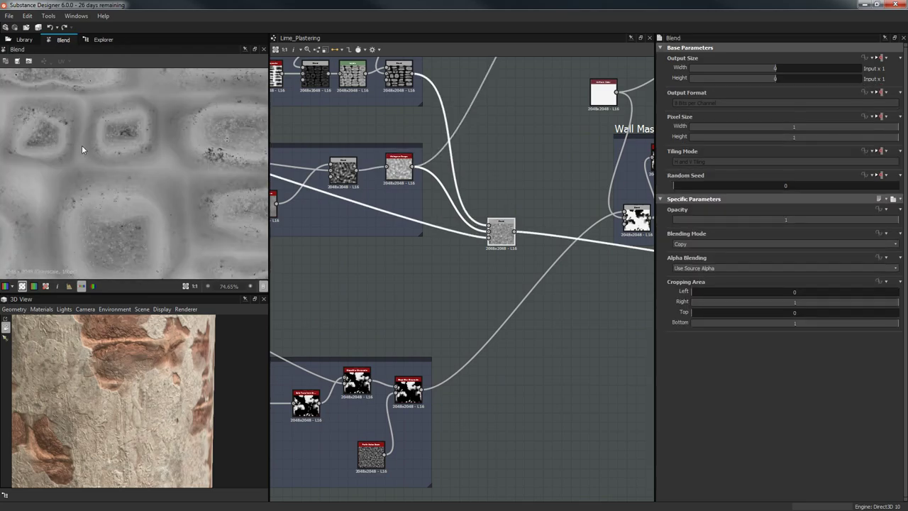
# - Move the Blend node above the Lime Rough frame slightly upward and view its output
pyautogui.scroll(-2, 306, 251)
pyautogui.moveTo(624, 312); pyautogui.dragTo(366, 265, button='middle')
pyautogui.scroll(2, 493, 272)
pyautogui.moveTo(642, 208); pyautogui.dragTo(523, 202, button='middle')
pyautogui.scroll(1, 419, 276)
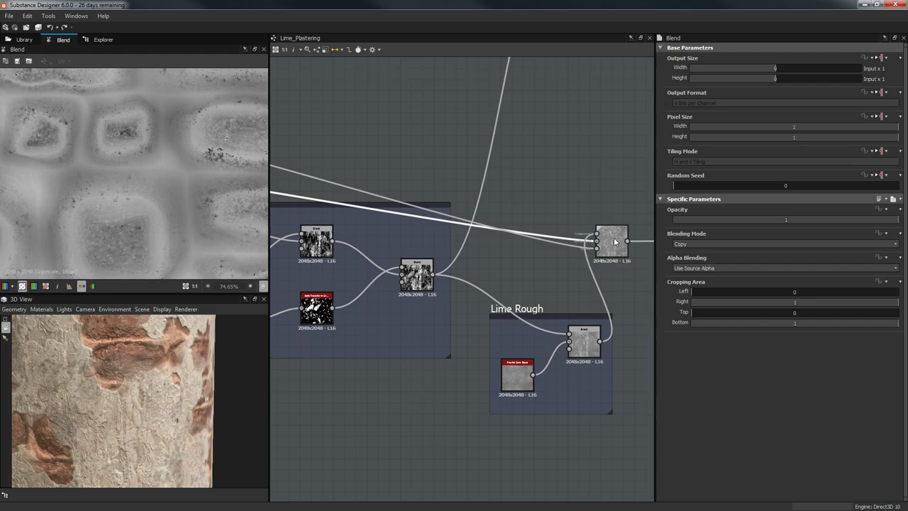
pyautogui.moveTo(615, 242); pyautogui.dragTo(615, 209)
pyautogui.doubleClick(616, 208)
# - Trace the final roughness Blend's inputs back to the brick-and-gravel Blend and the Wall Mask frame
pyautogui.scroll(-1, 550, 211)
pyautogui.moveTo(545, 211); pyautogui.dragTo(625, 231, button='middle')
pyautogui.moveTo(545, 239); pyautogui.dragTo(367, 227, button='middle')
pyautogui.moveTo(412, 300); pyautogui.dragTo(405, 298, button='middle')
pyautogui.scroll(-3, 404, 228)
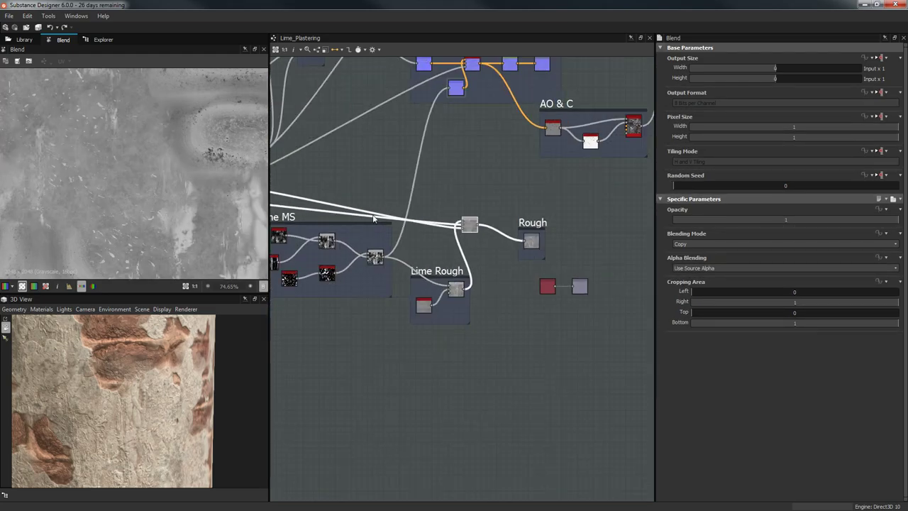
pyautogui.moveTo(375, 200); pyautogui.dragTo(659, 246, button='middle')
pyautogui.scroll(3, 544, 250)
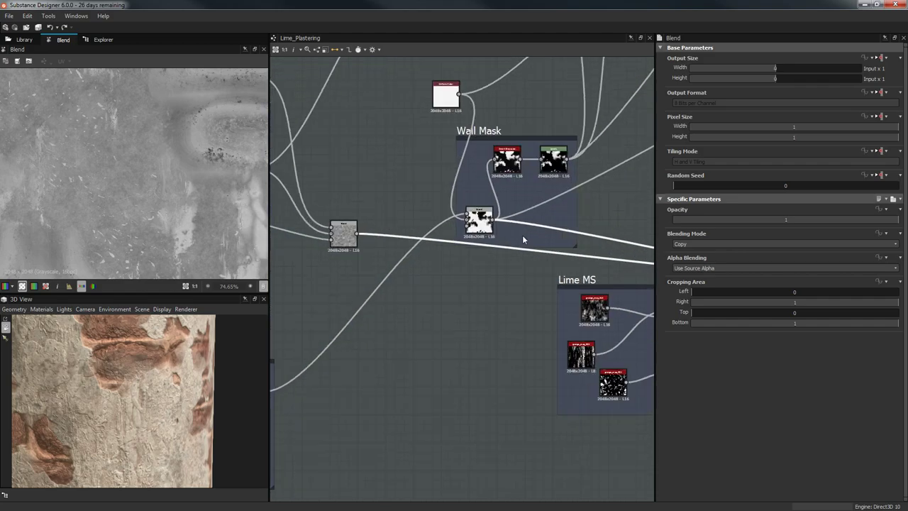
pyautogui.moveTo(537, 248); pyautogui.dragTo(274, 222, button='middle')
pyautogui.moveTo(630, 285); pyautogui.dragTo(414, 244, button='middle')
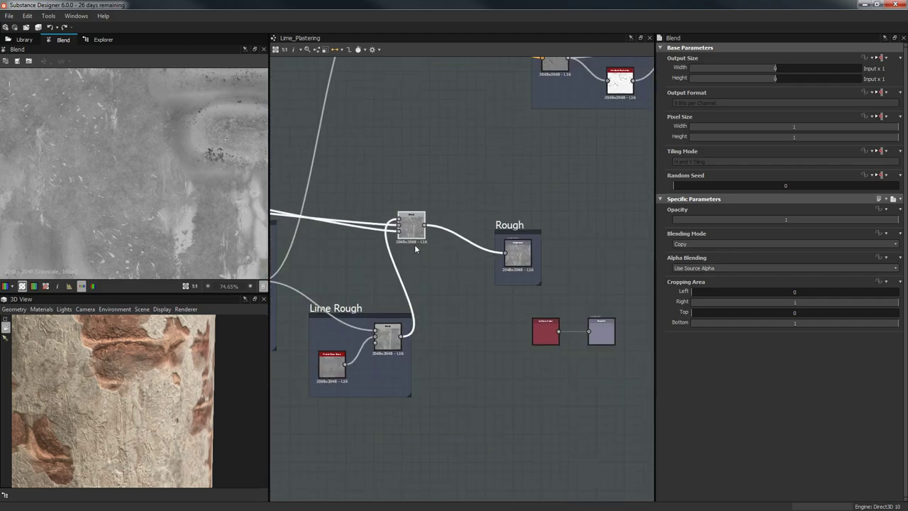
# - Examine the full extent of the final roughness Blend map
pyautogui.scroll(-6, 138, 143)
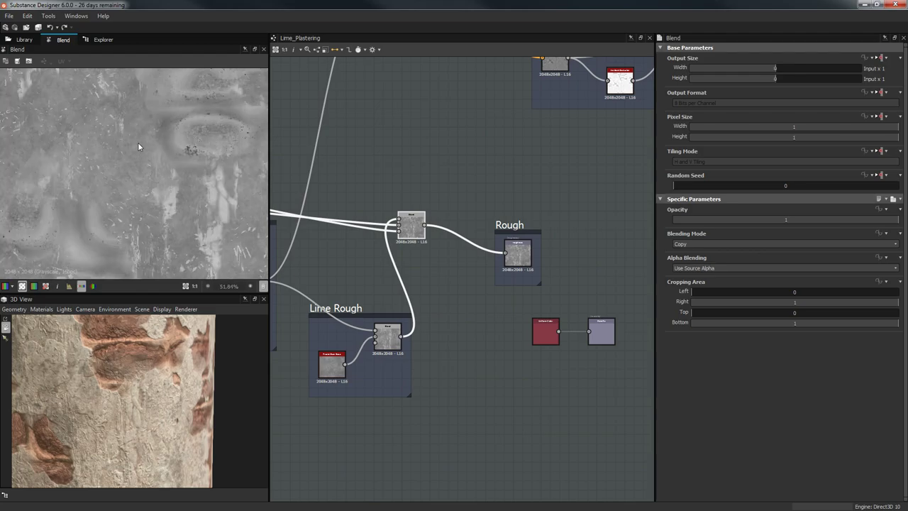
pyautogui.scroll(1, 137, 152)
pyautogui.scroll(-1, 137, 152)
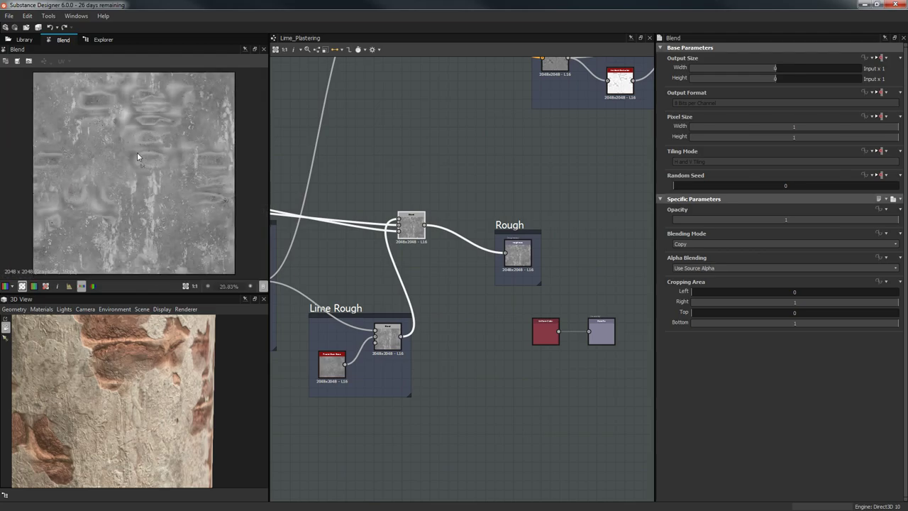
# - View the final Lime MS Blend, which feeds the Lime Rough frame alongside the Fractal Sum Base node
pyautogui.moveTo(415, 250); pyautogui.dragTo(455, 222, button='middle')
pyautogui.doubleClick(370, 330)
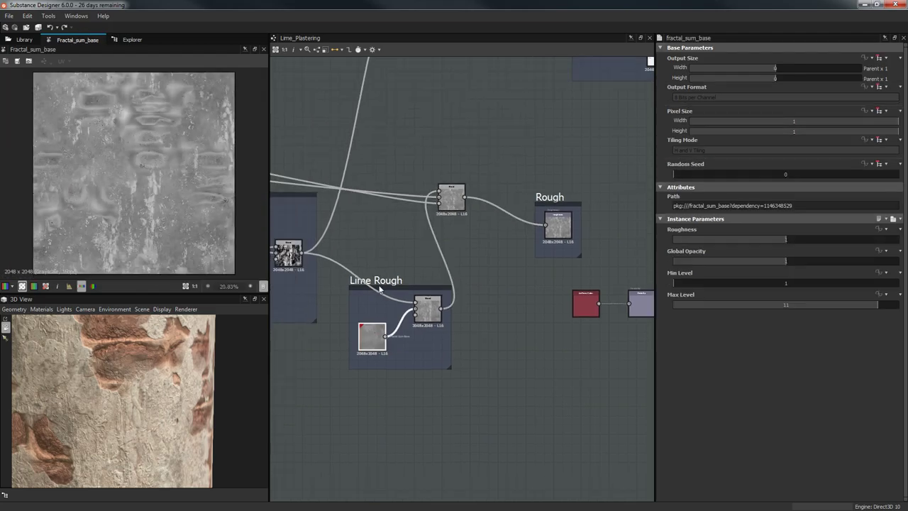
pyautogui.moveTo(378, 288); pyautogui.dragTo(455, 266, button='middle')
pyautogui.scroll(1, 448, 259)
pyautogui.click(351, 232)
pyautogui.click(351, 231)
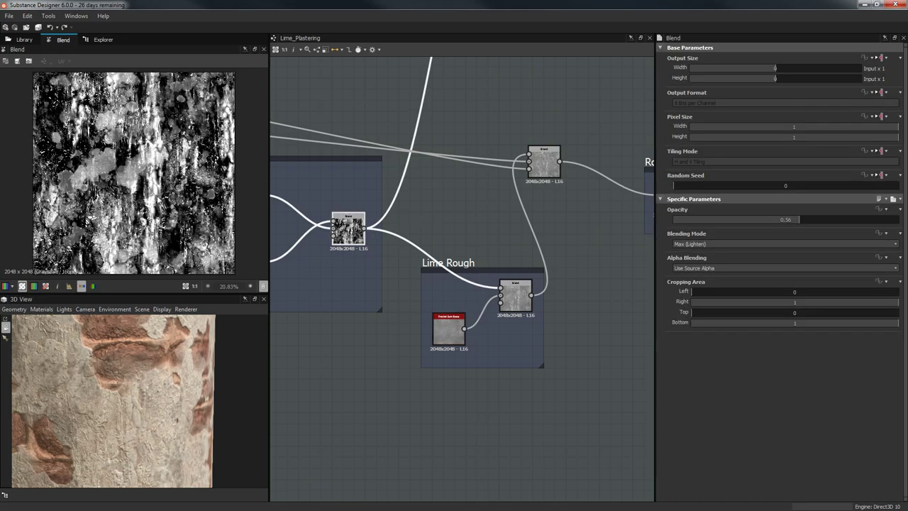
# - Compare the Lime Rough Blend output with the map of its Fractal Sum Base input
pyautogui.click(508, 293)
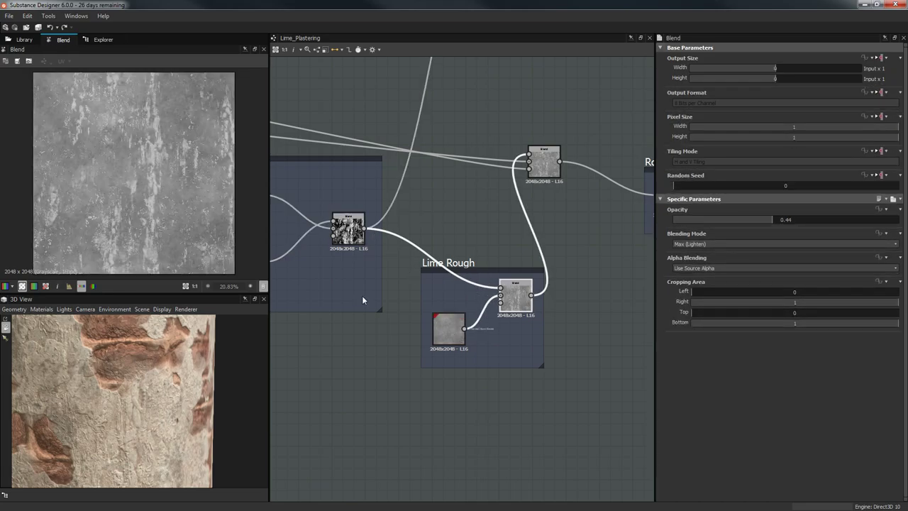
pyautogui.click(448, 328)
pyautogui.scroll(3, 433, 376)
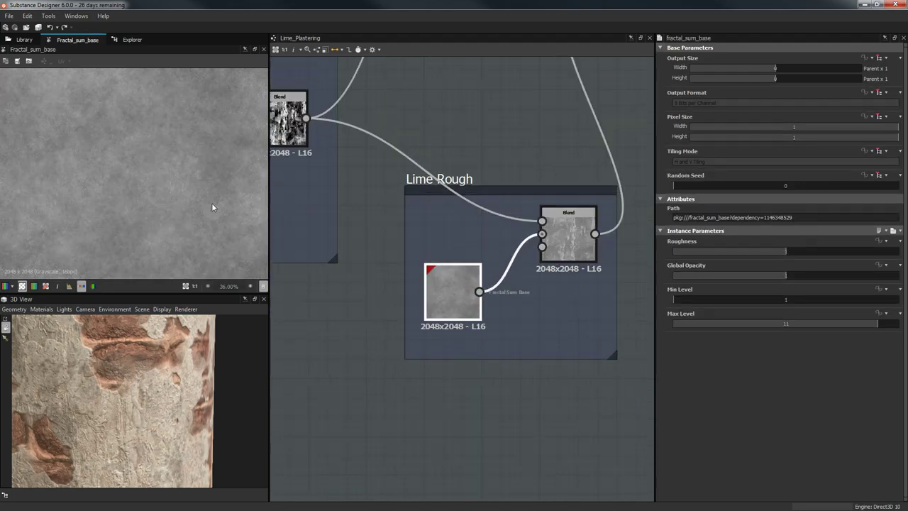
pyautogui.doubleClick(568, 229)
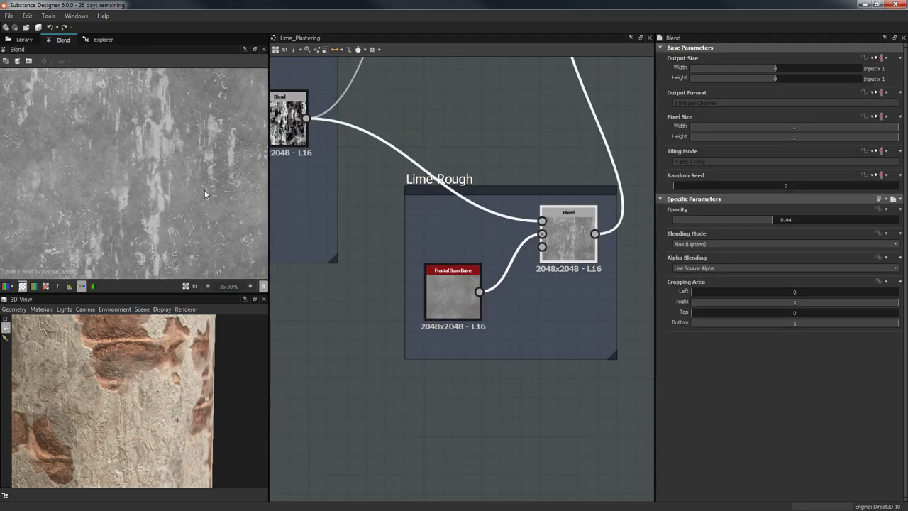
# - Compare the final Lime MS grunge map with the Blend that merges the wall and lime roughness
pyautogui.moveTo(633, 196); pyautogui.dragTo(572, 236, button='middle')
pyautogui.moveTo(483, 194); pyautogui.dragTo(728, 215, button='middle')
pyautogui.doubleClick(468, 179)
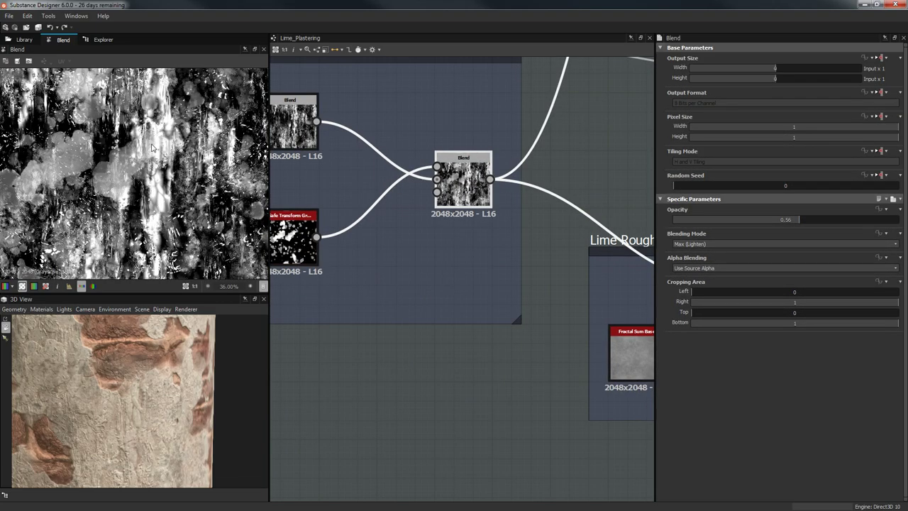
pyautogui.moveTo(561, 168); pyautogui.dragTo(355, 232, button='middle')
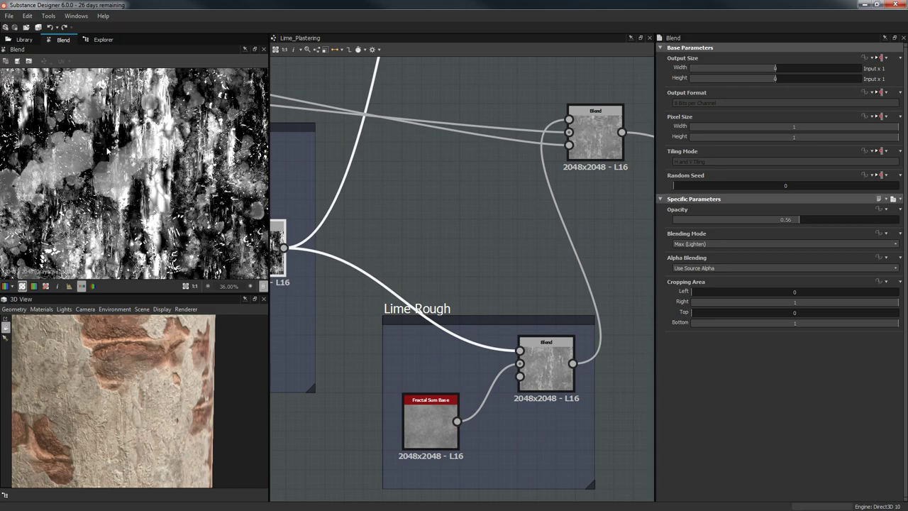
pyautogui.scroll(-3, 462, 217)
pyautogui.click(476, 179)
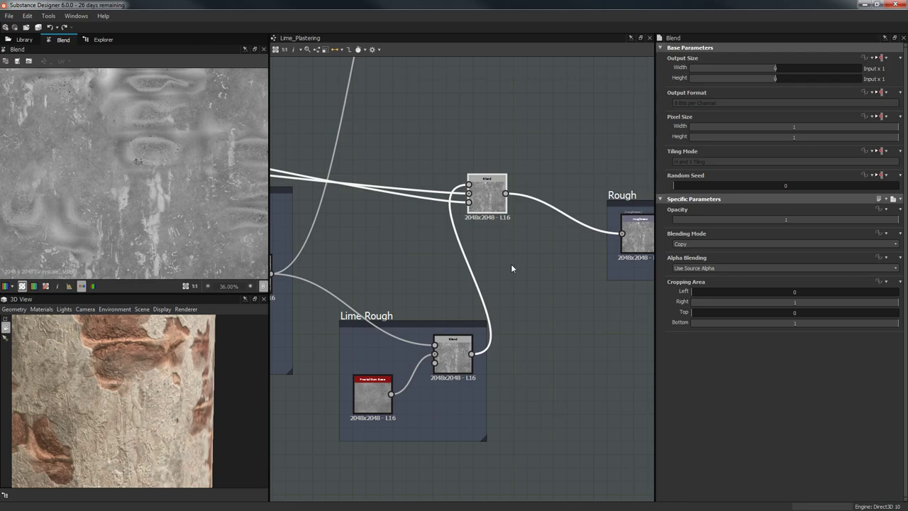
# - View the roughness output node in the Rough frame
pyautogui.moveTo(584, 267); pyautogui.dragTo(356, 255, button='middle')
pyautogui.moveTo(420, 241); pyautogui.dragTo(554, 259, button='middle')
pyautogui.click(555, 254)
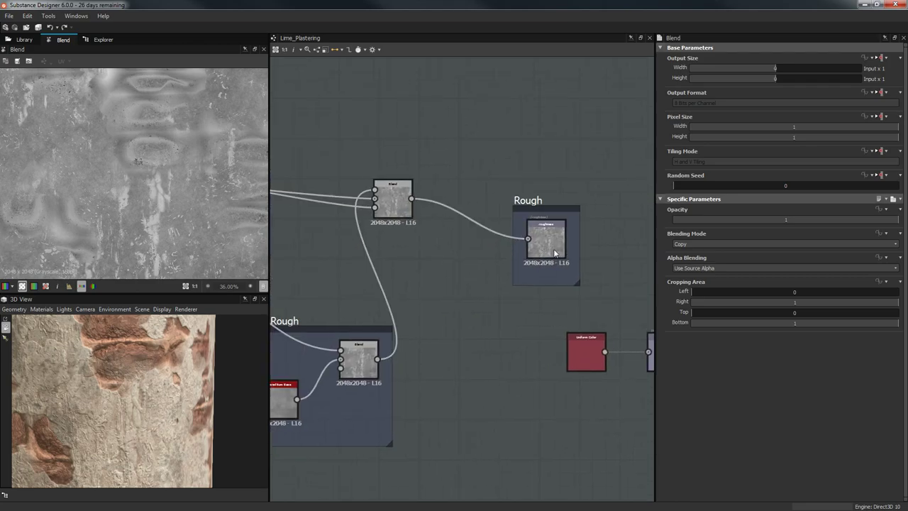
pyautogui.doubleClick(554, 249)
# - Move the Uniform Color node down and away from the Metallic output and show its parameters
pyautogui.scroll(-1, 566, 310)
pyautogui.moveTo(566, 310); pyautogui.dragTo(474, 297, button='middle')
pyautogui.moveTo(461, 306); pyautogui.dragTo(481, 336)
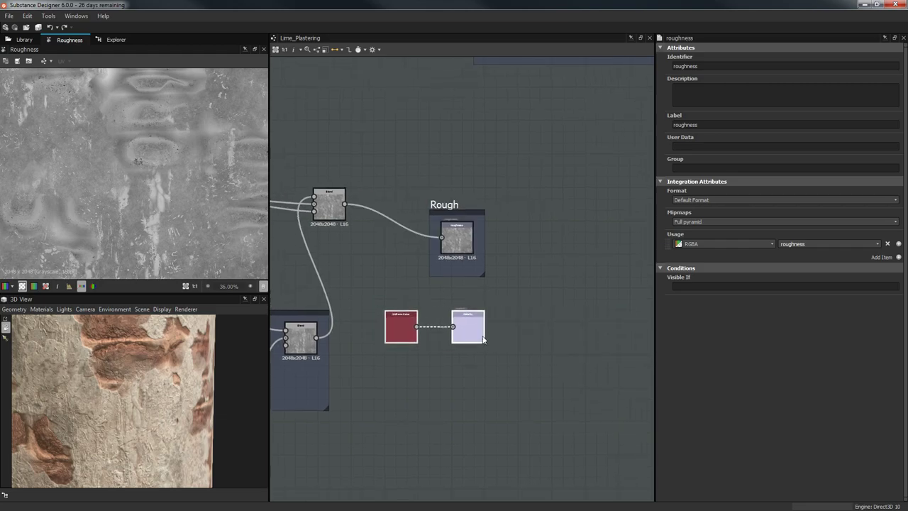
pyautogui.moveTo(388, 325); pyautogui.dragTo(377, 375)
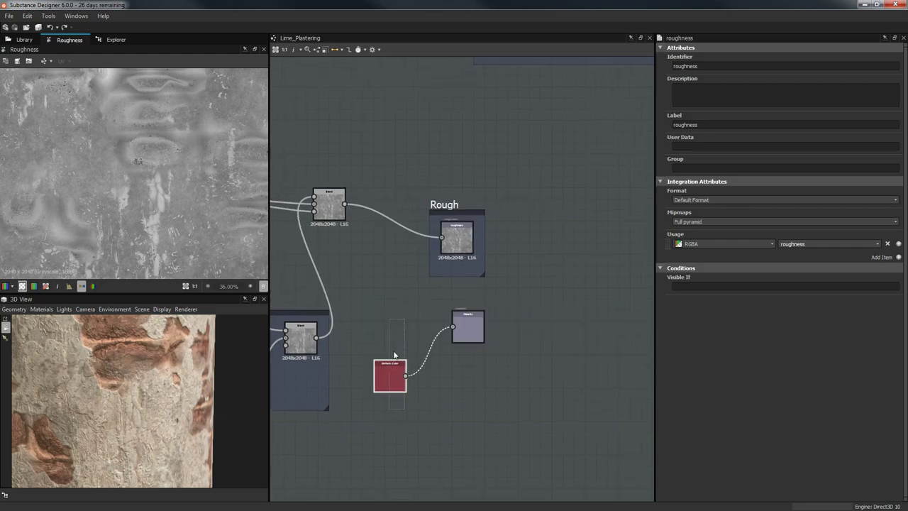
pyautogui.click(394, 357)
pyautogui.moveTo(446, 436); pyautogui.dragTo(446, 436)
pyautogui.click(445, 434)
pyautogui.moveTo(442, 397); pyautogui.dragTo(427, 296)
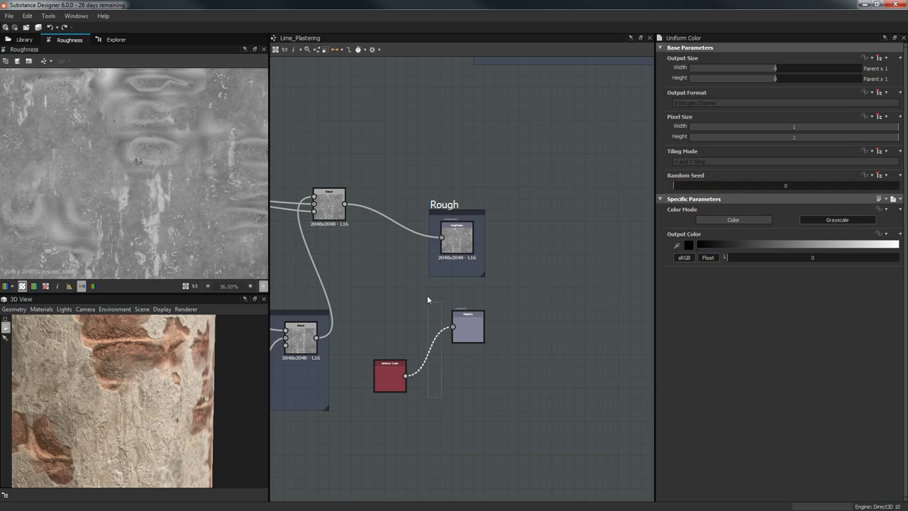
pyautogui.scroll(4, 394, 413)
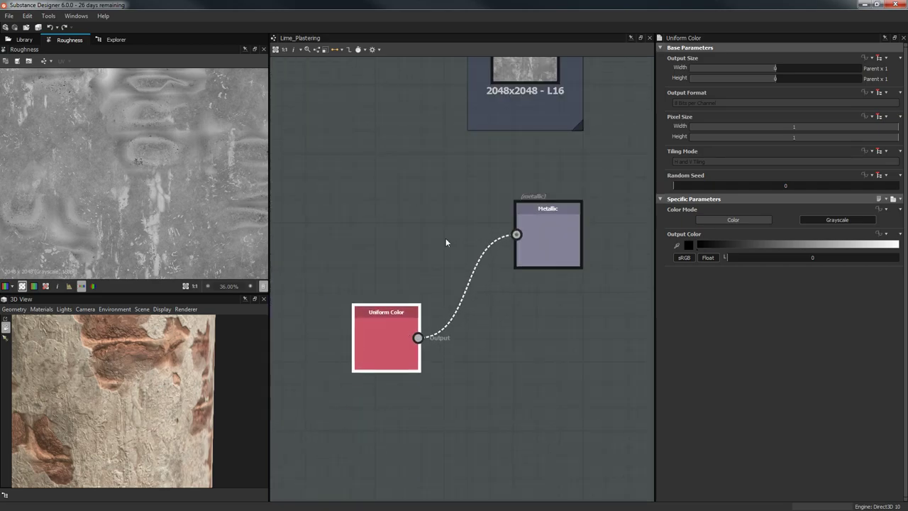
# - Move the Uniform Color node back up level with the Metallic output node
pyautogui.scroll(-4, 376, 249)
pyautogui.moveTo(425, 156); pyautogui.dragTo(451, 328, button='middle')
pyautogui.moveTo(483, 203); pyautogui.dragTo(476, 317, button='middle')
pyautogui.moveTo(513, 242); pyautogui.dragTo(532, 64, button='middle')
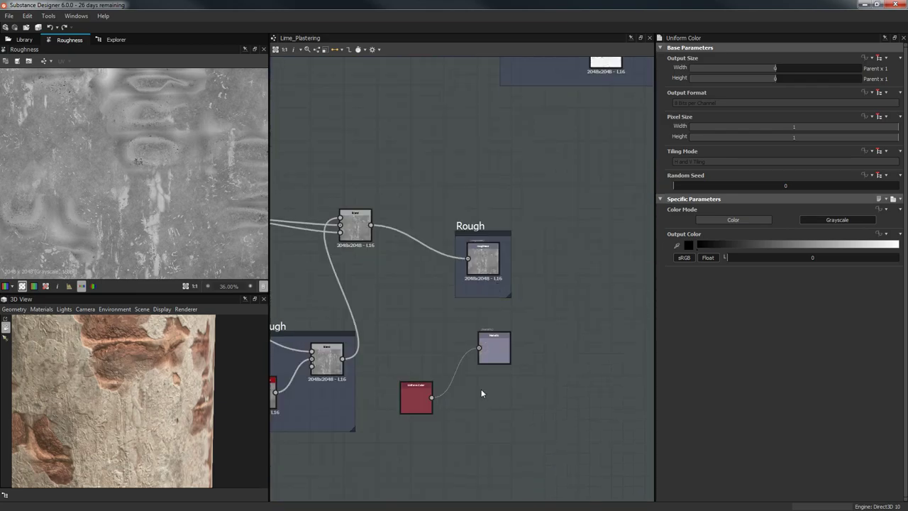
pyautogui.scroll(2, 486, 312)
pyautogui.click(497, 312)
pyautogui.moveTo(505, 332)
pyautogui.mouseDown()
pyautogui.moveTo(505, 352)
pyautogui.moveTo(512, 330)
pyautogui.moveTo(504, 332)
pyautogui.mouseUp()
pyautogui.click(458, 351)
pyautogui.moveTo(368, 377); pyautogui.dragTo(384, 309)
# - Survey the material graph from the output nodes back to the brick detail frames
pyautogui.scroll(-2, 444, 287)
pyautogui.moveTo(539, 202); pyautogui.dragTo(532, 334, button='middle')
pyautogui.click(507, 172)
pyautogui.scroll(-1, 507, 175)
pyautogui.moveTo(460, 286)
pyautogui.mouseDown(button='middle')
pyautogui.moveTo(461, 326)
pyautogui.moveTo(464, 281)
pyautogui.mouseUp(button='middle')
pyautogui.scroll(-2, 468, 287)
pyautogui.moveTo(530, 251); pyautogui.dragTo(477, 353, button='middle')
pyautogui.scroll(1, 476, 354)
pyautogui.scroll(-3, 477, 355)
pyautogui.moveTo(433, 213); pyautogui.dragTo(459, 336, button='middle')
pyautogui.scroll(-3, 462, 324)
pyautogui.moveTo(522, 313); pyautogui.dragTo(670, 285, button='middle')
pyautogui.scroll(3, 431, 293)
pyautogui.moveTo(417, 289); pyautogui.dragTo(407, 254, button='middle')
pyautogui.scroll(3, 408, 257)
pyautogui.scroll(2, 420, 302)
pyautogui.scroll(-2, 449, 315)
pyautogui.moveTo(449, 313); pyautogui.dragTo(483, 195, button='middle')
pyautogui.scroll(3, 457, 275)
pyautogui.moveTo(457, 275); pyautogui.dragTo(635, 173, button='middle')
pyautogui.scroll(-1, 635, 167)
pyautogui.moveTo(413, 245); pyautogui.dragTo(368, 300, button='middle')
pyautogui.click(518, 342)
pyautogui.moveTo(431, 303); pyautogui.dragTo(393, 324, button='middle')
pyautogui.moveTo(589, 74); pyautogui.dragTo(440, 274, button='middle')
# - View the full map of the Directional Warp node below the Clouds 3 node and trace its inputs to their source
pyautogui.scroll(4, 439, 274)
pyautogui.moveTo(491, 237); pyautogui.dragTo(356, 346)
pyautogui.scroll(-3, 532, 347)
pyautogui.moveTo(506, 322); pyautogui.dragTo(538, 238, button='middle')
pyautogui.scroll(3, 533, 245)
pyautogui.click(523, 269)
pyautogui.doubleClick(418, 273)
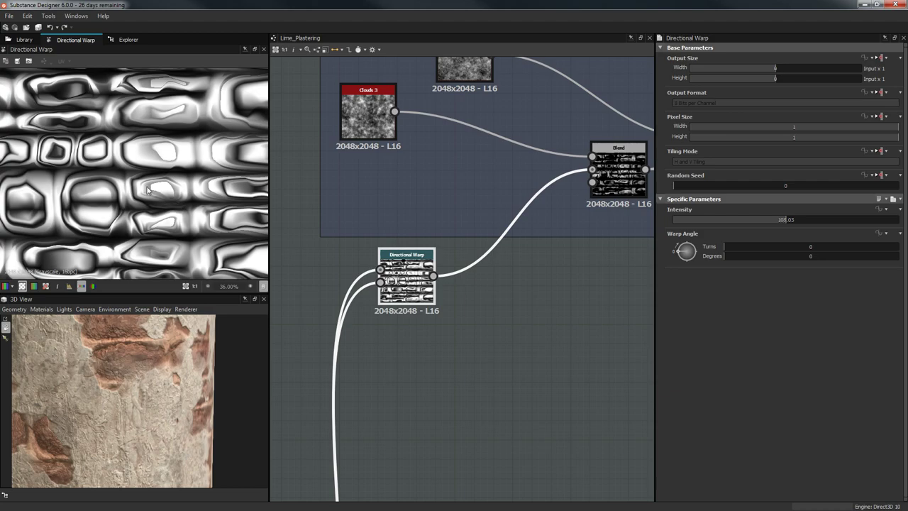
pyautogui.scroll(-3, 152, 163)
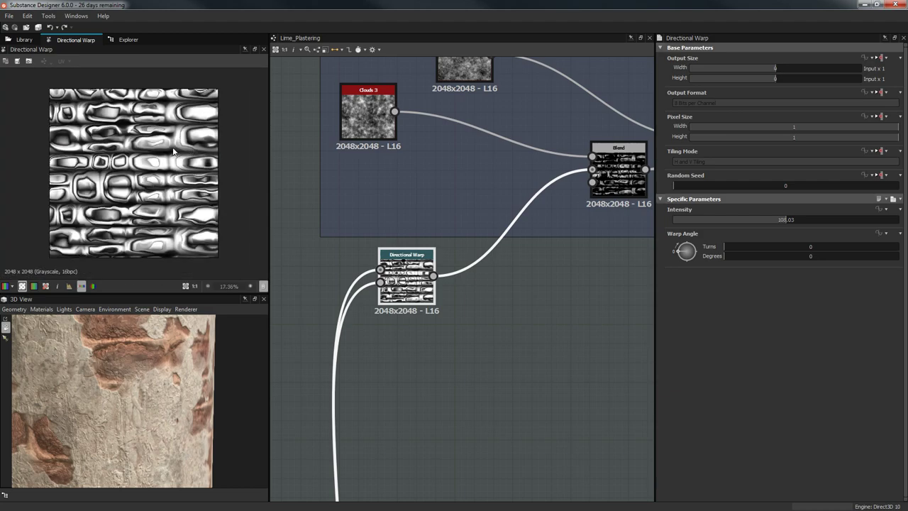
pyautogui.moveTo(416, 416); pyautogui.dragTo(426, 150, button='middle')
pyautogui.scroll(-3, 364, 442)
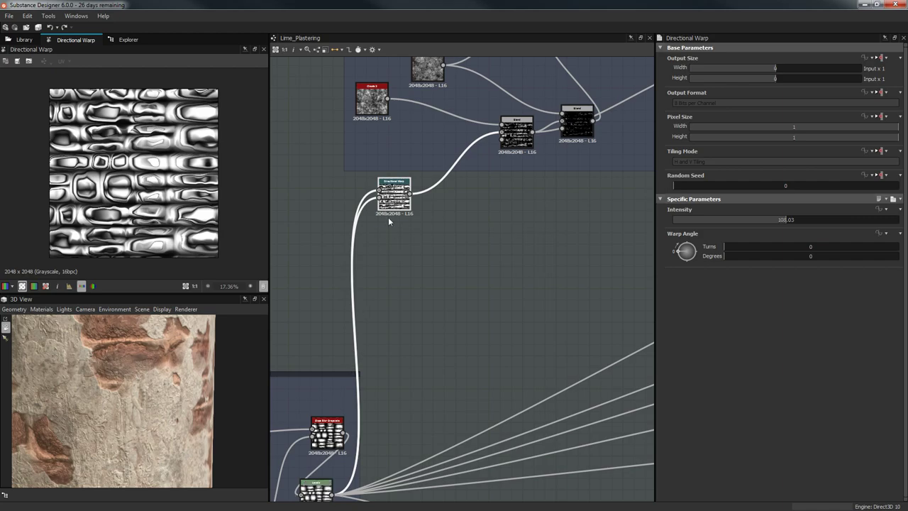
# - Move the Directional Warp node up into the frame that holds the Clouds 3 and BnW Spots 2 nodes
pyautogui.scroll(4, 426, 170)
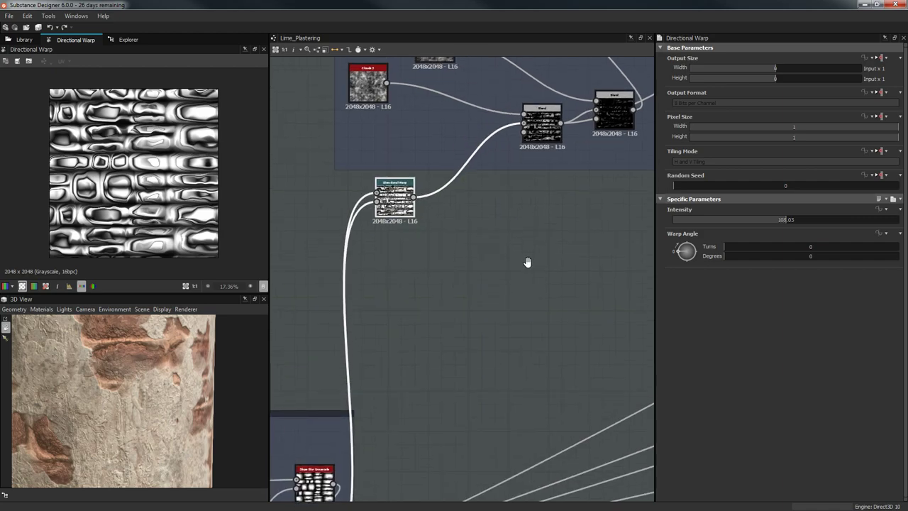
pyautogui.scroll(-2, 506, 268)
pyautogui.scroll(2, 534, 251)
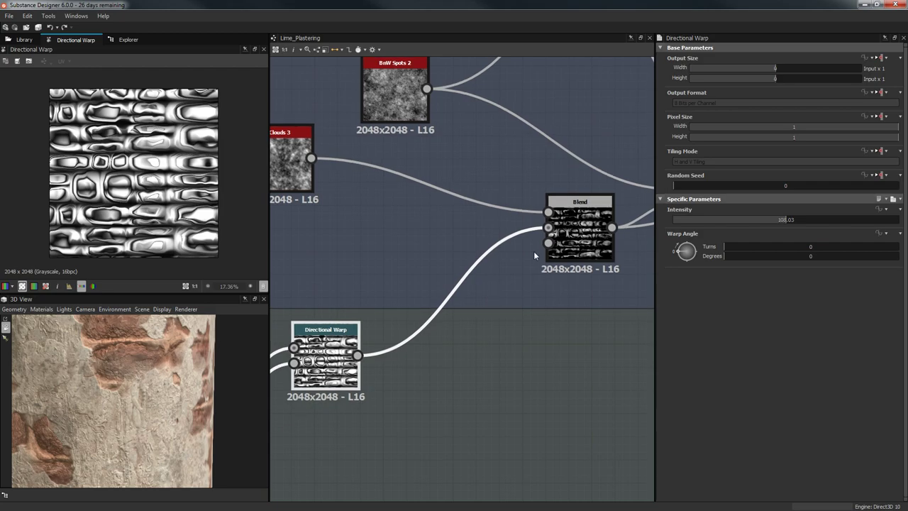
pyautogui.doubleClick(585, 223)
pyautogui.moveTo(337, 353); pyautogui.dragTo(383, 272)
# - View the Clouds 3 map and compare the Subtract Blend's result with its Directional Warp input
pyautogui.moveTo(383, 272); pyautogui.dragTo(464, 312, button='middle')
pyautogui.click(378, 220)
pyautogui.doubleClick(378, 220)
pyautogui.moveTo(446, 237); pyautogui.dragTo(314, 238, button='middle')
pyautogui.doubleClick(527, 270)
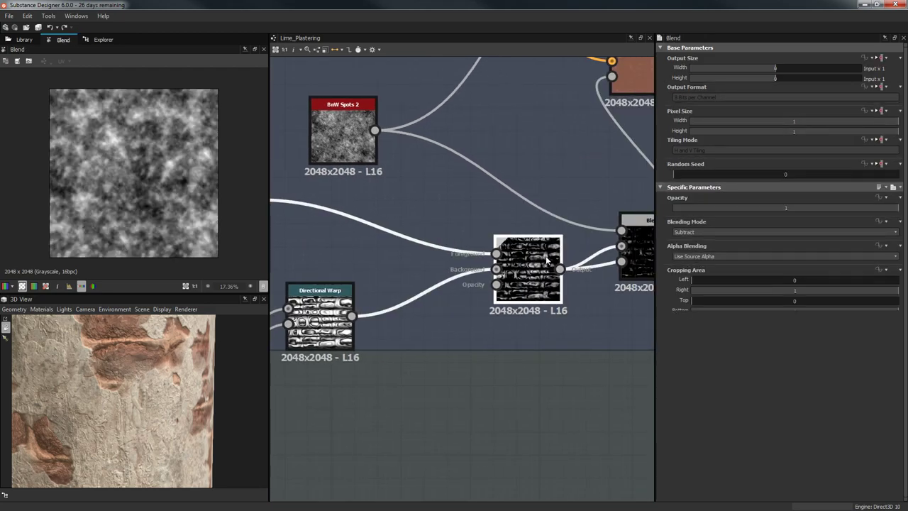
pyautogui.scroll(1, 141, 160)
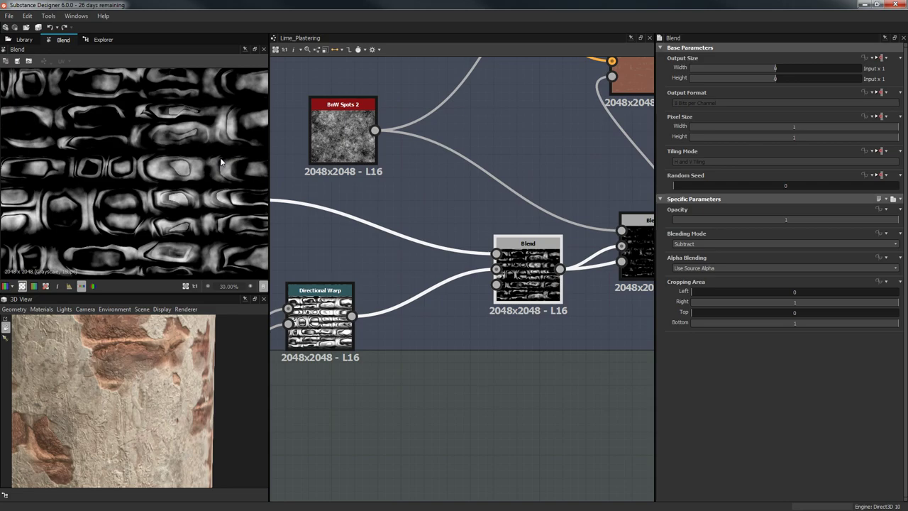
pyautogui.doubleClick(325, 337)
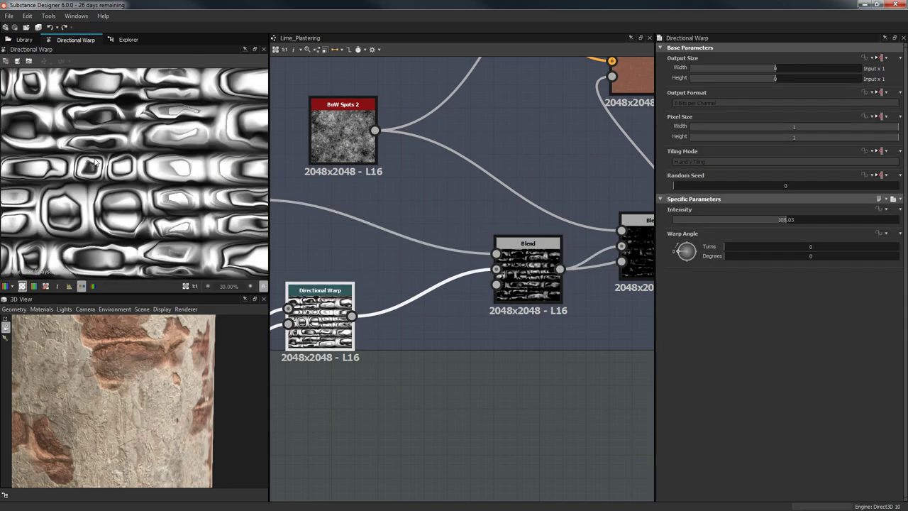
pyautogui.doubleClick(531, 273)
# - View the second Subtract Blend's result and the BnW Spots 2 map that feeds its foreground
pyautogui.moveTo(499, 227); pyautogui.dragTo(431, 244, button='middle')
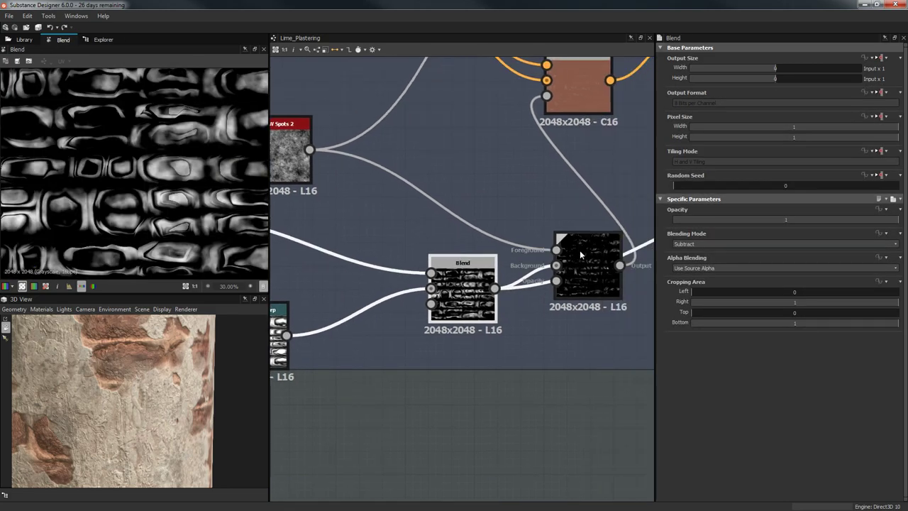
pyautogui.doubleClick(580, 254)
pyautogui.moveTo(458, 169); pyautogui.dragTo(510, 196, button='middle')
pyautogui.moveTo(438, 183); pyautogui.dragTo(471, 184, button='middle')
pyautogui.moveTo(439, 213); pyautogui.dragTo(379, 223, button='middle')
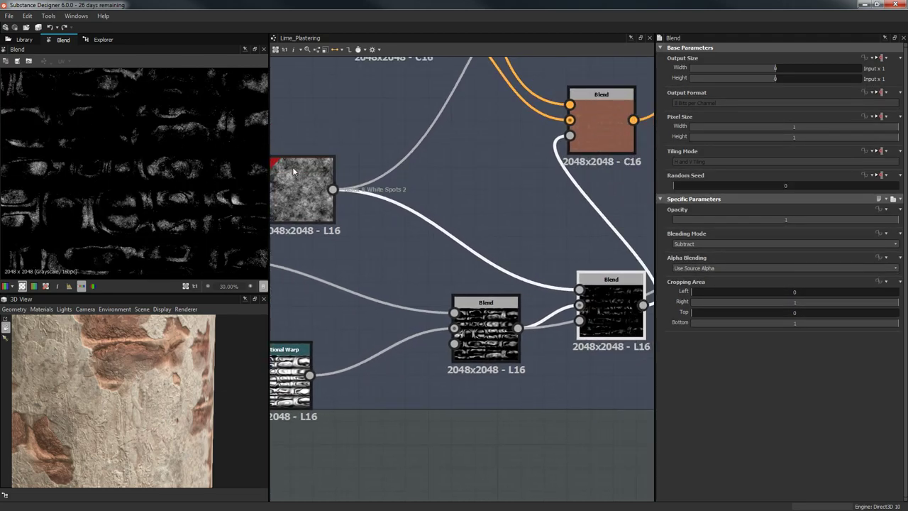
pyautogui.moveTo(399, 253); pyautogui.dragTo(389, 253, button='middle')
pyautogui.click(305, 192)
pyautogui.doubleClick(306, 192)
pyautogui.doubleClick(600, 289)
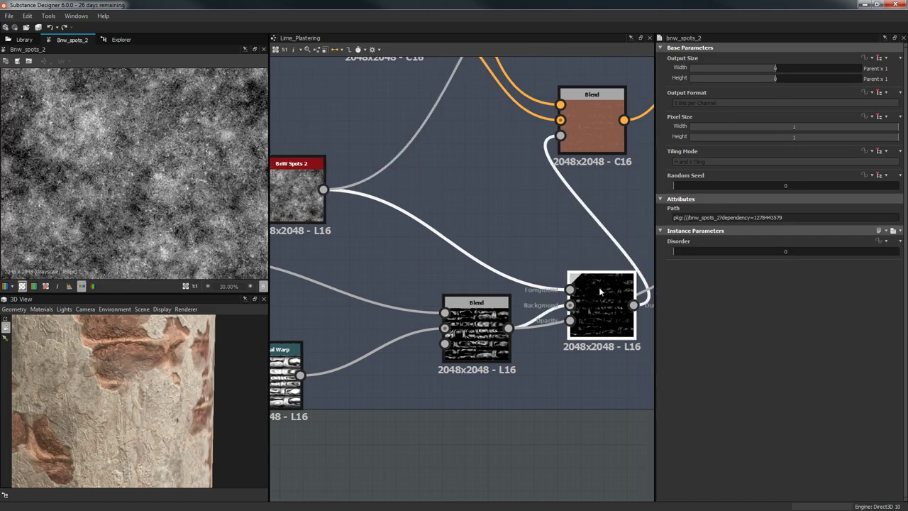
pyautogui.scroll(1, 574, 250)
pyautogui.moveTo(571, 253); pyautogui.dragTo(503, 256, button='middle')
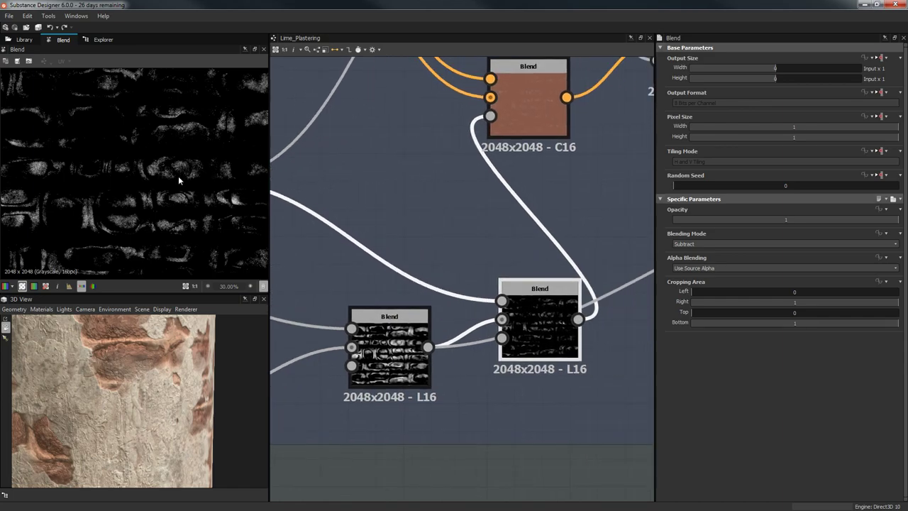
# - View the brown Uniform Color node and a close-up of the color Blend that combines it with the beige Uniform Color
pyautogui.scroll(-2, 440, 235)
pyautogui.doubleClick(468, 186)
pyautogui.moveTo(389, 99); pyautogui.dragTo(542, 234, button='middle')
pyautogui.click(440, 232)
pyautogui.moveTo(435, 253); pyautogui.dragTo(435, 272)
pyautogui.scroll(-1, 432, 196)
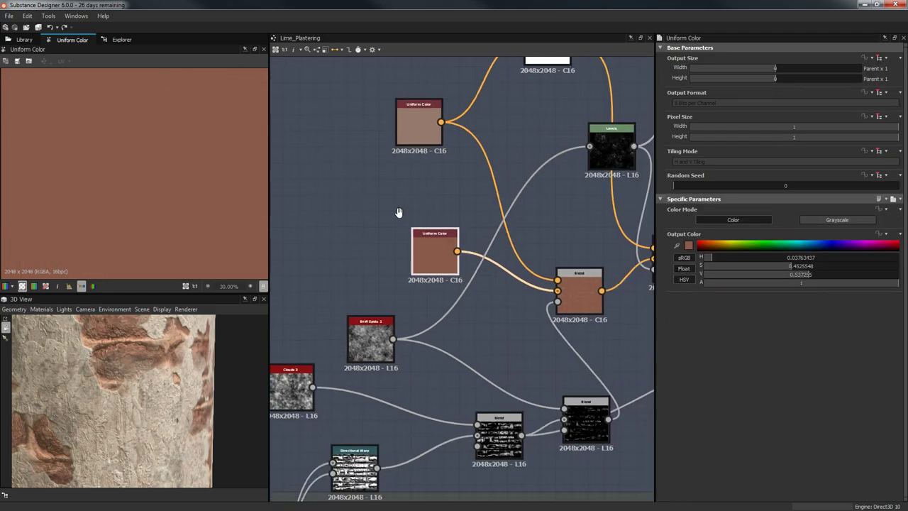
pyautogui.moveTo(432, 197); pyautogui.dragTo(292, 166, button='middle')
pyautogui.doubleClick(461, 263)
pyautogui.moveTo(353, 227); pyautogui.dragTo(357, 198)
pyautogui.moveTo(364, 316); pyautogui.dragTo(370, 180)
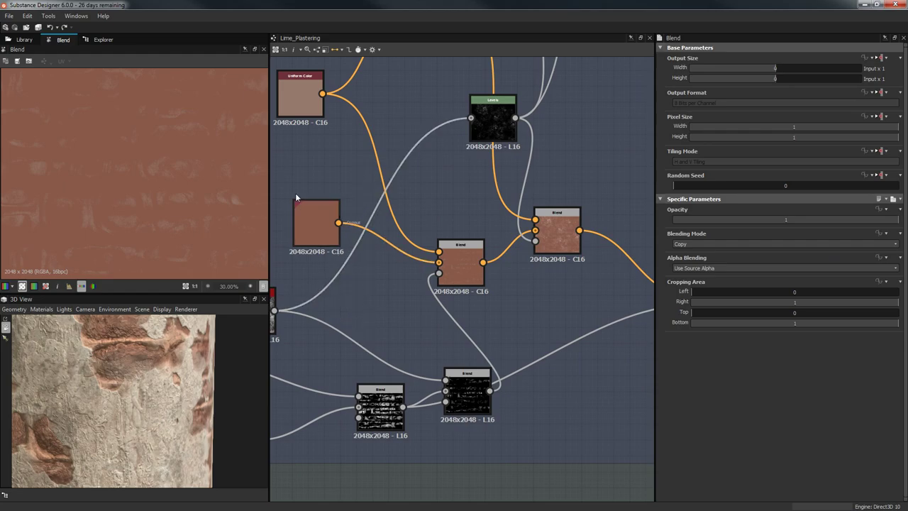
pyautogui.click(460, 260)
pyautogui.scroll(4, 189, 176)
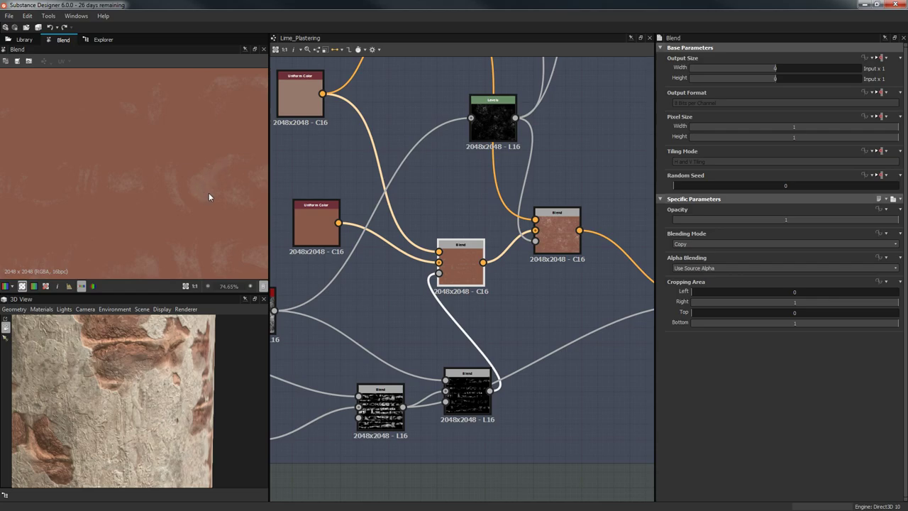
# - Inspect the Levels node driven by BnW Spots 2 and the color Blend that uses it as opacity mask
pyautogui.moveTo(454, 196); pyautogui.dragTo(603, 211, button='middle')
pyautogui.click(571, 294)
pyautogui.doubleClick(502, 186)
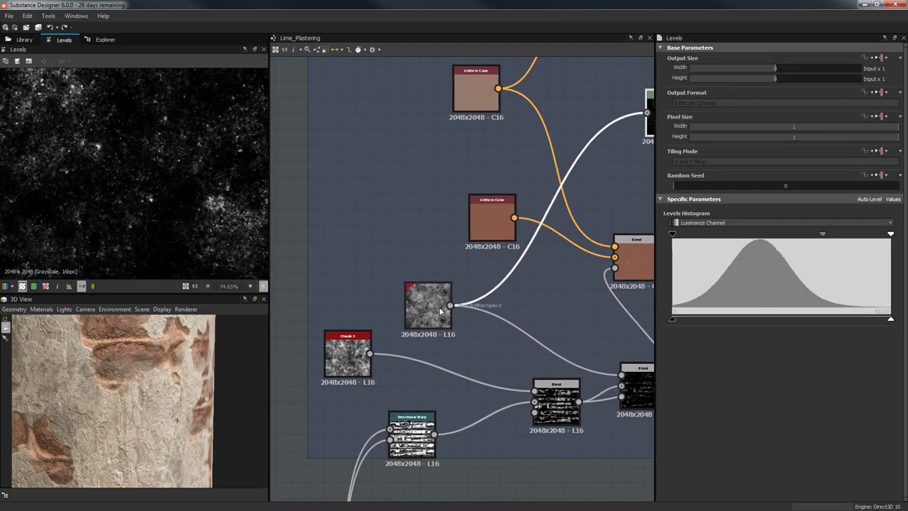
pyautogui.moveTo(454, 291); pyautogui.dragTo(359, 330, button='middle')
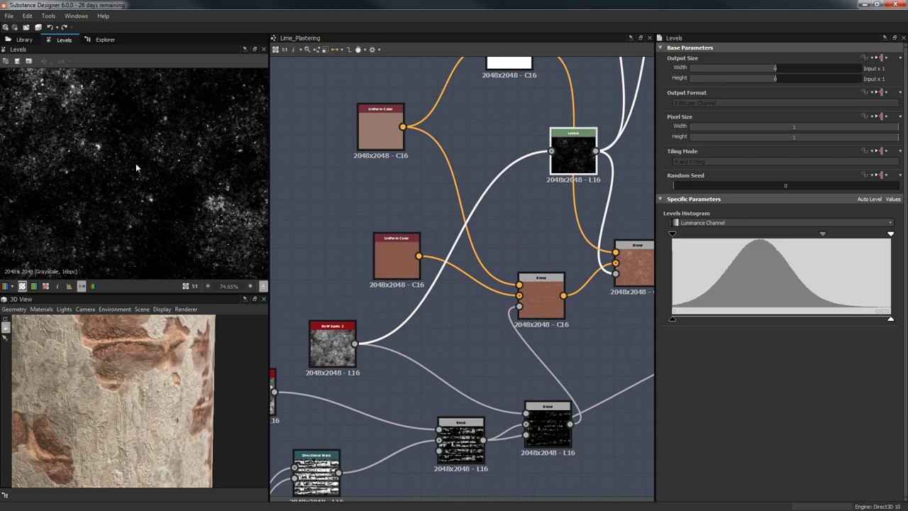
pyautogui.moveTo(456, 236); pyautogui.dragTo(296, 245, button='middle')
pyautogui.doubleClick(477, 266)
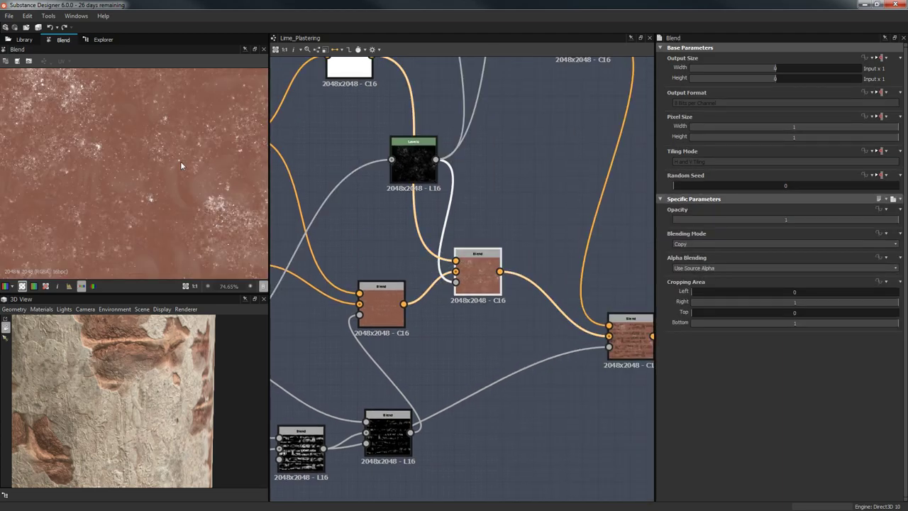
# - Show the parameters of the HSL node fed by the beige Uniform Color and view the speckled Blend it feeds
pyautogui.moveTo(431, 150); pyautogui.dragTo(470, 236, button='middle')
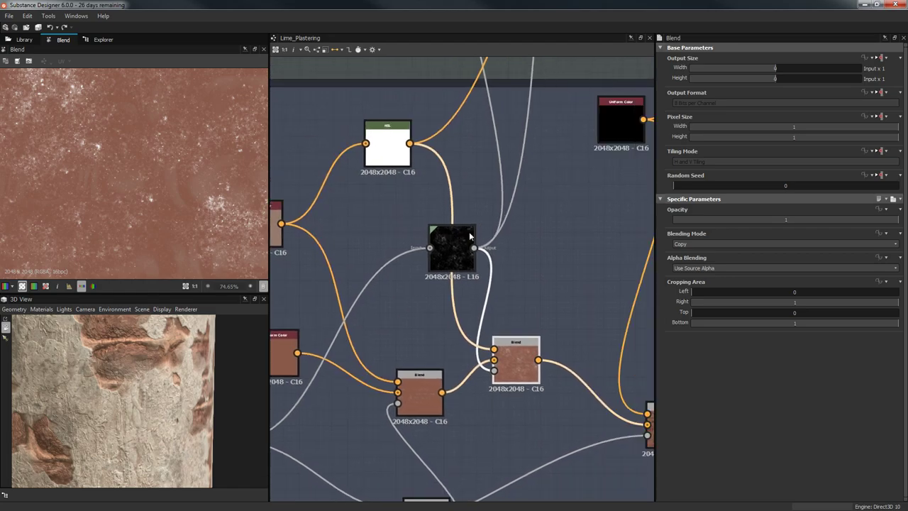
pyautogui.doubleClick(394, 151)
pyautogui.moveTo(322, 204); pyautogui.dragTo(399, 195, button='middle')
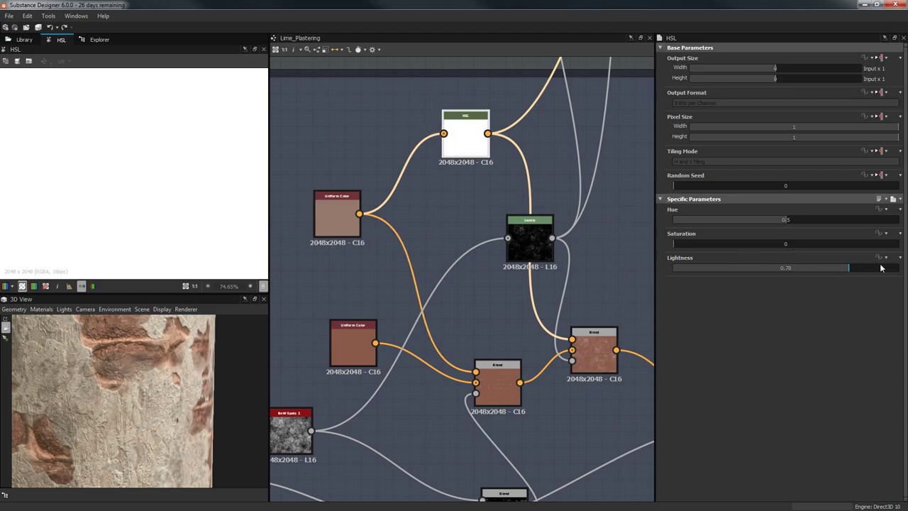
pyautogui.moveTo(488, 272); pyautogui.dragTo(440, 302, button='middle')
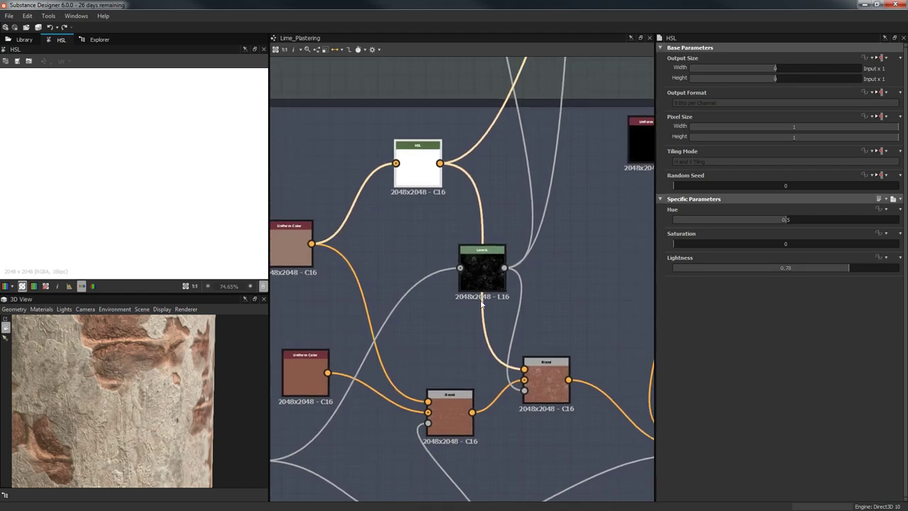
pyautogui.moveTo(444, 260); pyautogui.dragTo(430, 311, button='middle')
pyautogui.scroll(-1, 434, 308)
pyautogui.scroll(-1, 432, 309)
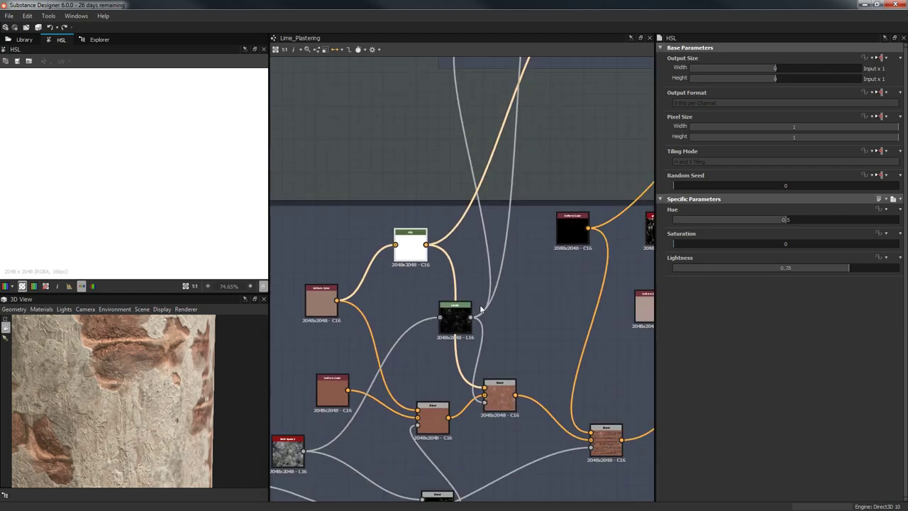
pyautogui.moveTo(508, 323); pyautogui.dragTo(501, 303, button='middle')
pyautogui.click(506, 369)
pyautogui.doubleClick(506, 369)
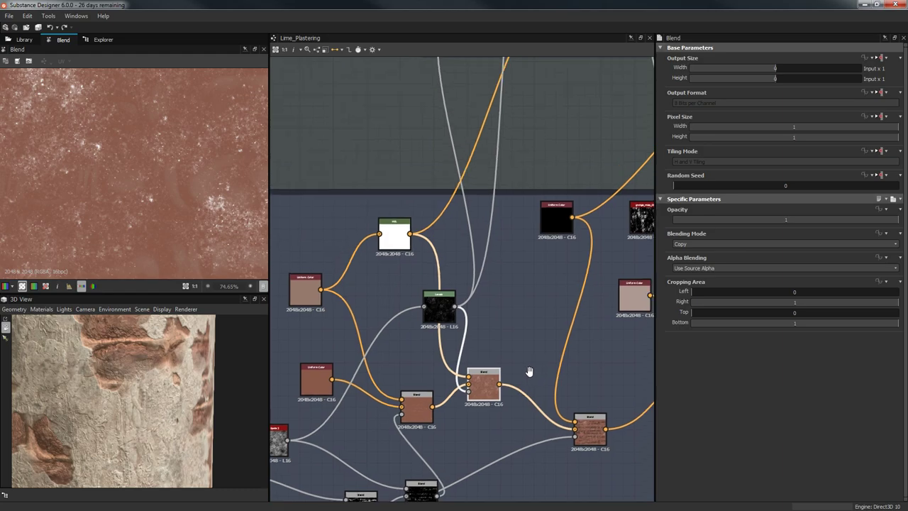
# - Move the Blend that adds the black Uniform Color up level with the speckled Blend feeding it, and show its result
pyautogui.moveTo(529, 371); pyautogui.dragTo(426, 279, button='middle')
pyautogui.click(481, 337)
pyautogui.moveTo(482, 341); pyautogui.dragTo(485, 302)
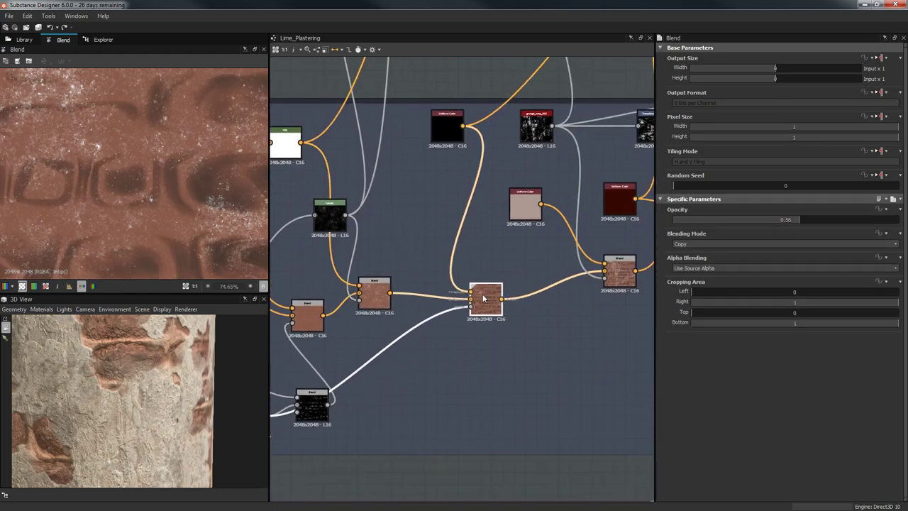
# - Shift the first Subtract Blend towards the Directional Warp node and the second one up above it, clear of the wire
pyautogui.moveTo(547, 269); pyautogui.dragTo(559, 260, button='middle')
pyautogui.scroll(-2, 559, 260)
pyautogui.moveTo(395, 356); pyautogui.dragTo(543, 233, button='middle')
pyautogui.scroll(2, 543, 234)
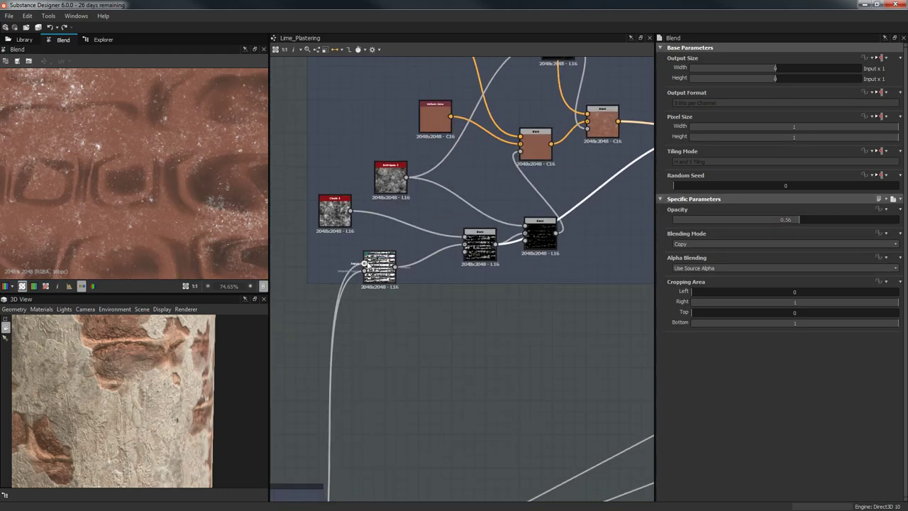
pyautogui.click(378, 263)
pyautogui.moveTo(449, 324); pyautogui.dragTo(393, 338, button='middle')
pyautogui.moveTo(425, 261); pyautogui.dragTo(402, 267)
pyautogui.moveTo(491, 251); pyautogui.dragTo(447, 212)
pyautogui.click(477, 301)
# - Compare the first Subtract Blend's result with the Directional Warp map in close-up
pyautogui.doubleClick(408, 263)
pyautogui.moveTo(342, 246); pyautogui.dragTo(383, 242, button='middle')
pyautogui.scroll(1, 382, 242)
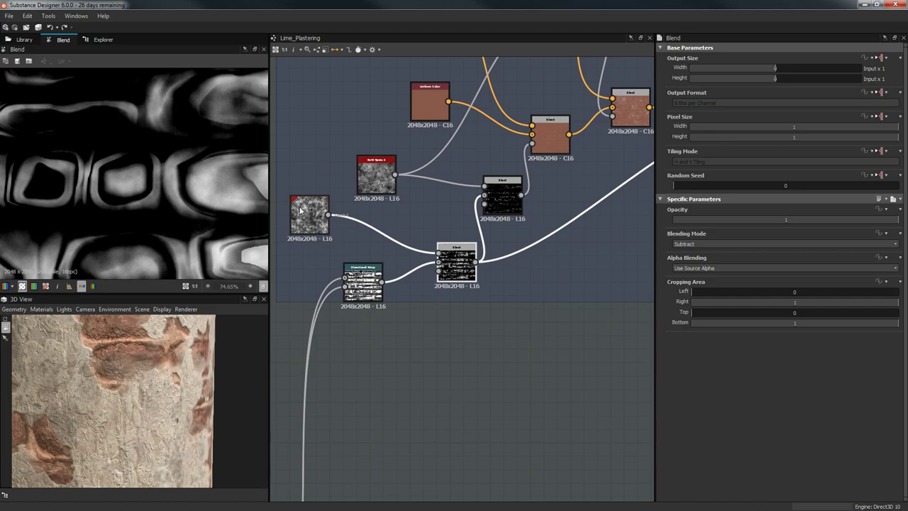
pyautogui.doubleClick(363, 282)
pyautogui.doubleClick(457, 252)
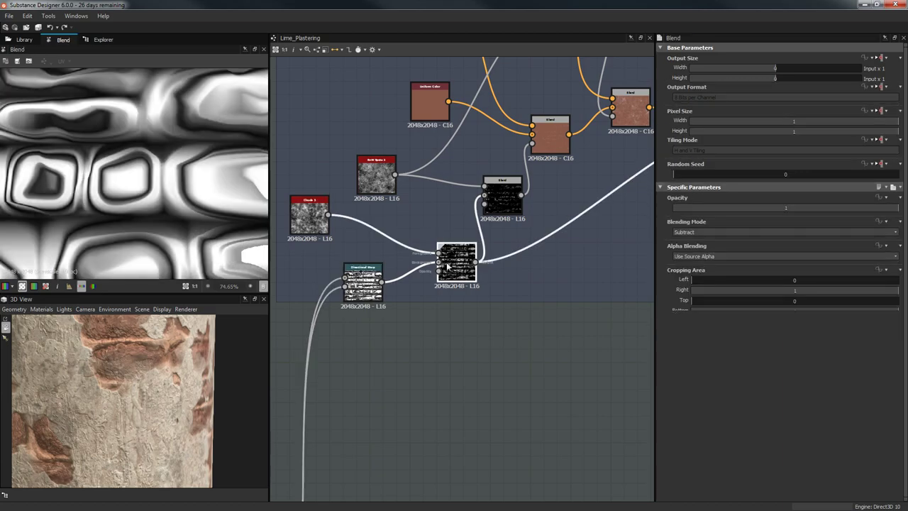
pyautogui.scroll(3, 319, 189)
# - View how the Blend with the black Uniform Color darkens the brick color through the Subtract mask
pyautogui.moveTo(594, 366); pyautogui.dragTo(223, 387, button='middle')
pyautogui.scroll(-4, 431, 354)
pyautogui.scroll(1, 481, 270)
pyautogui.doubleClick(561, 191)
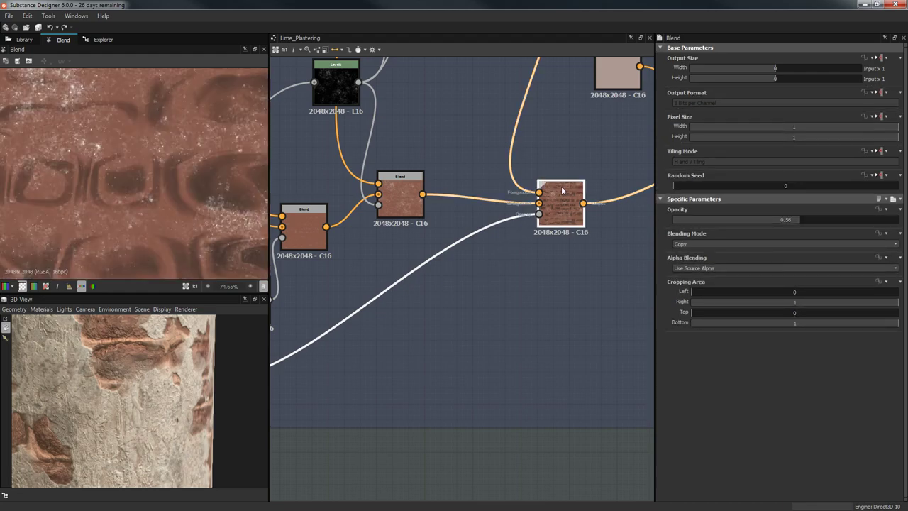
pyautogui.scroll(-1, 481, 172)
pyautogui.scroll(-1, 226, 184)
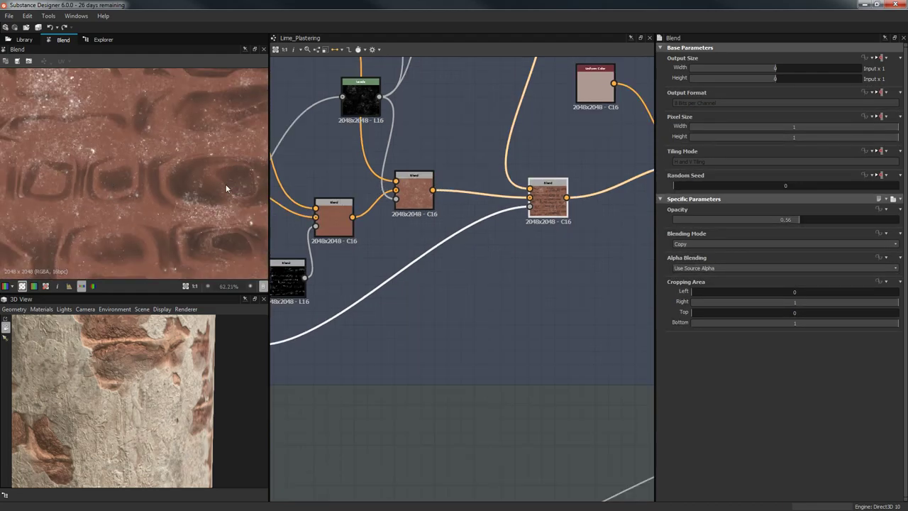
# - Examine the exposed bricks on the 3D model against the full darkened brick color map
pyautogui.moveTo(210, 401); pyautogui.dragTo(156, 377)
pyautogui.moveTo(80, 366); pyautogui.dragTo(97, 393)
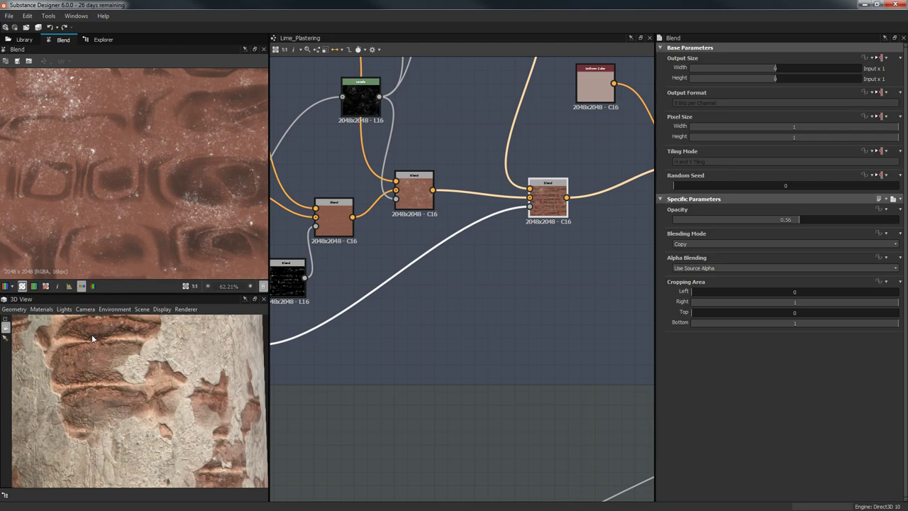
pyautogui.scroll(-3, 397, 285)
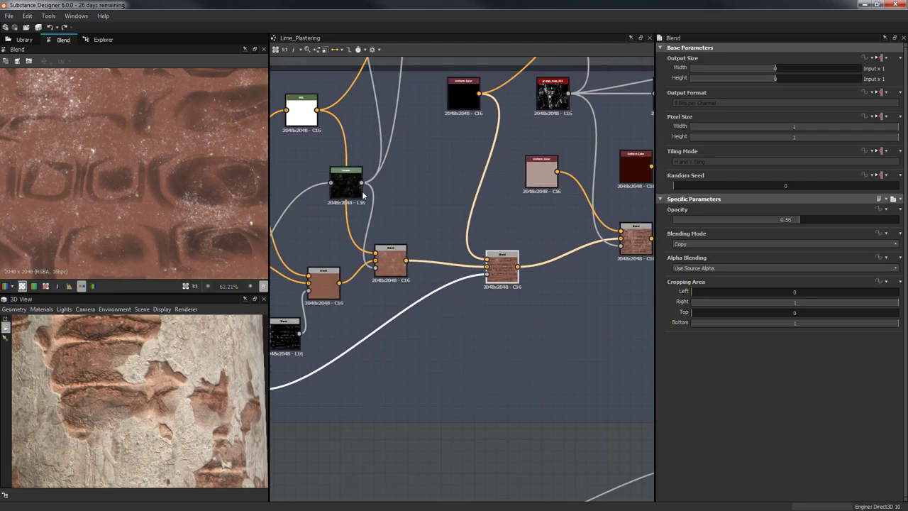
pyautogui.scroll(-3, 185, 118)
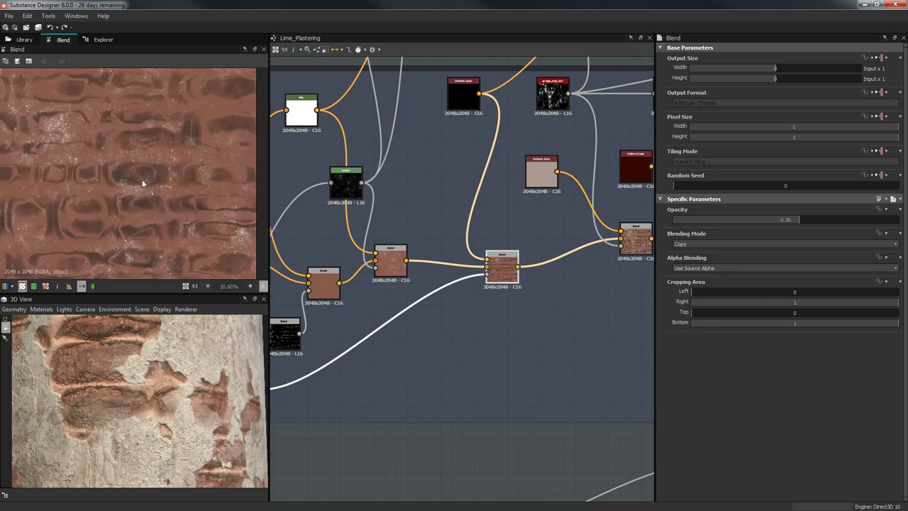
pyautogui.moveTo(146, 387); pyautogui.dragTo(78, 423)
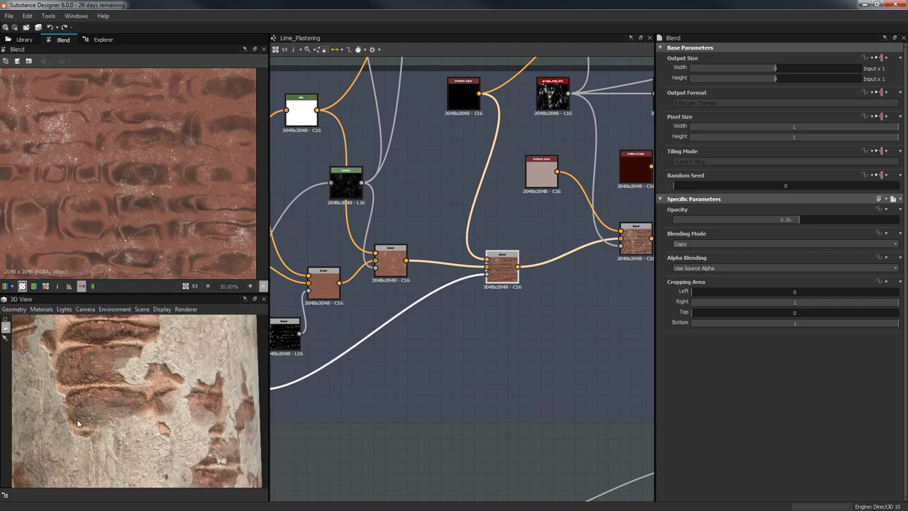
# - Show the map and instance parameters of the grunge_map_013 node
pyautogui.moveTo(561, 297); pyautogui.dragTo(534, 336, button='middle')
pyautogui.moveTo(480, 303); pyautogui.dragTo(470, 328, button='middle')
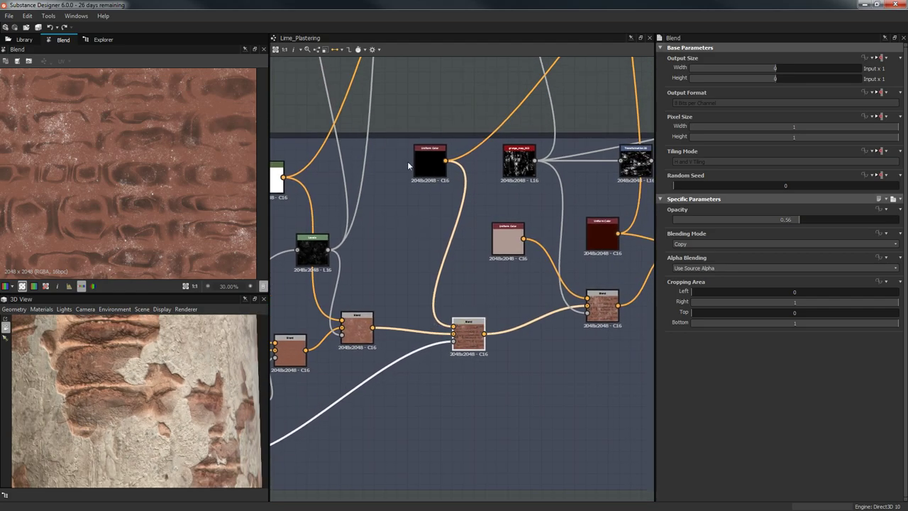
pyautogui.moveTo(457, 224); pyautogui.dragTo(379, 284, button='middle')
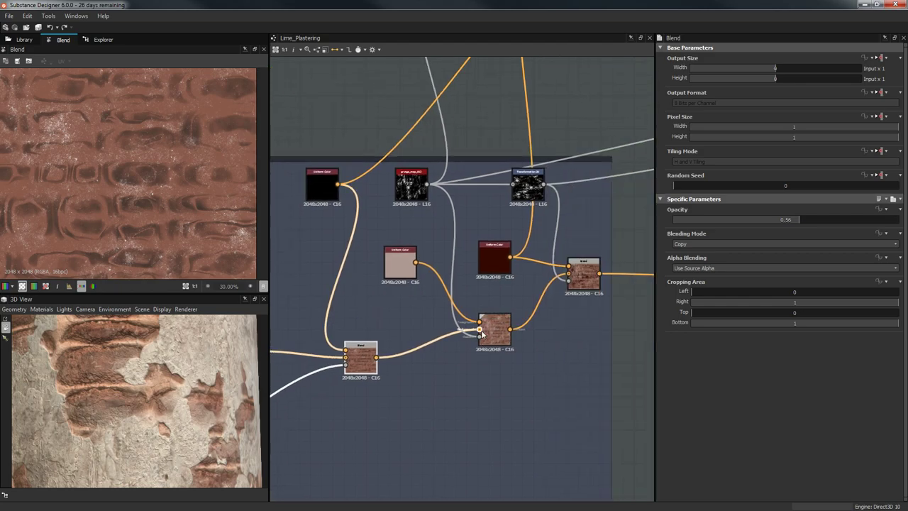
pyautogui.scroll(3, 413, 220)
pyautogui.doubleClick(415, 152)
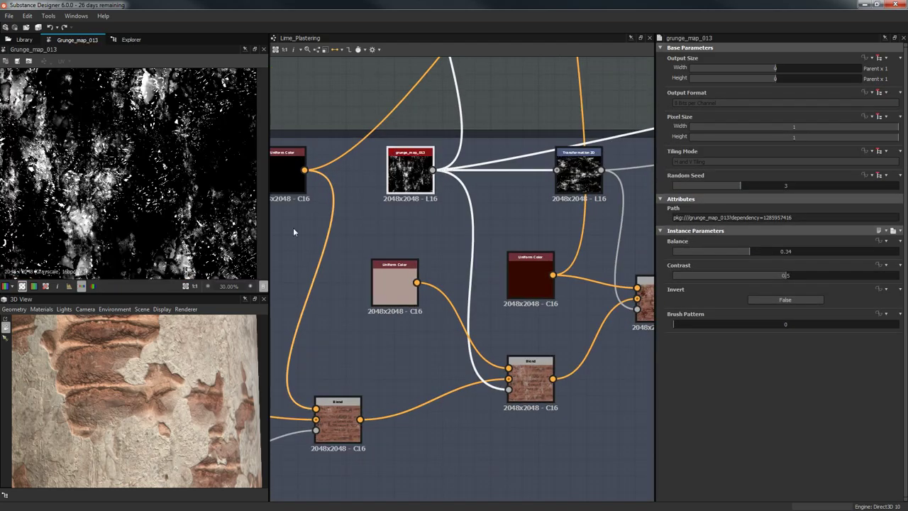
pyautogui.scroll(2, 366, 115)
pyautogui.scroll(-2, 169, 166)
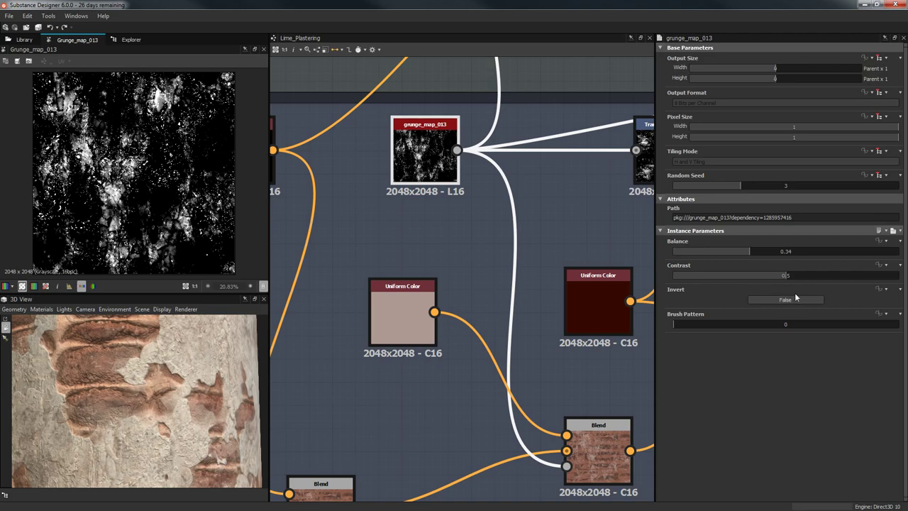
# - View a close-up of the Blend that overlays the pale Uniform Color on the bricks through grunge_map_013
pyautogui.moveTo(598, 408); pyautogui.dragTo(584, 364, button='middle')
pyautogui.doubleClick(585, 411)
pyautogui.scroll(4, 143, 147)
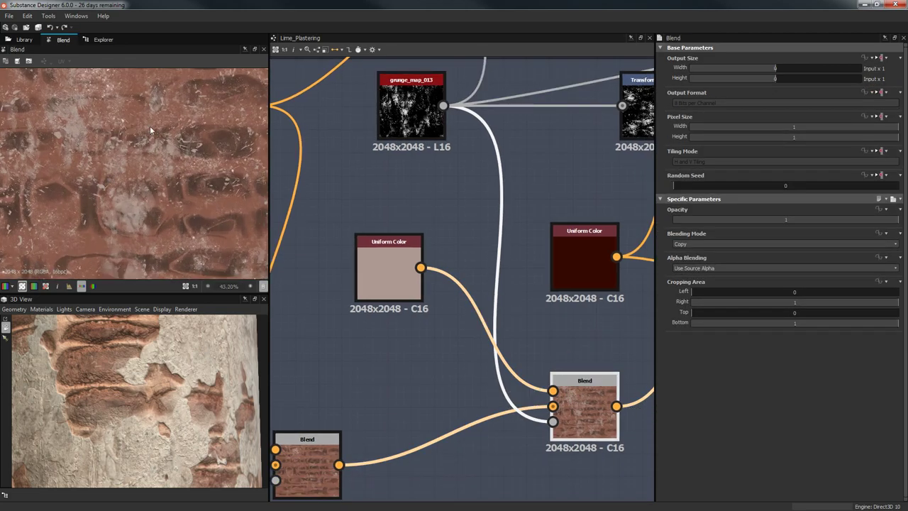
# - Inspect the grunge-overlaid brick color, and show the Blend that adds the dark red Uniform Color to it
pyautogui.moveTo(148, 140); pyautogui.dragTo(122, 161, button='middle')
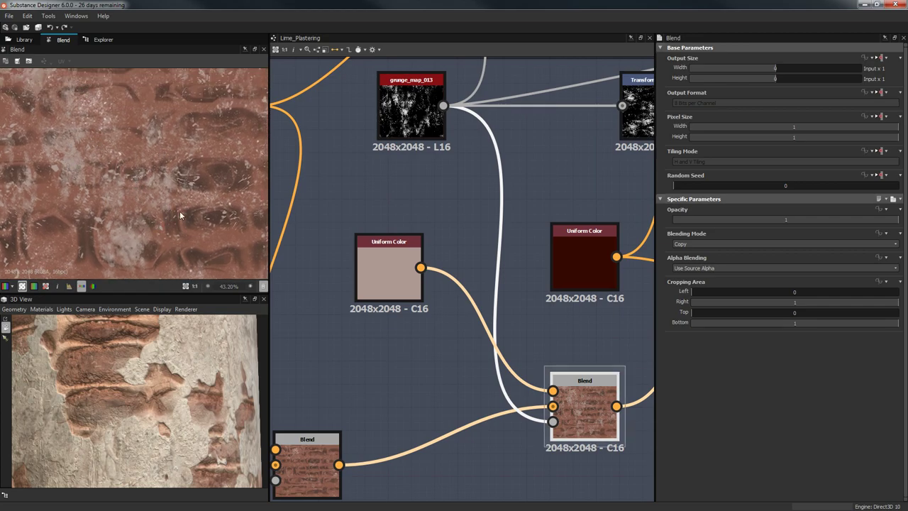
pyautogui.scroll(-4, 467, 271)
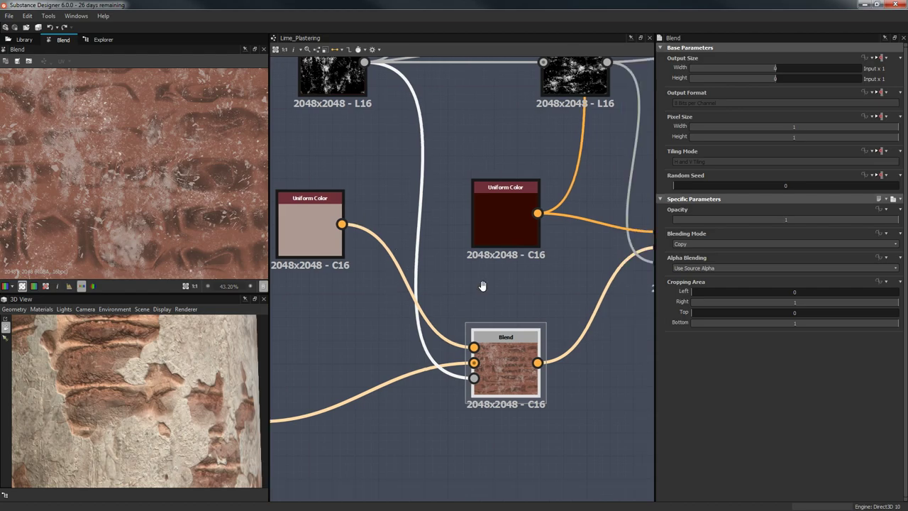
pyautogui.doubleClick(483, 314)
pyautogui.moveTo(391, 232); pyautogui.dragTo(461, 256, button='middle')
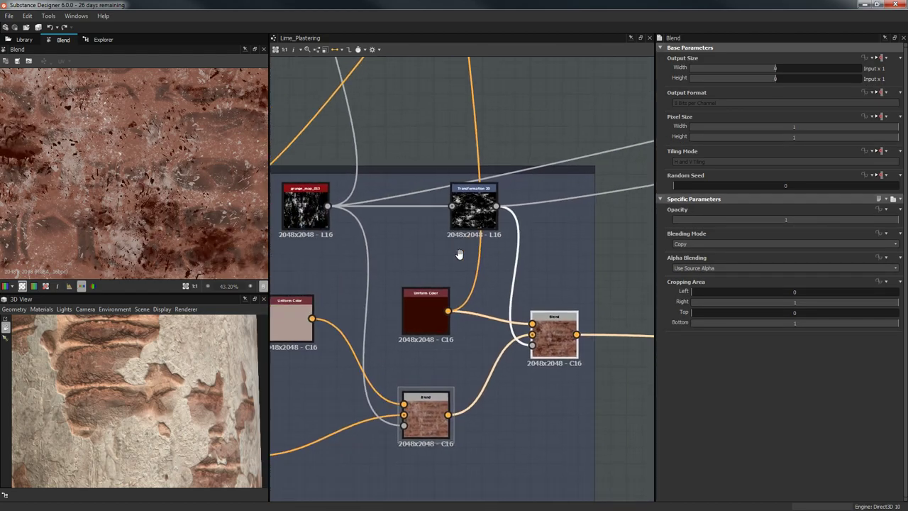
# - Move the Transformation 2D node closer to the dark red Uniform Color and view its entire grunge mask
pyautogui.moveTo(407, 241); pyautogui.dragTo(439, 242, button='middle')
pyautogui.moveTo(497, 222); pyautogui.dragTo(461, 237)
pyautogui.doubleClick(462, 237)
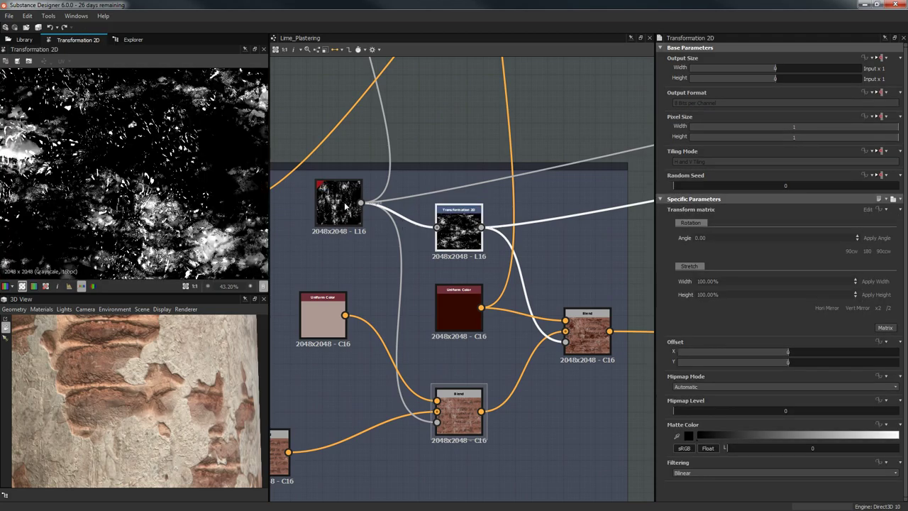
pyautogui.press('f')
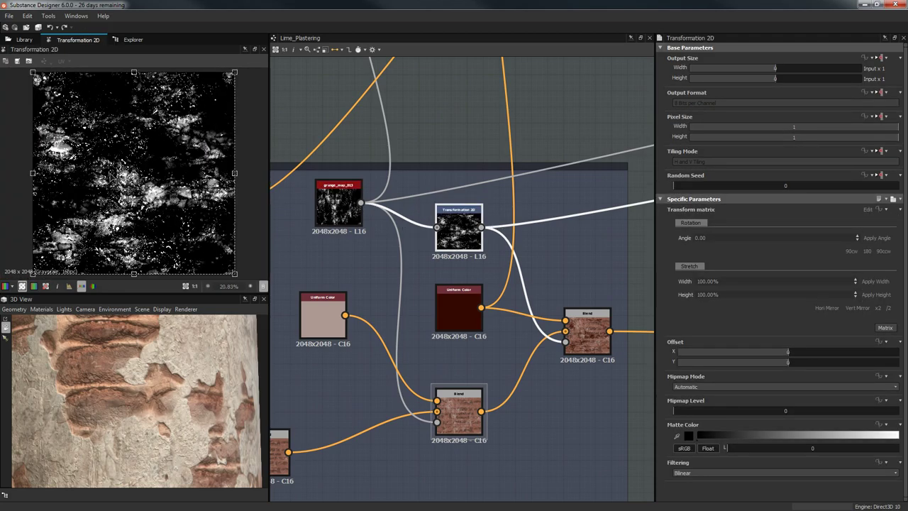
pyautogui.scroll(-1, 110, 174)
pyautogui.moveTo(544, 284); pyautogui.dragTo(497, 259, button='middle')
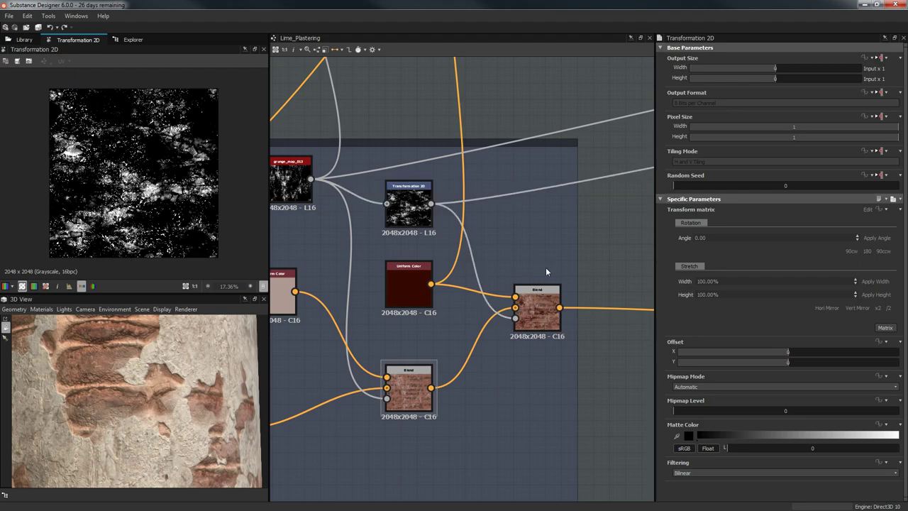
# - Compare the dark red Uniform Color with the Blend that applies it to the bricks through the Transformation 2D mask
pyautogui.click(534, 299)
pyautogui.scroll(2, 142, 183)
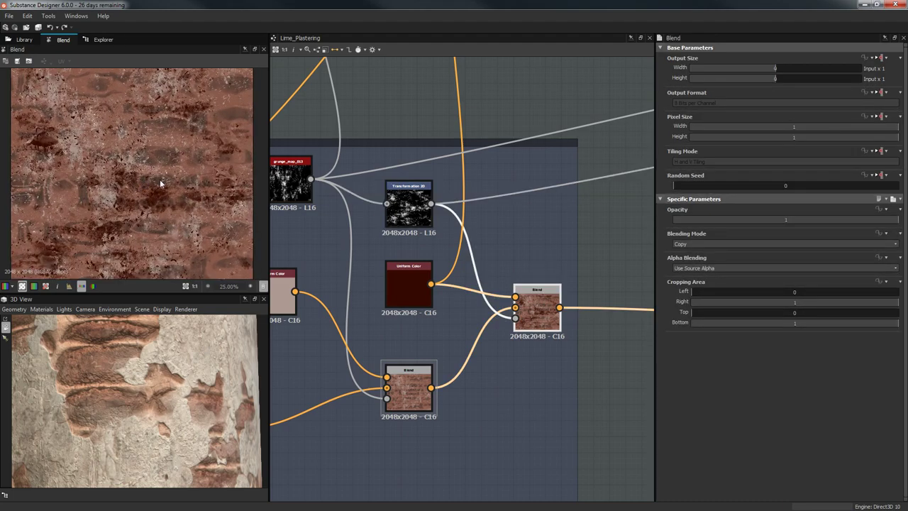
pyautogui.click(409, 280)
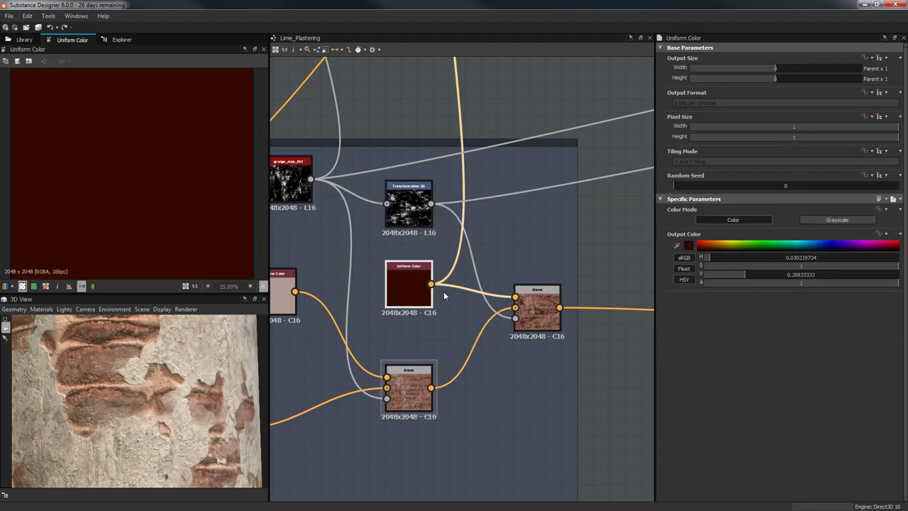
pyautogui.click(539, 325)
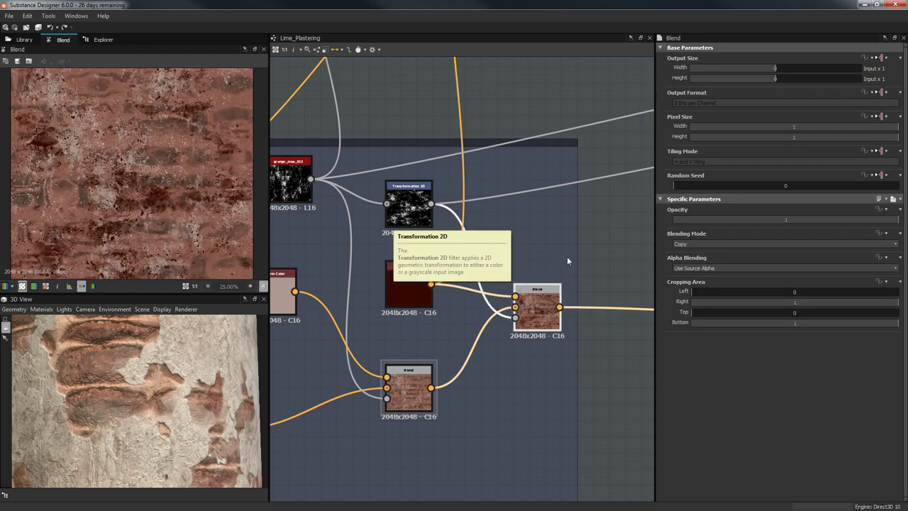
pyautogui.scroll(-2, 123, 154)
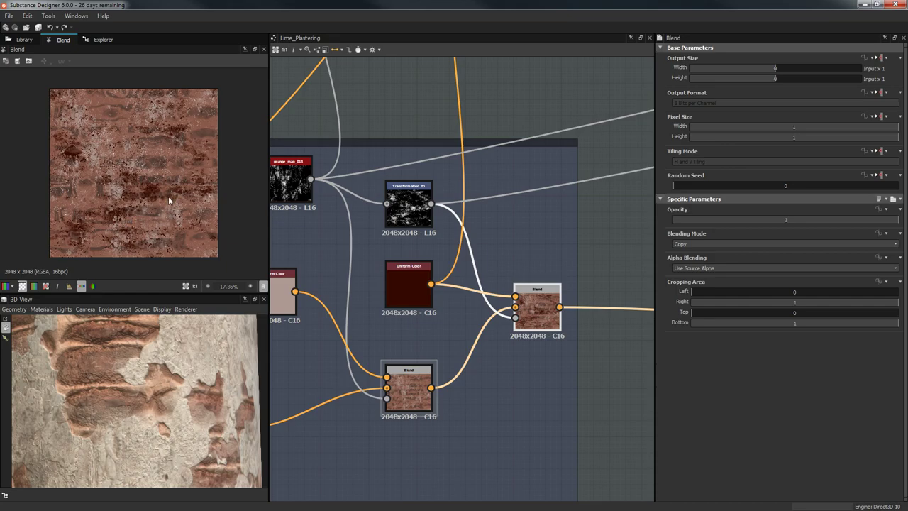
# - Show the peach Uniform Color that starts the Grravel Color frame
pyautogui.scroll(-5, 490, 182)
pyautogui.moveTo(505, 182); pyautogui.dragTo(474, 279, button='middle')
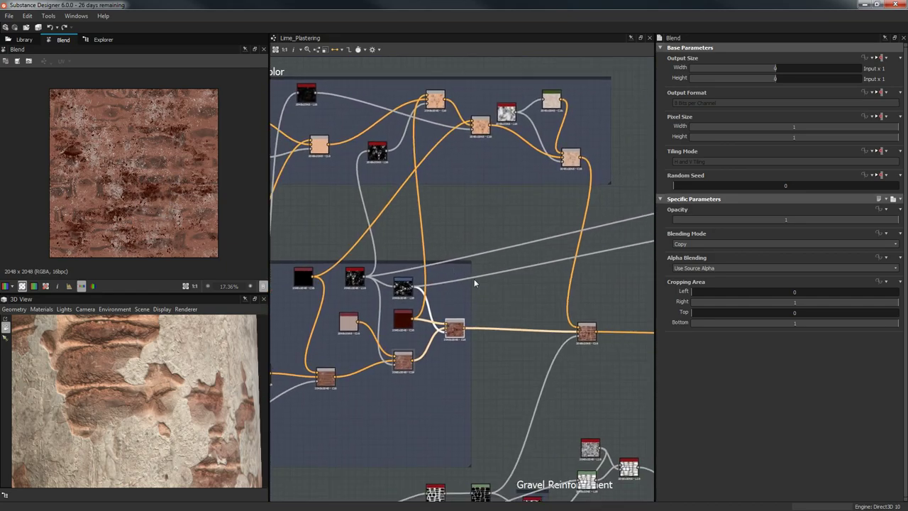
pyautogui.moveTo(539, 250); pyautogui.dragTo(626, 252, button='middle')
pyautogui.moveTo(420, 181); pyautogui.dragTo(459, 242, button='middle')
pyautogui.scroll(5, 459, 242)
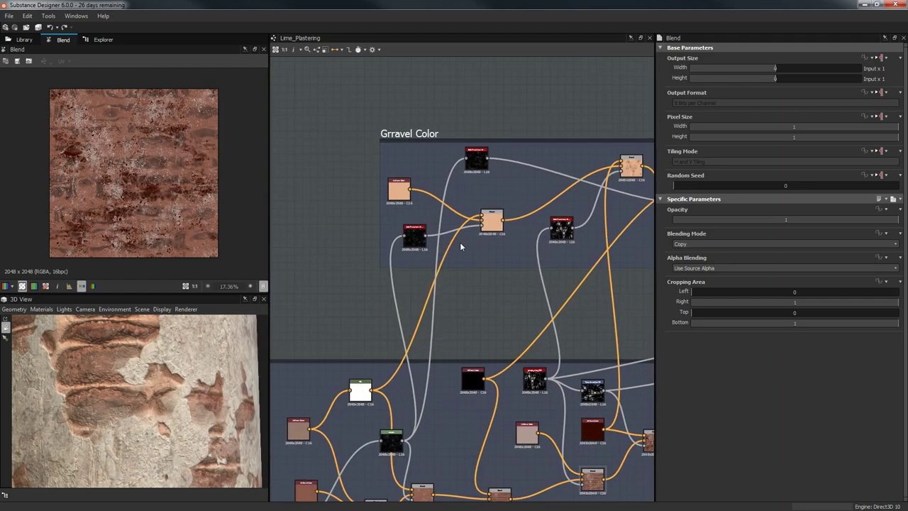
pyautogui.scroll(-4, 370, 246)
pyautogui.moveTo(420, 375); pyautogui.dragTo(466, 260, button='middle')
pyautogui.click(430, 149)
pyautogui.doubleClick(431, 150)
pyautogui.scroll(3, 93, 168)
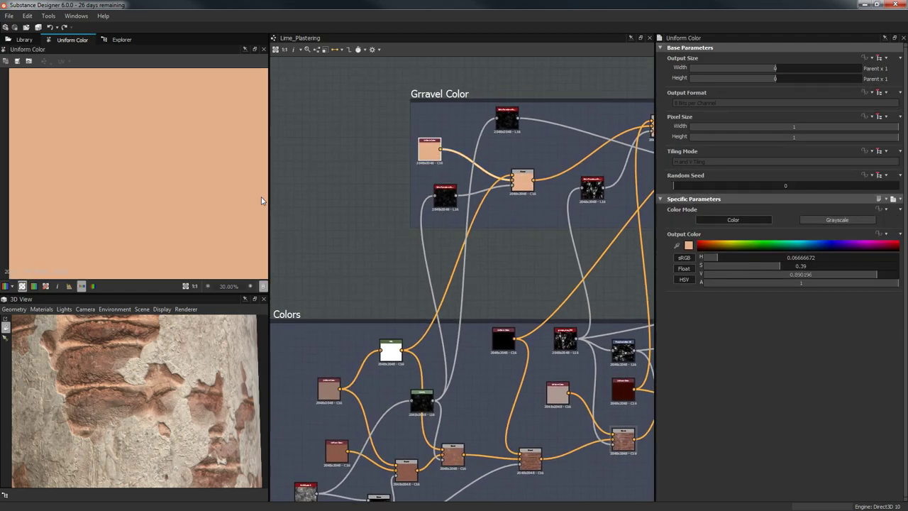
# - View the map of the Levels node in Brick Colors that feeds the Grravel Color frame
pyautogui.moveTo(494, 364); pyautogui.dragTo(499, 292, button='middle')
pyautogui.click(427, 337)
pyautogui.doubleClick(427, 330)
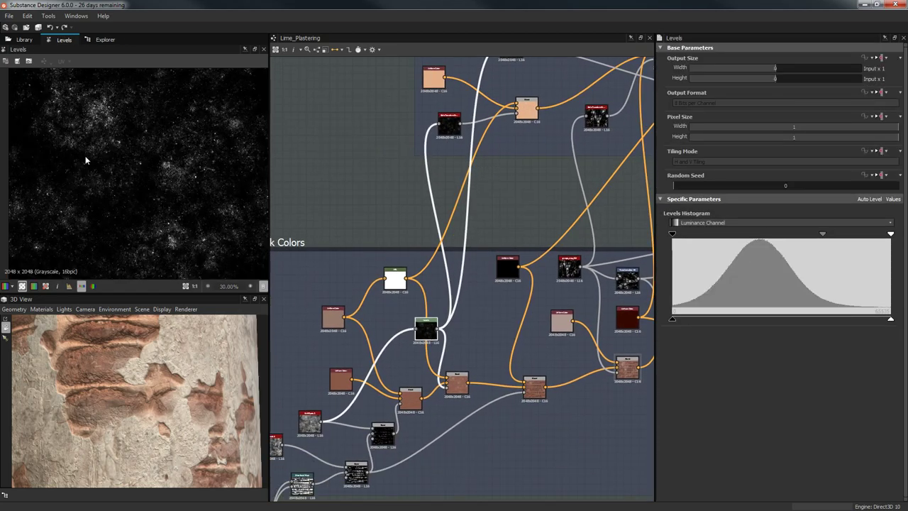
# - Examine the map and rotation parameters of the Safe Transform Grayscale node that masks the first Grravel Color Blend
pyautogui.doubleClick(450, 125)
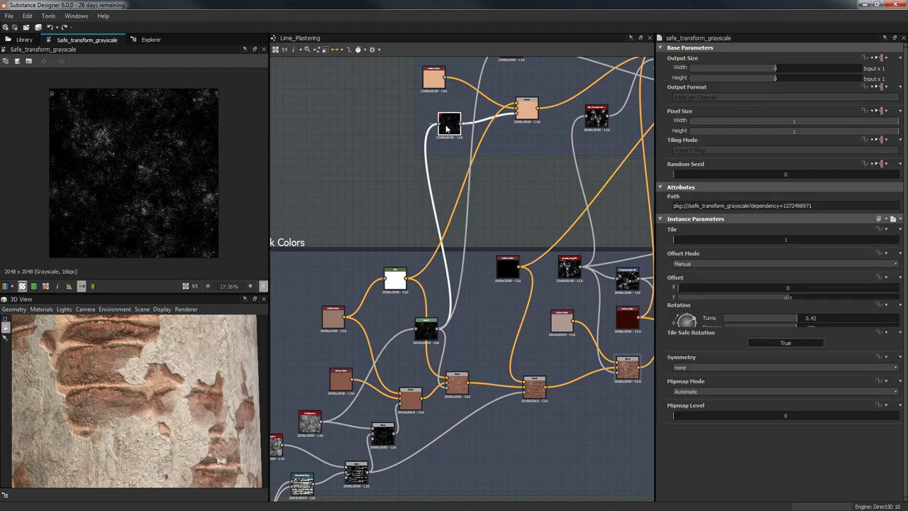
pyautogui.scroll(2, 128, 167)
pyautogui.scroll(5, 474, 129)
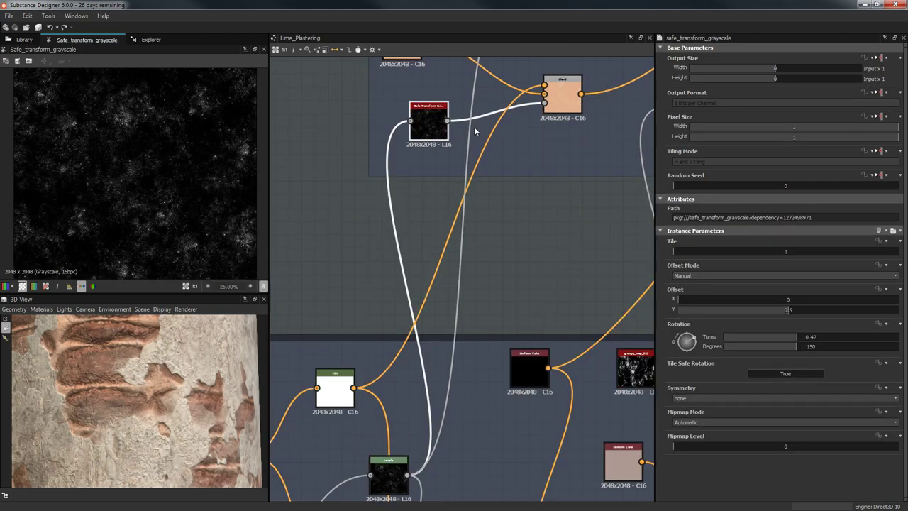
pyautogui.moveTo(407, 146); pyautogui.dragTo(410, 229, button='middle')
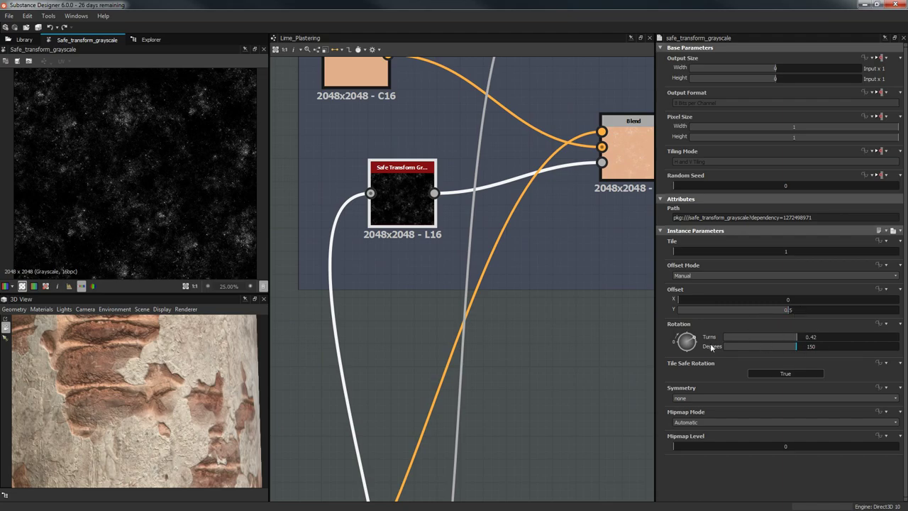
pyautogui.scroll(-1, 206, 205)
pyautogui.scroll(-5, 362, 242)
pyautogui.moveTo(321, 219); pyautogui.dragTo(388, 258)
pyautogui.moveTo(313, 479); pyautogui.dragTo(347, 434, button='middle')
pyautogui.scroll(1, 423, 171)
pyautogui.moveTo(401, 264); pyautogui.dragTo(401, 272, button='middle')
pyautogui.scroll(2, 401, 273)
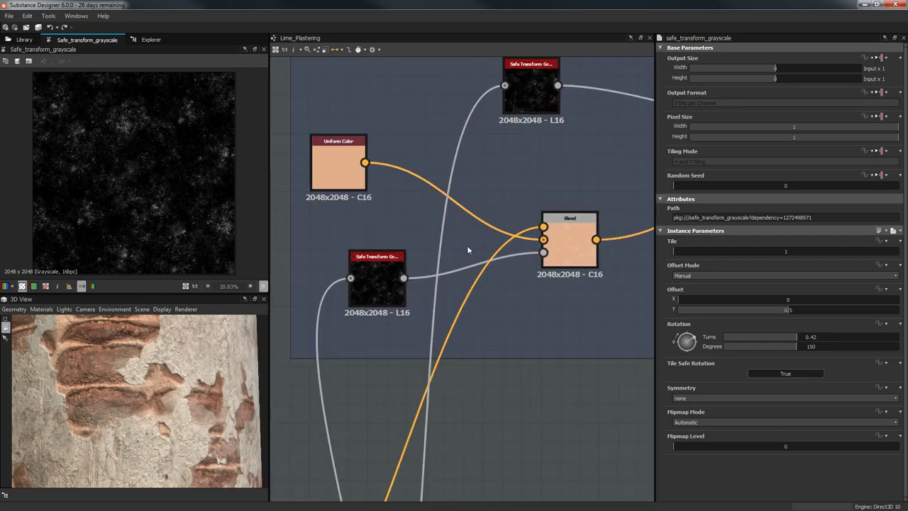
# - View a close-up of the Blend that speckles the peach Uniform Color through the Safe Transform Grayscale mask
pyautogui.doubleClick(572, 239)
pyautogui.scroll(4, 142, 206)
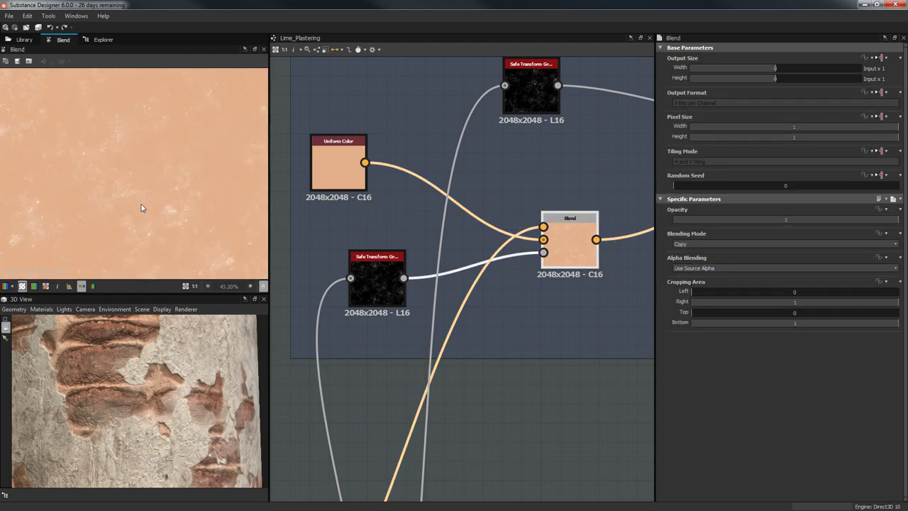
pyautogui.moveTo(462, 253); pyautogui.dragTo(466, 284, button='middle')
# - Move the peach Uniform Color node closer to its Blend in the Grravel Color frame
pyautogui.moveTo(340, 188); pyautogui.dragTo(398, 190)
pyautogui.scroll(2, 211, 202)
pyautogui.scroll(-3, 535, 374)
pyautogui.moveTo(543, 369); pyautogui.dragTo(543, 290, button='middle')
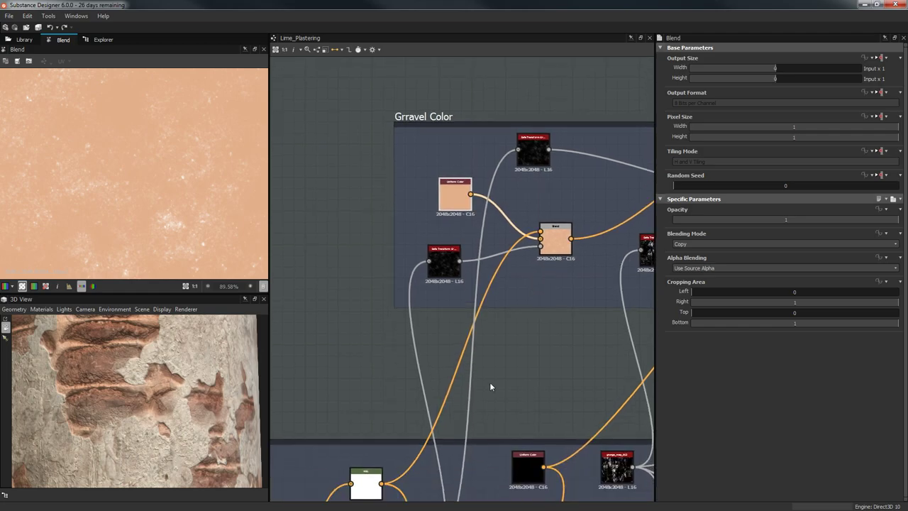
pyautogui.moveTo(490, 381); pyautogui.dragTo(511, 315, button='middle')
# - Show the upper Safe Transform Grayscale node's map and parameters, and trace its input back to the Levels node
pyautogui.click(582, 170)
pyautogui.moveTo(364, 224); pyautogui.dragTo(189, 302, button='middle')
pyautogui.scroll(2, 534, 234)
pyautogui.moveTo(533, 234); pyautogui.dragTo(603, 249, button='middle')
pyautogui.doubleClick(376, 138)
pyautogui.scroll(-4, 154, 209)
pyautogui.moveTo(450, 407)
pyautogui.mouseDown(button='middle')
pyautogui.moveTo(532, 208)
pyautogui.moveTo(444, 420)
pyautogui.mouseUp(button='middle')
pyautogui.scroll(-2, 532, 208)
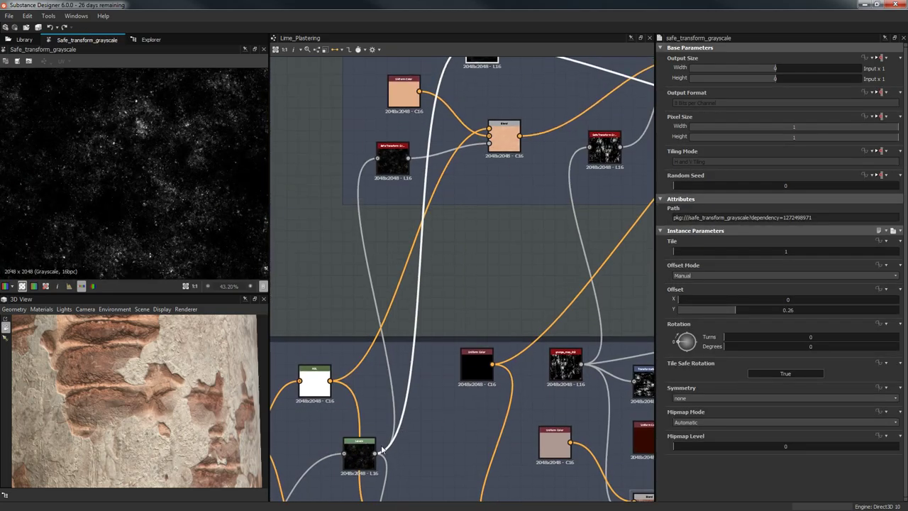
pyautogui.moveTo(489, 253); pyautogui.dragTo(463, 396, button='middle')
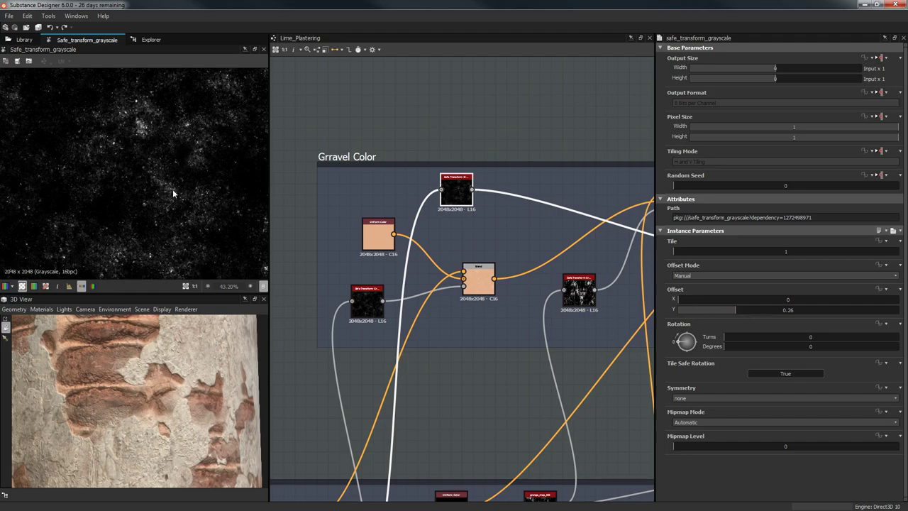
# - Duplicate the lower Safe Transform Grayscale node and place the copy in the empty area between the two frames
pyautogui.click(366, 303)
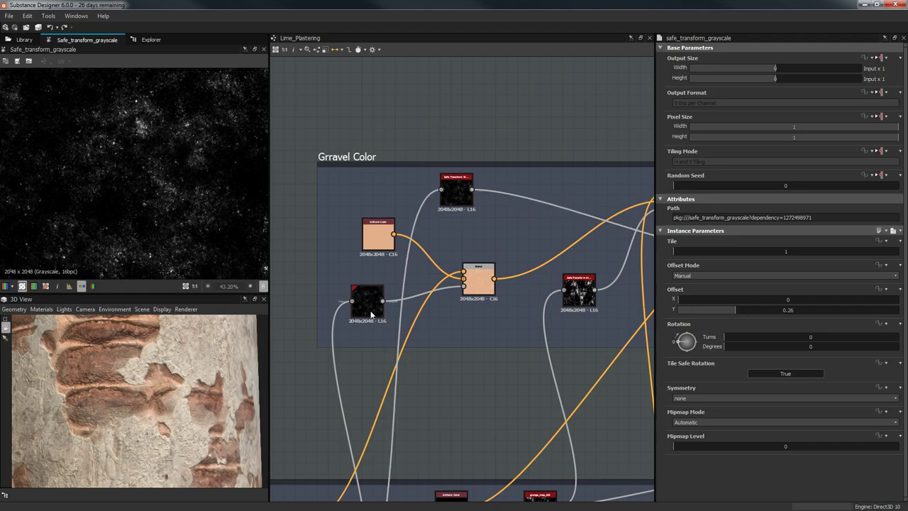
pyautogui.moveTo(365, 319); pyautogui.dragTo(480, 195, button='middle')
pyautogui.hotkey('ctrl', 'd')
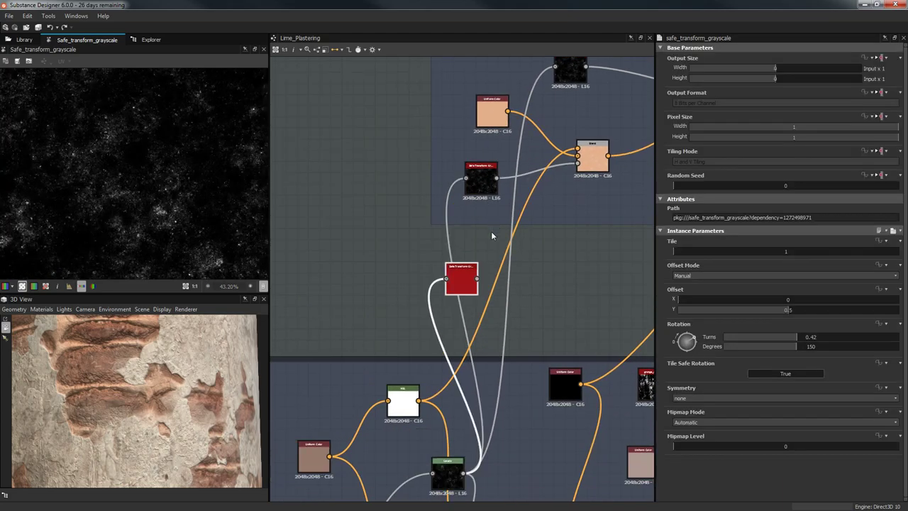
pyautogui.moveTo(462, 280); pyautogui.dragTo(548, 281)
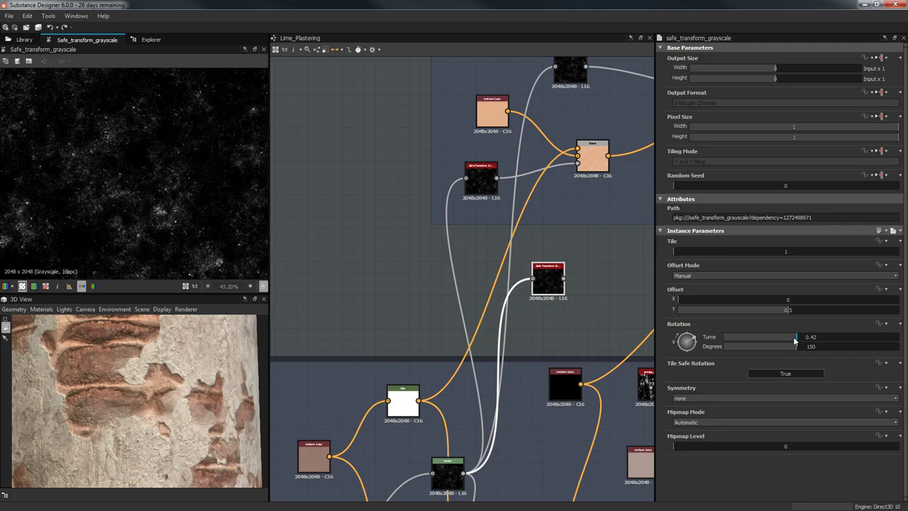
# - Try rotations of 0 and 0.4 turns on the duplicated Safe Transform Grayscale node, comparing the resulting maps
pyautogui.moveTo(792, 339); pyautogui.dragTo(720, 340)
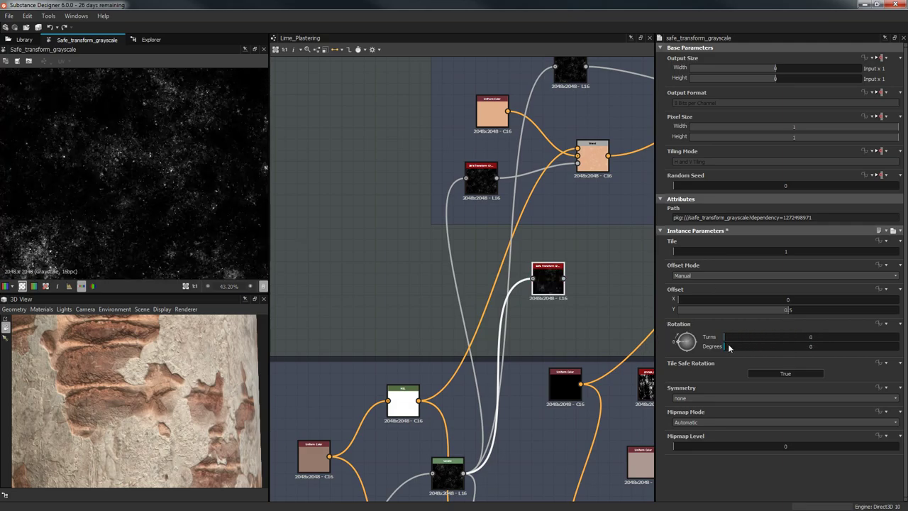
pyautogui.scroll(1, 92, 161)
pyautogui.moveTo(734, 341); pyautogui.dragTo(793, 344)
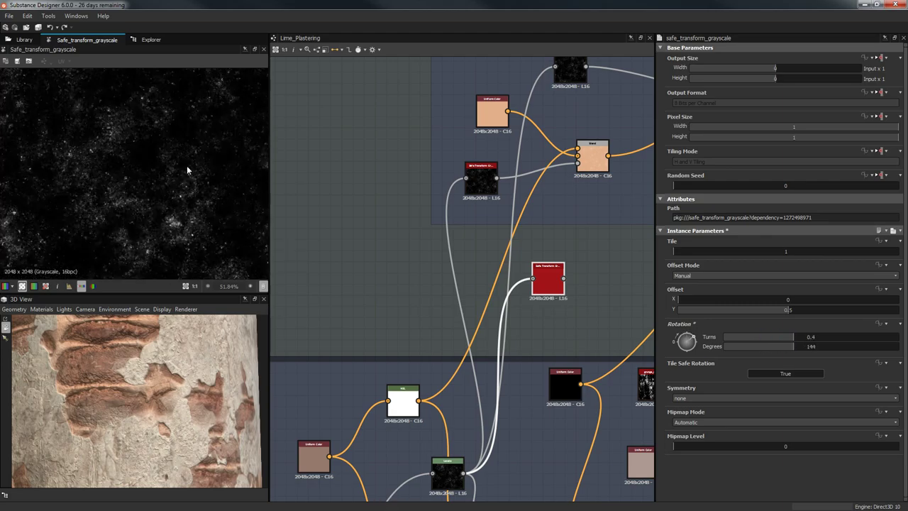
pyautogui.scroll(-5, 186, 165)
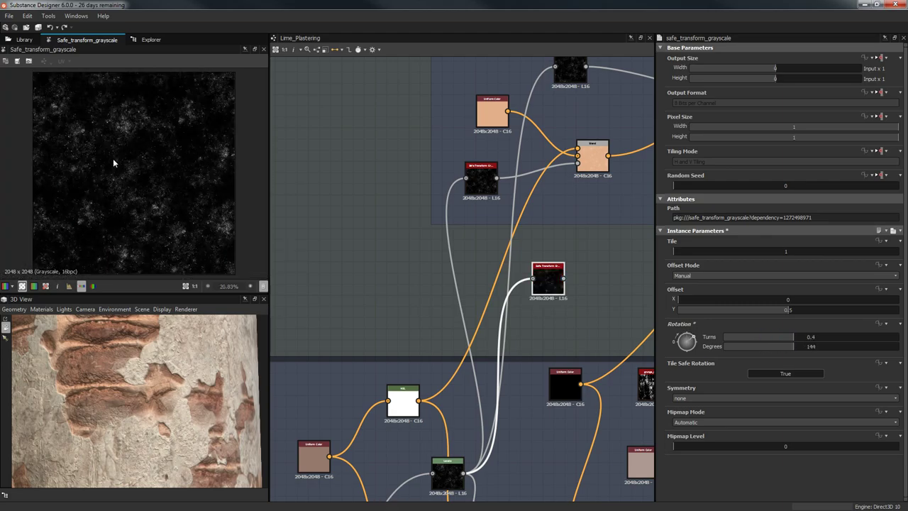
# - Try rotations of 0 and 191 degrees on the duplicated Safe Transform Grayscale node, and delete the duplicate
pyautogui.moveTo(476, 303); pyautogui.dragTo(423, 305, button='middle')
pyautogui.moveTo(765, 347); pyautogui.dragTo(688, 351)
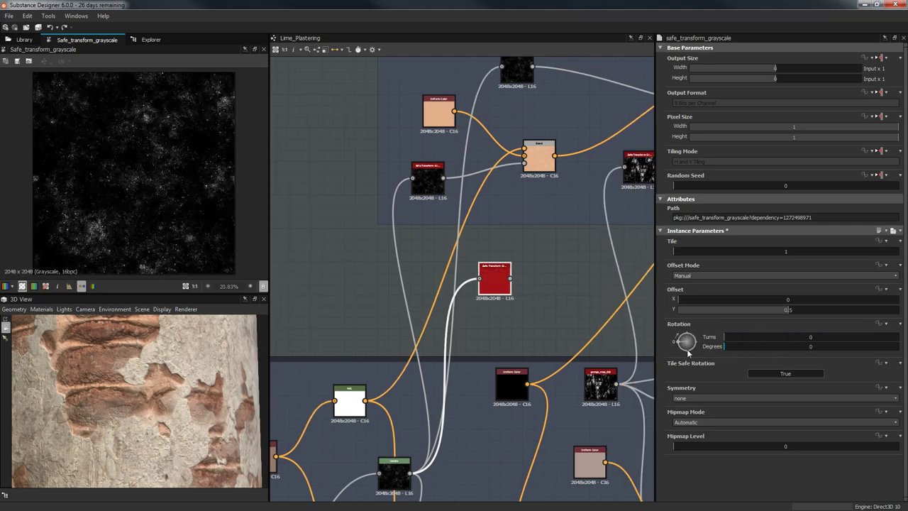
pyautogui.scroll(8, 156, 138)
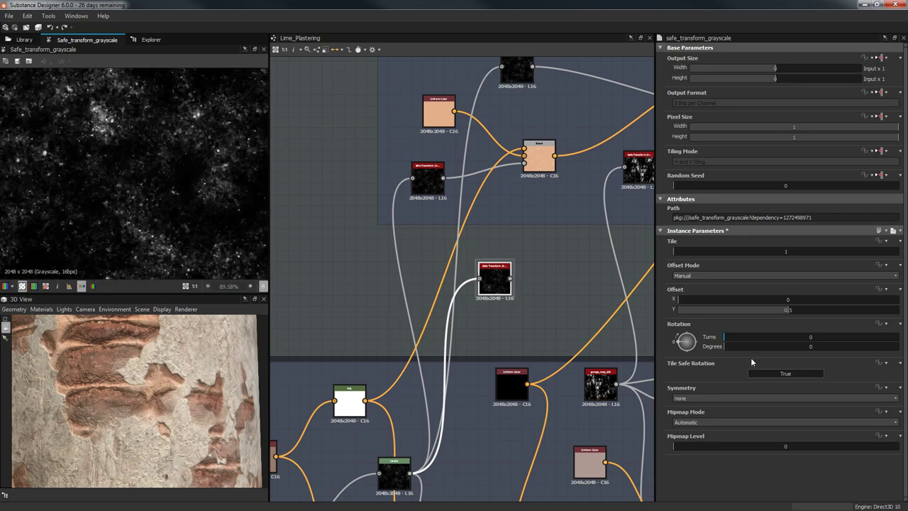
pyautogui.moveTo(719, 343); pyautogui.dragTo(816, 346)
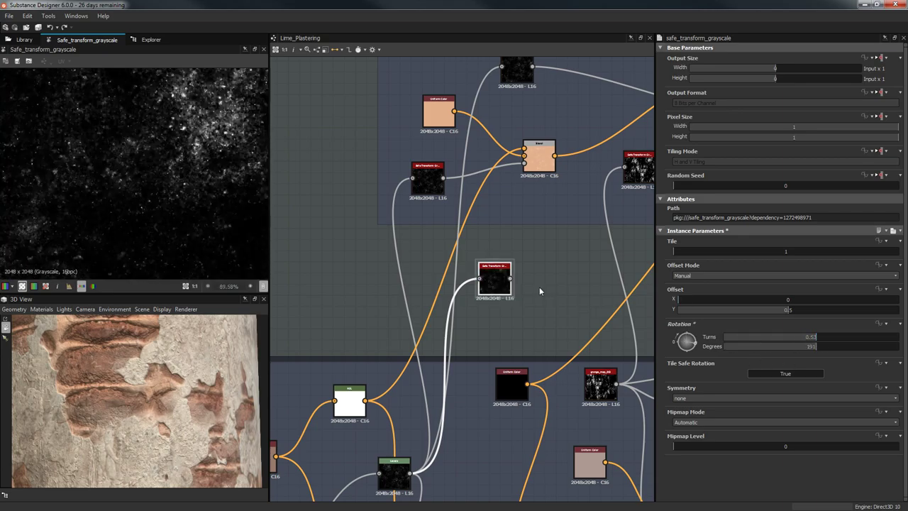
pyautogui.scroll(-3, 539, 287)
pyautogui.press('Delete')
# - Review the upper Safe Transform Grayscale node's map and offset again, and follow its output to the next Grravel Color Blend
pyautogui.moveTo(526, 279); pyautogui.dragTo(496, 293, button='middle')
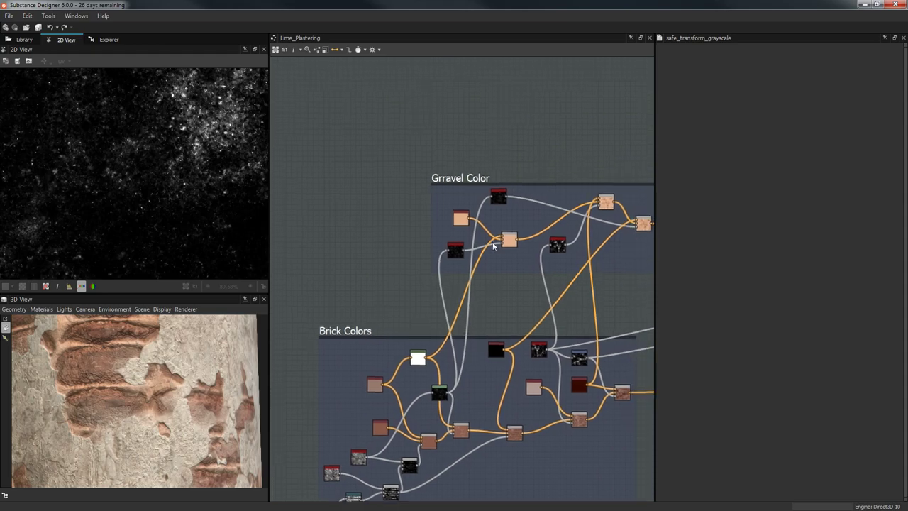
pyautogui.scroll(2, 496, 291)
pyautogui.click(501, 159)
pyautogui.doubleClick(499, 156)
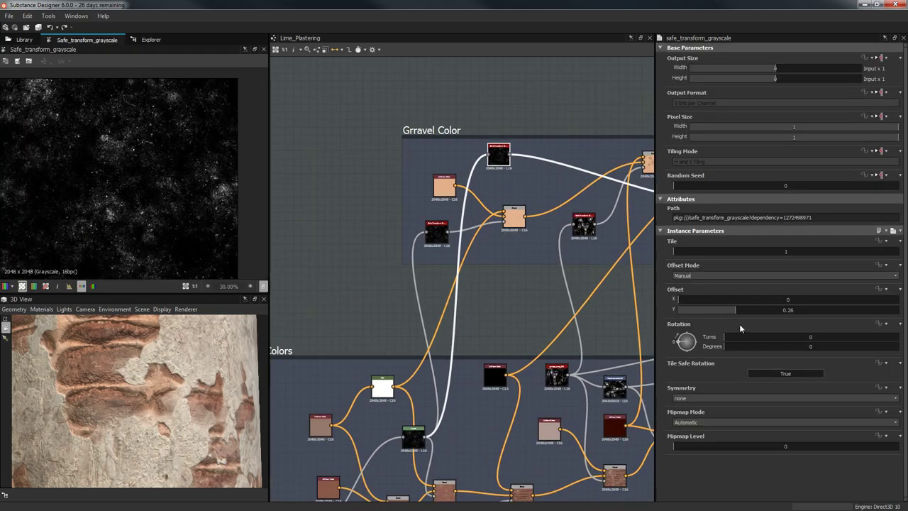
pyautogui.scroll(-3, 112, 193)
pyautogui.scroll(3, 110, 196)
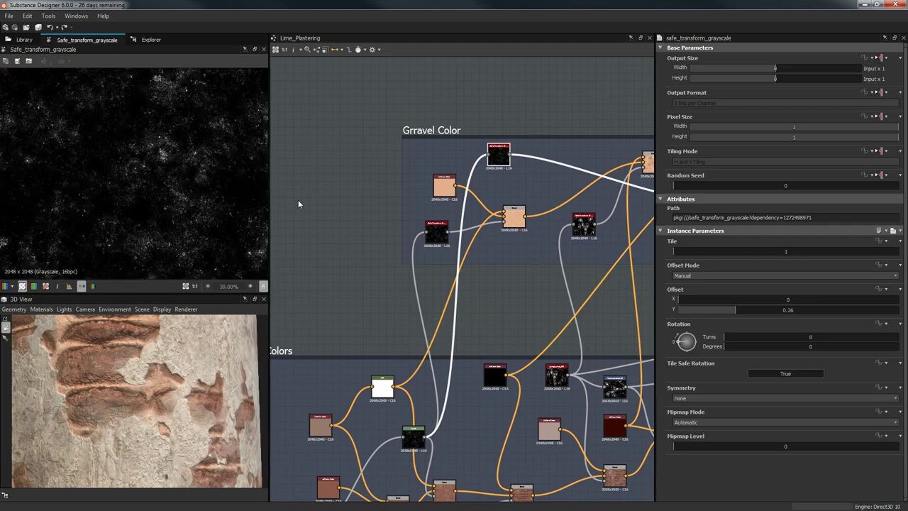
pyautogui.moveTo(481, 201); pyautogui.dragTo(353, 204, button='middle')
pyautogui.scroll(1, 537, 202)
pyautogui.moveTo(537, 202); pyautogui.dragTo(502, 226, button='middle')
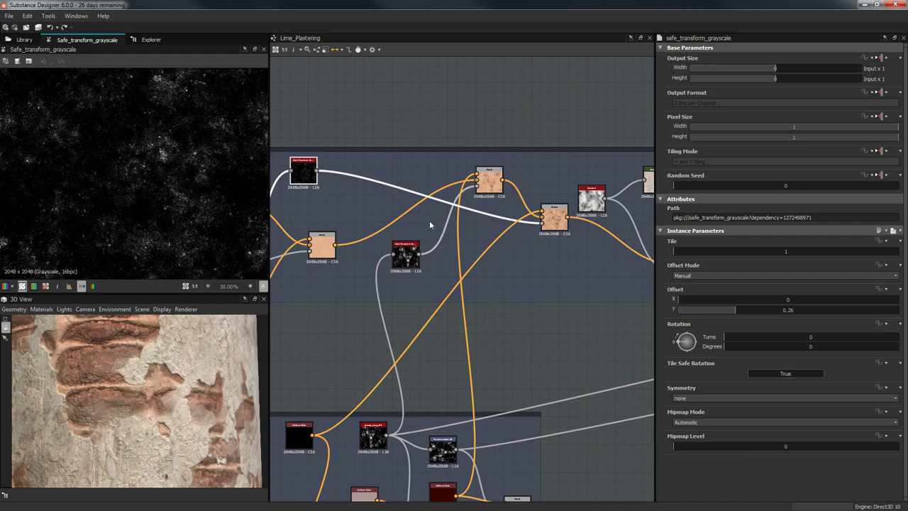
# - Shift the Blend fed by the lower Safe Transform Grayscale slightly down and left, and preview the following Blend's color map
pyautogui.moveTo(488, 181); pyautogui.dragTo(479, 196)
pyautogui.click(554, 215)
pyautogui.doubleClick(555, 217)
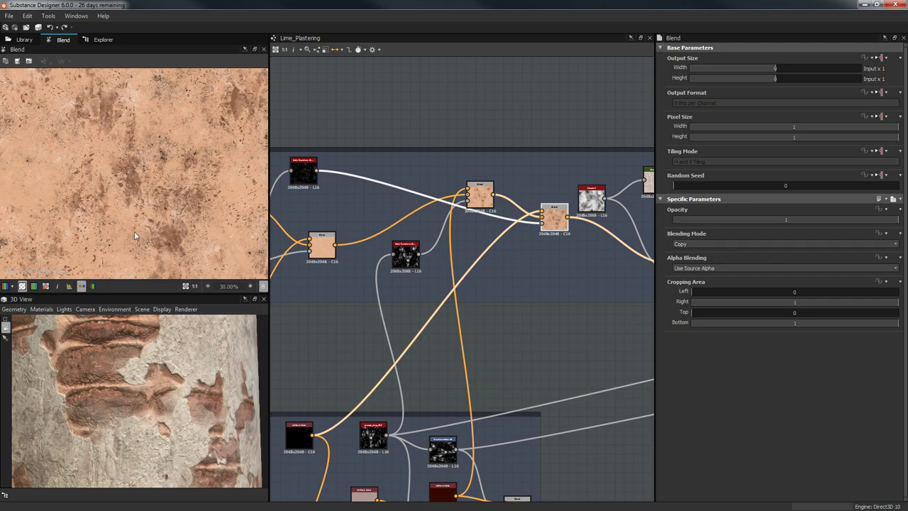
pyautogui.scroll(3, 152, 155)
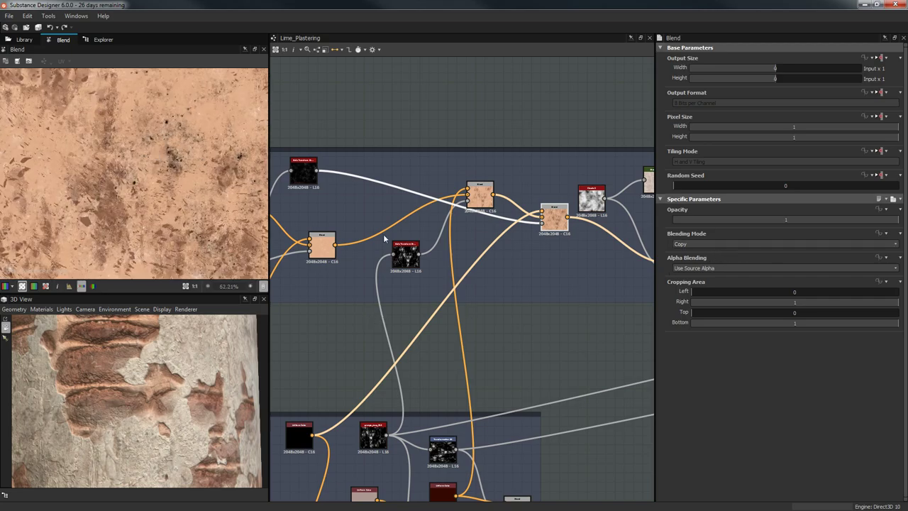
# - Compare the Grunge_map_013 map with the offset version from the lower Safe Transform Grayscale node
pyautogui.rightClick(352, 444)
pyautogui.click(428, 433)
pyautogui.doubleClick(373, 440)
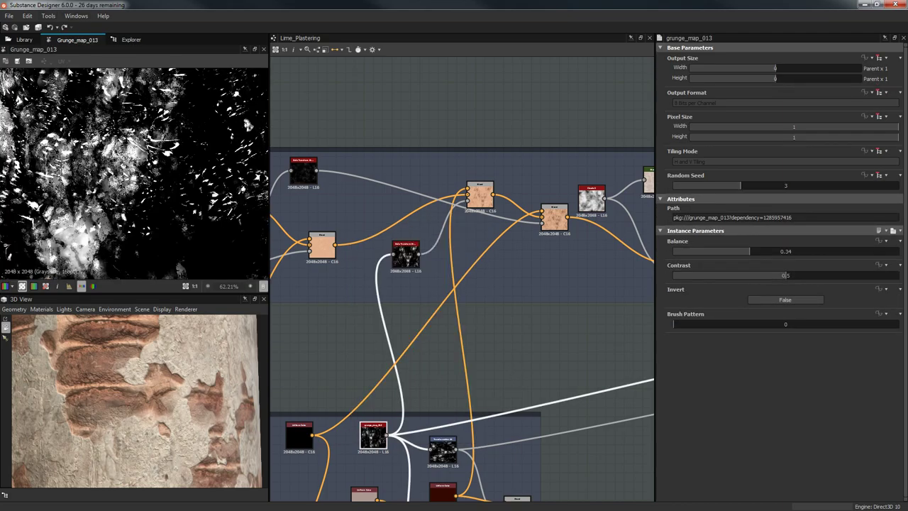
pyautogui.doubleClick(406, 255)
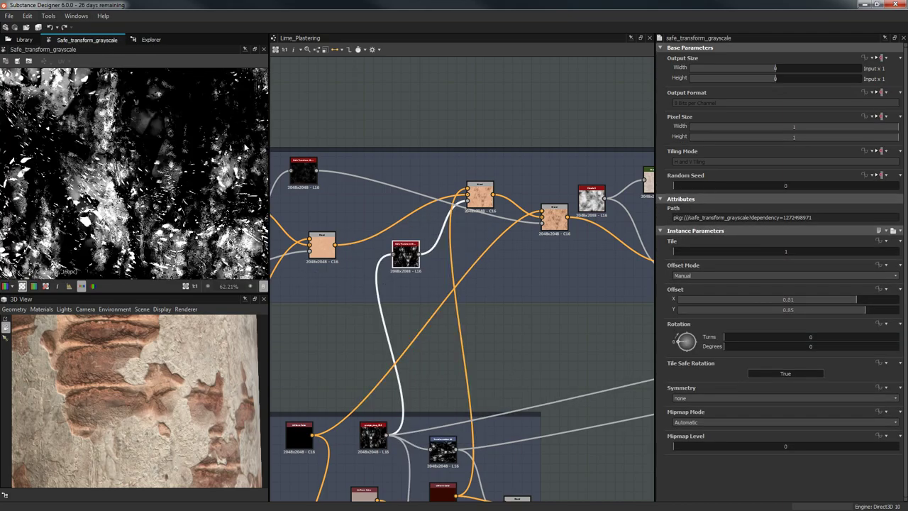
pyautogui.scroll(-4, 85, 113)
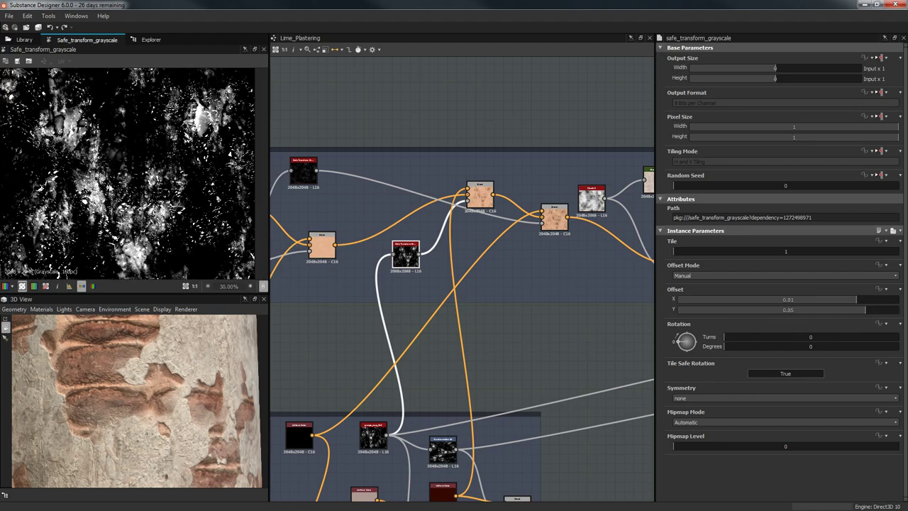
pyautogui.scroll(-2, 153, 209)
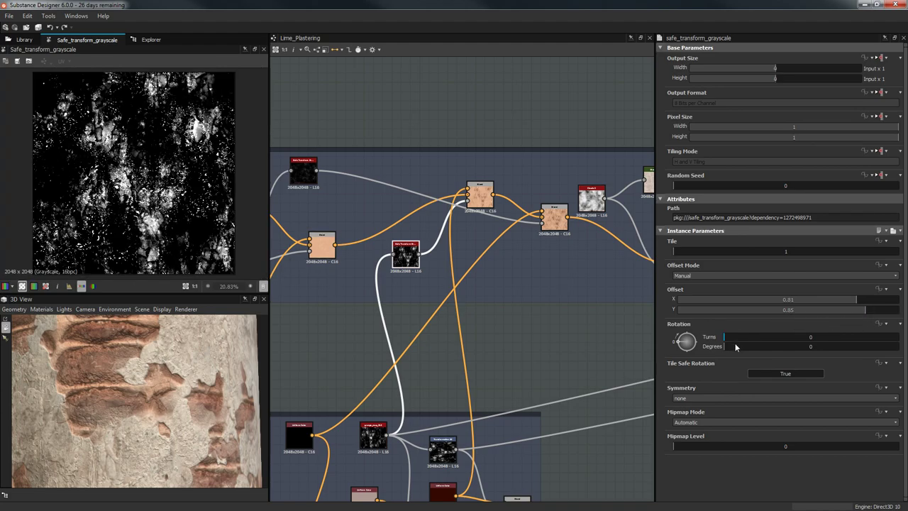
# - Examine the gravel on the 3D model, the Min (Darken) Blend's output and the dark red Uniform Color feeding it
pyautogui.moveTo(113, 352); pyautogui.dragTo(86, 359)
pyautogui.scroll(-3, 204, 397)
pyautogui.moveTo(142, 389); pyautogui.dragTo(192, 381)
pyautogui.moveTo(413, 304); pyautogui.dragTo(389, 310, button='middle')
pyautogui.scroll(1, 388, 310)
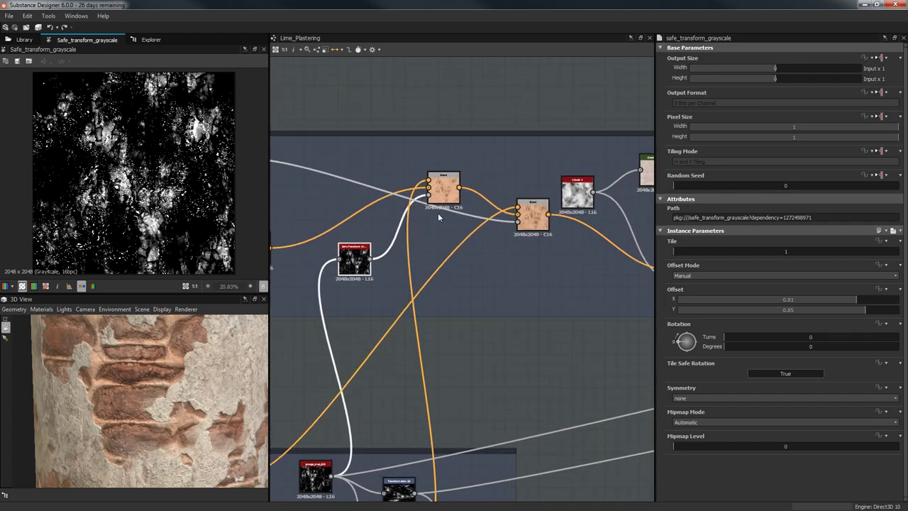
pyautogui.moveTo(437, 226); pyautogui.dragTo(498, 215, button='middle')
pyautogui.doubleClick(498, 184)
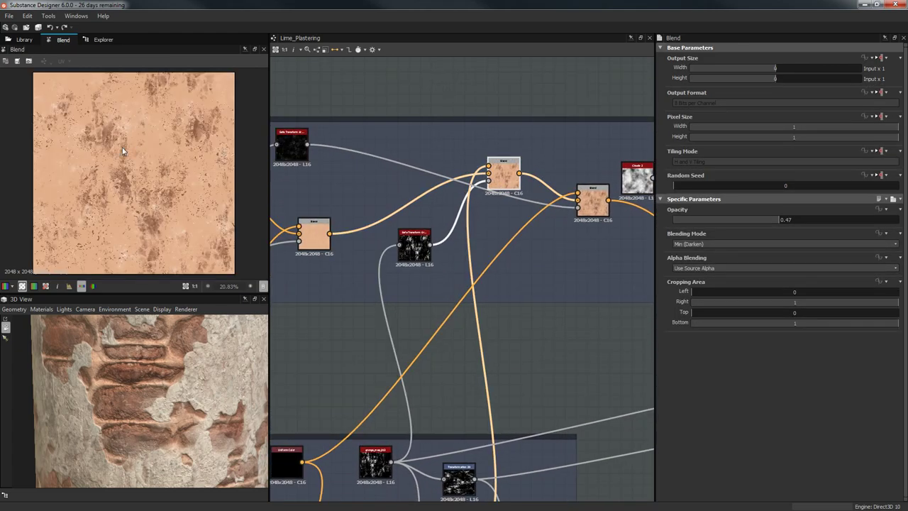
pyautogui.moveTo(396, 175); pyautogui.dragTo(496, 185, button='middle')
pyautogui.moveTo(532, 250); pyautogui.dragTo(444, 88, button='middle')
pyautogui.scroll(-1, 512, 313)
pyautogui.click(466, 348)
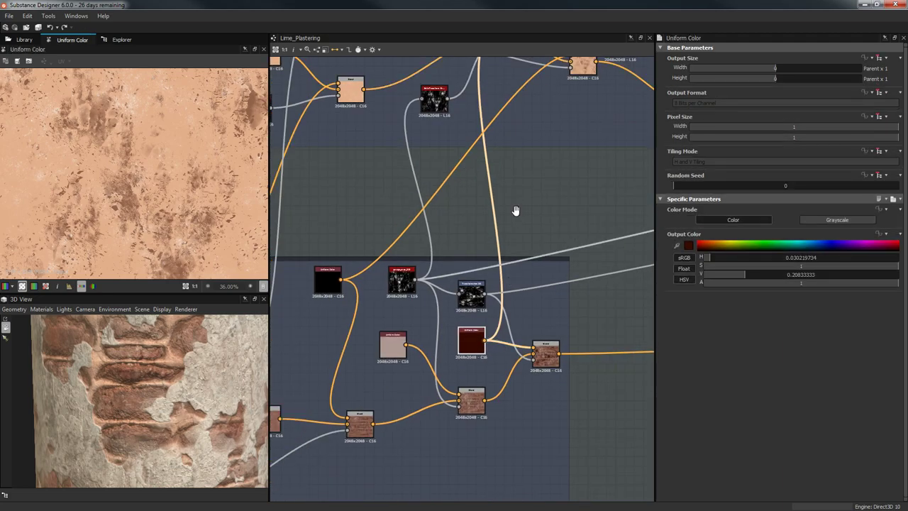
pyautogui.moveTo(530, 53); pyautogui.dragTo(506, 166, button='middle')
pyautogui.click(488, 166)
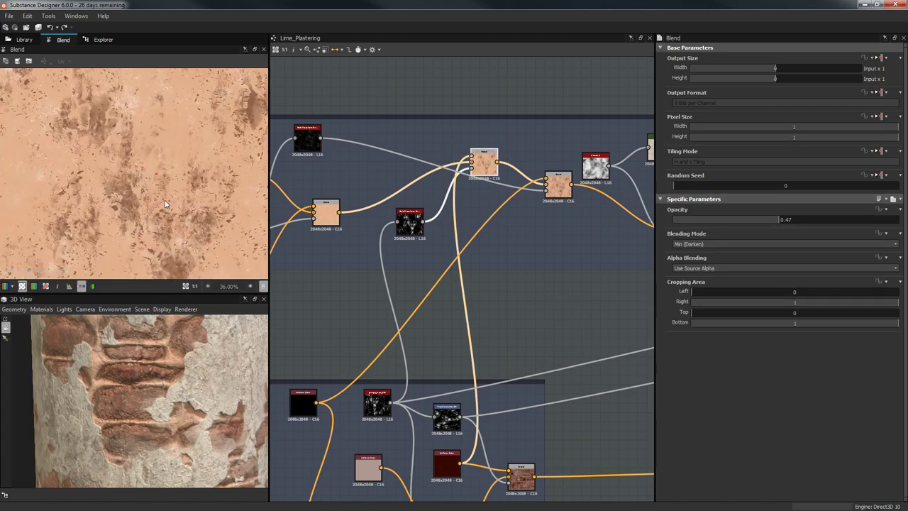
# - Set the Min (Darken) Blend's opacity to 0.75 and check the gravel color on the 3D model
pyautogui.moveTo(518, 262); pyautogui.dragTo(476, 283, button='middle')
pyautogui.scroll(3, 494, 261)
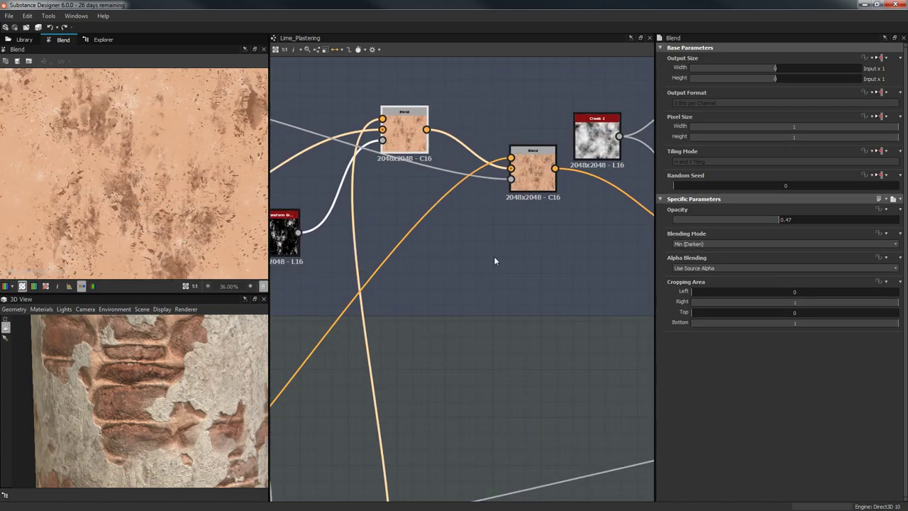
pyautogui.click(842, 221)
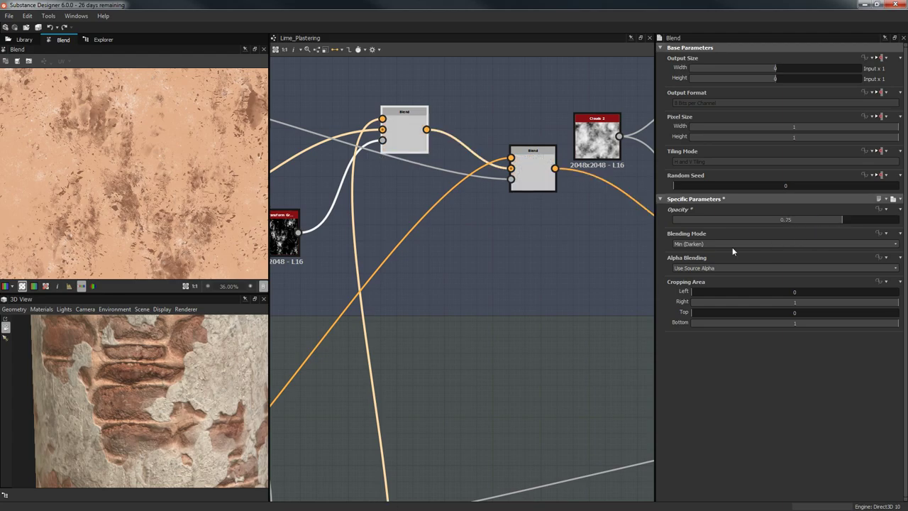
pyautogui.moveTo(199, 389); pyautogui.dragTo(120, 346)
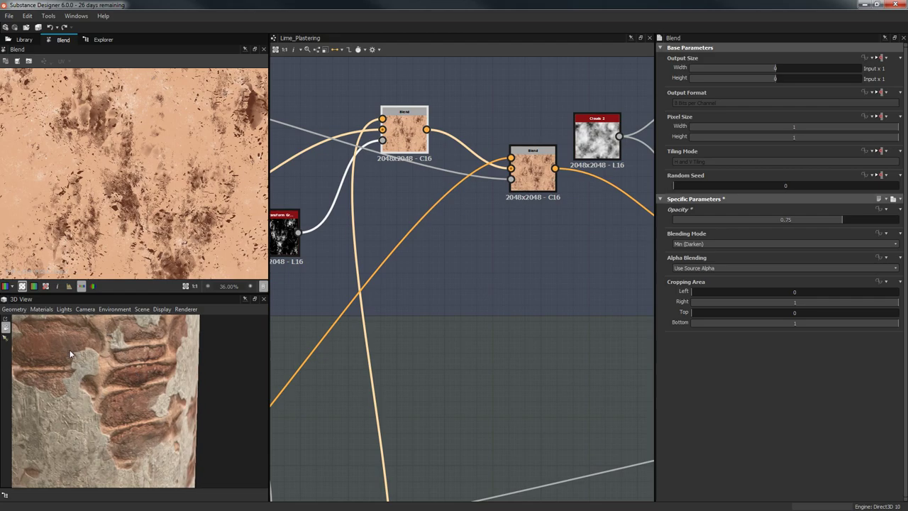
# - Inspect the following Copy Blend's map up close and trace its inputs from the upper Safe Transform Grayscale and black Uniform Color
pyautogui.moveTo(430, 227); pyautogui.dragTo(409, 259, button='middle')
pyautogui.doubleClick(511, 203)
pyautogui.scroll(-2, 209, 189)
pyautogui.moveTo(562, 224); pyautogui.dragTo(640, 147, button='middle')
pyautogui.scroll(-2, 634, 160)
pyautogui.moveTo(542, 257); pyautogui.dragTo(508, 299, button='middle')
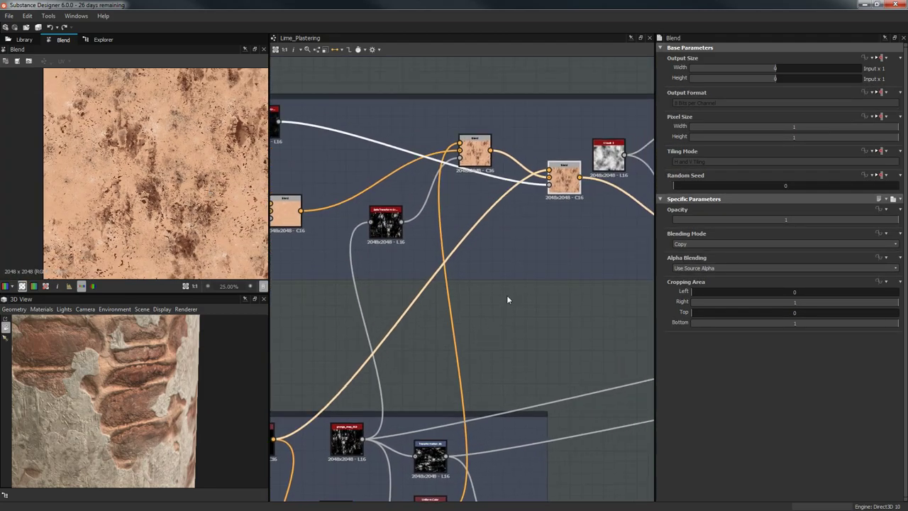
pyautogui.moveTo(310, 213); pyautogui.dragTo(405, 260, button='middle')
pyautogui.scroll(2, 332, 187)
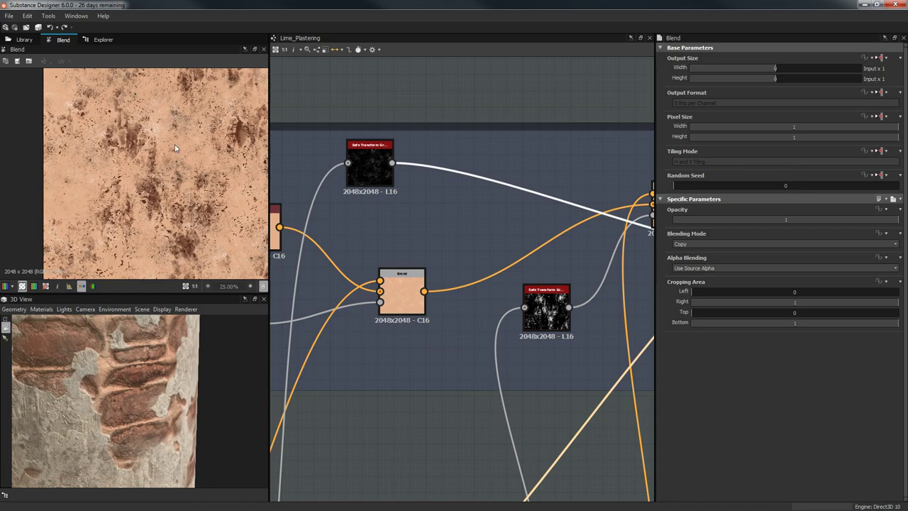
pyautogui.scroll(3, 151, 120)
pyautogui.moveTo(454, 231); pyautogui.dragTo(255, 239, button='middle')
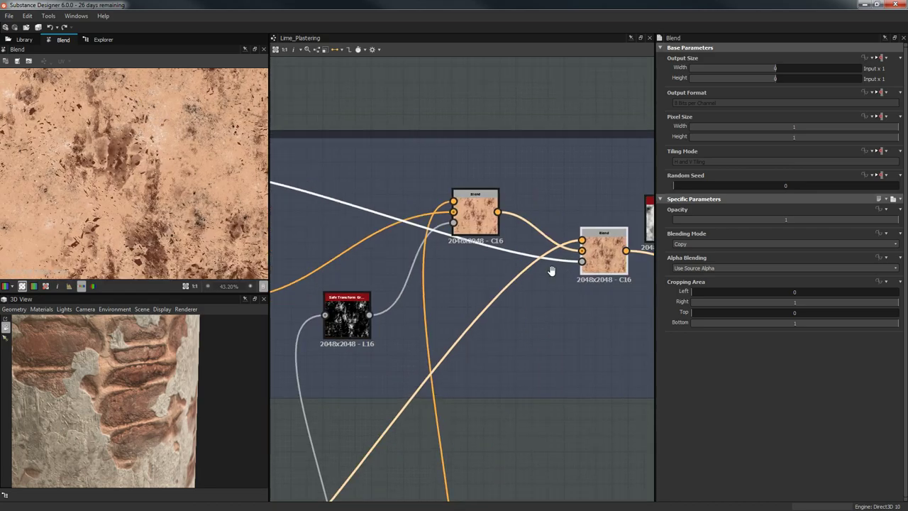
pyautogui.moveTo(566, 266); pyautogui.dragTo(328, 268, button='middle')
# - Set the last gravel color Blend's opacity to 0.28 and move the Blend feeding it lower in the frame
pyautogui.click(587, 338)
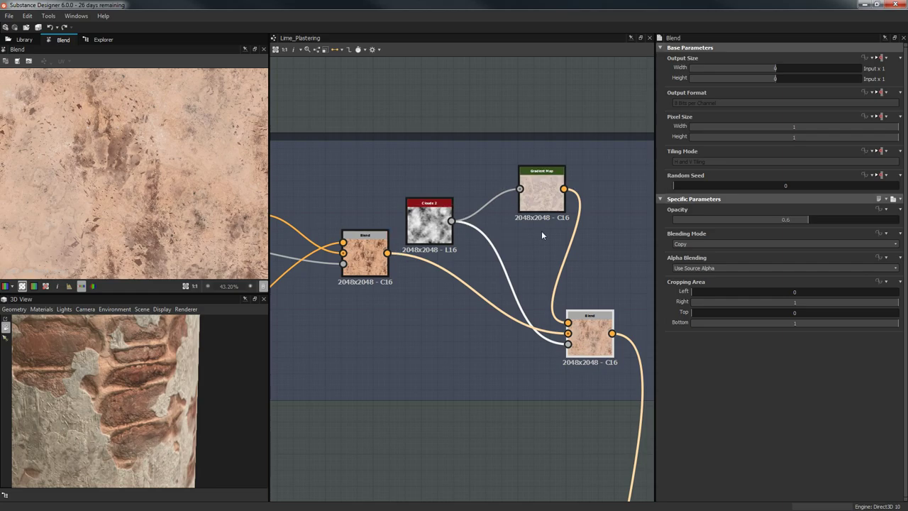
pyautogui.click(735, 221)
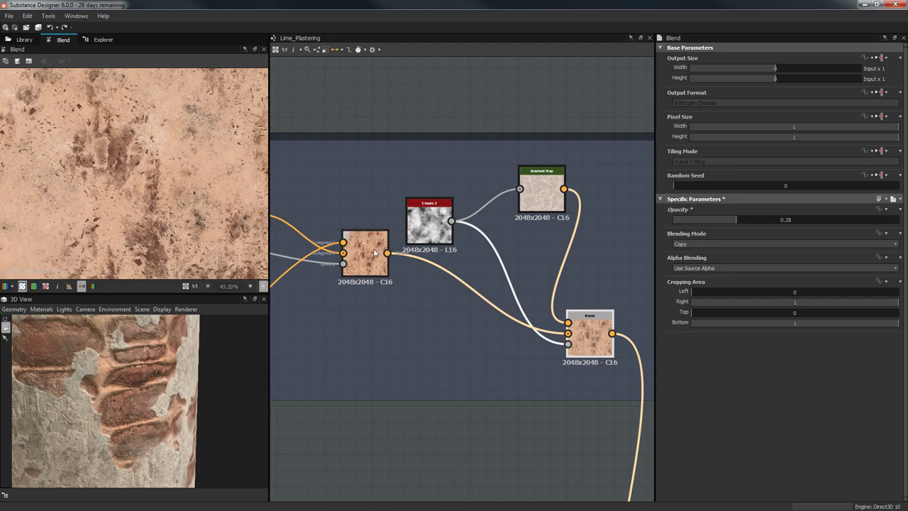
pyautogui.moveTo(375, 251); pyautogui.dragTo(374, 300)
# - Review the Clouds 2 mask, the last Blend it drives and the Gradient Map's colors and gradient
pyautogui.click(435, 208)
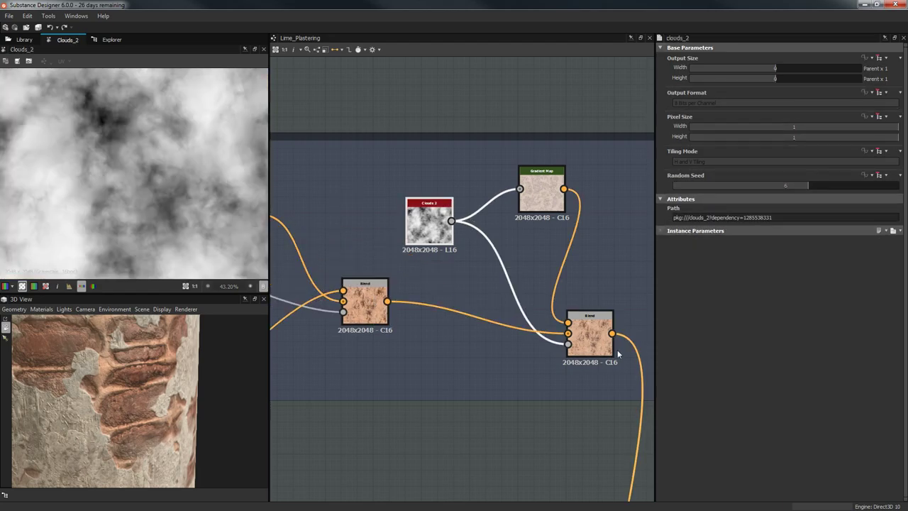
pyautogui.click(580, 353)
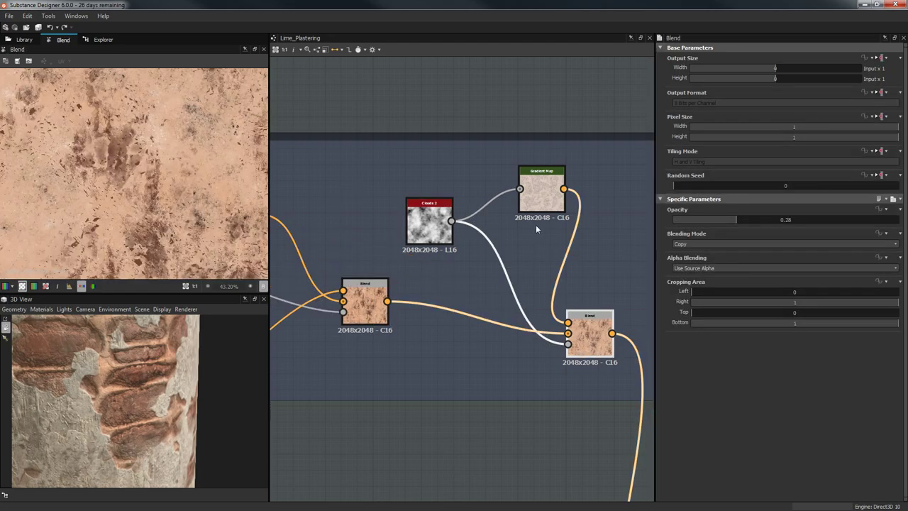
pyautogui.click(558, 200)
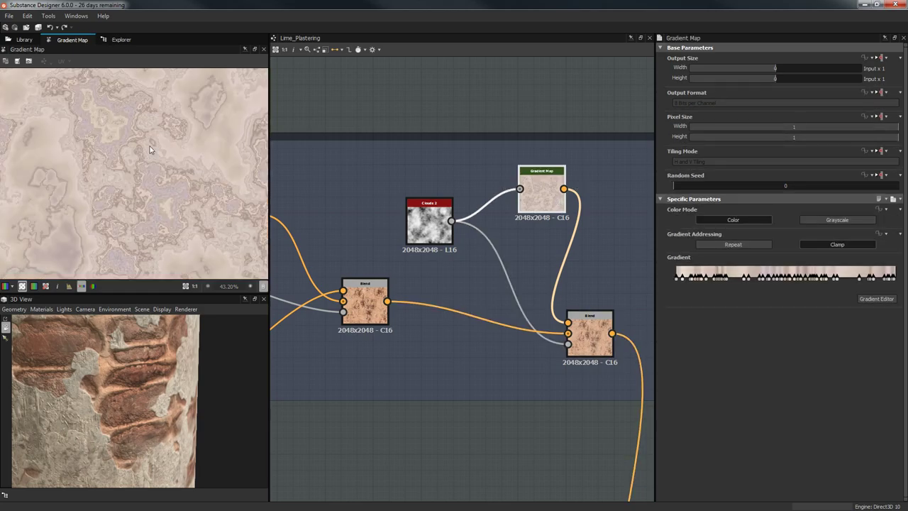
pyautogui.scroll(-2, 162, 164)
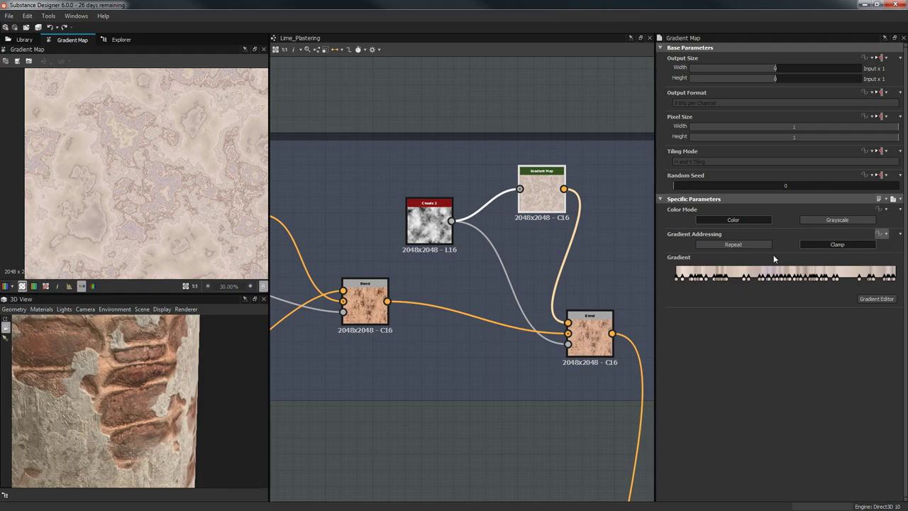
# - Examine the last gravel color Blend's result at several magnifications and follow its output toward the brick colors
pyautogui.moveTo(574, 345); pyautogui.dragTo(523, 287, button='middle')
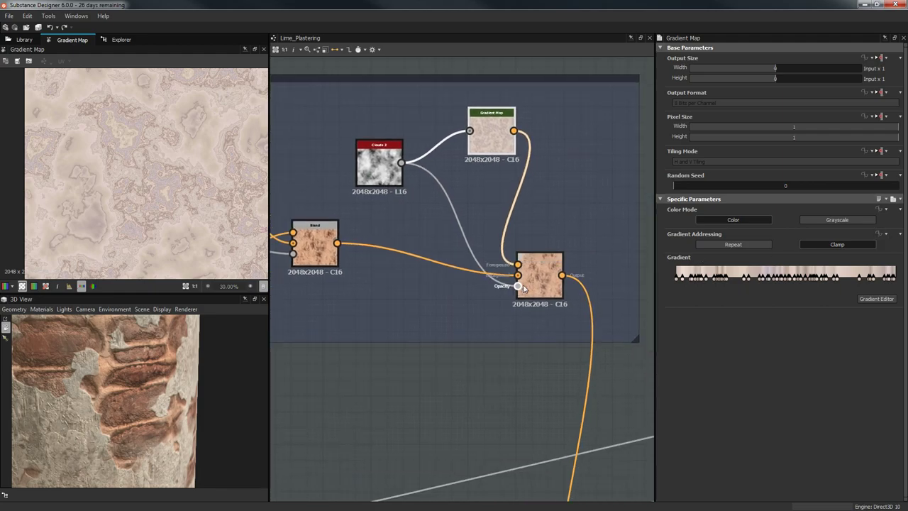
pyautogui.doubleClick(560, 286)
pyautogui.scroll(1, 170, 192)
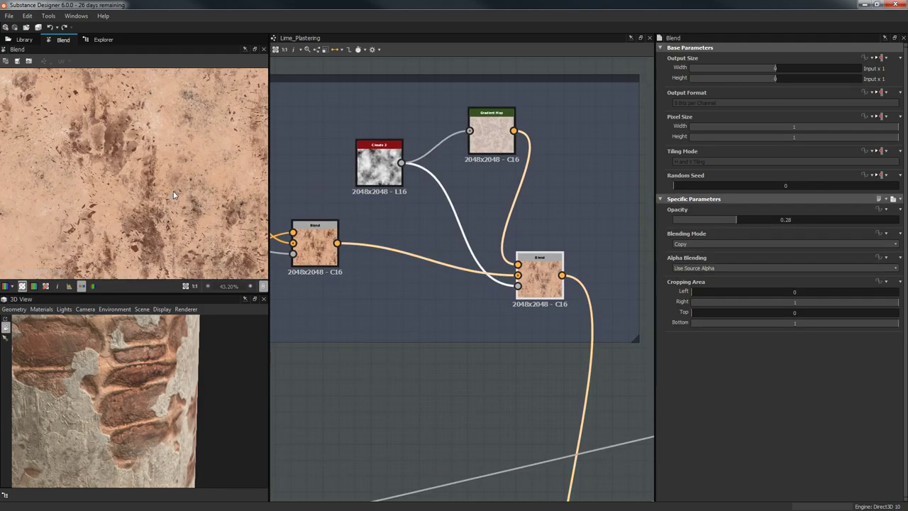
pyautogui.scroll(-4, 172, 193)
pyautogui.scroll(2, 172, 193)
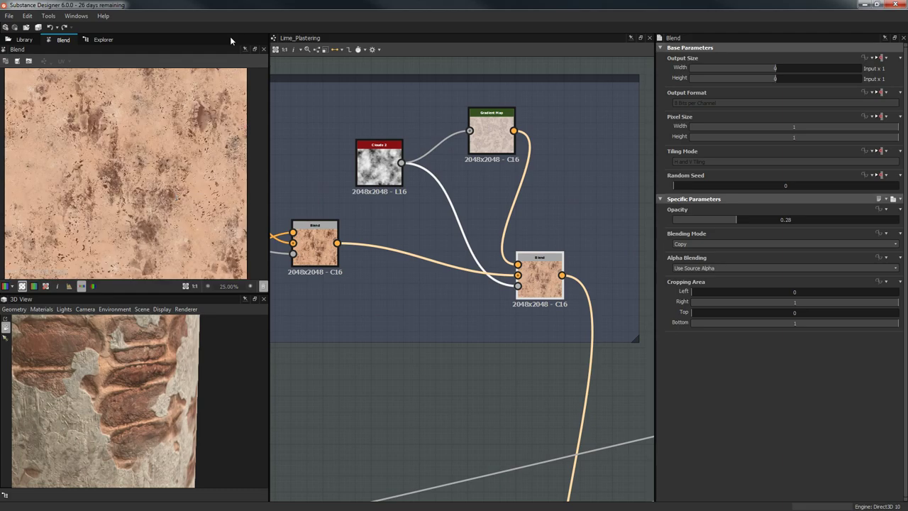
pyautogui.scroll(-4, 464, 293)
pyautogui.scroll(2, 501, 300)
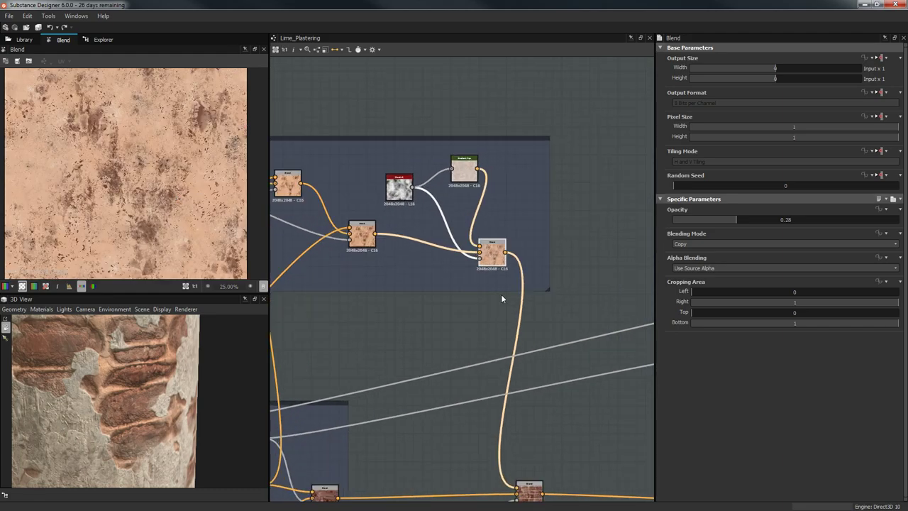
# - Try opacities of 0 and 0.12 on the last gravel color Blend, checking the 3D model, and settle on 0.2
pyautogui.moveTo(723, 221); pyautogui.dragTo(527, 225)
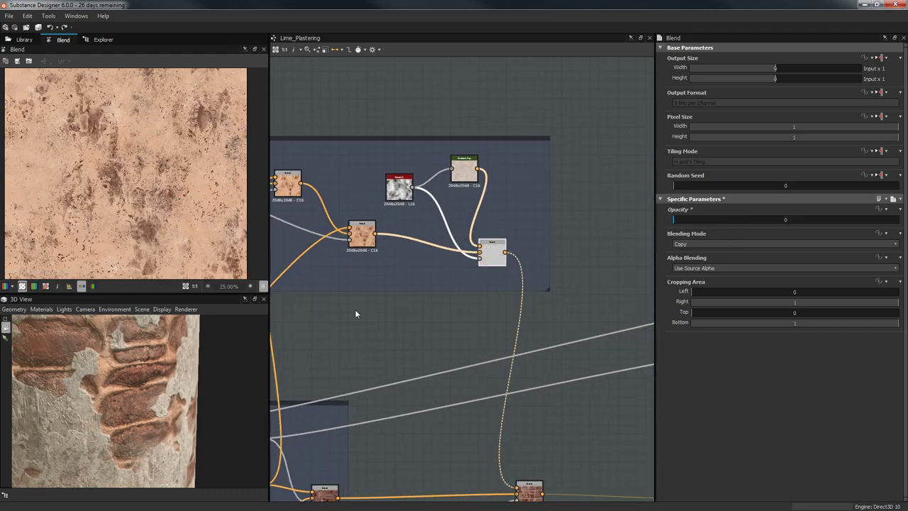
pyautogui.moveTo(205, 394); pyautogui.dragTo(248, 351)
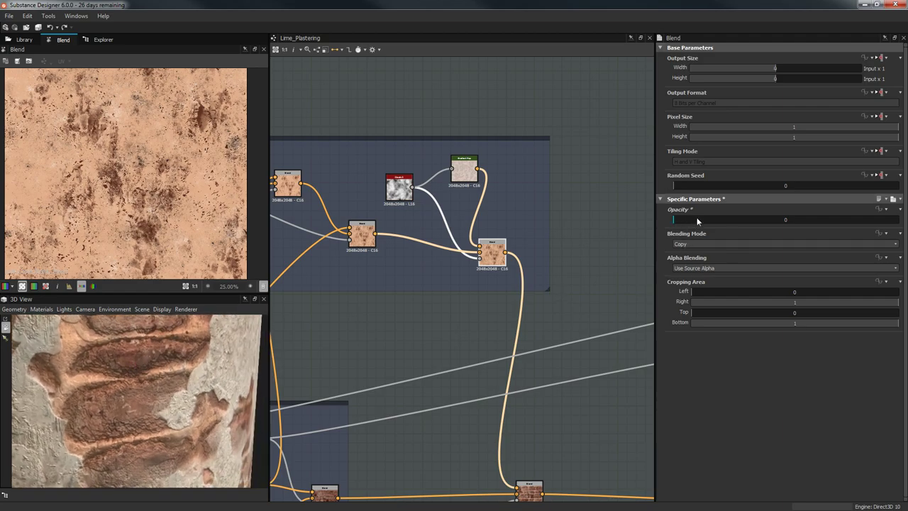
pyautogui.moveTo(696, 220); pyautogui.dragTo(701, 220)
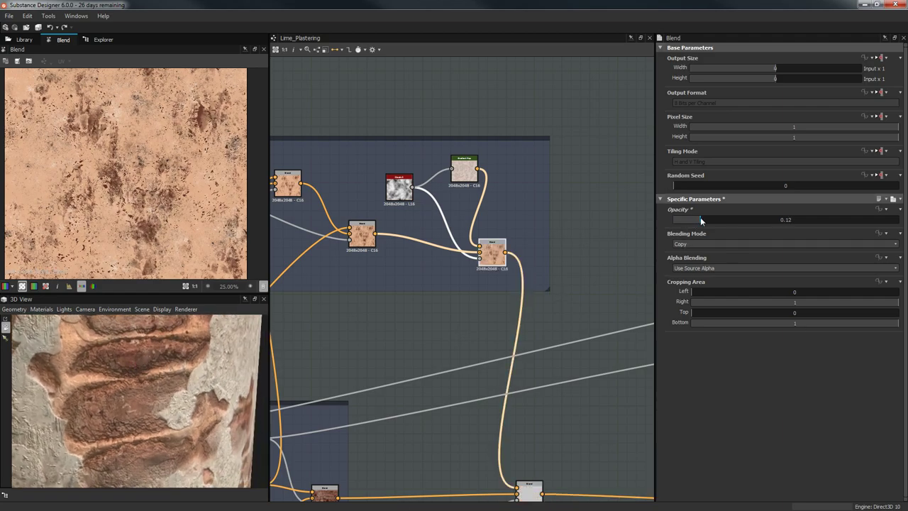
pyautogui.moveTo(701, 221); pyautogui.dragTo(717, 219)
# - Examine the Blend that combines the brick colors with the gravel color, and trace its mask and output toward Wall Color
pyautogui.scroll(-6, 510, 235)
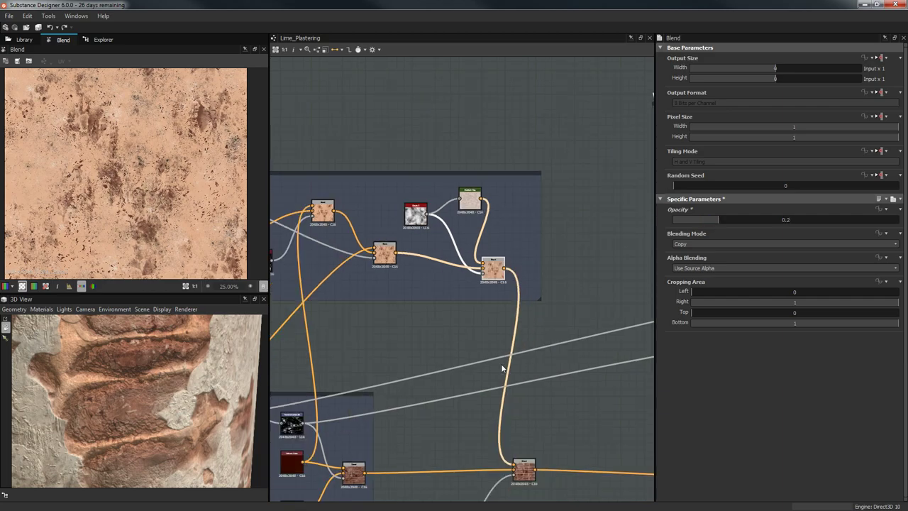
pyautogui.moveTo(538, 302); pyautogui.dragTo(501, 321, button='middle')
pyautogui.doubleClick(494, 313)
pyautogui.scroll(-1, 150, 186)
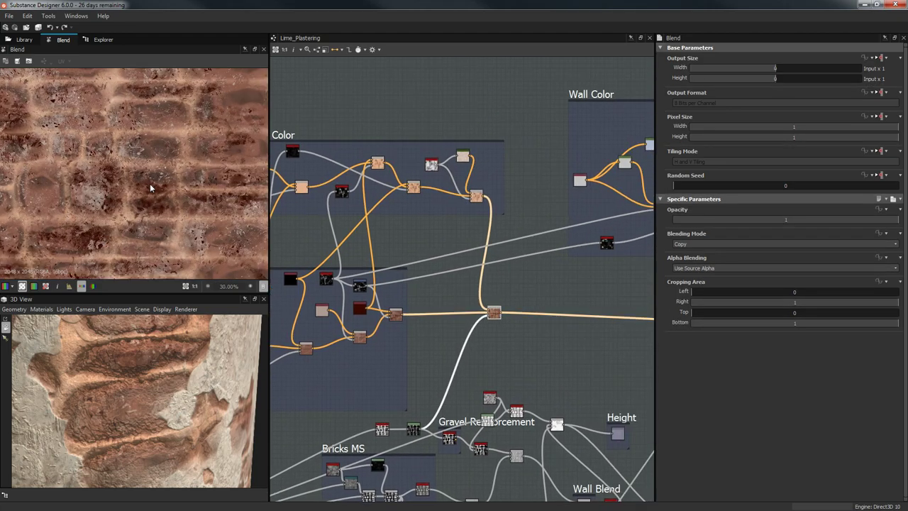
pyautogui.scroll(5, 153, 160)
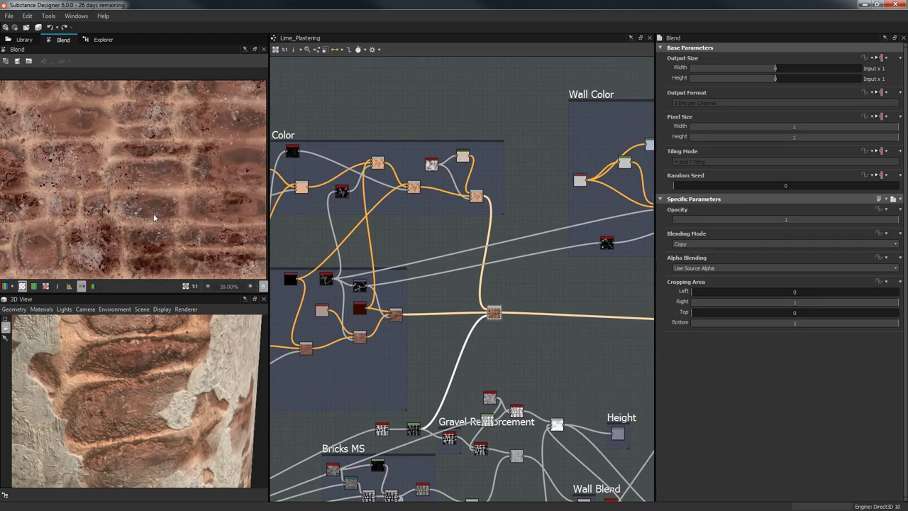
pyautogui.scroll(-3, 212, 115)
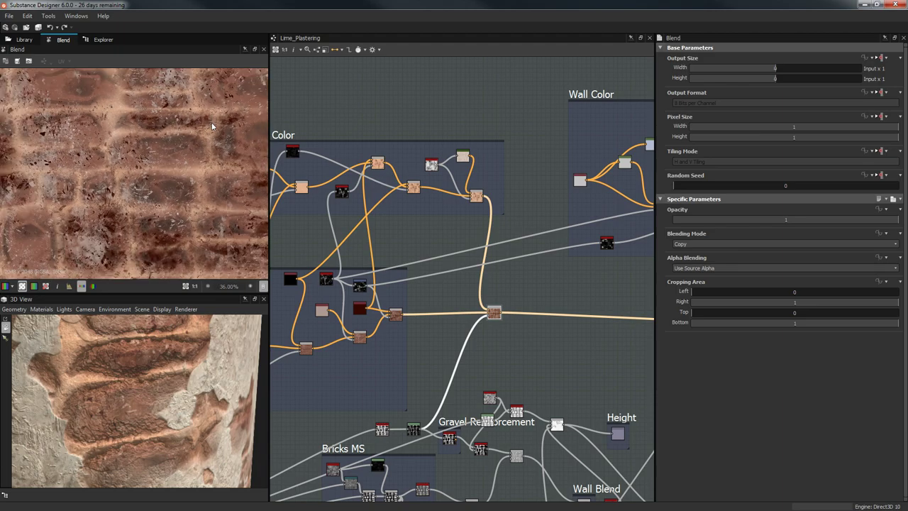
pyautogui.scroll(-1, 97, 237)
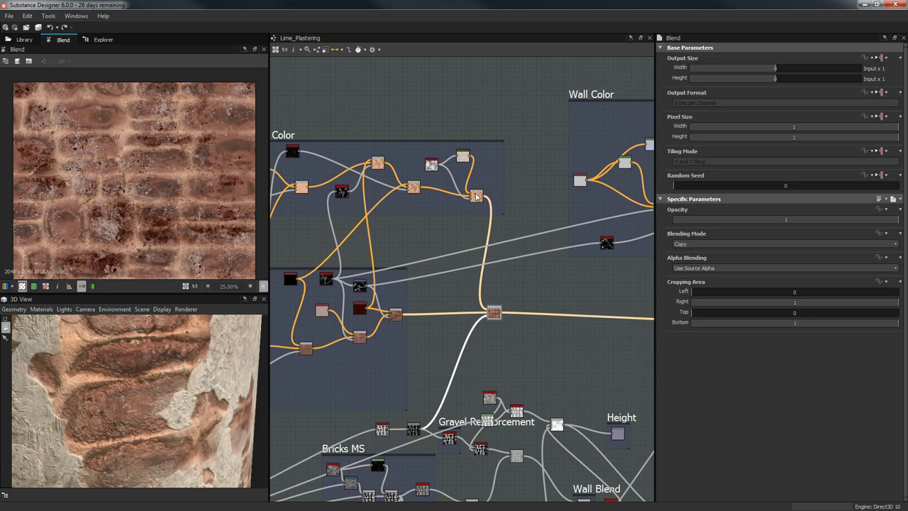
pyautogui.moveTo(533, 247); pyautogui.dragTo(500, 243, button='middle')
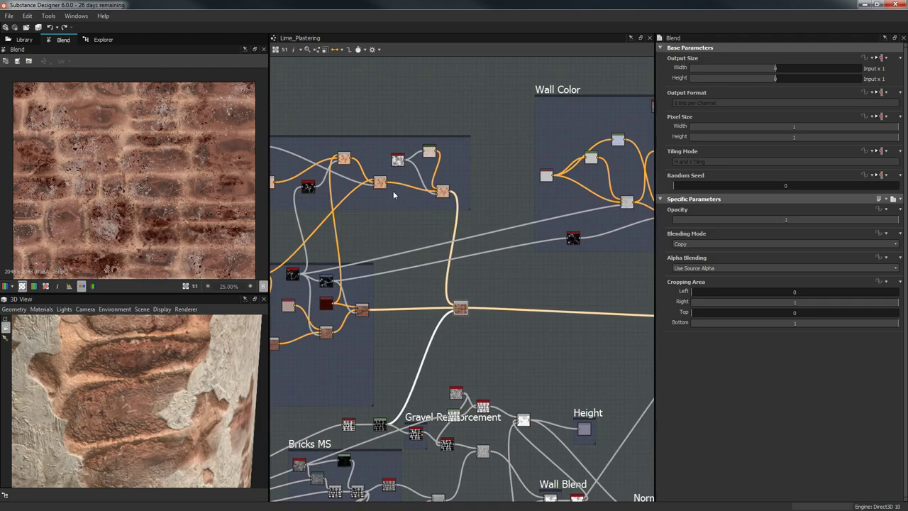
# - Trace the grunge_map_013 mask from the brick colors to the first Blend in Wall Color
pyautogui.moveTo(438, 265); pyautogui.dragTo(307, 281, button='middle')
pyautogui.moveTo(469, 287); pyautogui.dragTo(455, 319, button='middle')
pyautogui.scroll(1, 463, 304)
pyautogui.scroll(1, 463, 302)
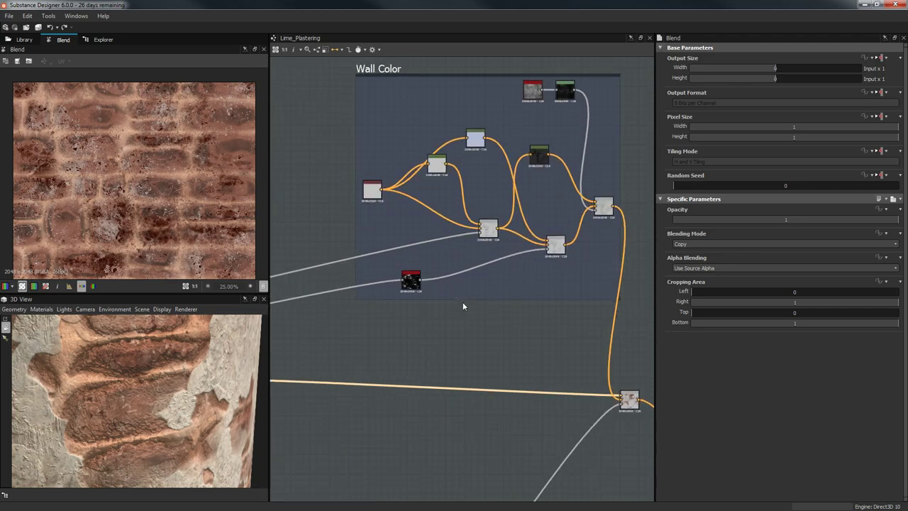
pyautogui.moveTo(444, 251); pyautogui.dragTo(871, 139, button='middle')
pyautogui.moveTo(467, 189); pyautogui.dragTo(458, 196, button='middle')
pyautogui.click(420, 209)
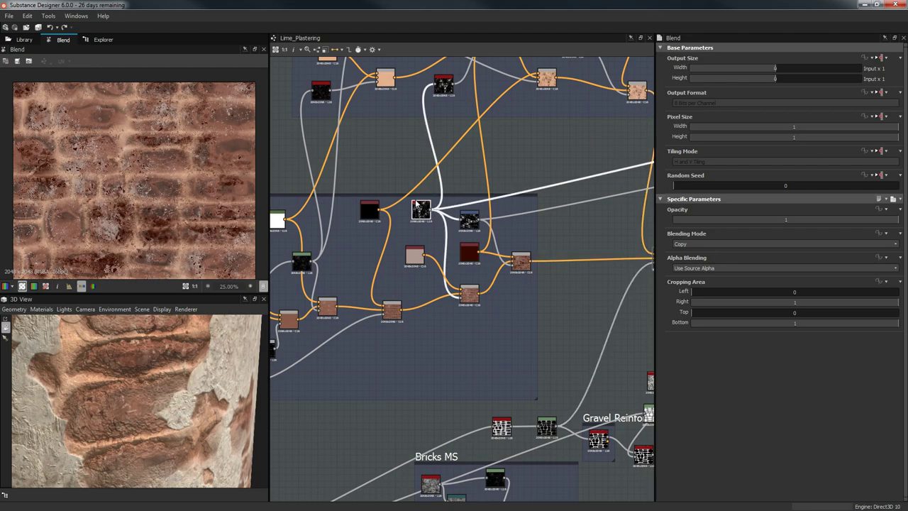
pyautogui.scroll(4, 413, 205)
pyautogui.moveTo(444, 282); pyautogui.dragTo(334, 284, button='middle')
pyautogui.scroll(-3, 395, 283)
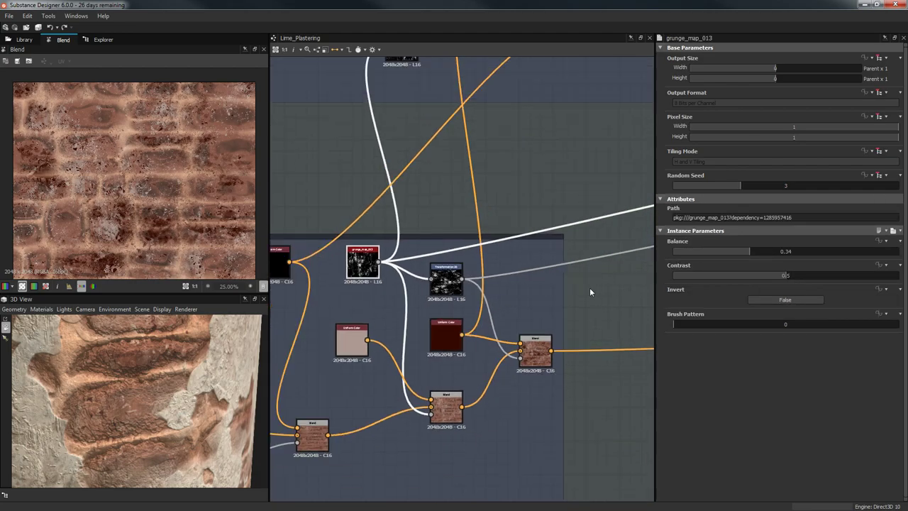
pyautogui.moveTo(396, 298); pyautogui.dragTo(479, 265, button='middle')
pyautogui.moveTo(424, 281); pyautogui.dragTo(338, 297, button='middle')
pyautogui.scroll(3, 471, 226)
pyautogui.moveTo(471, 226); pyautogui.dragTo(430, 275, button='middle')
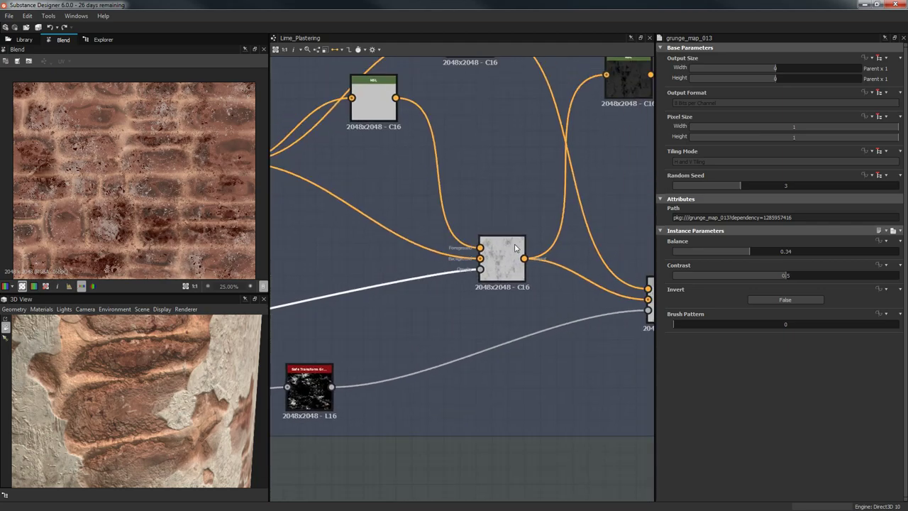
# - Review the Wall Color's base Uniform Color and the gray HSL node that feeds the first Blend
pyautogui.moveTo(422, 217); pyautogui.dragTo(572, 291, button='middle')
pyautogui.doubleClick(369, 231)
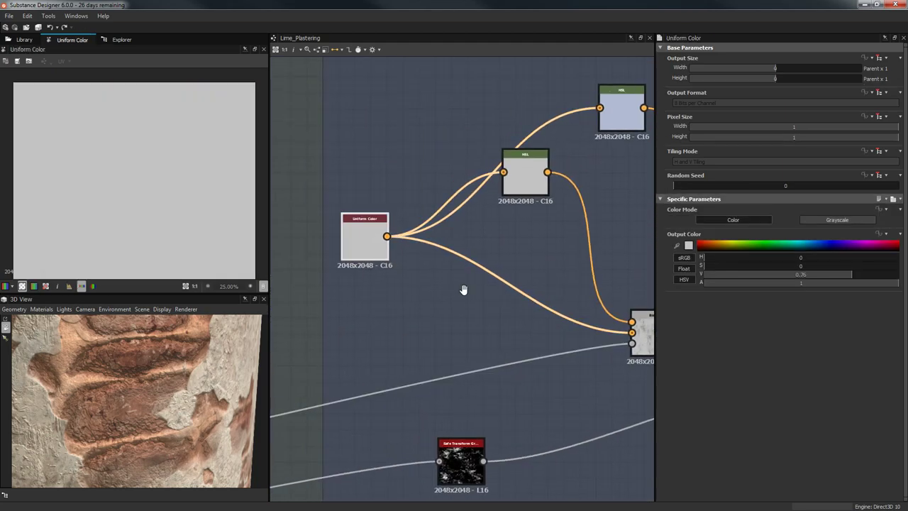
pyautogui.moveTo(464, 290); pyautogui.dragTo(363, 293, button='middle')
pyautogui.click(533, 355)
pyautogui.click(426, 184)
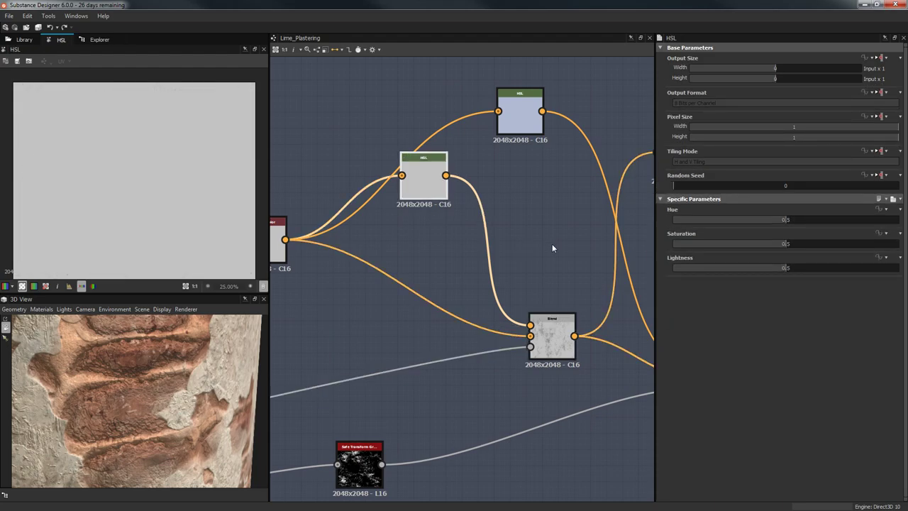
# - Connect the Wall Color's Uniform Color directly to the first Blend's foreground, delete the bypassed gray HSL node and view the Blend's result
pyautogui.moveTo(427, 155)
pyautogui.mouseDown()
pyautogui.moveTo(441, 212)
pyautogui.moveTo(425, 171)
pyautogui.mouseUp()
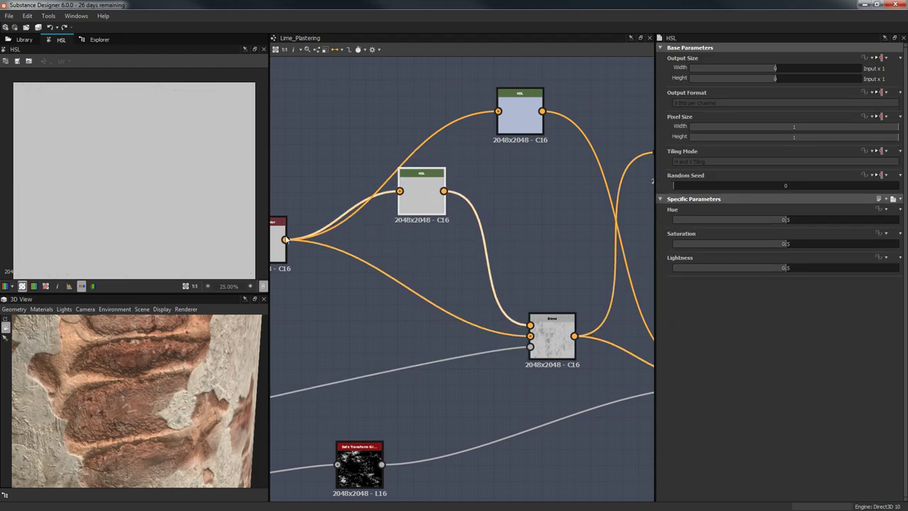
pyautogui.moveTo(500, 296); pyautogui.dragTo(536, 330)
pyautogui.doubleClick(560, 352)
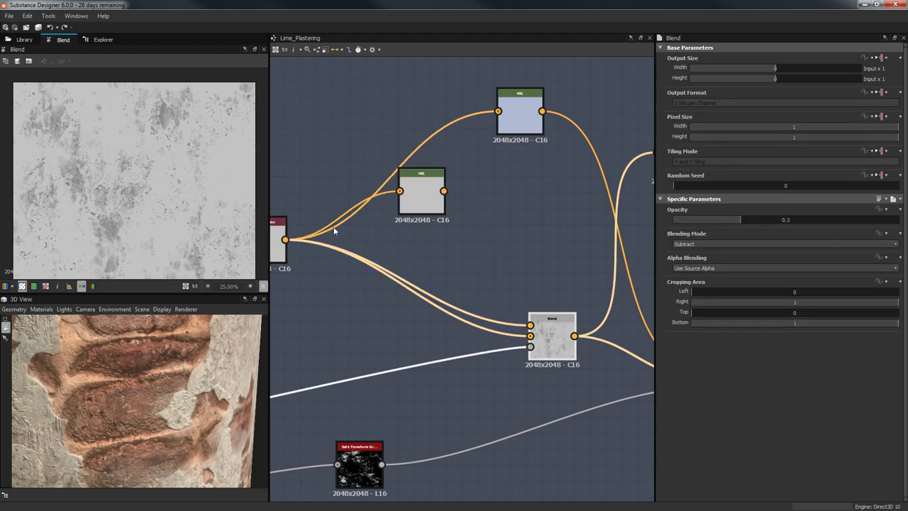
pyautogui.click(420, 199)
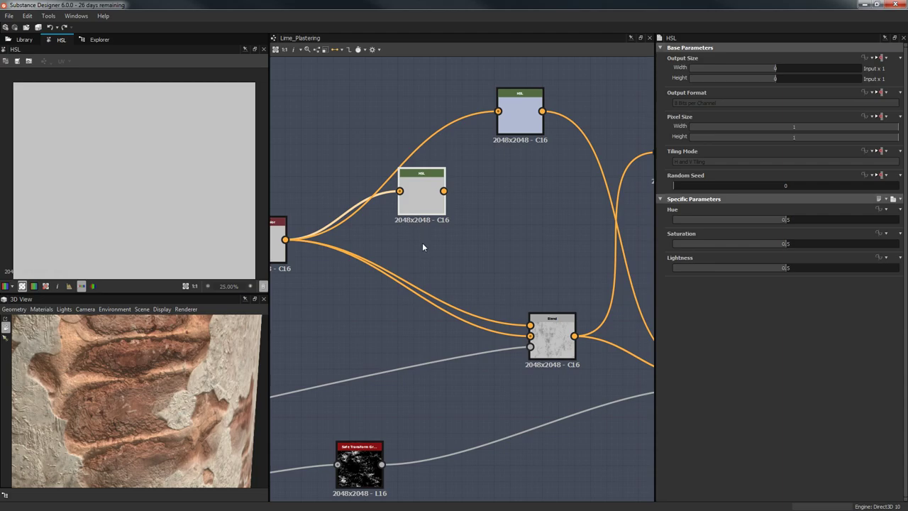
pyautogui.press('Delete')
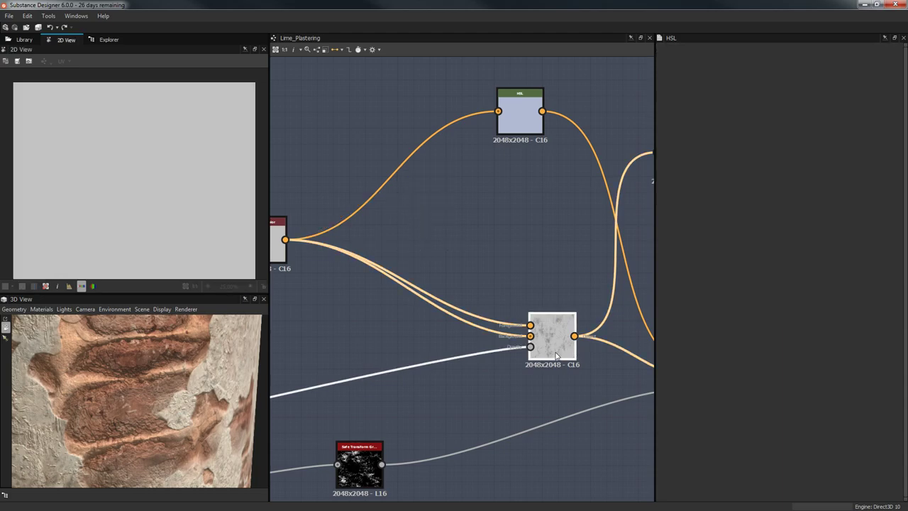
pyautogui.click(557, 356)
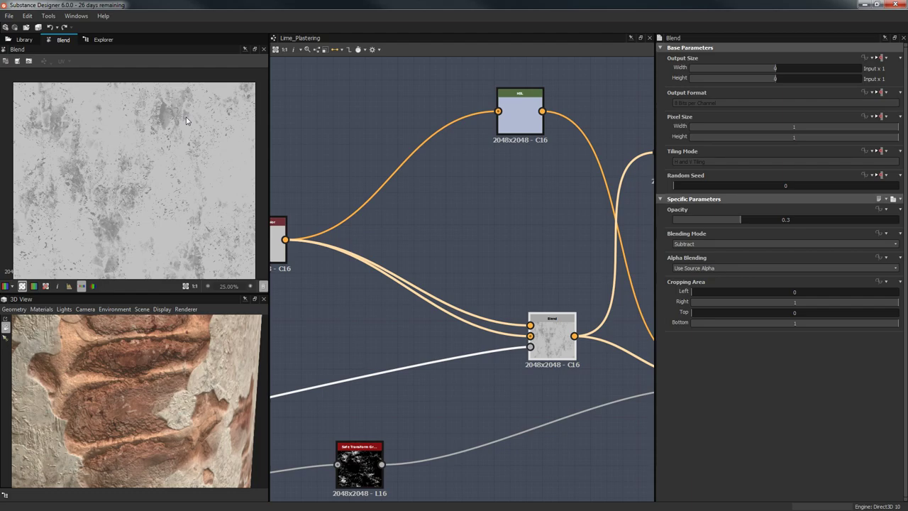
# - Examine the wall on the 3D model, the bluish HSL node and the Min (Darken) Blend it feeds in Wall Color
pyautogui.scroll(-4, 461, 321)
pyautogui.moveTo(519, 279); pyautogui.dragTo(691, 146, button='middle')
pyautogui.moveTo(504, 251); pyautogui.dragTo(192, 355, button='middle')
pyautogui.scroll(5, 346, 296)
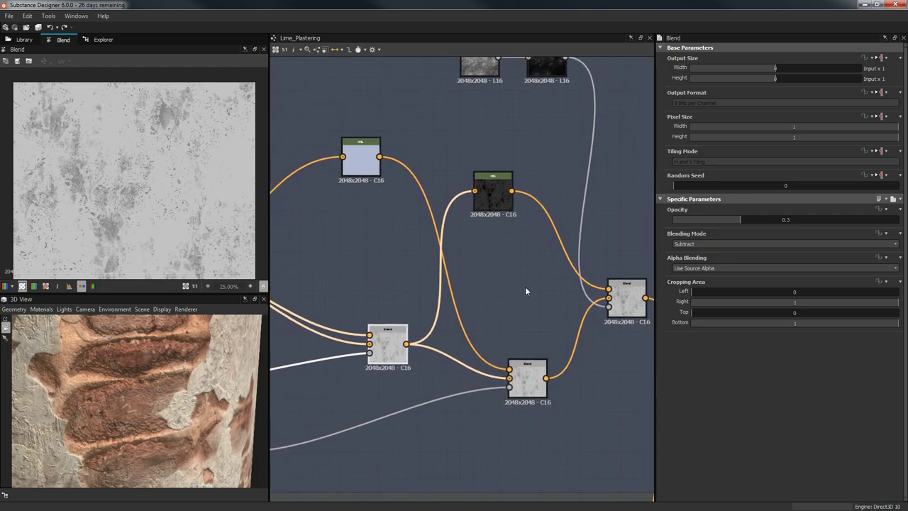
pyautogui.scroll(-3, 202, 395)
pyautogui.moveTo(147, 391); pyautogui.dragTo(298, 362)
pyautogui.moveTo(463, 257); pyautogui.dragTo(508, 230, button='middle')
pyautogui.click(418, 122)
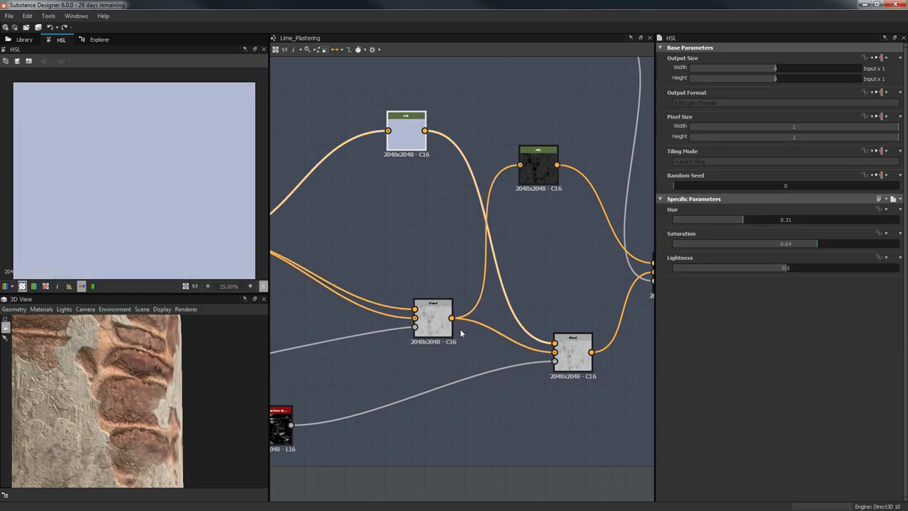
pyautogui.moveTo(460, 333); pyautogui.dragTo(455, 357, button='middle')
pyautogui.click(533, 369)
pyautogui.scroll(-3, 465, 391)
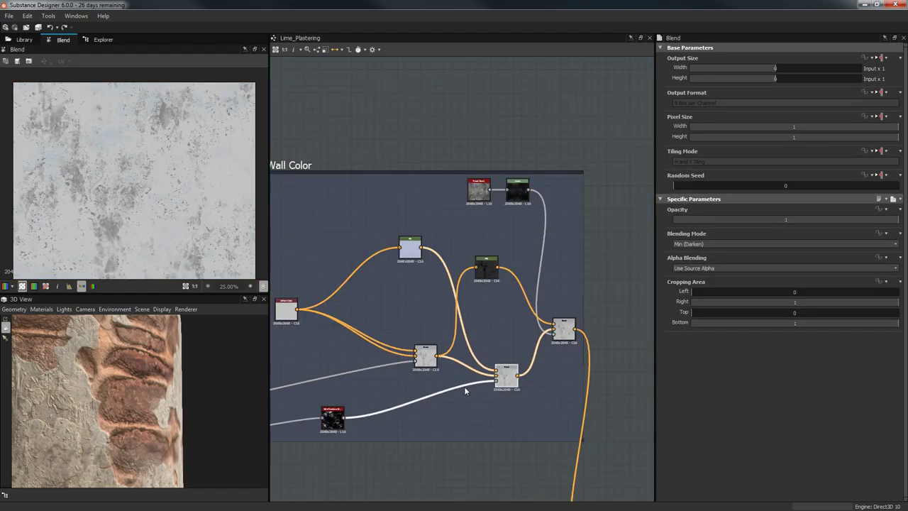
# - Trace the second Wall Color Blend's Safe Transform mask back to the brick colors and compare the settings of both Safe Transform nodes
pyautogui.moveTo(465, 391); pyautogui.dragTo(517, 355, button='middle')
pyautogui.click(380, 383)
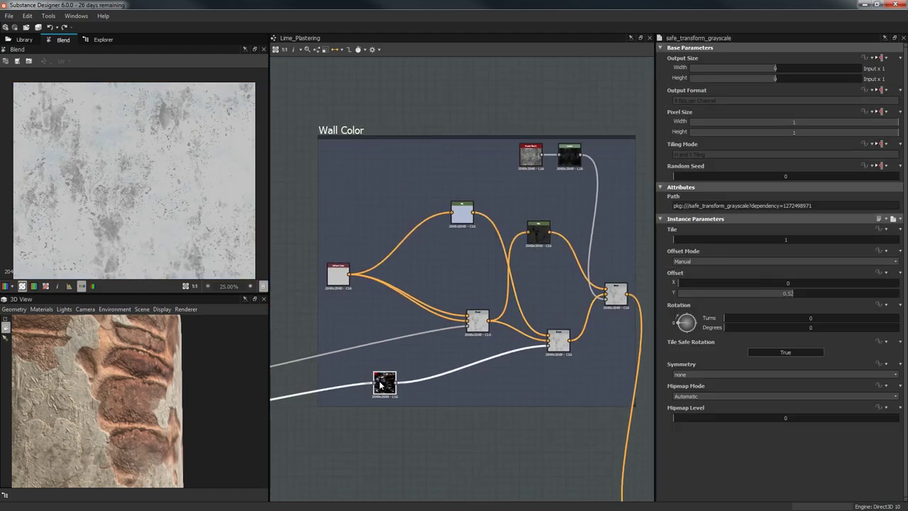
pyautogui.moveTo(389, 302); pyautogui.dragTo(579, 149, button='middle')
pyautogui.moveTo(389, 281); pyautogui.dragTo(663, 242, button='middle')
pyautogui.scroll(4, 447, 287)
pyautogui.doubleClick(385, 246)
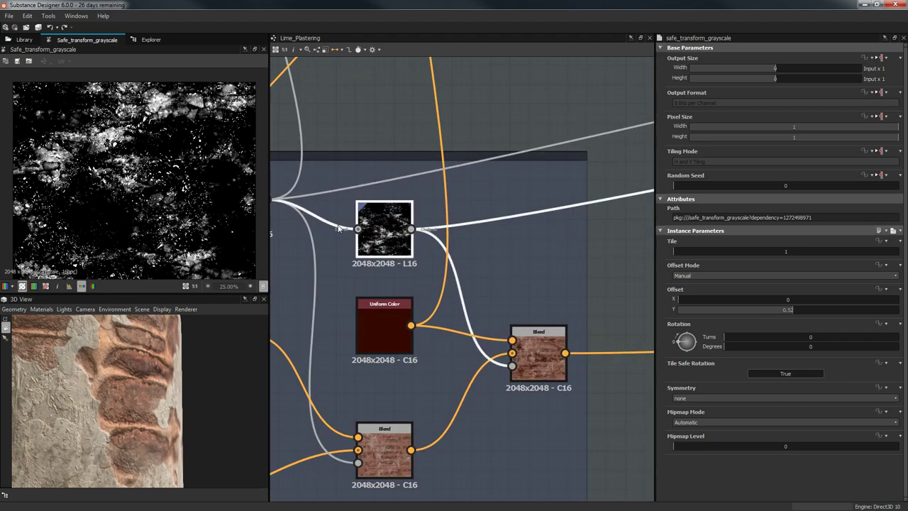
pyautogui.moveTo(476, 238); pyautogui.dragTo(277, 266, button='middle')
pyautogui.moveTo(462, 244); pyautogui.dragTo(322, 259, button='middle')
pyautogui.moveTo(593, 204); pyautogui.dragTo(293, 288, button='middle')
pyautogui.doubleClick(502, 234)
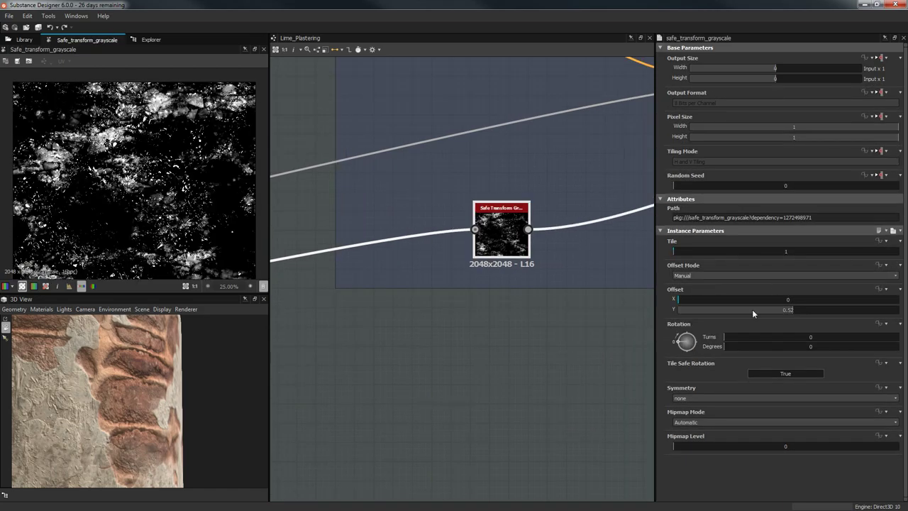
pyautogui.moveTo(560, 228); pyautogui.dragTo(283, 369, button='middle')
# - Inspect the plaster on the 3D model and the Min (Darken) Blend's result in Wall Color
pyautogui.moveTo(139, 395); pyautogui.dragTo(80, 413)
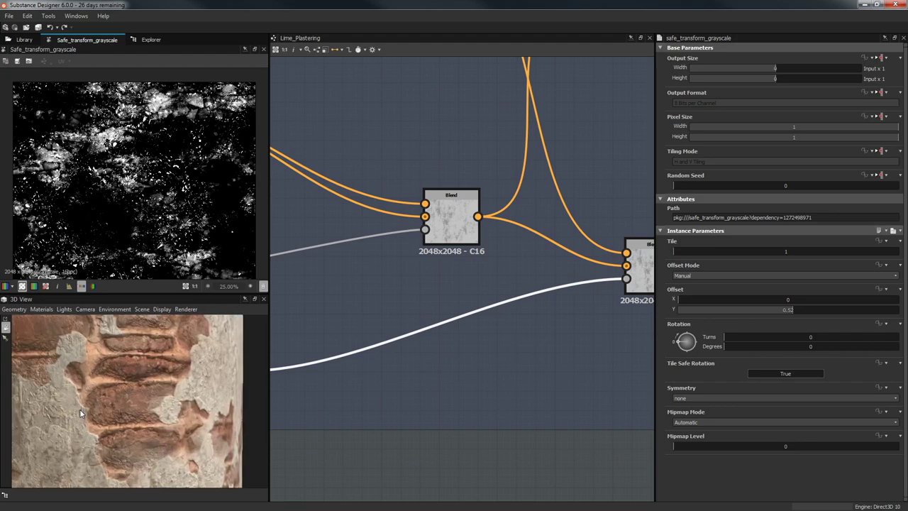
pyautogui.moveTo(450, 371); pyautogui.dragTo(368, 400, button='middle')
pyautogui.click(566, 283)
pyautogui.scroll(-2, 164, 195)
pyautogui.scroll(1, 145, 192)
pyautogui.moveTo(519, 243); pyautogui.dragTo(394, 335, button='middle')
pyautogui.scroll(-1, 470, 278)
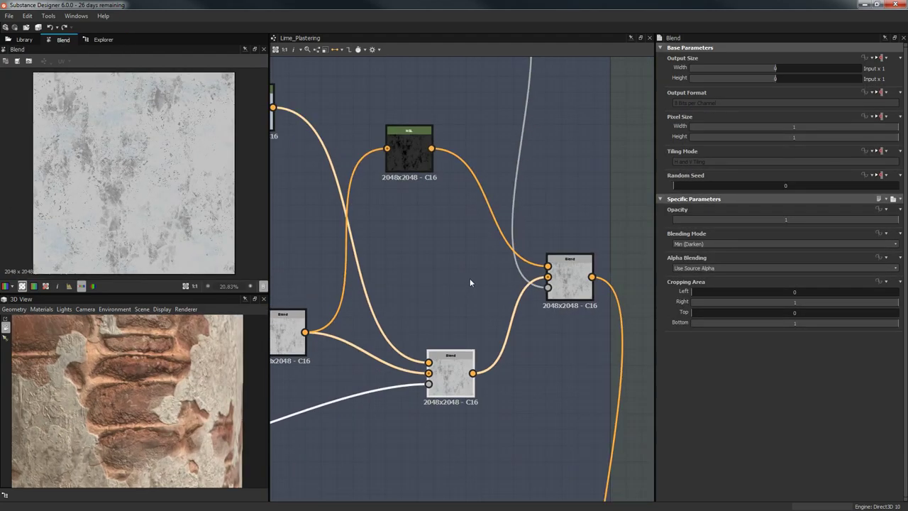
# - Review the last Wall Color Blend and its mask built from Fractal Sum 1 and Levels
pyautogui.moveTo(484, 221); pyautogui.dragTo(487, 248, button='middle')
pyautogui.click(572, 298)
pyautogui.moveTo(475, 192); pyautogui.dragTo(465, 337, button='middle')
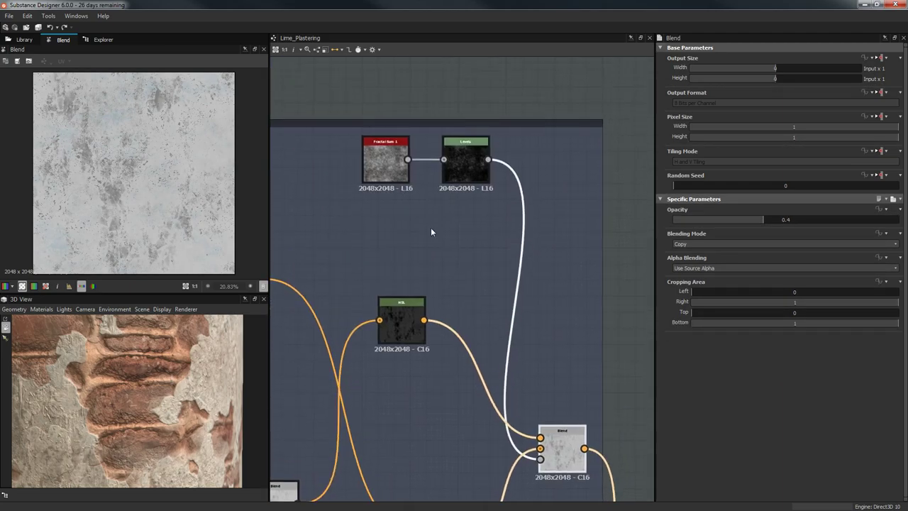
pyautogui.doubleClick(381, 166)
pyautogui.doubleClick(463, 163)
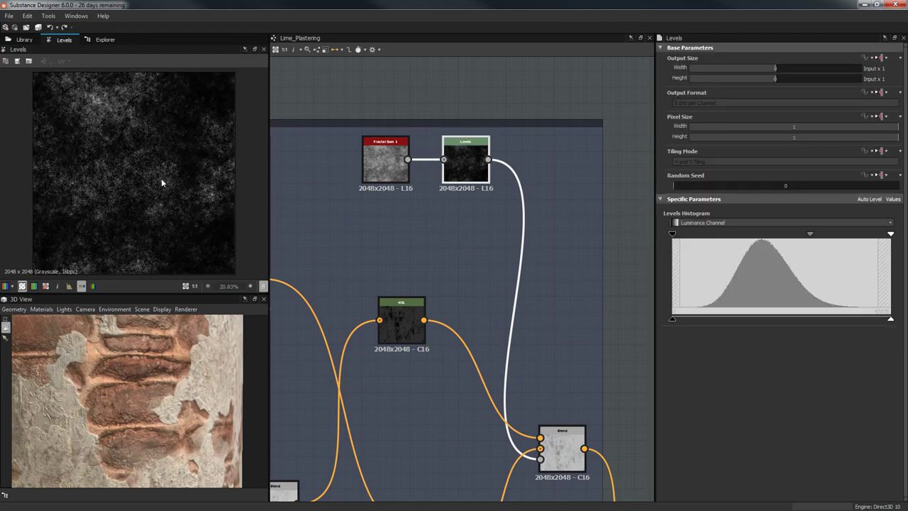
pyautogui.scroll(5, 161, 182)
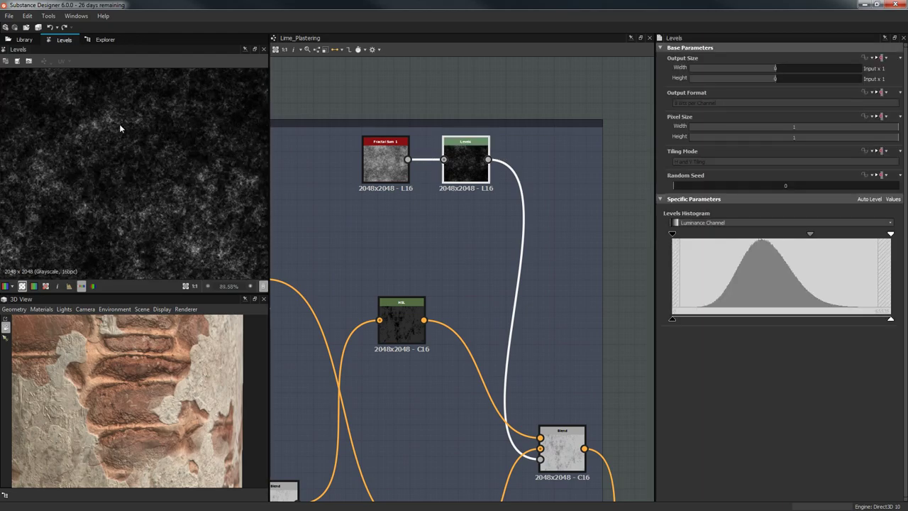
# - Examine the last Wall Color Blend's result up close and the settings of the dark HSL node that feeds it
pyautogui.moveTo(470, 333); pyautogui.dragTo(452, 174, button='middle')
pyautogui.doubleClick(545, 290)
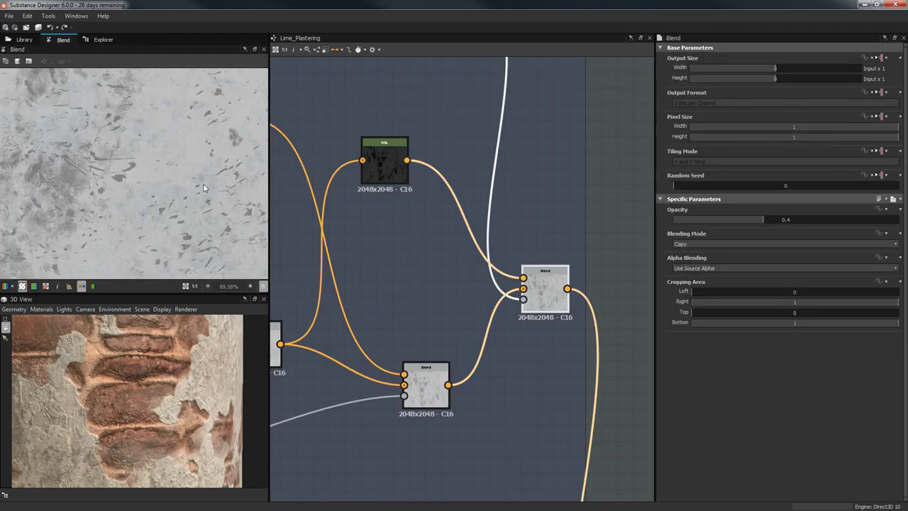
pyautogui.scroll(5, 85, 140)
pyautogui.moveTo(468, 206); pyautogui.dragTo(523, 200, button='middle')
pyautogui.doubleClick(442, 153)
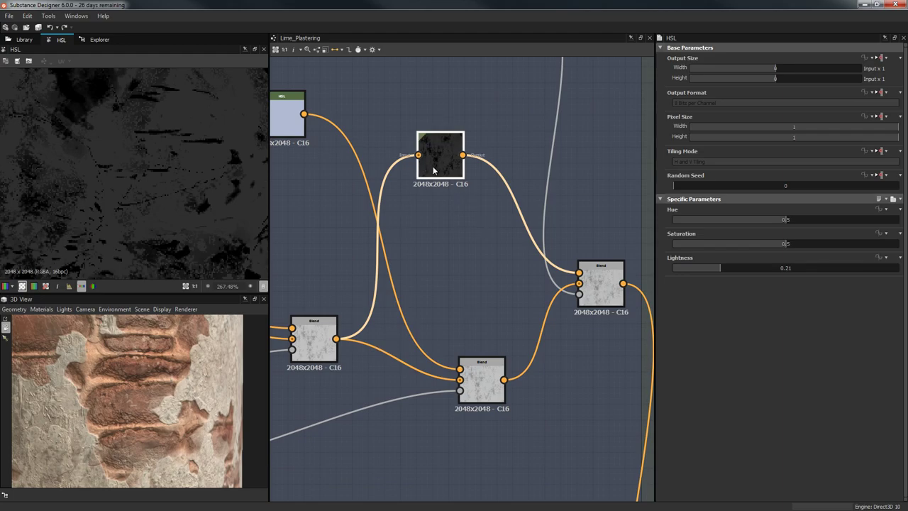
pyautogui.moveTo(439, 212); pyautogui.dragTo(487, 178, button='middle')
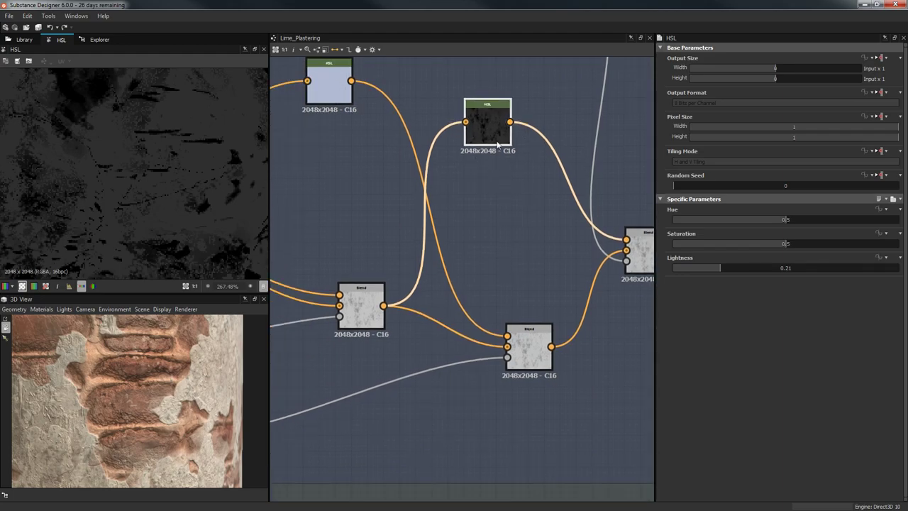
pyautogui.moveTo(615, 230); pyautogui.dragTo(550, 253, button='middle')
pyautogui.doubleClick(581, 277)
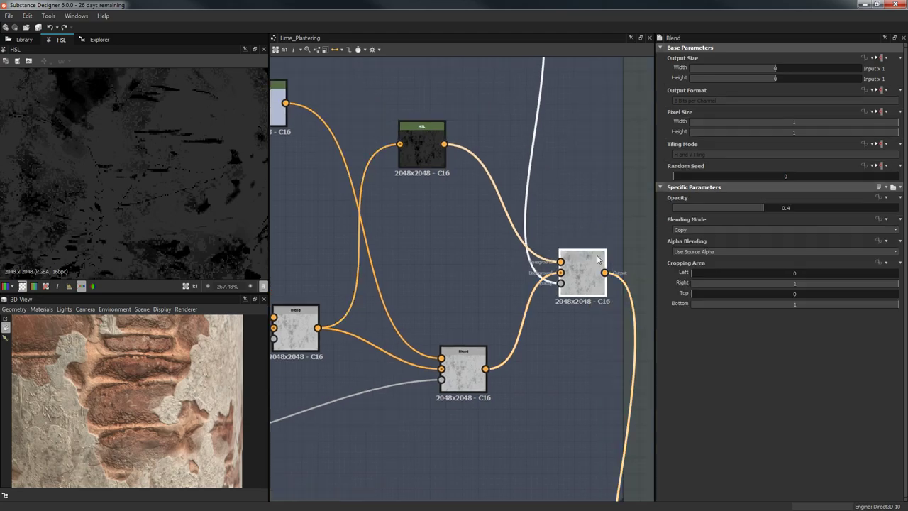
pyautogui.scroll(5, 131, 177)
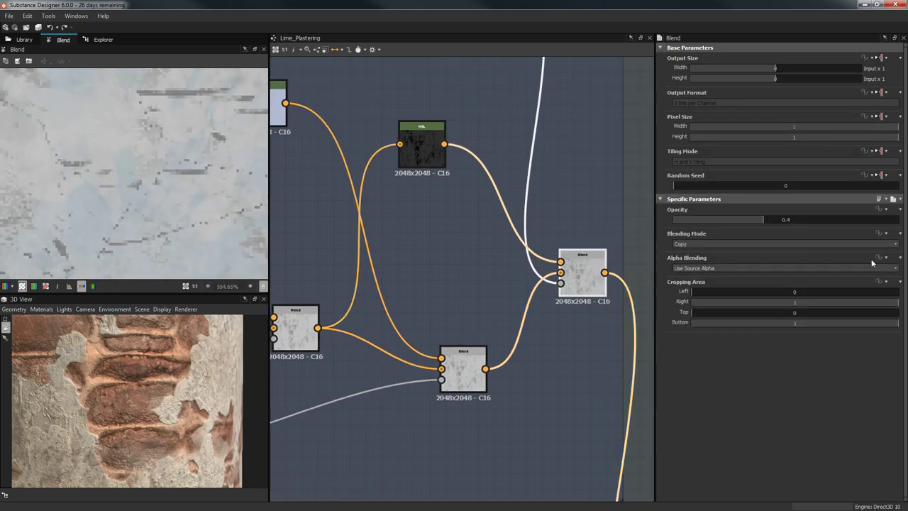
# - Try an opacity of 1 on the last Wall Color Blend, checking the plaster on the 3D model, and settle on 0.75
pyautogui.moveTo(797, 220); pyautogui.dragTo(898, 220)
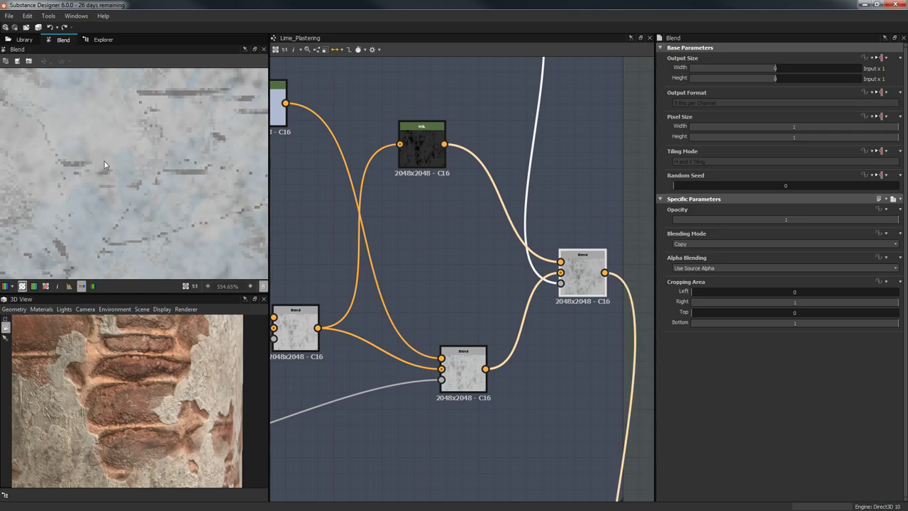
pyautogui.scroll(-8, 106, 161)
pyautogui.moveTo(161, 402); pyautogui.dragTo(135, 412)
pyautogui.scroll(5, 161, 414)
pyautogui.moveTo(207, 367); pyautogui.dragTo(157, 394, button='middle')
pyautogui.scroll(2, 157, 394)
pyautogui.moveTo(143, 395); pyautogui.dragTo(127, 399)
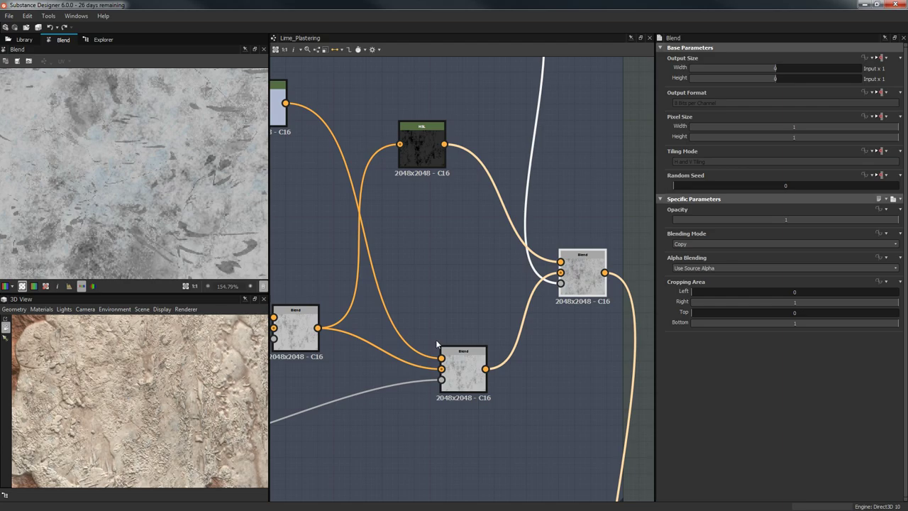
pyautogui.click(786, 219)
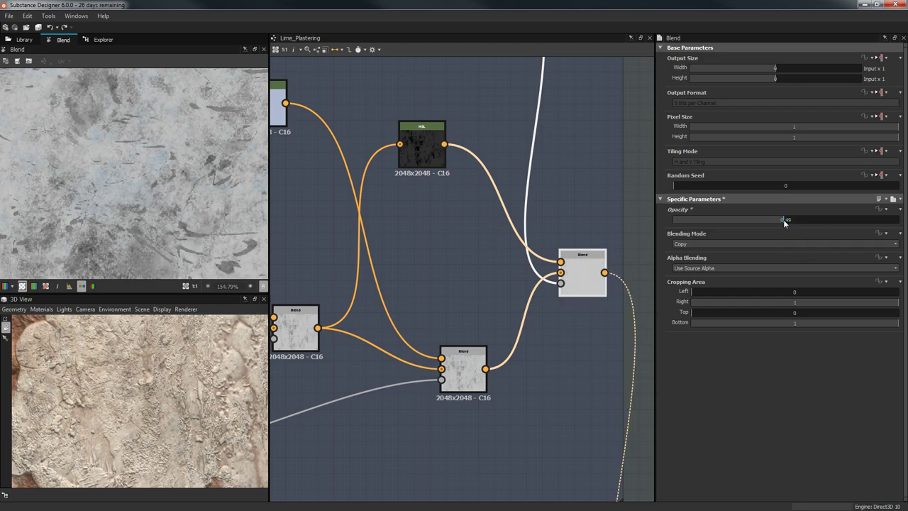
pyautogui.moveTo(783, 219); pyautogui.dragTo(842, 220)
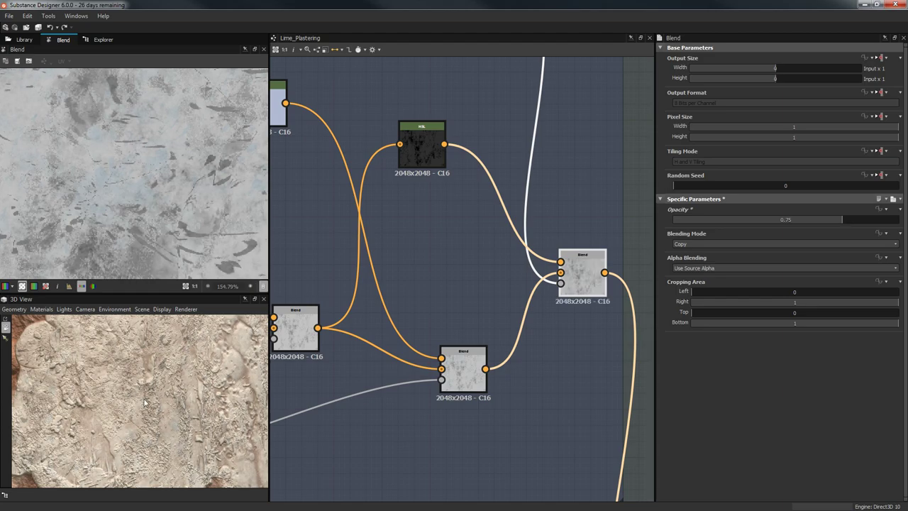
pyautogui.moveTo(115, 434); pyautogui.dragTo(191, 398)
pyautogui.scroll(-3, 509, 335)
pyautogui.scroll(-2, 509, 335)
pyautogui.scroll(2, 535, 244)
# - Examine the Blend that merges the wall and brick colors through the Wall Mask, and follow its output to the Dirt Blend
pyautogui.doubleClick(575, 304)
pyautogui.scroll(-4, 521, 336)
pyautogui.moveTo(537, 301); pyautogui.dragTo(603, 123, button='middle')
pyautogui.scroll(2, 522, 280)
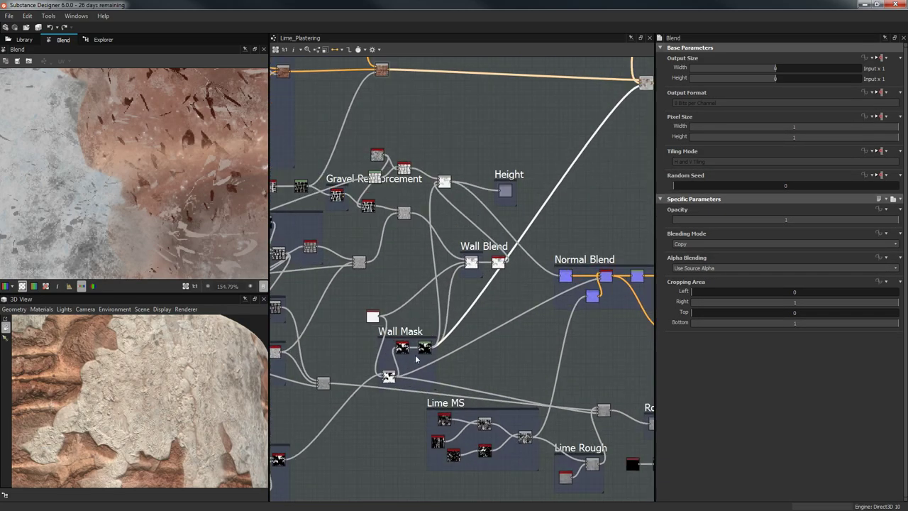
pyautogui.moveTo(553, 198); pyautogui.dragTo(487, 338, button='middle')
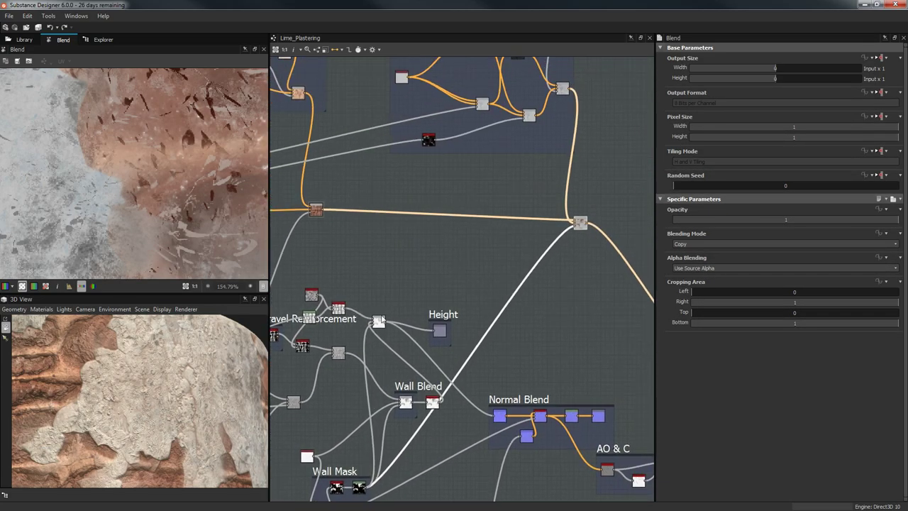
pyautogui.scroll(-5, 205, 161)
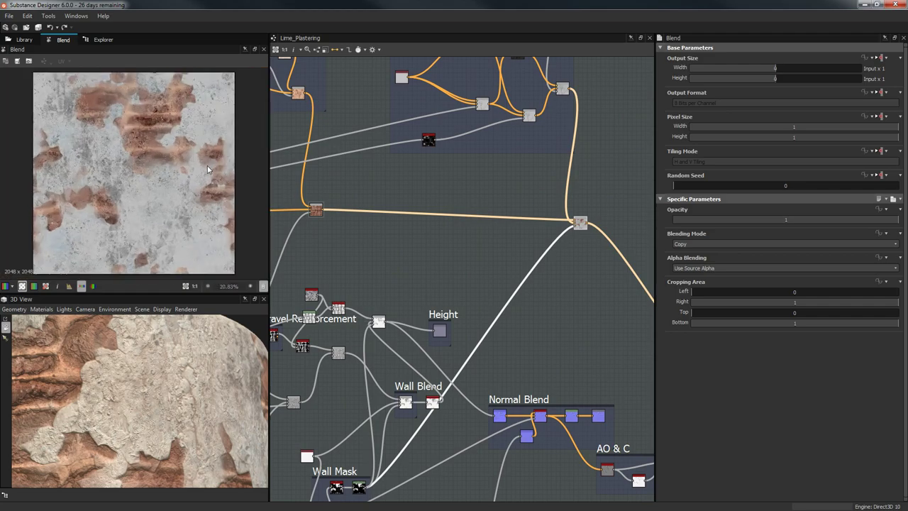
pyautogui.moveTo(503, 228); pyautogui.dragTo(317, 183, button='middle')
pyautogui.click(525, 316)
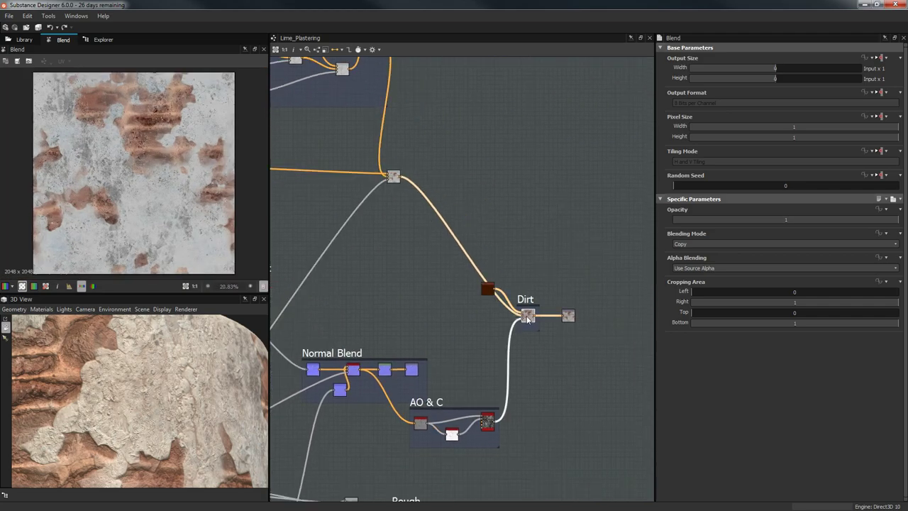
# - Examine the Dirt Blend, the dark brown Uniform Color feeding it, and the resulting Base Color output
pyautogui.scroll(5, 546, 294)
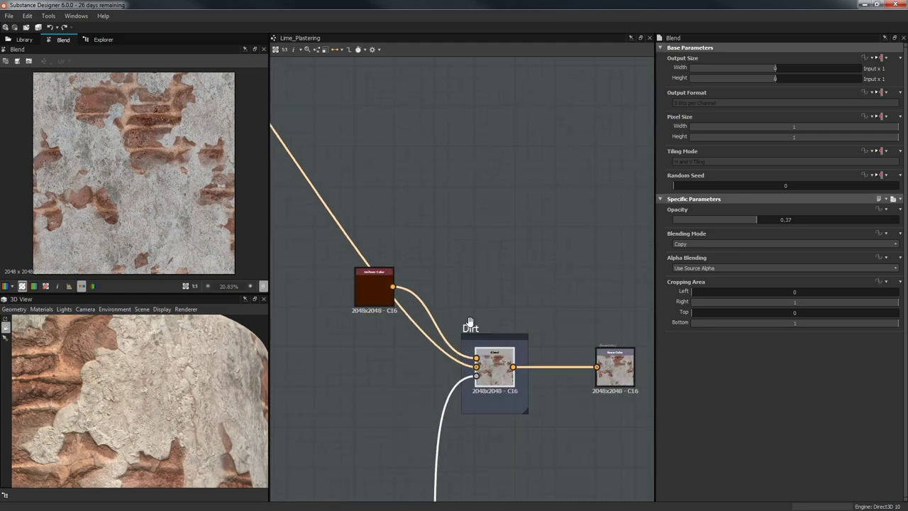
pyautogui.click(364, 291)
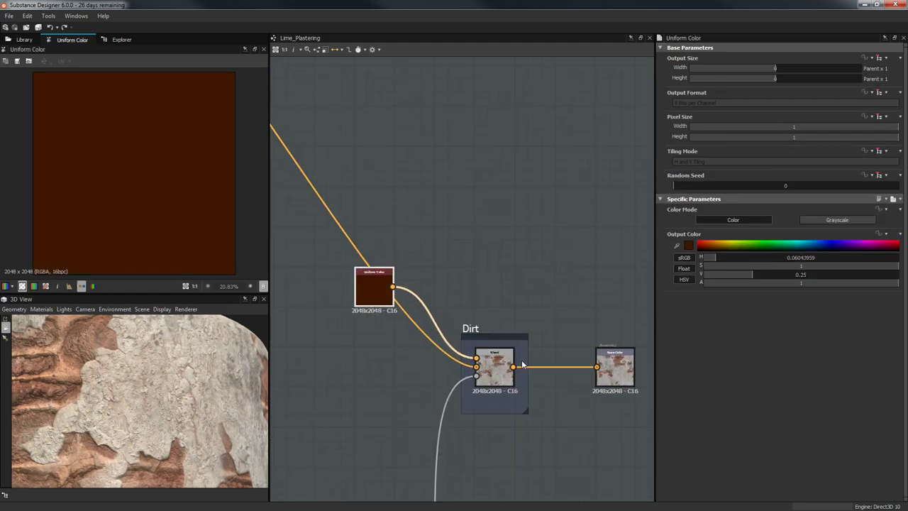
pyautogui.click(500, 365)
pyautogui.scroll(5, 146, 168)
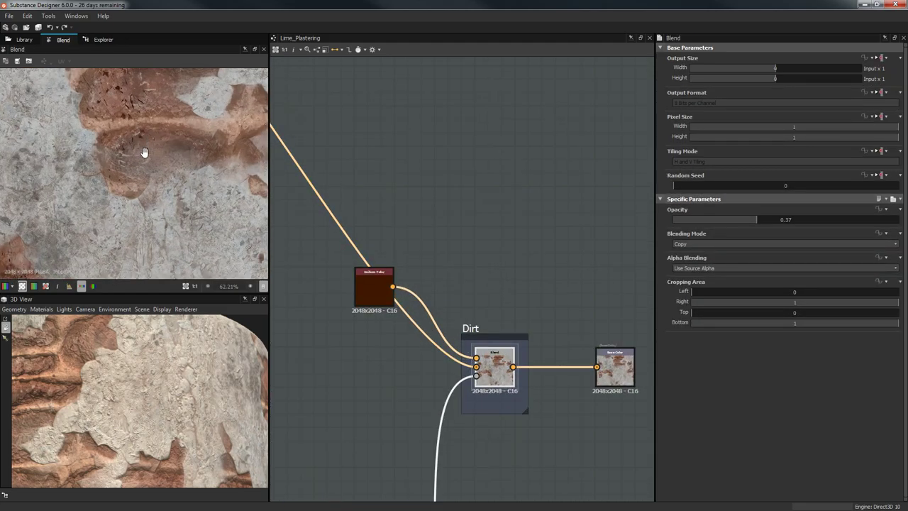
pyautogui.scroll(-3, 150, 156)
pyautogui.click(614, 365)
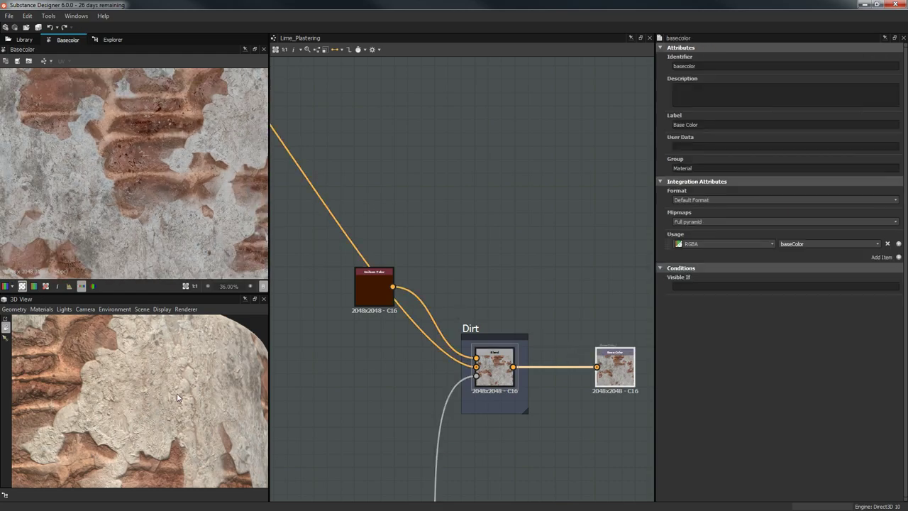
# - Enlarge the 3D View at the 2D preview's expense and inspect the finished material on the whole rounded cylinder
pyautogui.scroll(-4, 176, 398)
pyautogui.scroll(-2, 176, 397)
pyautogui.moveTo(120, 293); pyautogui.dragTo(120, 132)
pyautogui.moveTo(148, 339); pyautogui.dragTo(158, 309)
pyautogui.moveTo(158, 308); pyautogui.dragTo(198, 250, button='middle')
pyautogui.moveTo(197, 250); pyautogui.dragTo(243, 330)
pyautogui.scroll(3, 162, 314)
pyautogui.moveTo(162, 314); pyautogui.dragTo(100, 273)
# - Change the 3D preview geometry to Rounded Cube and rotate the environment lighting around it
pyautogui.click(34, 149)
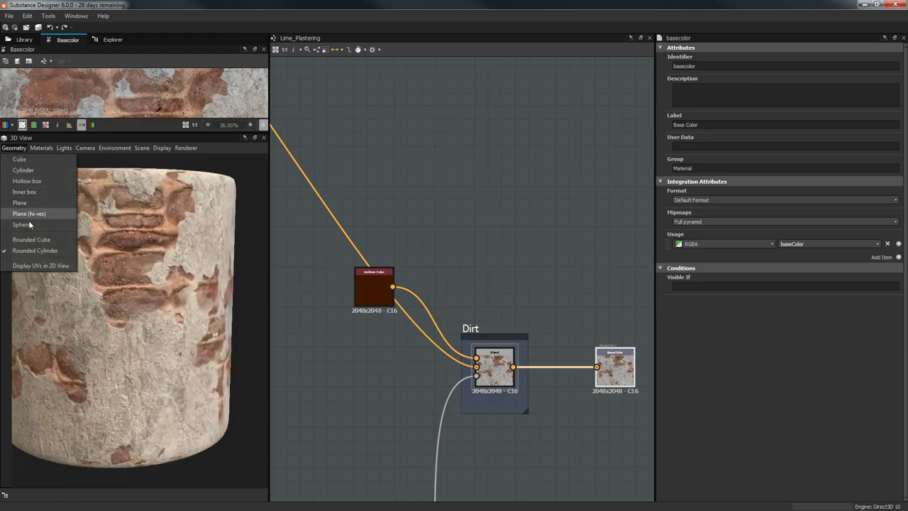
pyautogui.click(34, 246)
pyautogui.scroll(-4, 142, 312)
pyautogui.moveTo(143, 312)
pyautogui.mouseDown()
pyautogui.moveTo(182, 314)
pyautogui.moveTo(169, 301)
pyautogui.moveTo(144, 307)
pyautogui.mouseUp()
pyautogui.scroll(4, 183, 315)
pyautogui.keyDown('ctrl'); pyautogui.keyDown('shift'); pyautogui.moveTo(144, 307); pyautogui.dragTo(253, 325, button='right'); pyautogui.keyUp('shift'); pyautogui.keyUp('ctrl')
pyautogui.moveTo(191, 352)
pyautogui.mouseDown()
pyautogui.moveTo(143, 353)
pyautogui.moveTo(199, 346)
pyautogui.mouseUp()
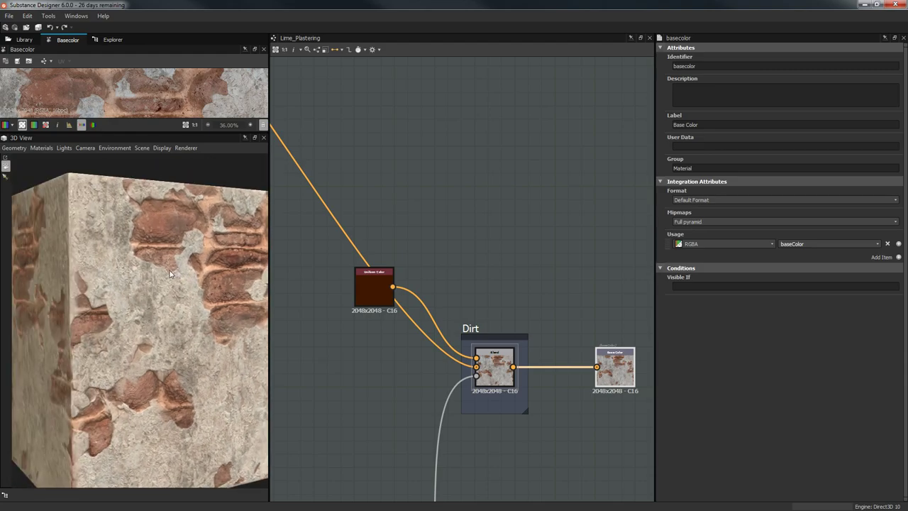
# - Inspect the bricks and plaster surface up close on the rounded cube from several angles
pyautogui.moveTo(181, 248)
pyautogui.mouseDown()
pyautogui.moveTo(167, 246)
pyautogui.moveTo(153, 262)
pyautogui.moveTo(160, 266)
pyautogui.mouseUp()
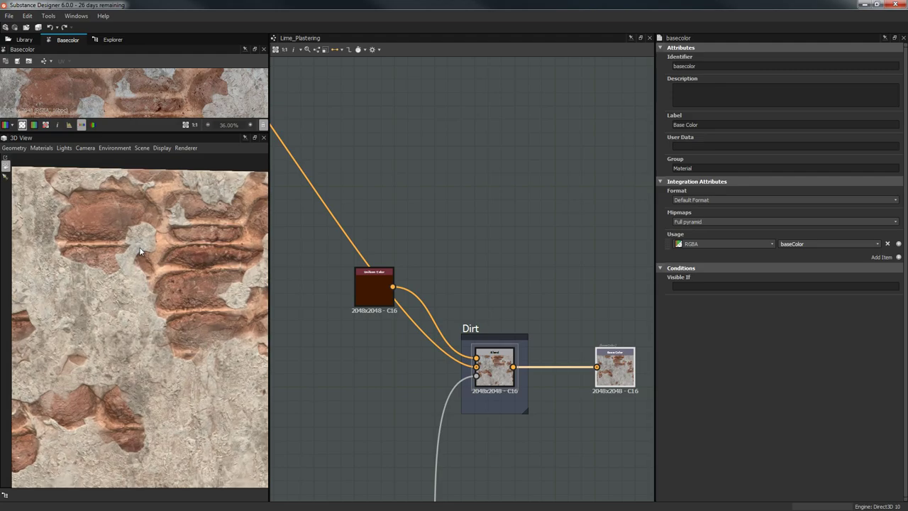
pyautogui.scroll(-2, 164, 341)
pyautogui.scroll(3, 164, 343)
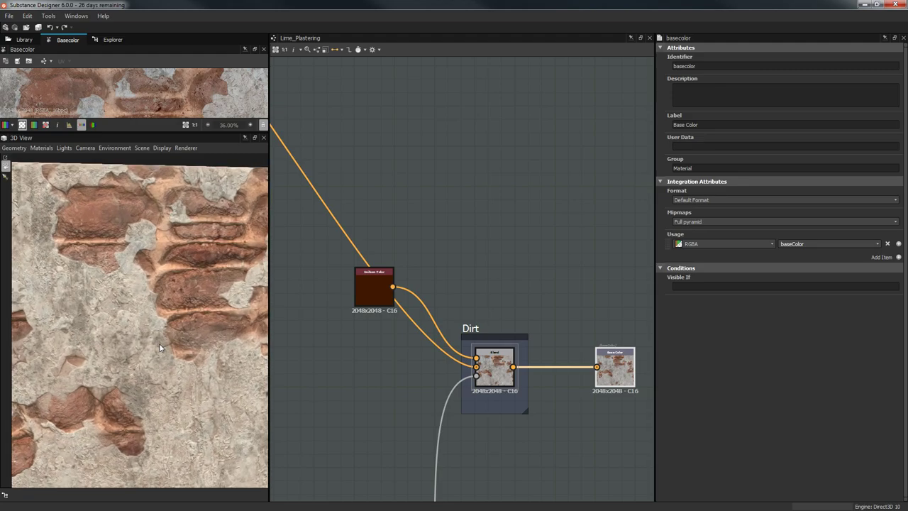
pyautogui.moveTo(164, 343); pyautogui.dragTo(124, 323)
pyautogui.scroll(2, 124, 323)
pyautogui.moveTo(122, 331); pyautogui.dragTo(135, 359, button='middle')
pyautogui.moveTo(107, 351); pyautogui.dragTo(141, 357)
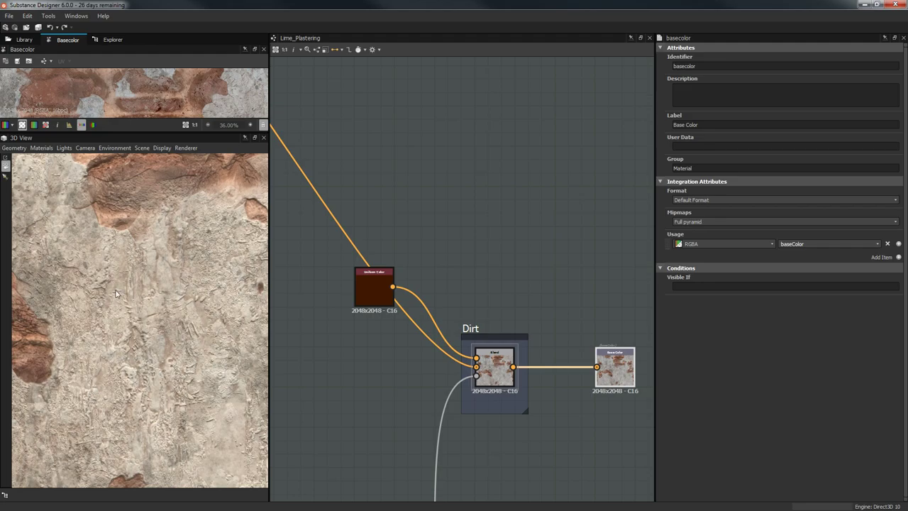
pyautogui.moveTo(171, 382)
pyautogui.mouseDown()
pyautogui.moveTo(173, 359)
pyautogui.moveTo(166, 368)
pyautogui.mouseUp()
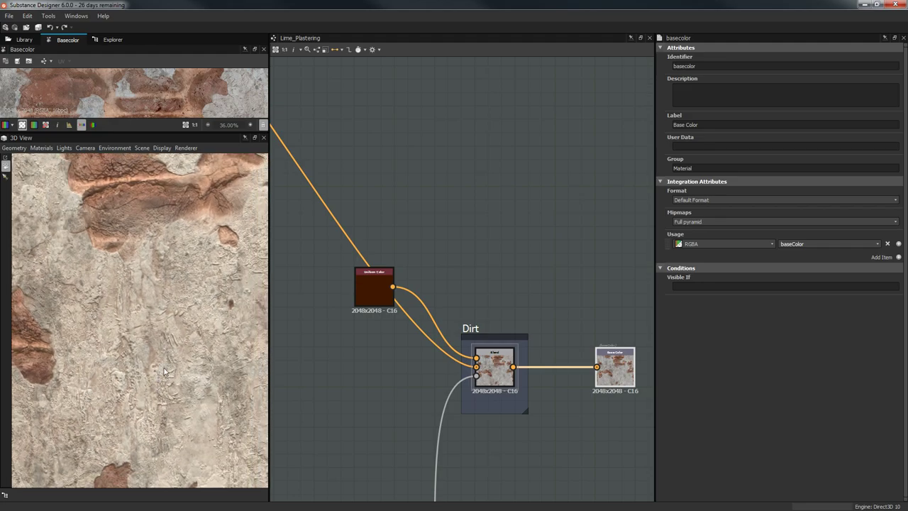